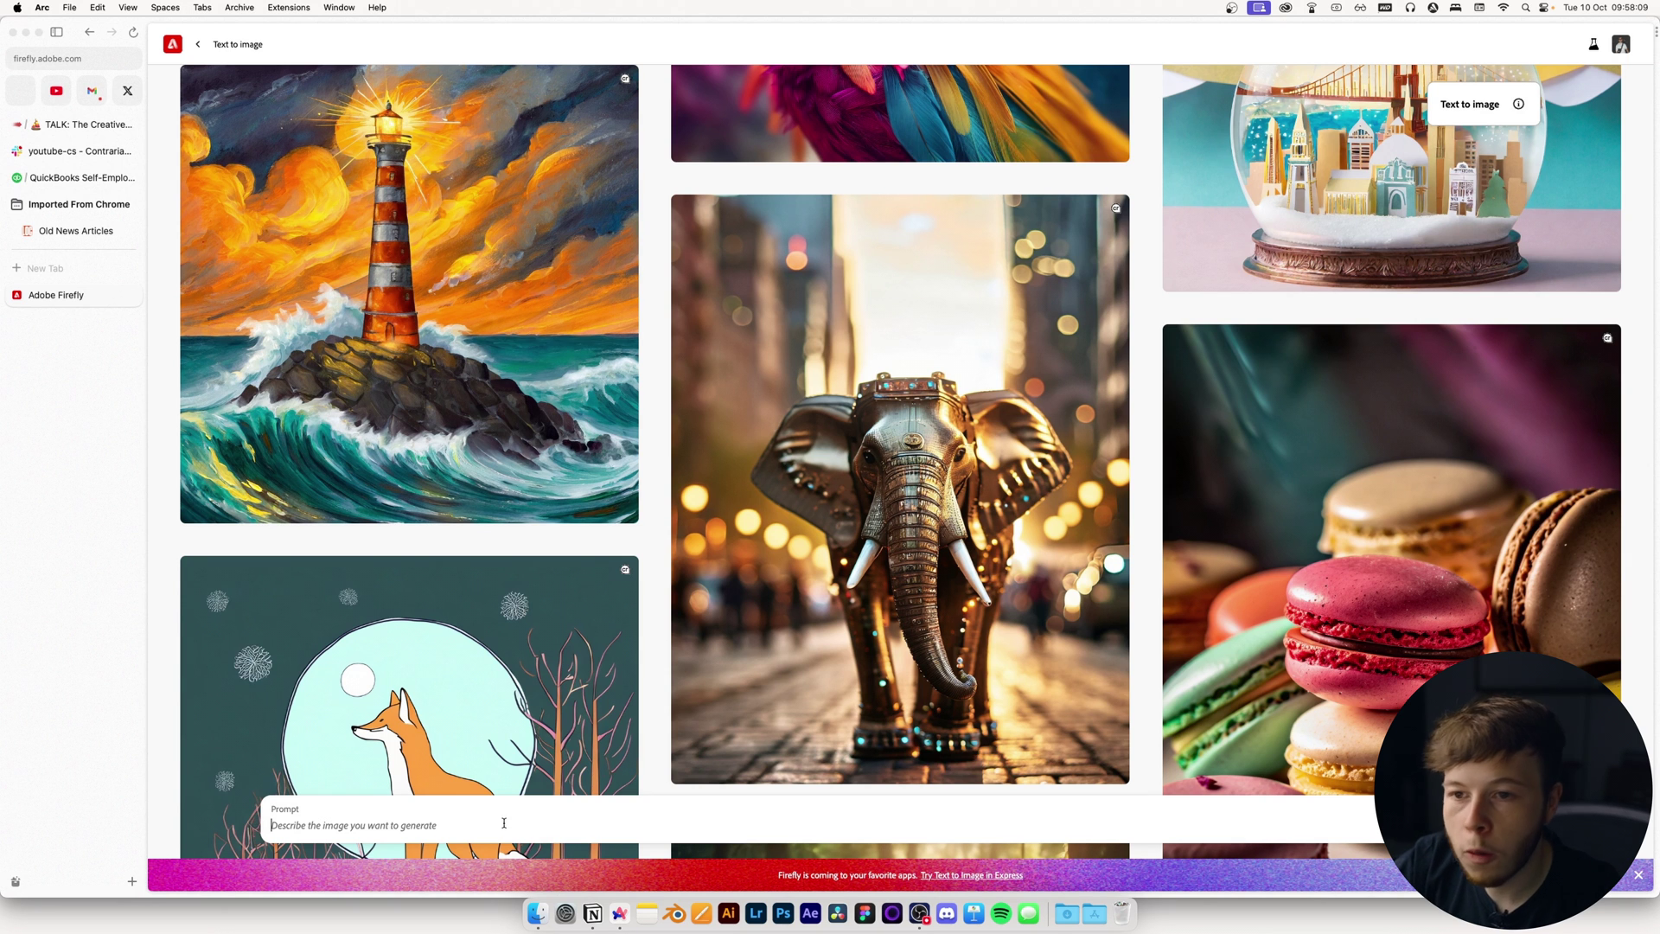
# Generate images from the prompt "person standing and looking out over a big city".
pyautogui.click(504, 823)
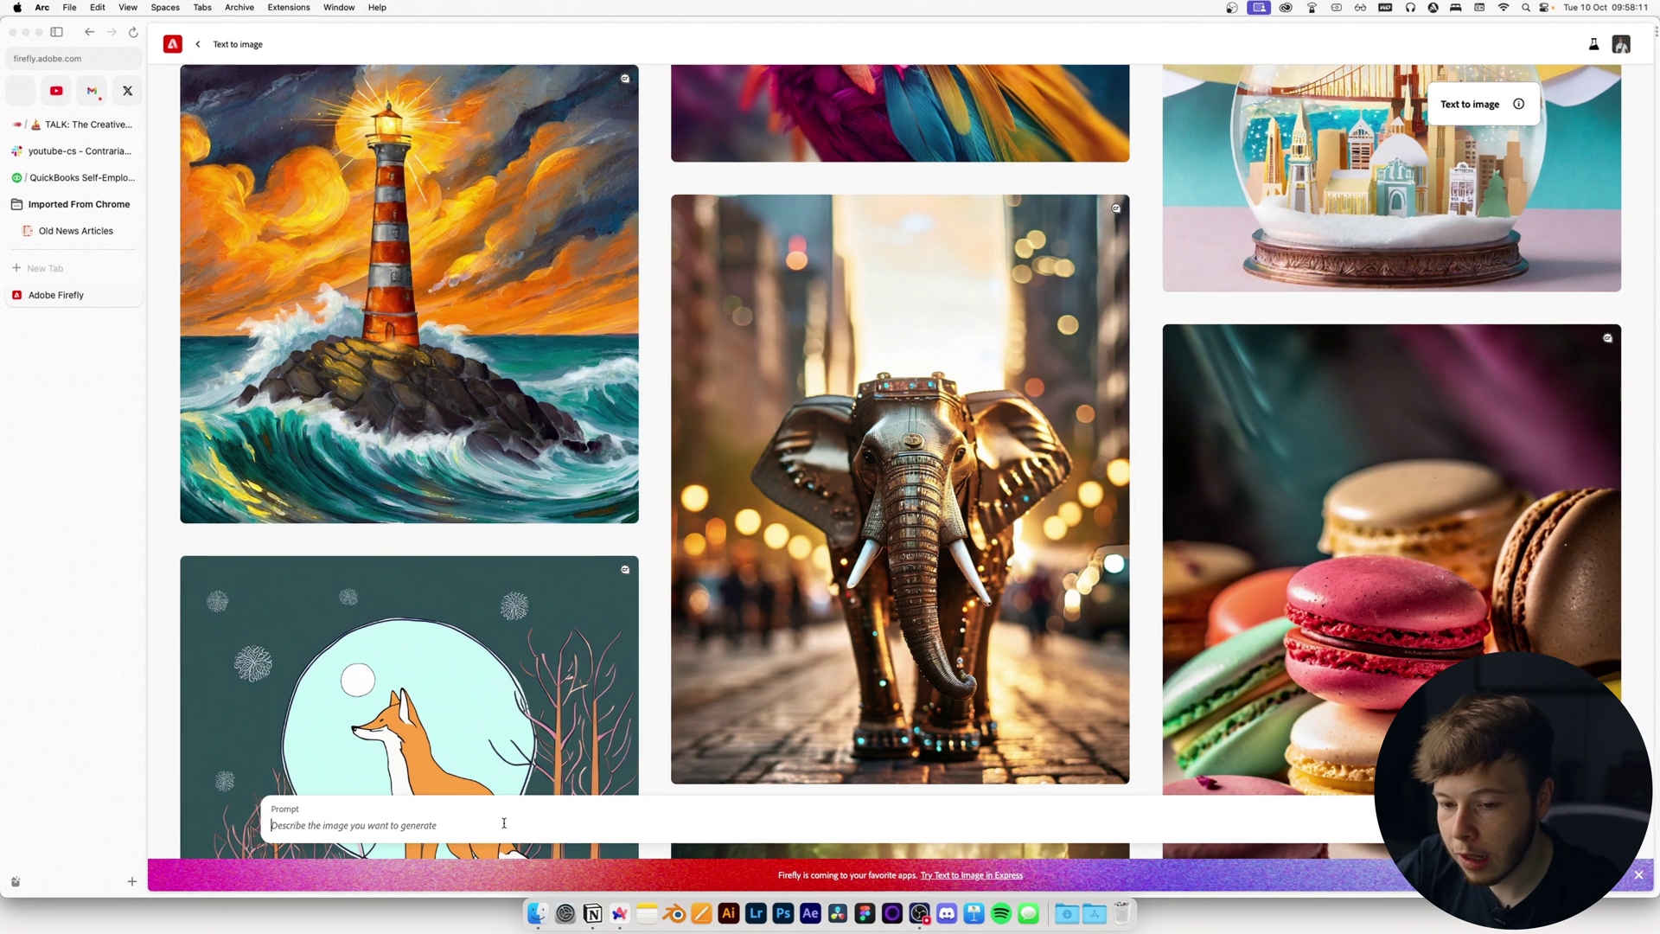
pyautogui.write('person standin')
pyautogui.write('g and ')
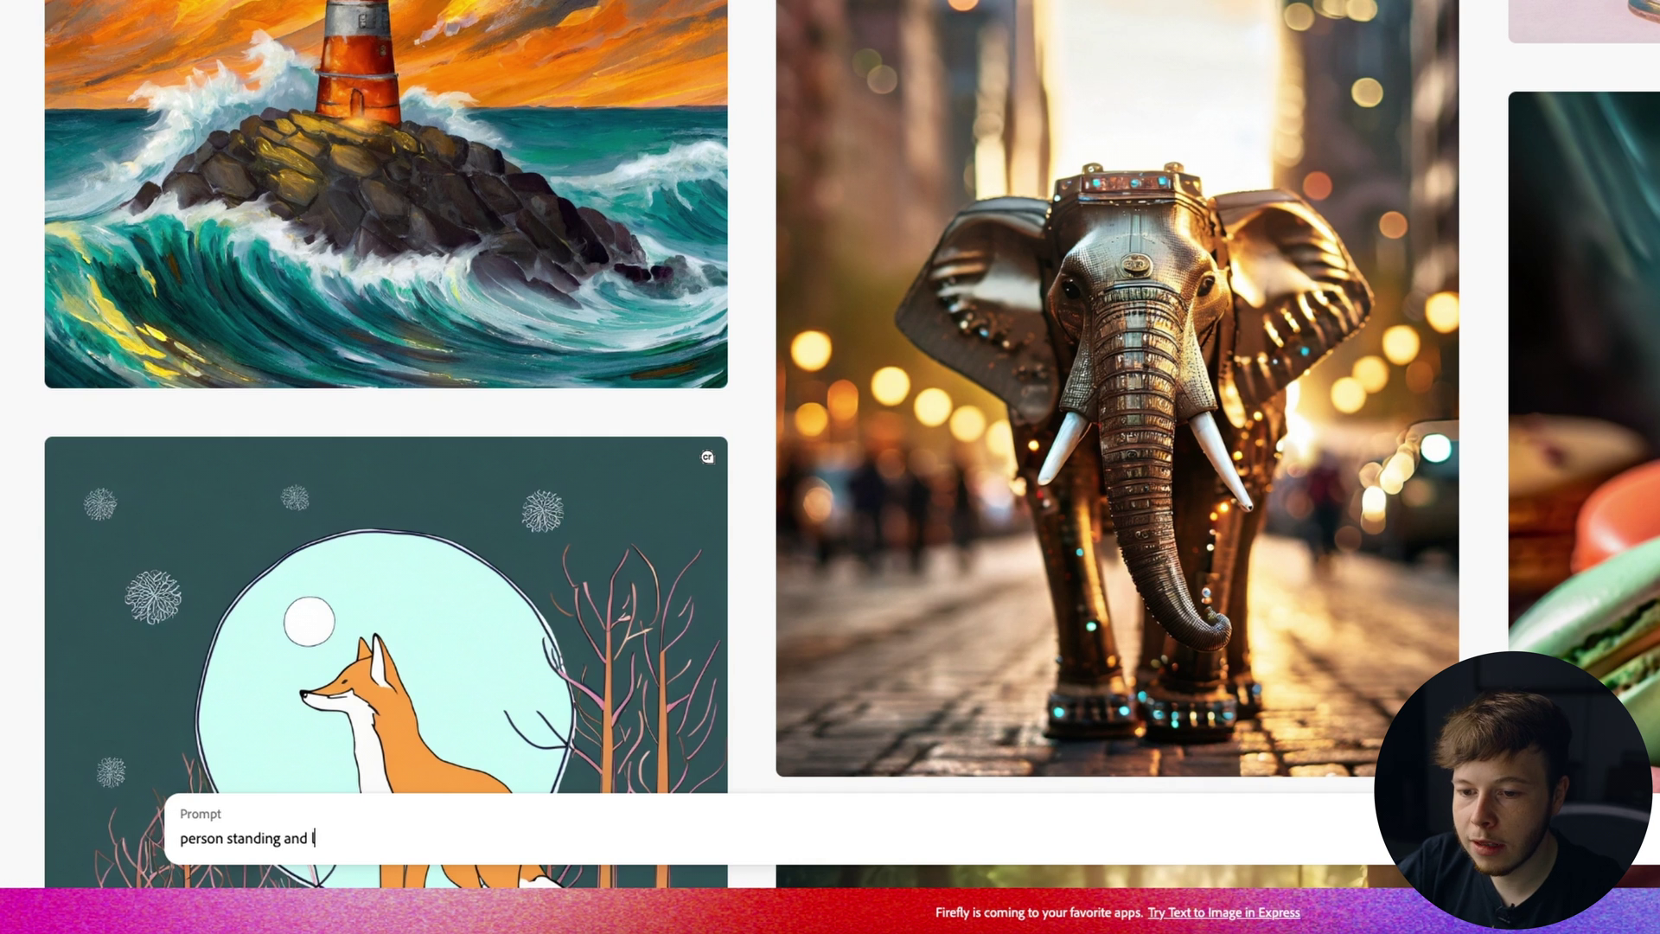
pyautogui.write('looking out over a')
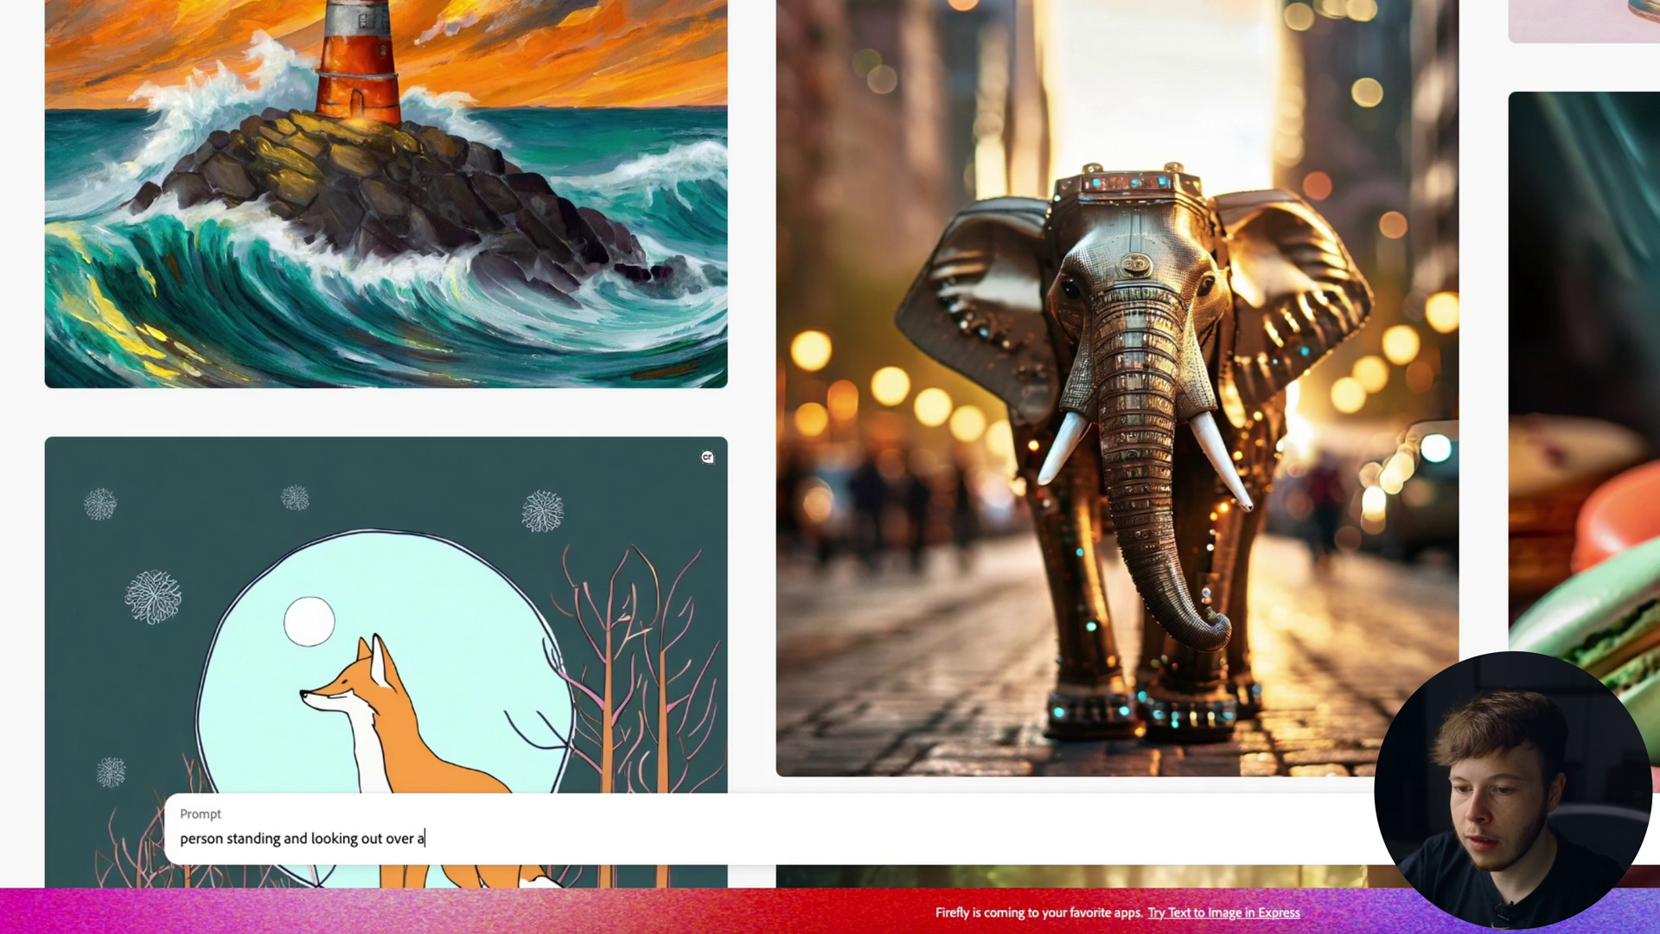
pyautogui.write(' big city')
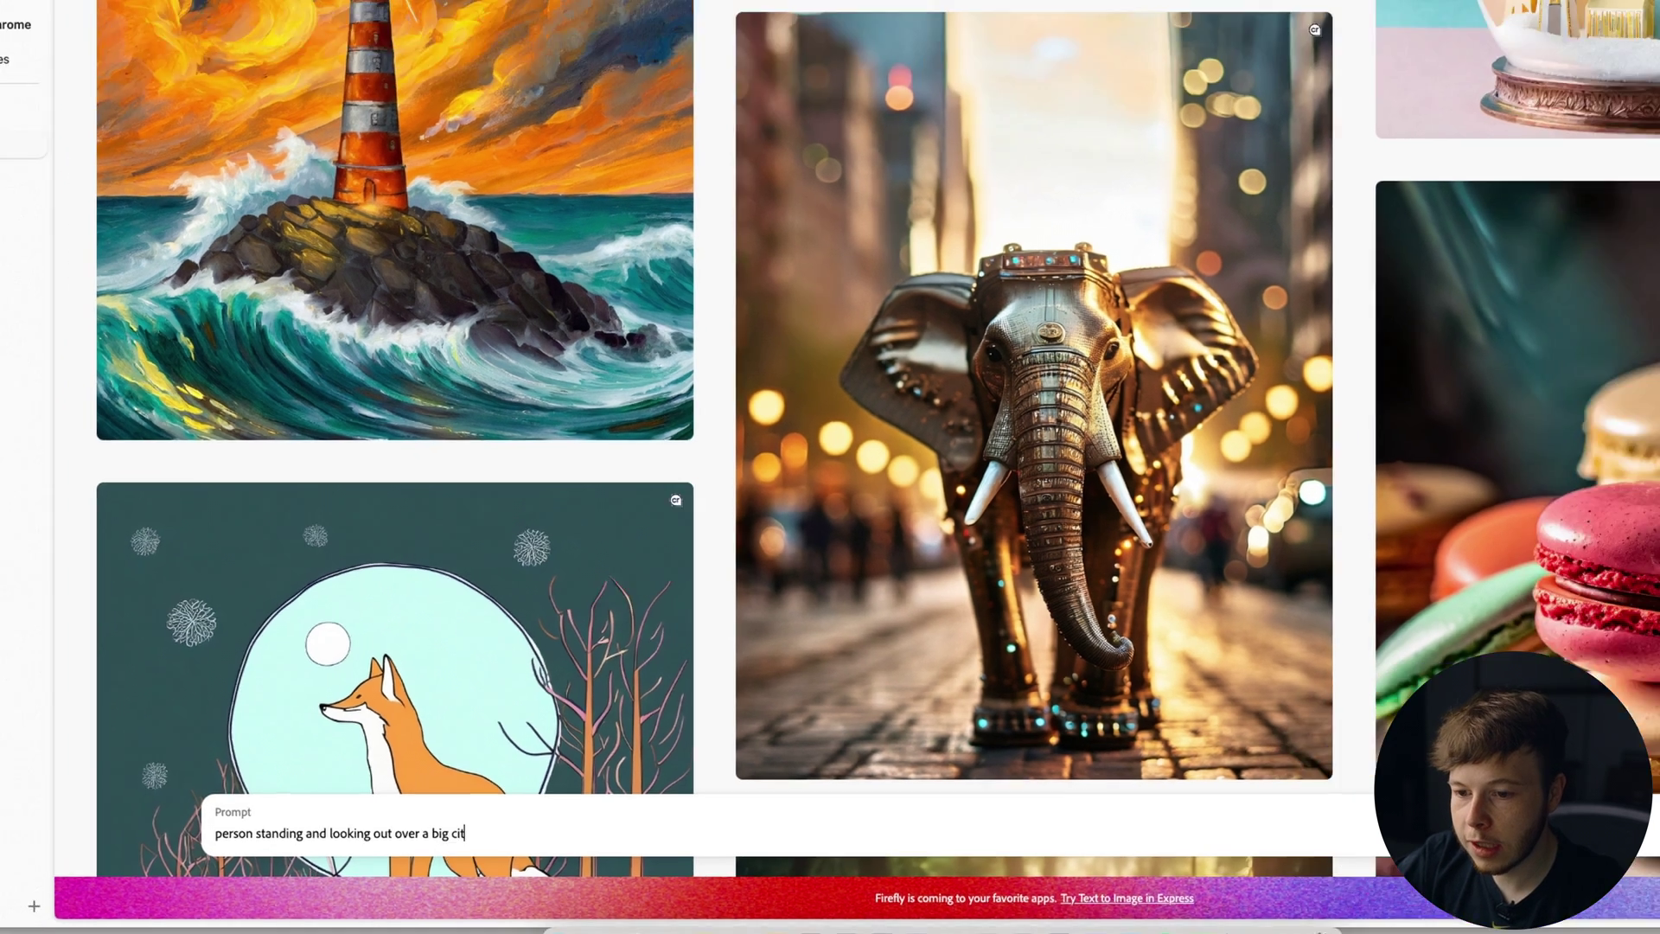
pyautogui.press('Return')
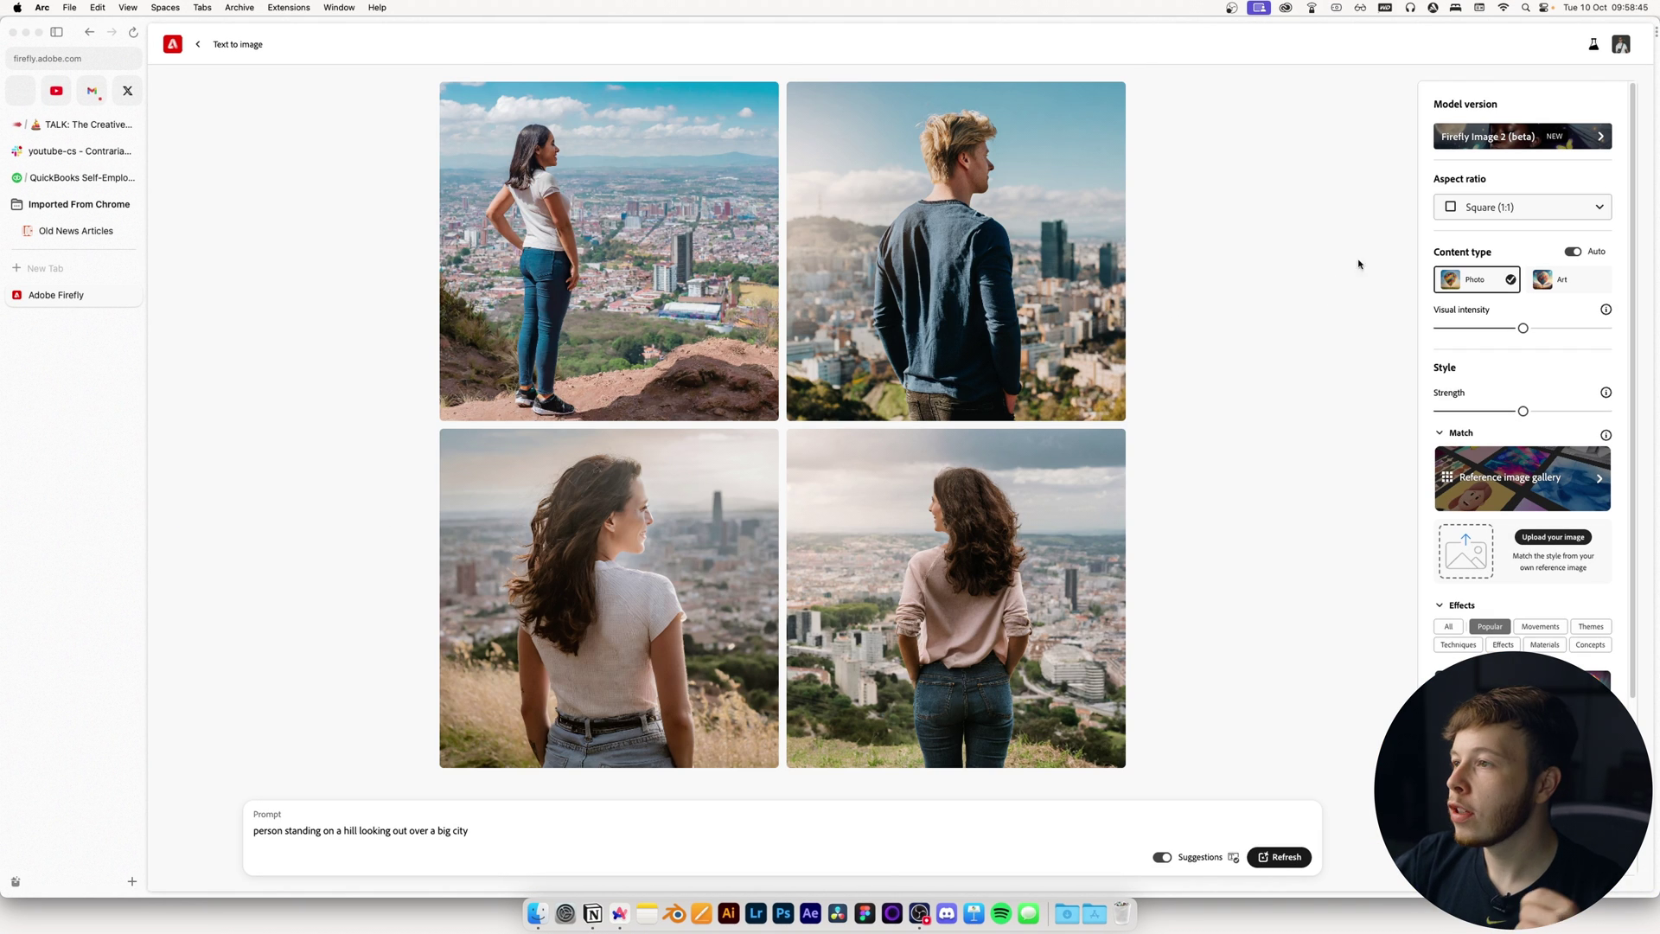
# Set the aspect ratio to Widescreen (16:9) and apply the Cinematic theme effect.
pyautogui.click(1491, 207)
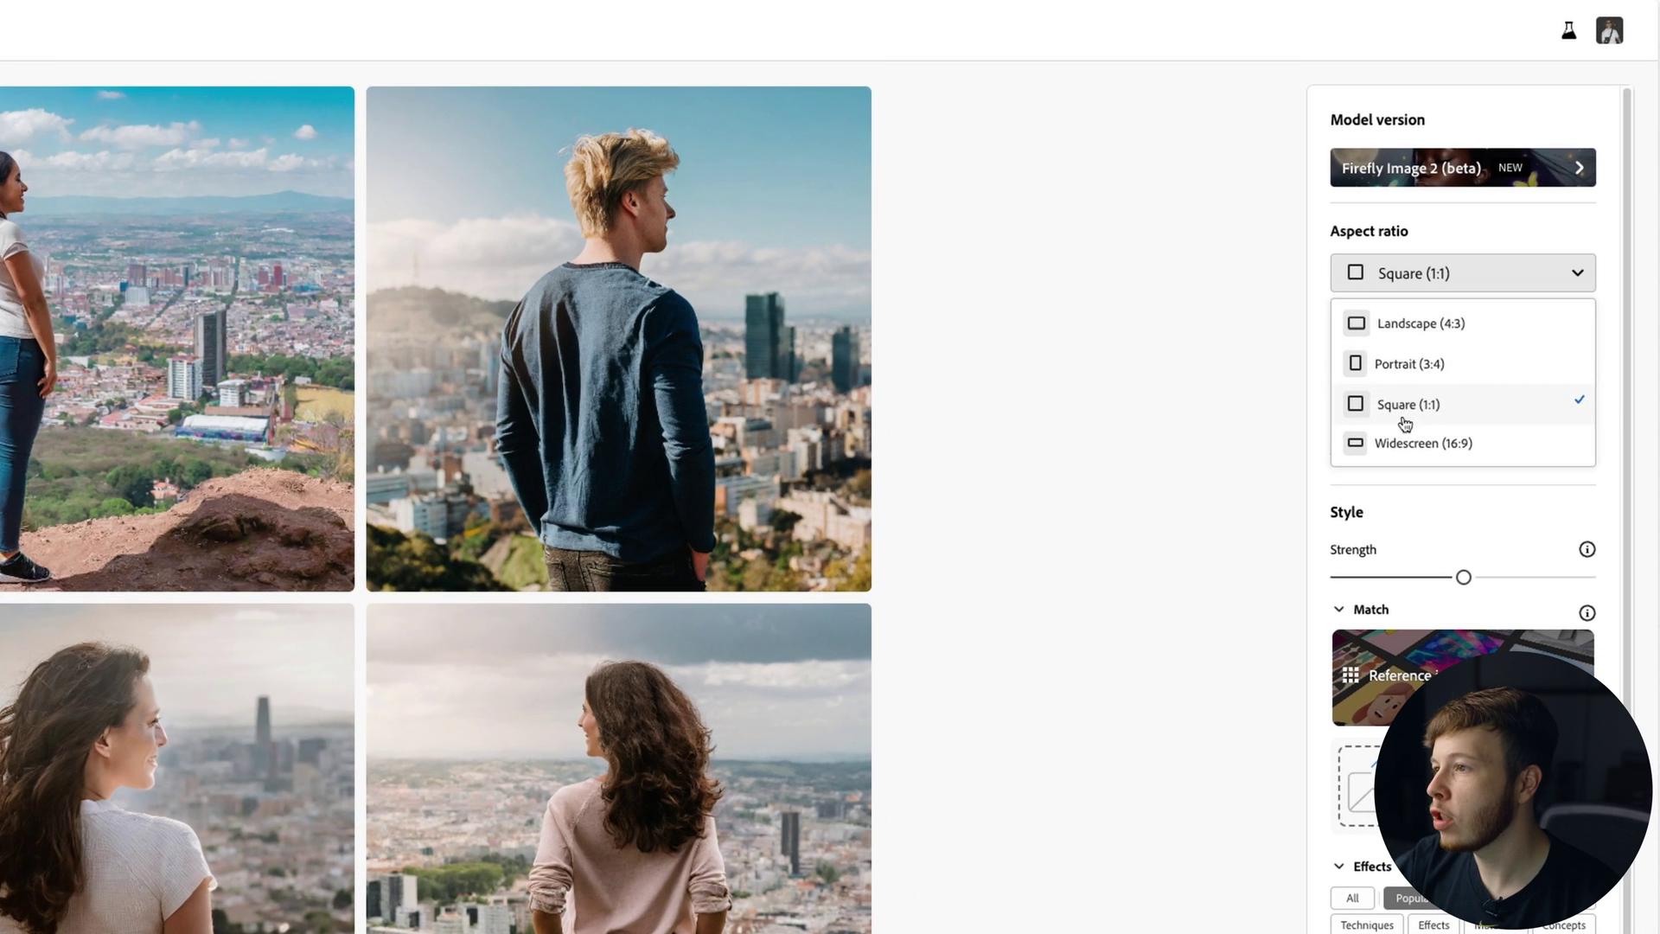
pyautogui.click(1394, 442)
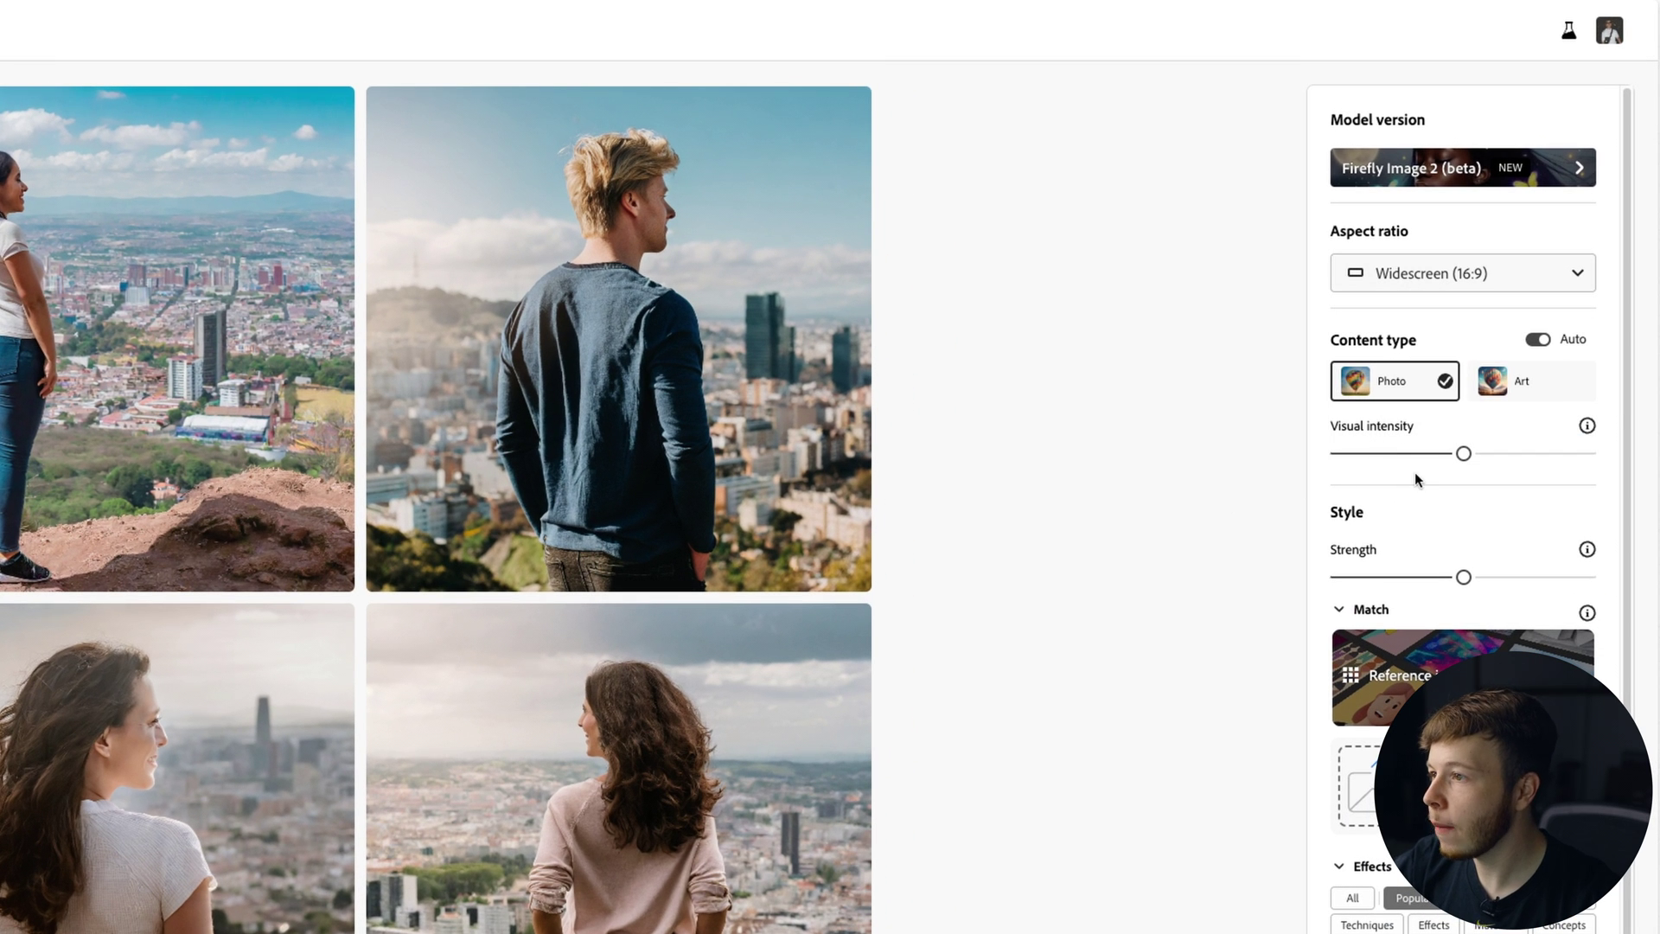
pyautogui.scroll(-3, 1496, 467)
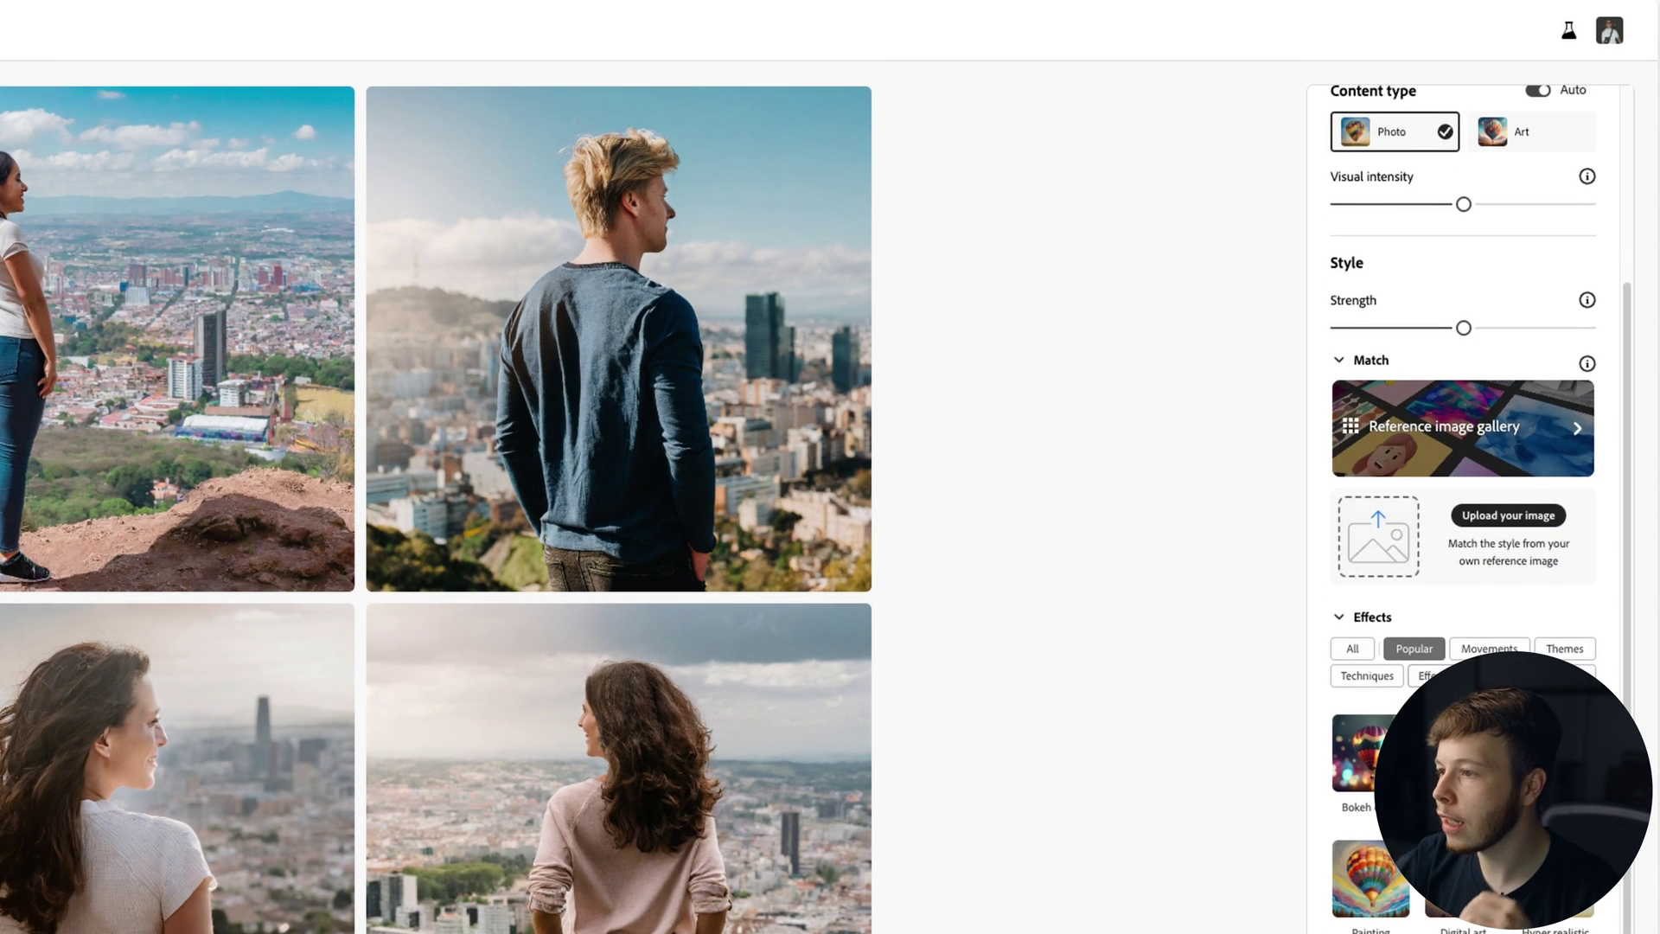
pyautogui.click(1369, 651)
pyautogui.scroll(-6, 1378, 639)
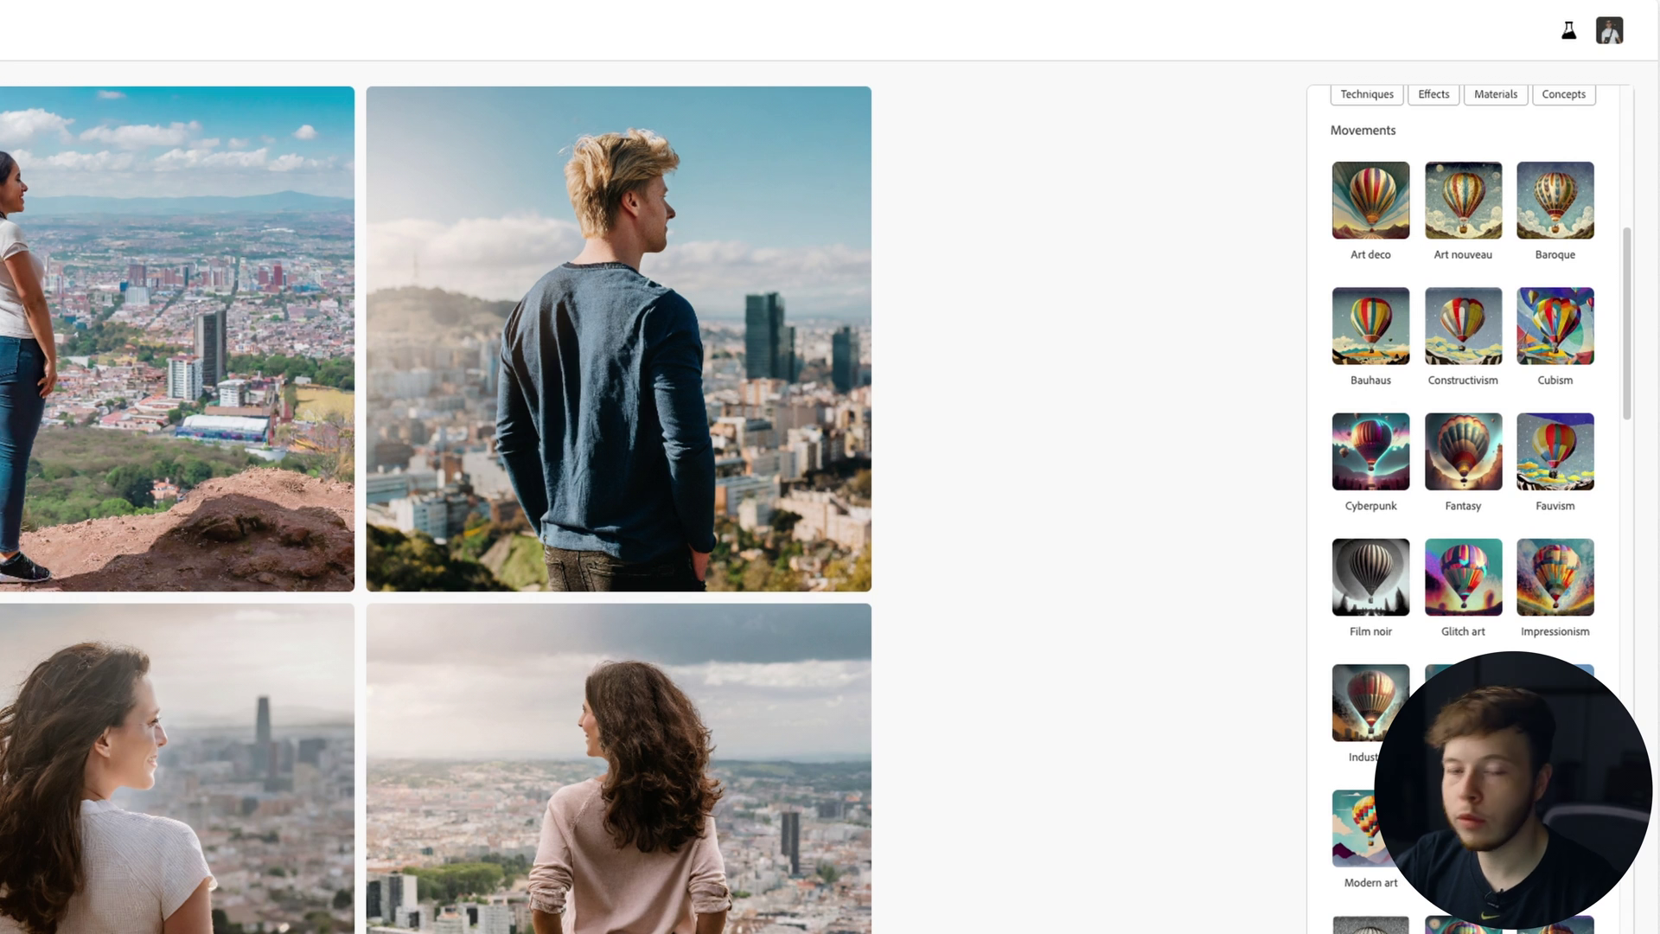
pyautogui.scroll(-10, 1371, 392)
pyautogui.click(1370, 392)
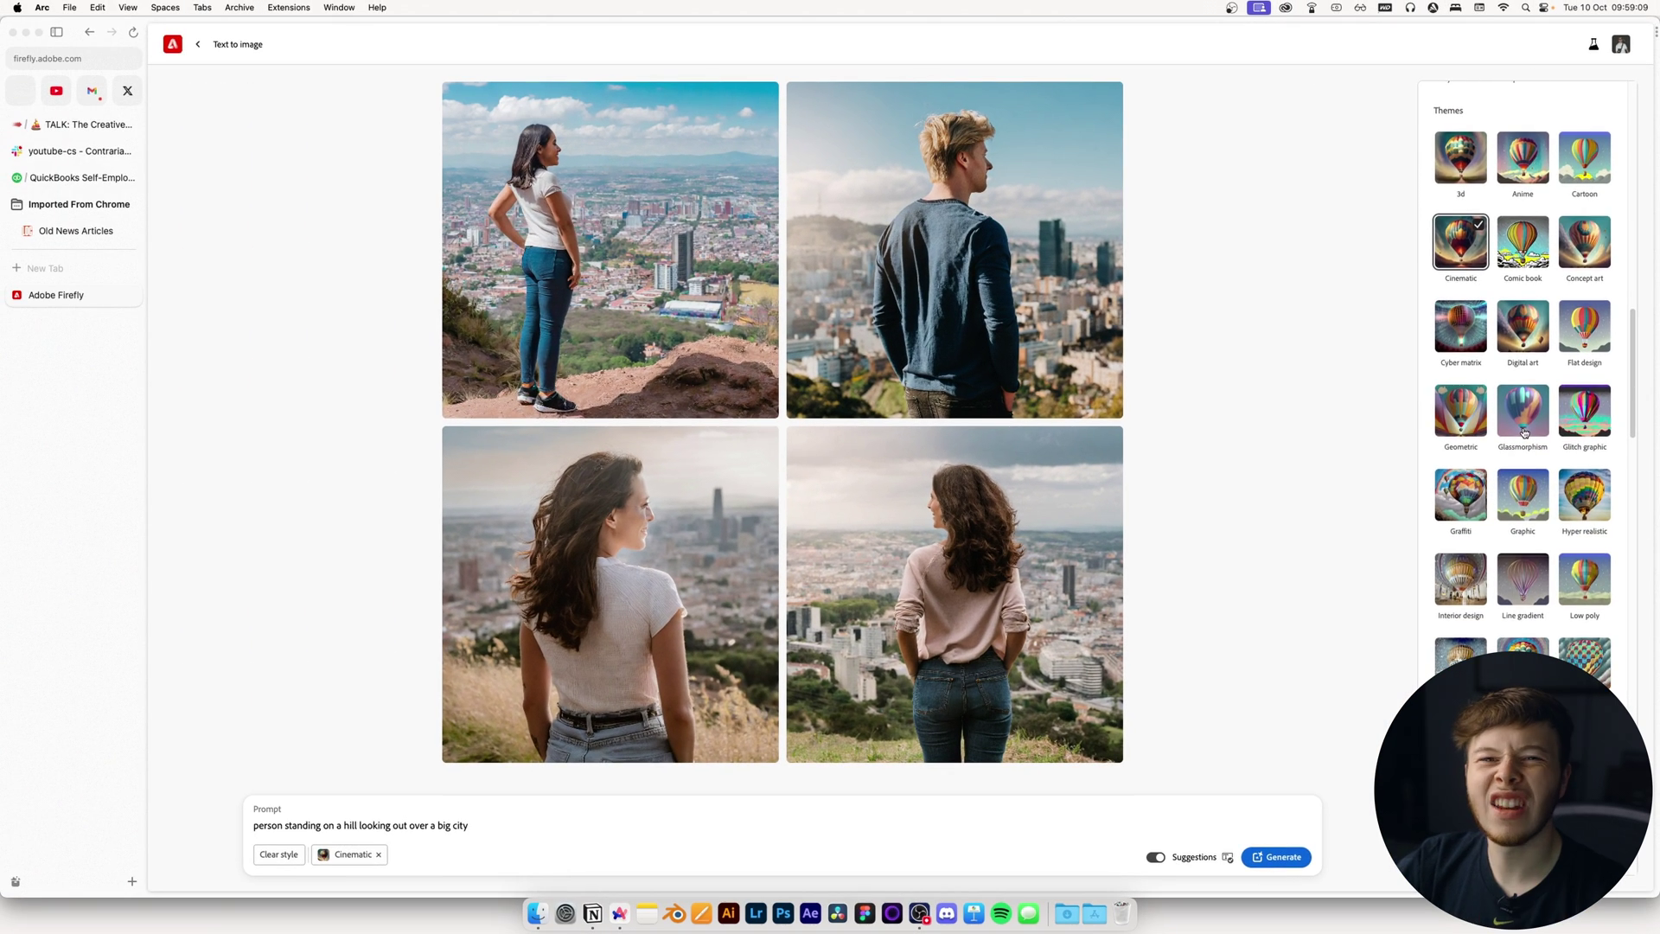
# Set the image composition to Wide angle.
pyautogui.scroll(-2, 1523, 433)
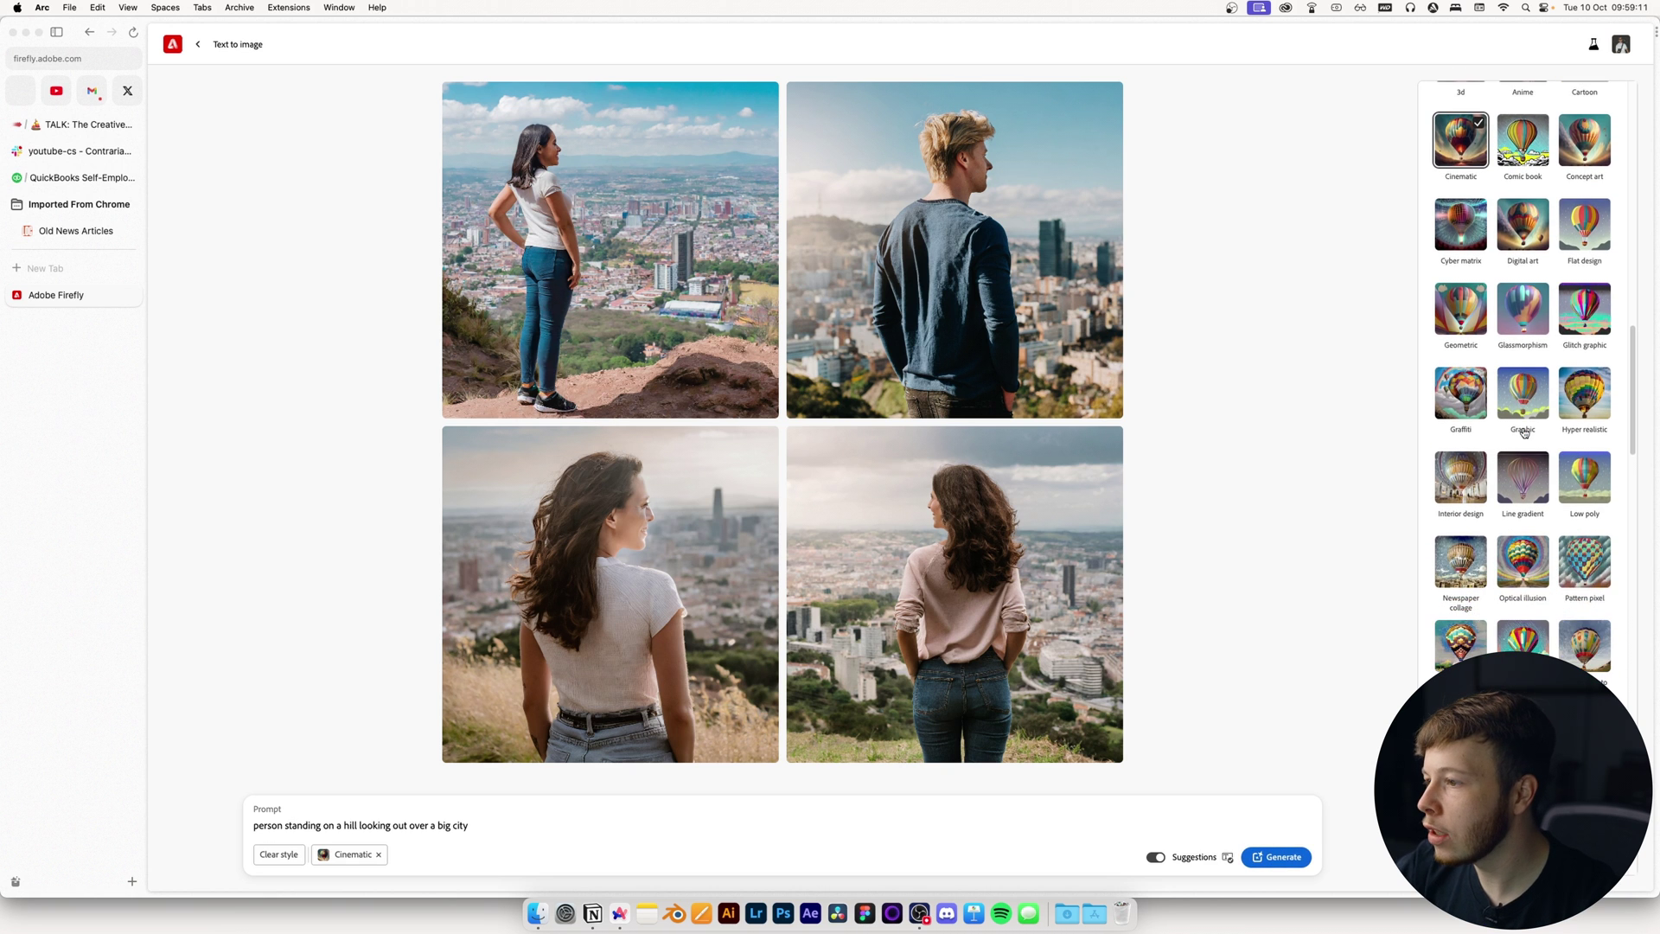
pyautogui.scroll(-3, 1517, 458)
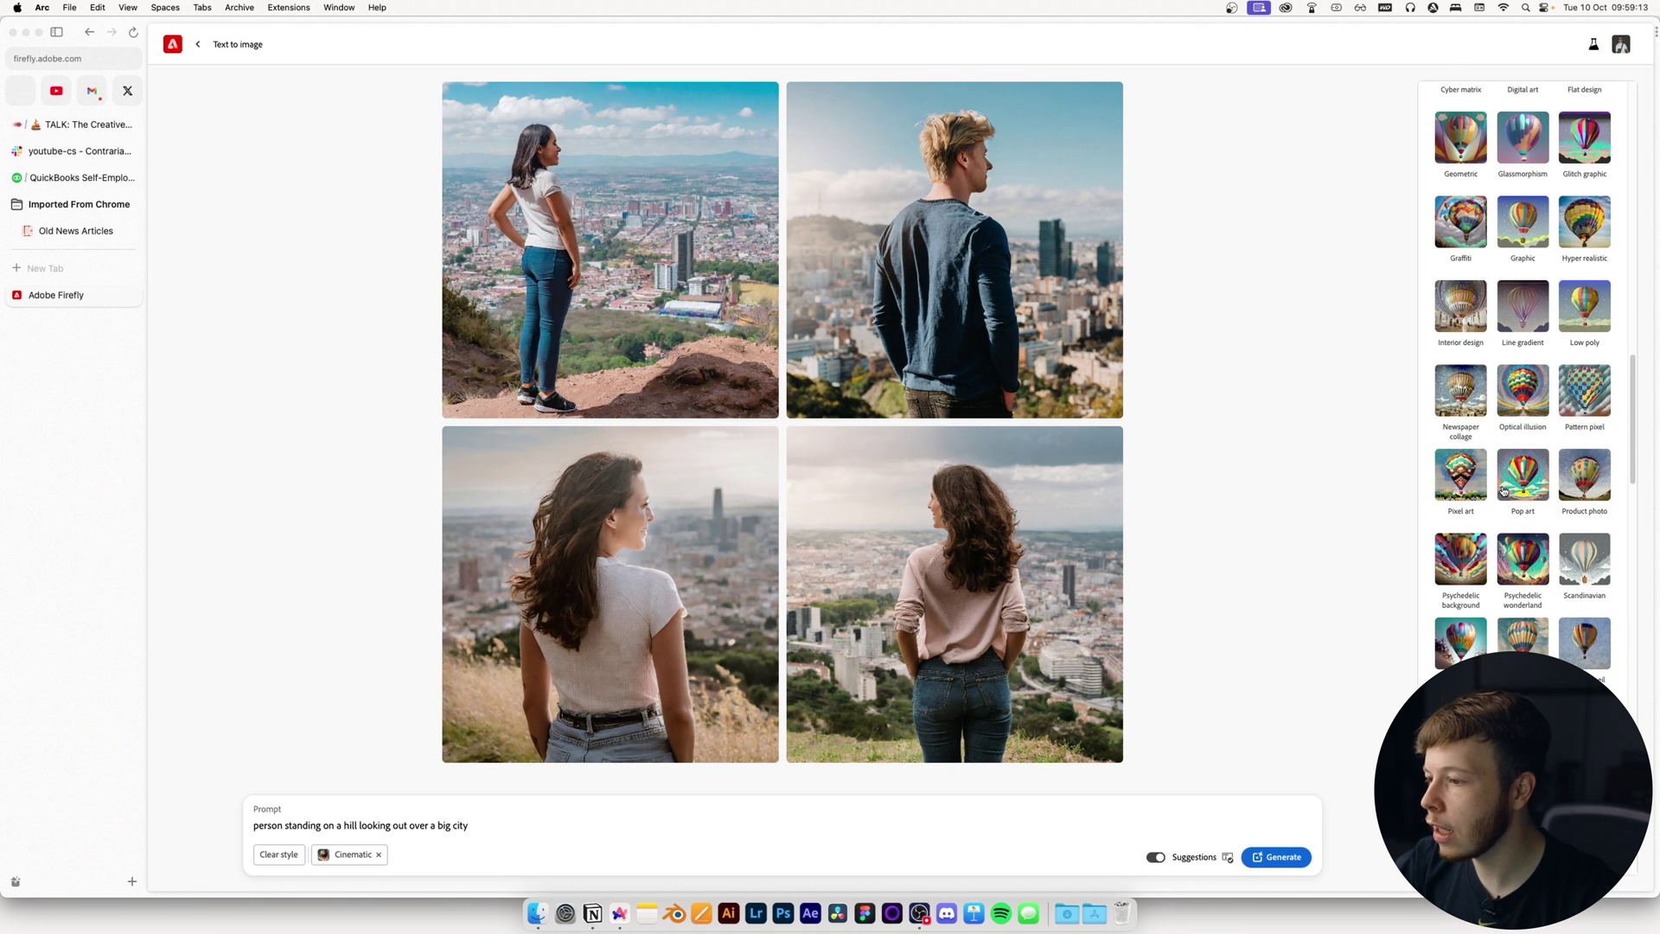
pyautogui.scroll(-3, 1501, 518)
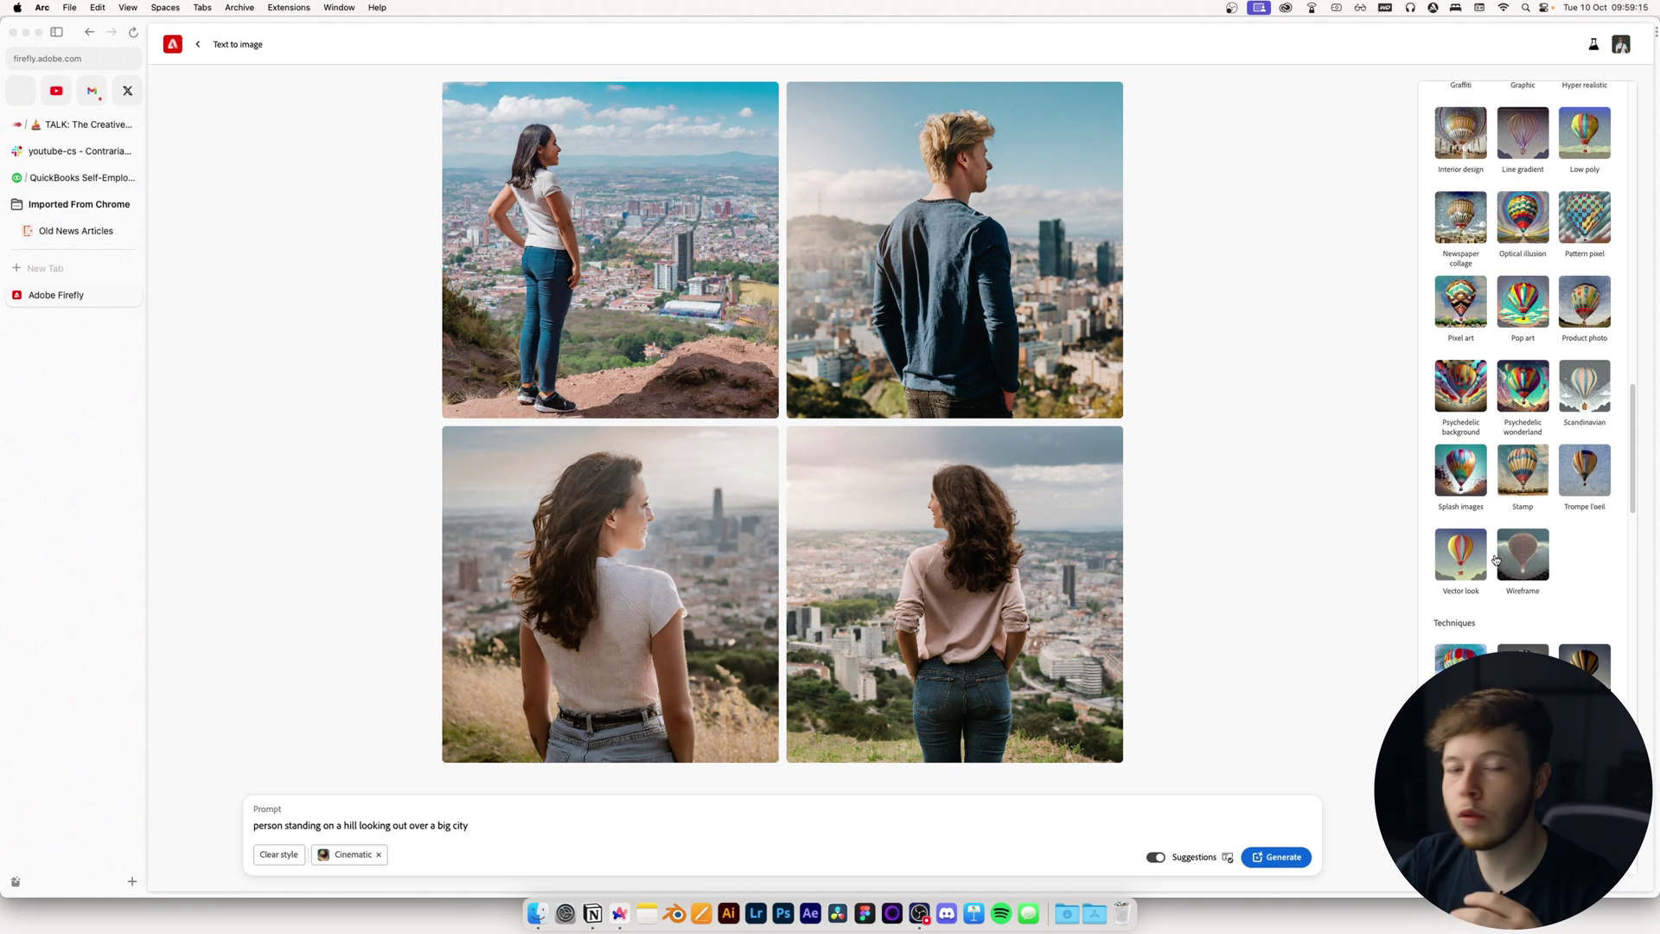
pyautogui.scroll(-6, 1496, 559)
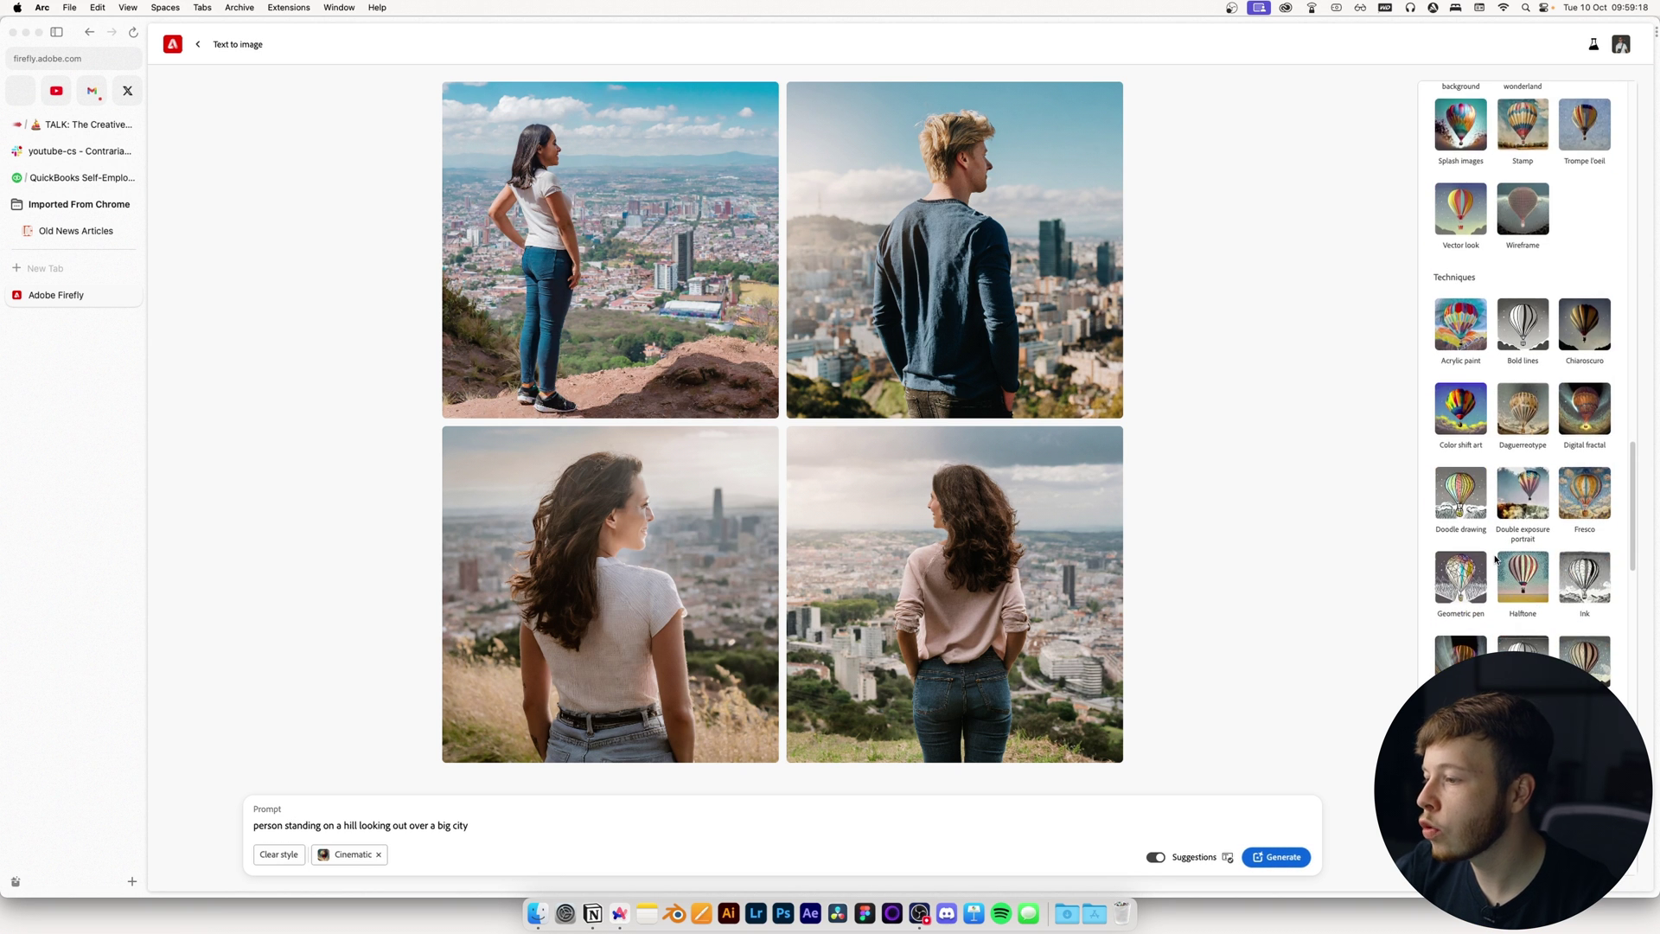
pyautogui.scroll(-15, 1496, 560)
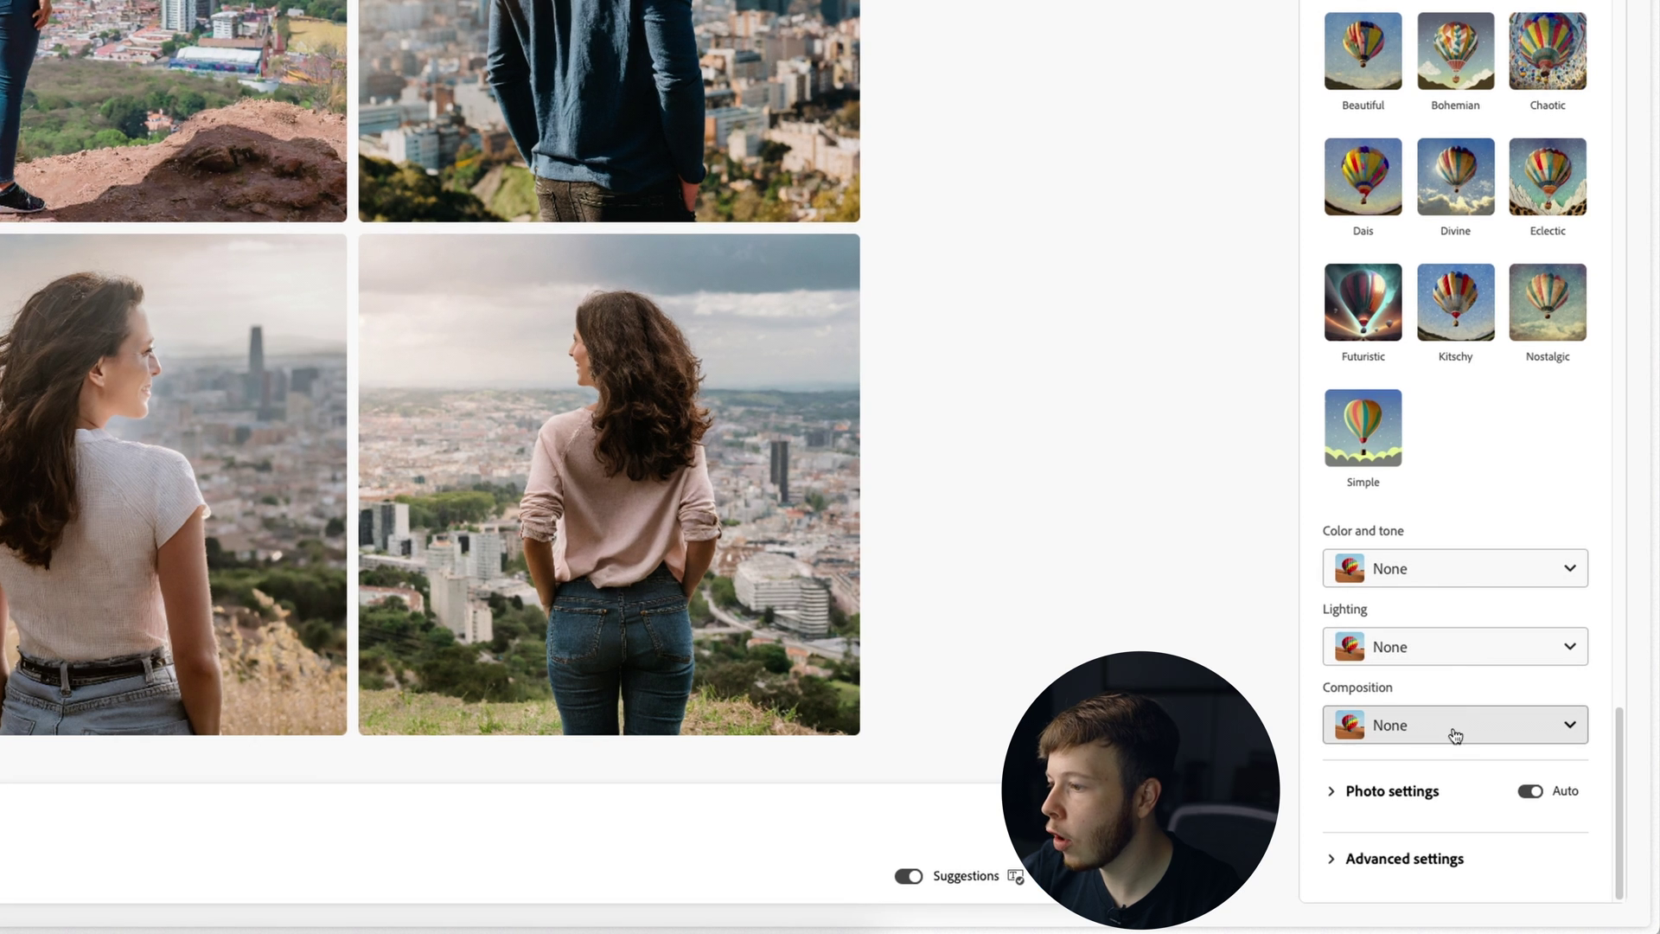
pyautogui.click(1456, 735)
pyautogui.click(1411, 677)
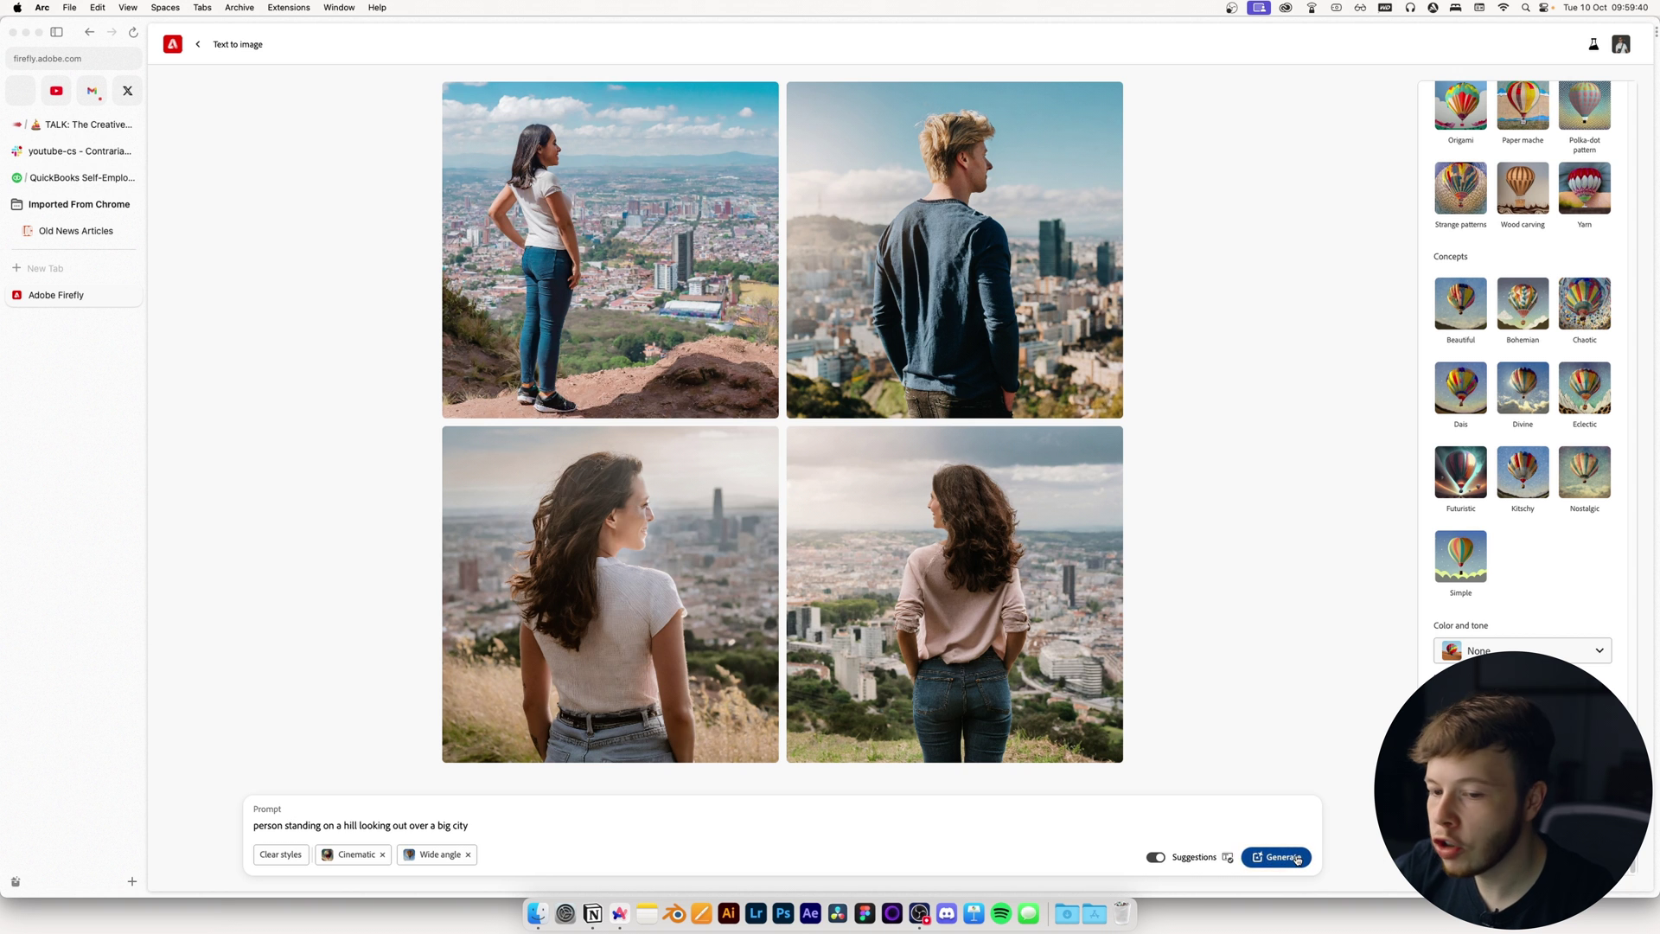
# Regenerate the images with the chosen styles and pick the one of the woman in the pink sweater on the green hillside.
pyautogui.click(1297, 859)
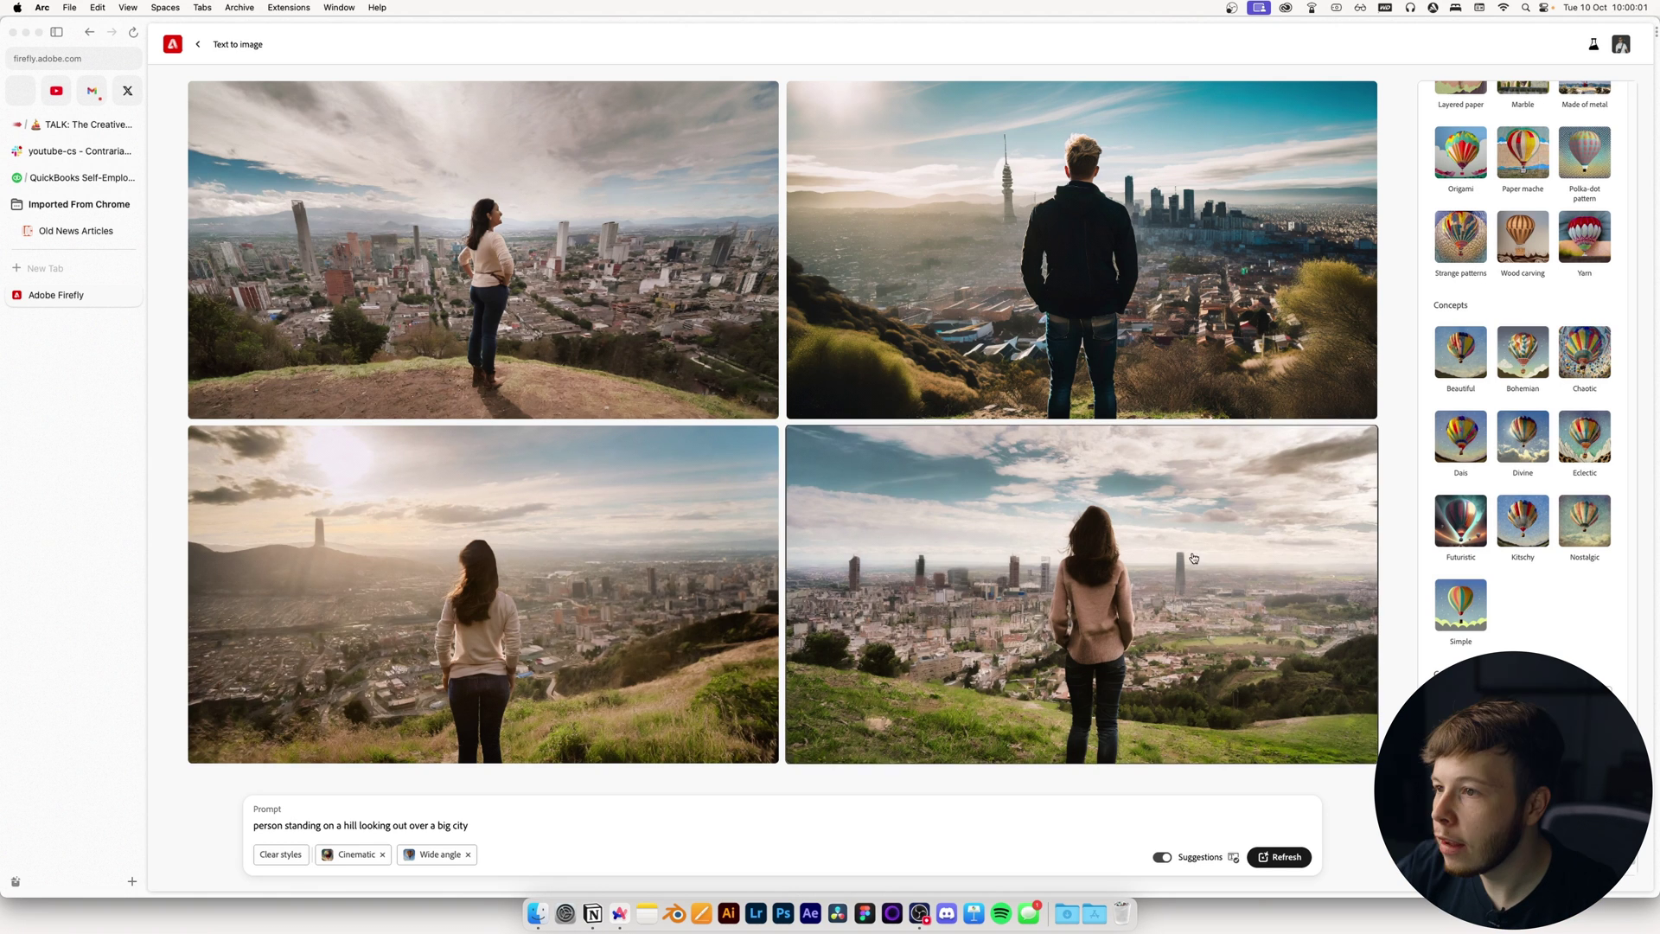
pyautogui.click(1046, 550)
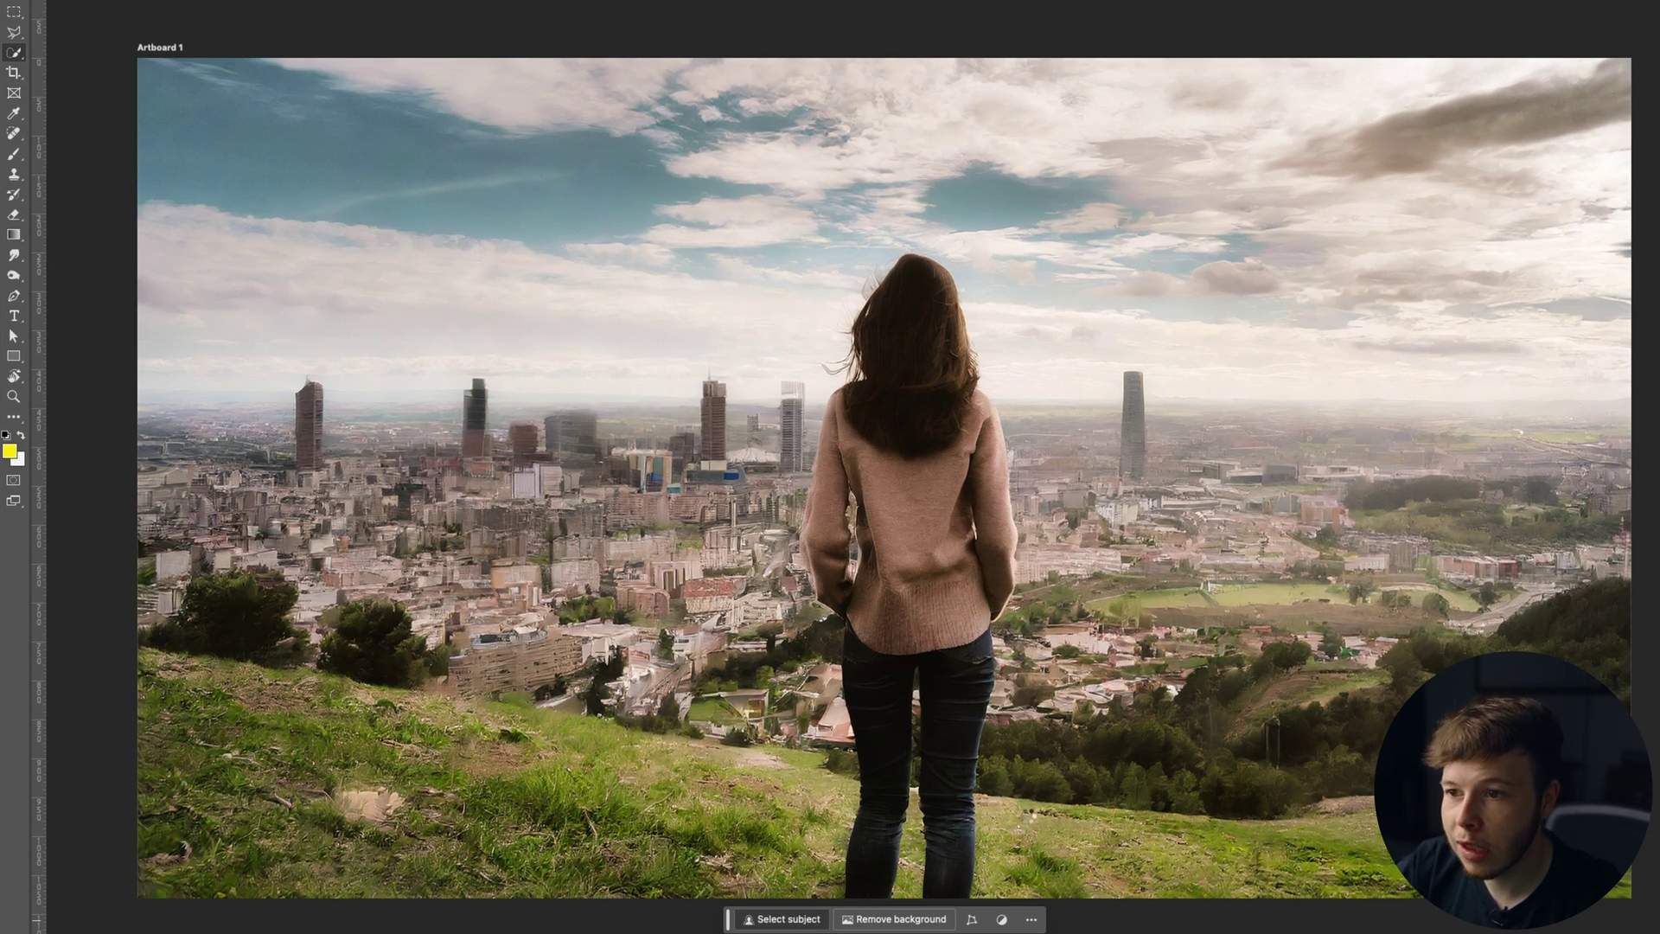
# In Photoshop, select the woman in the hillside image and copy her onto a new layer.
pyautogui.click(851, 543)
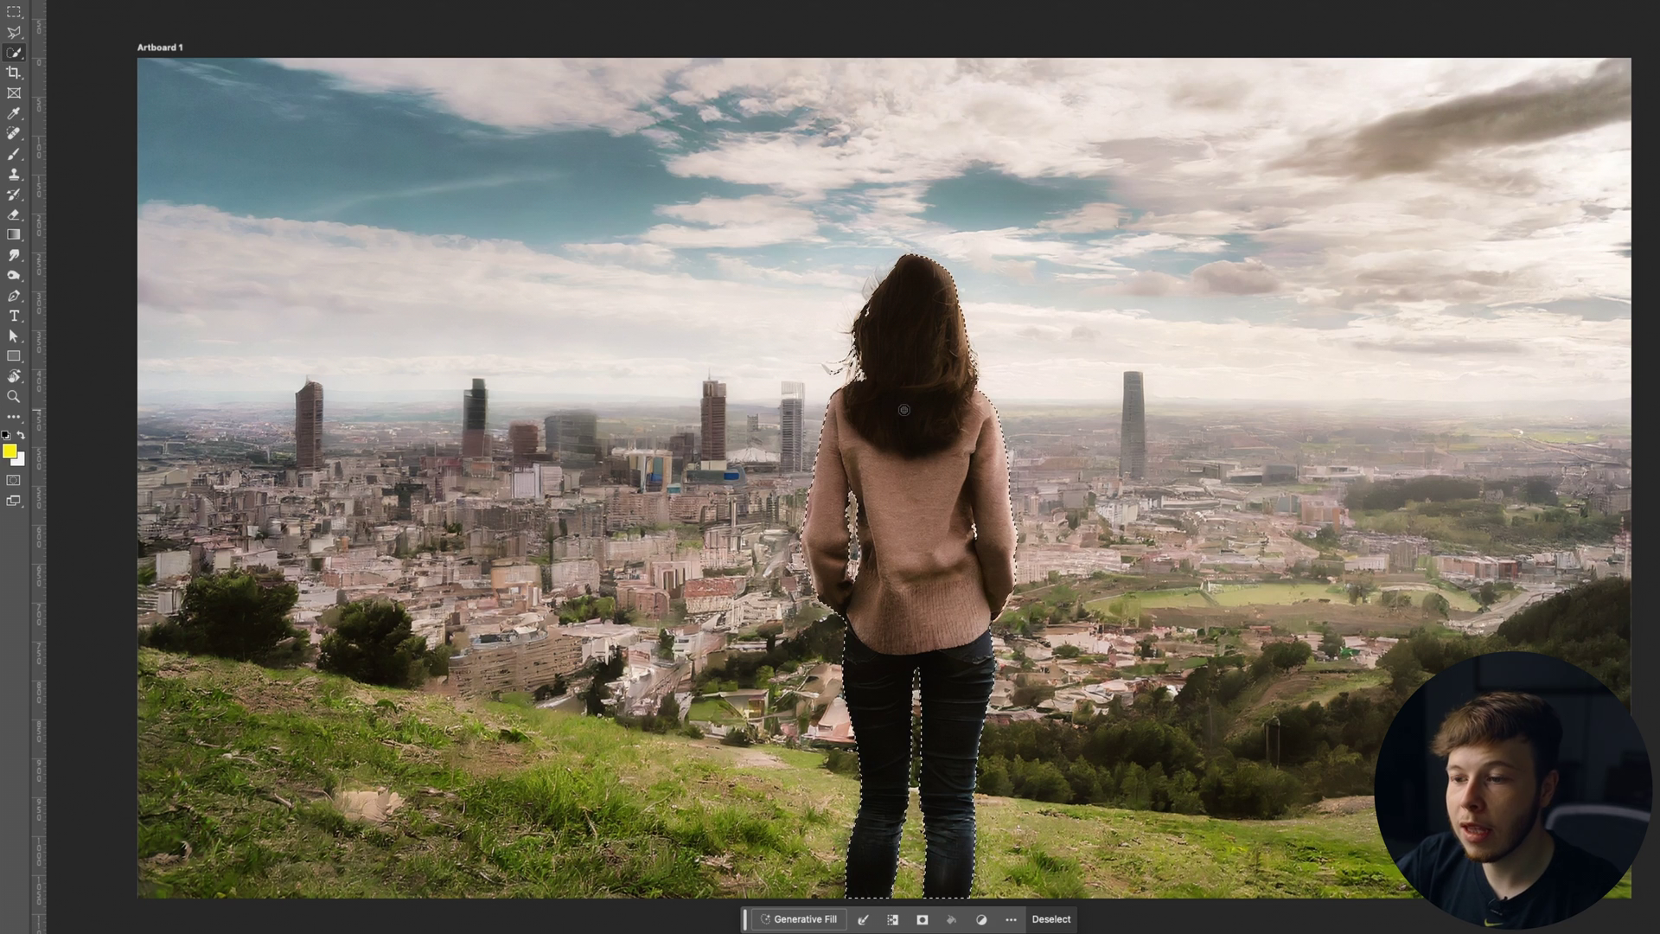
pyautogui.rightClick(920, 465)
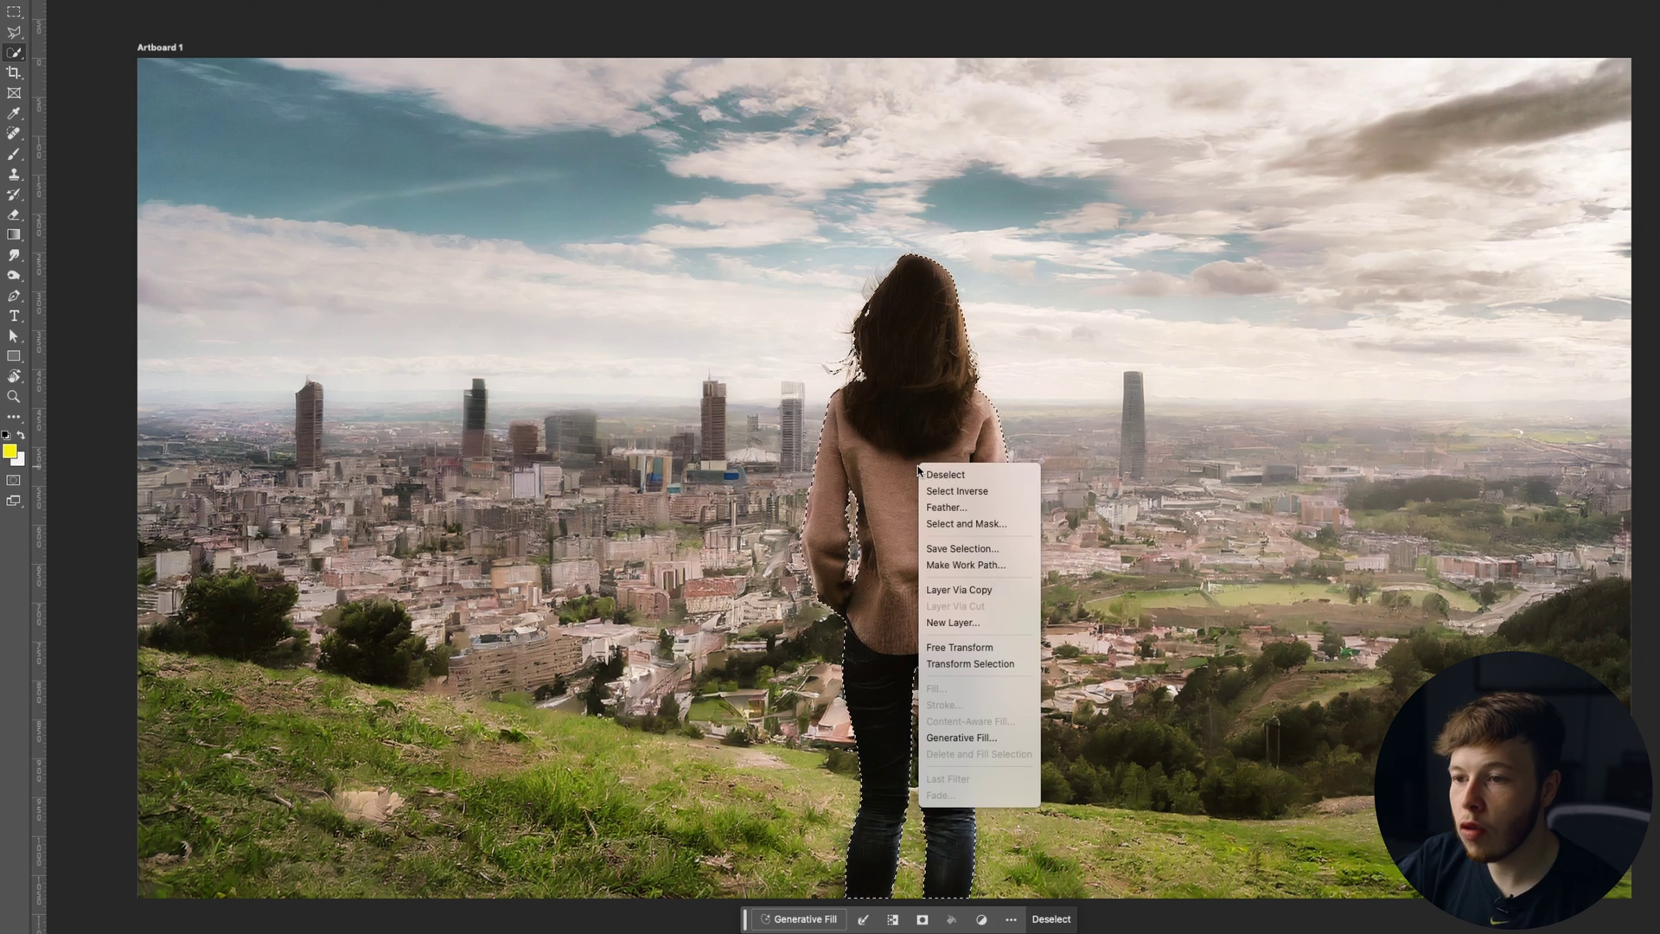
pyautogui.click(986, 591)
# Check the woman's cutout by toggling the visibility of the original image and cutout layers, and switch to the Pen tool.
pyautogui.click(1485, 581)
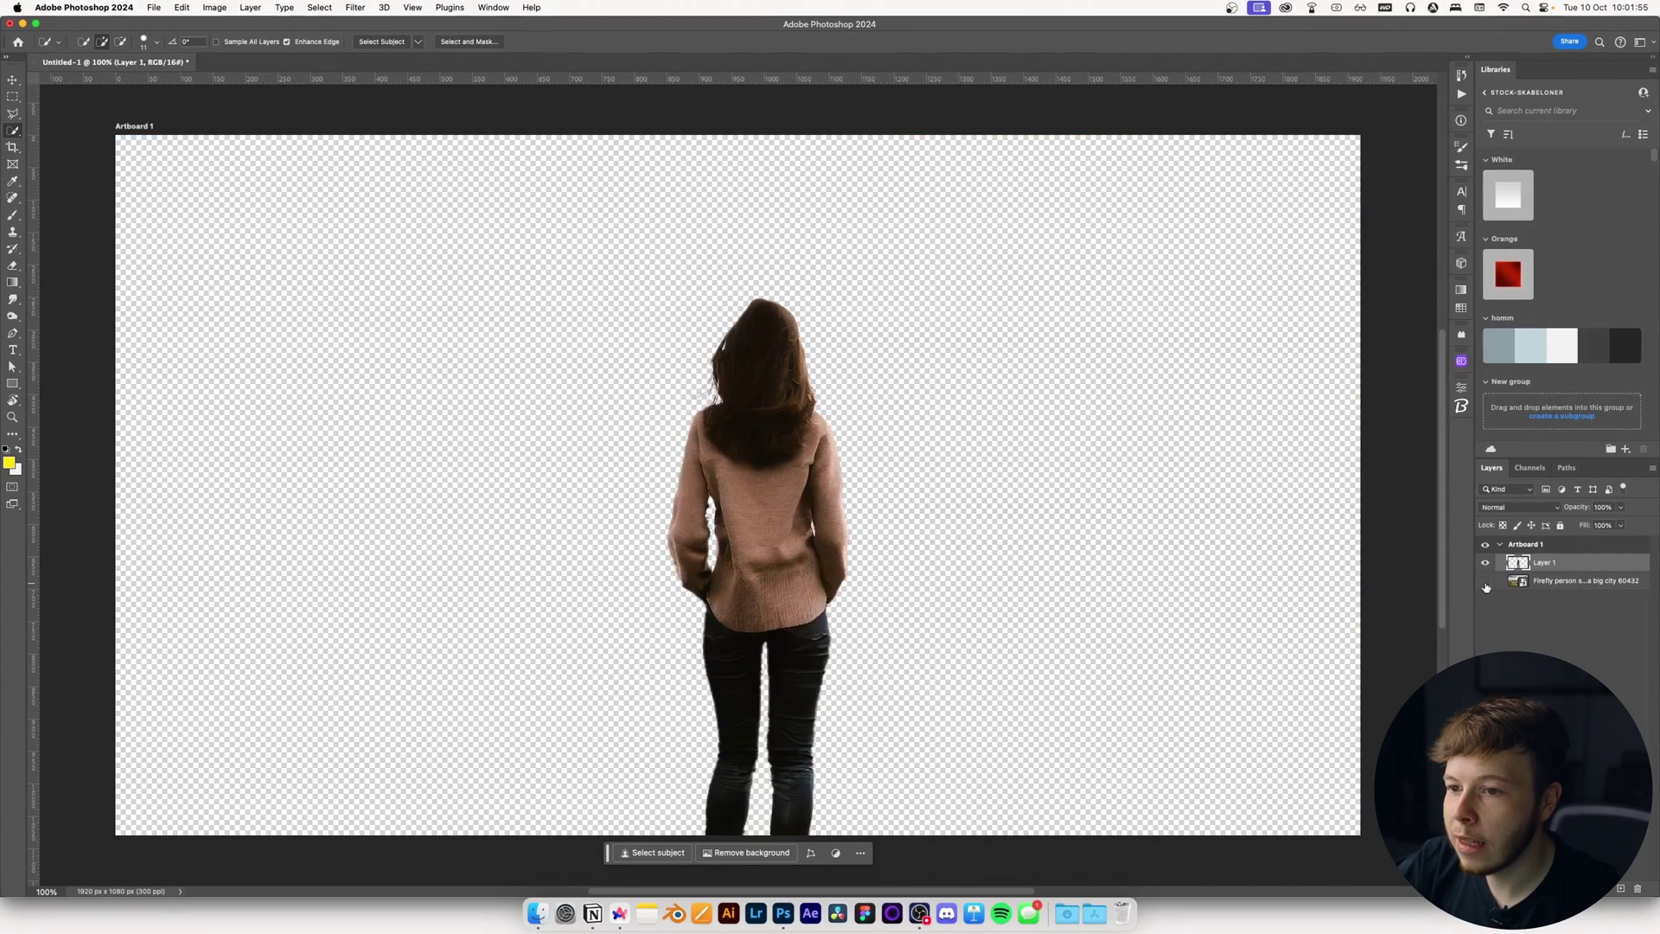
pyautogui.click(1485, 580)
pyautogui.click(1485, 562)
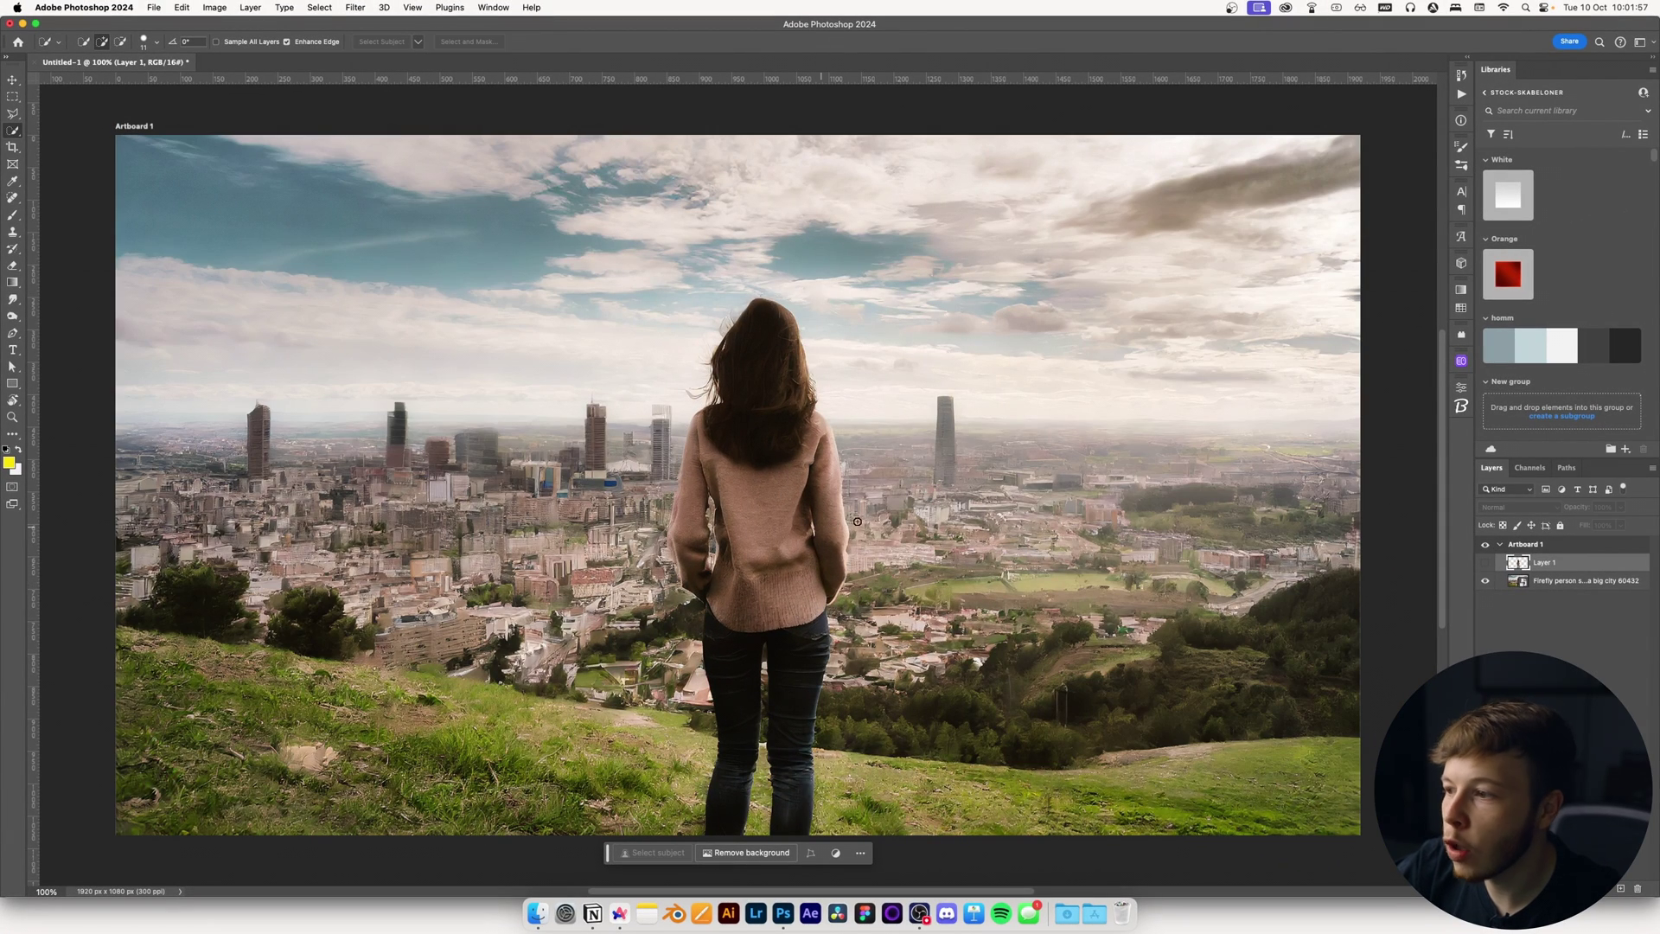
pyautogui.click(1486, 564)
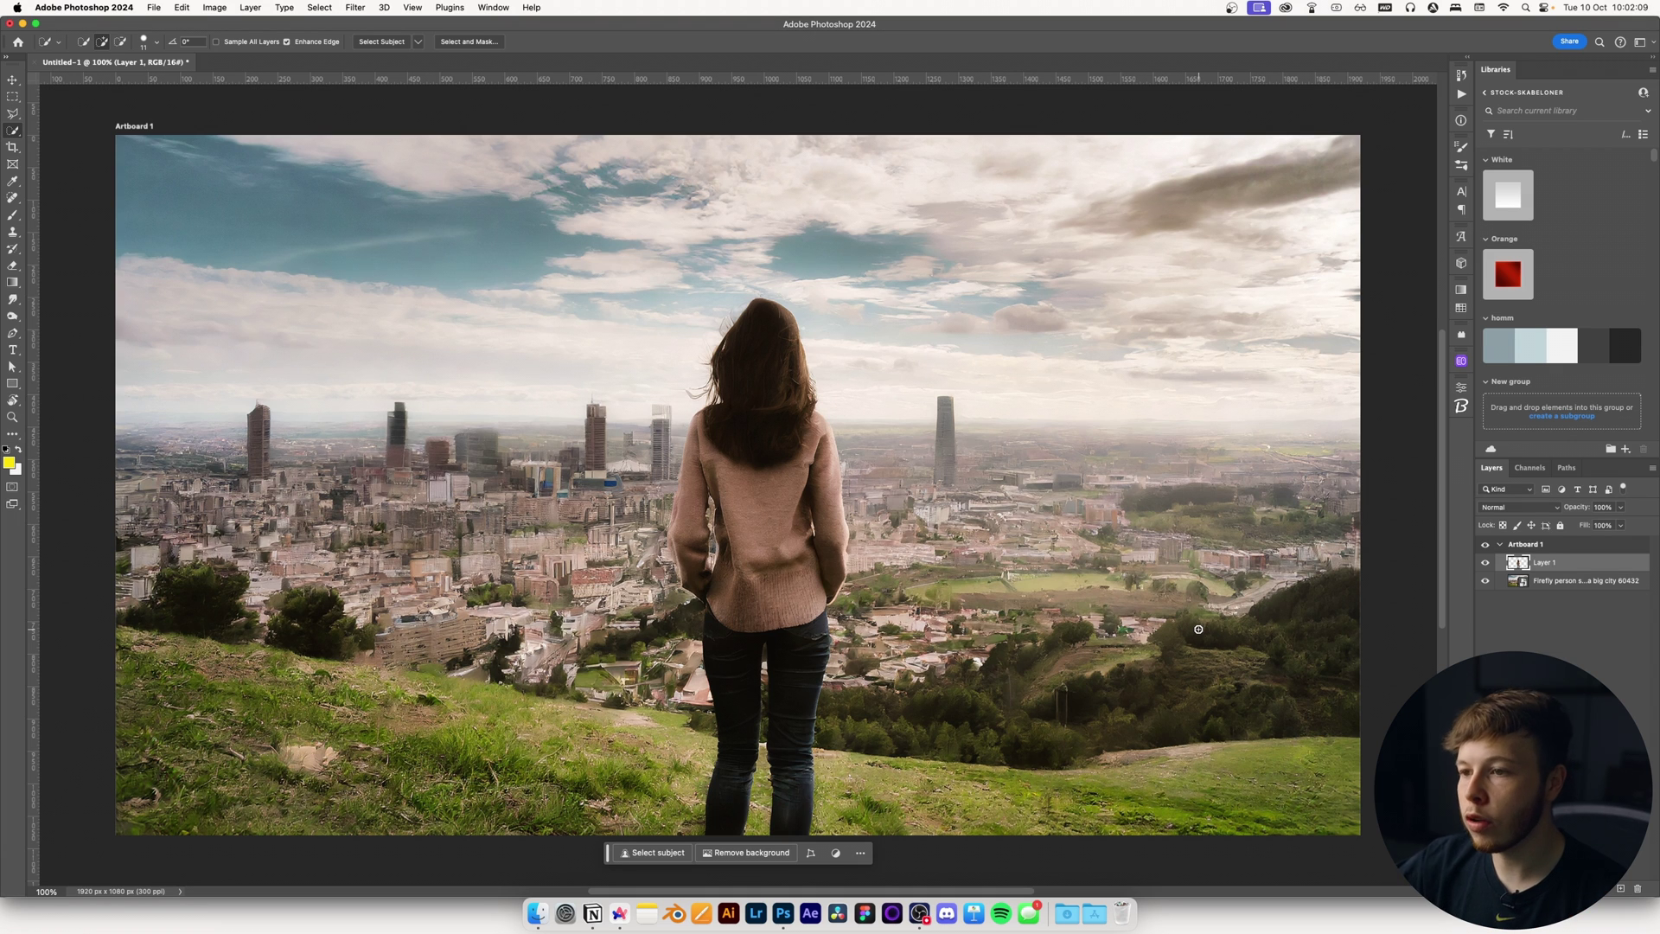
pyautogui.press('p')
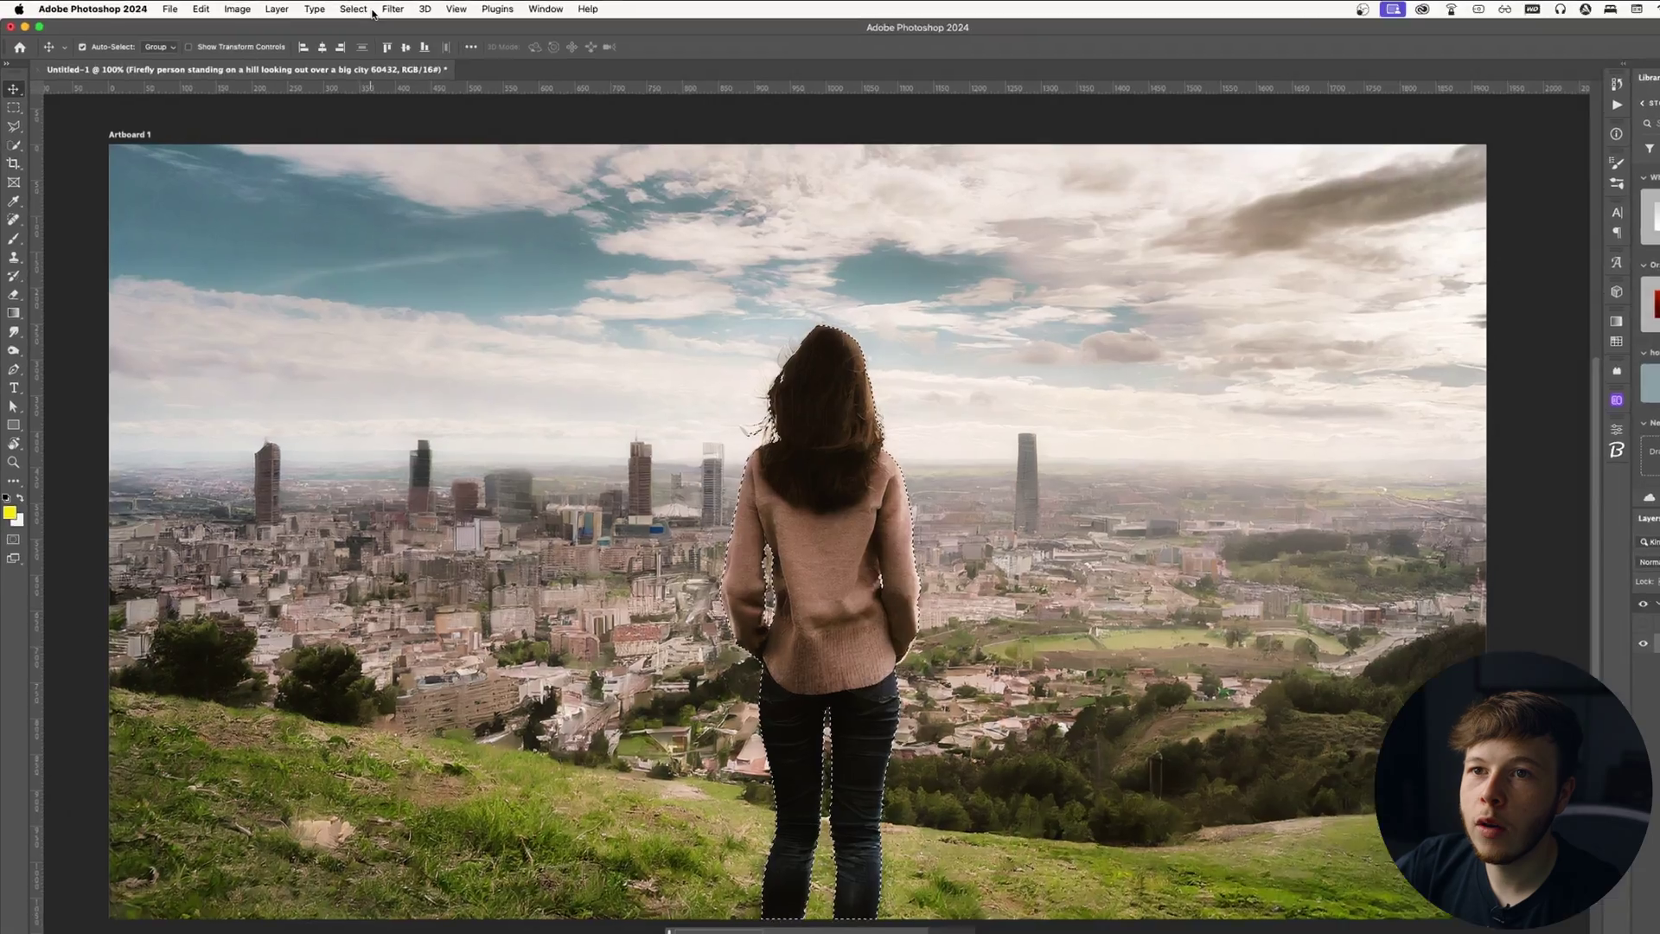
# Expand the selection around the woman on the original image layer by 5 pixels.
pyautogui.click(319, 7)
pyautogui.moveTo(783, 446)
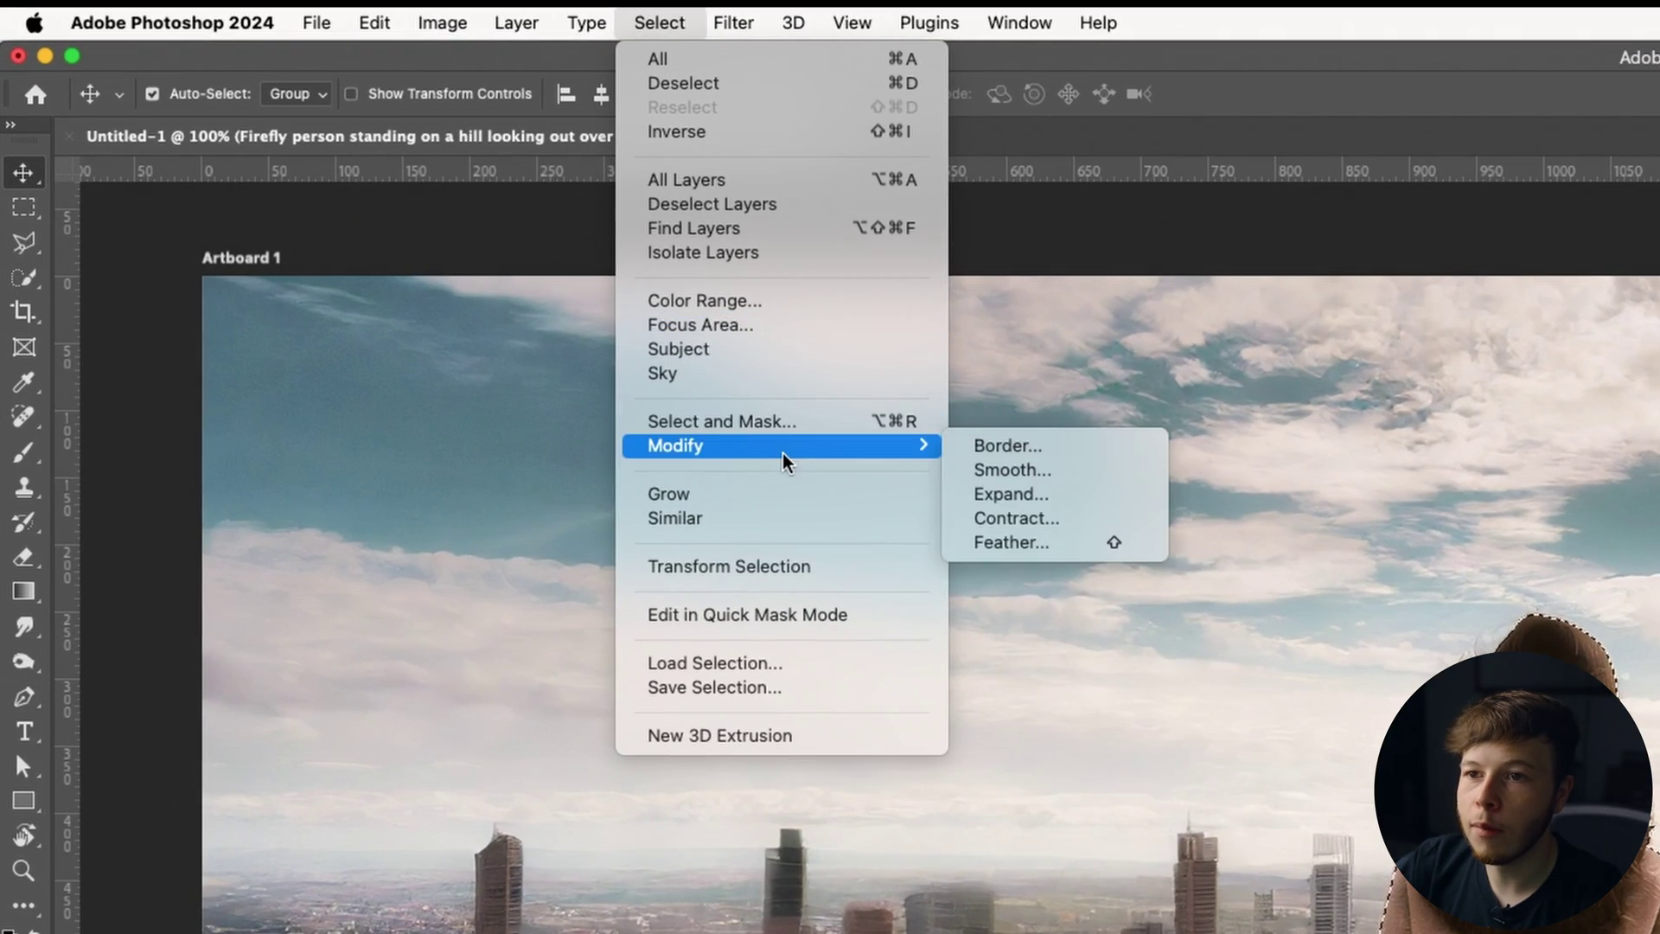
pyautogui.click(1002, 485)
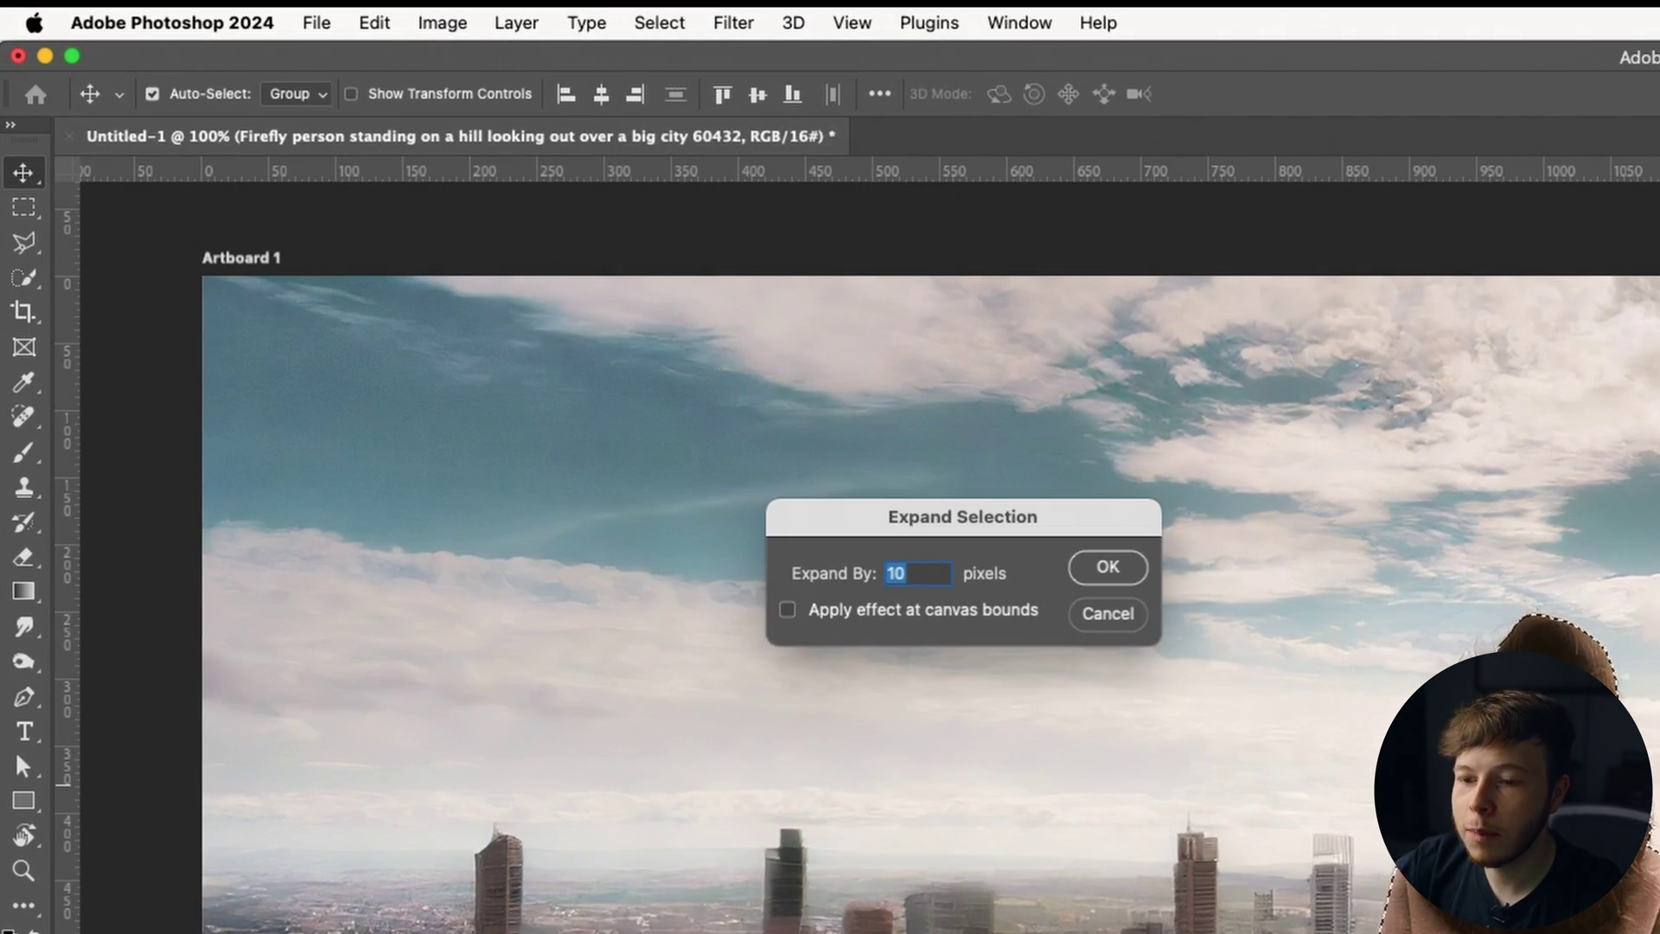
pyautogui.write('5')
pyautogui.press('Return')
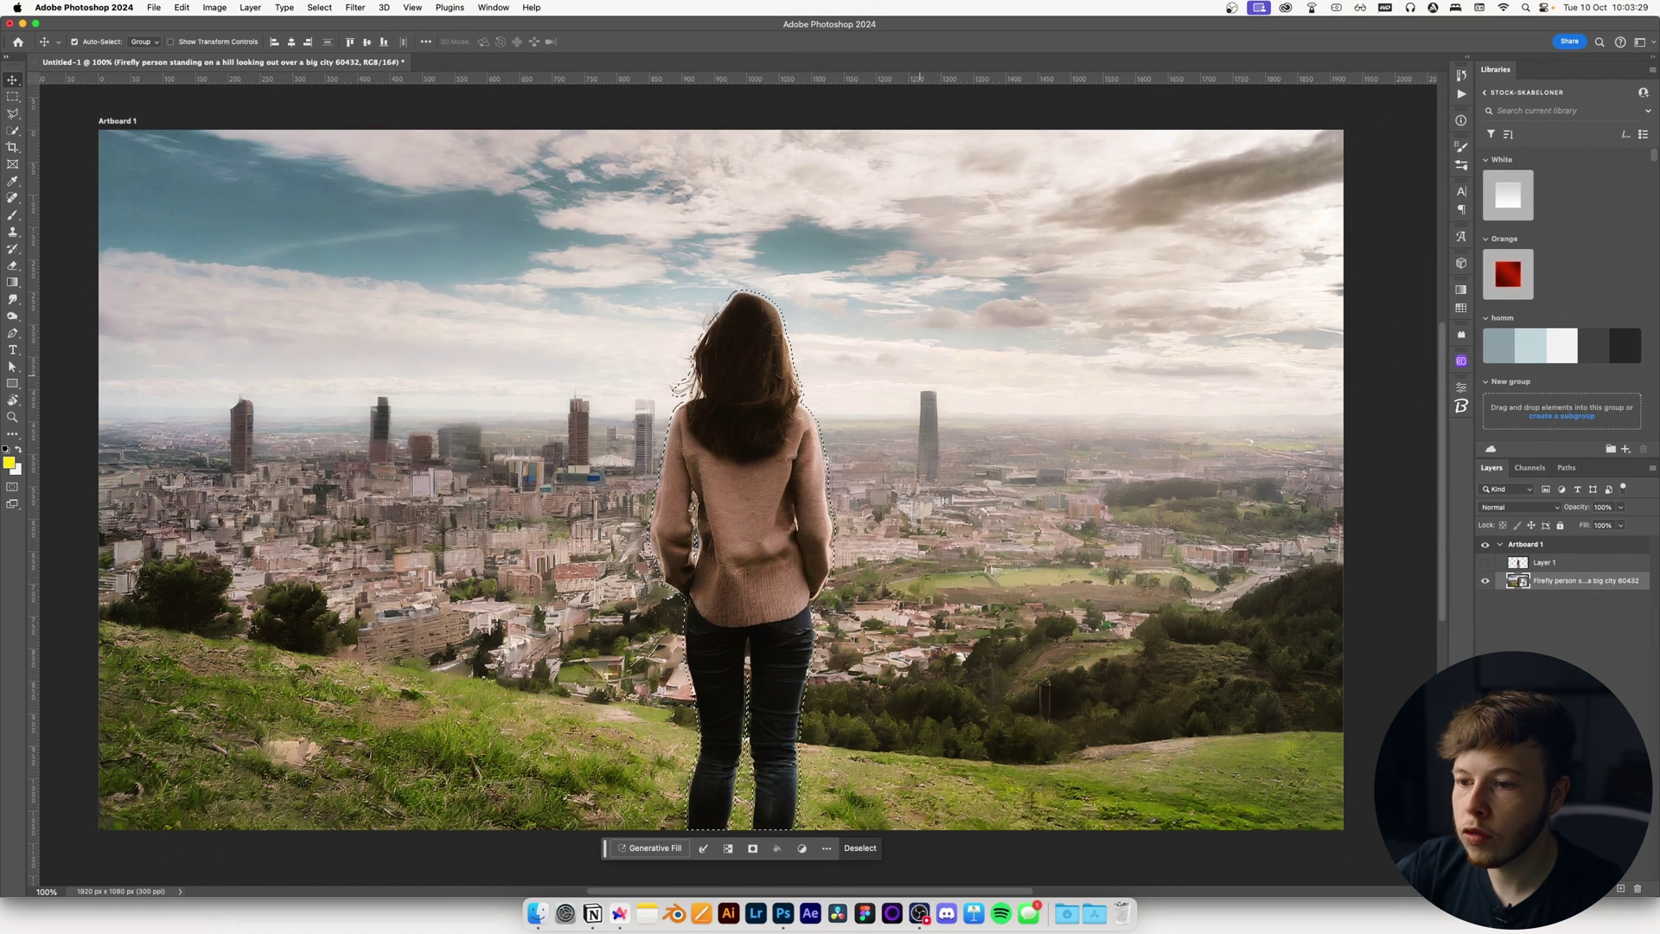
# Remove the woman from the original image using Generative Fill with an empty prompt, and choose the second variation.
pyautogui.click(642, 849)
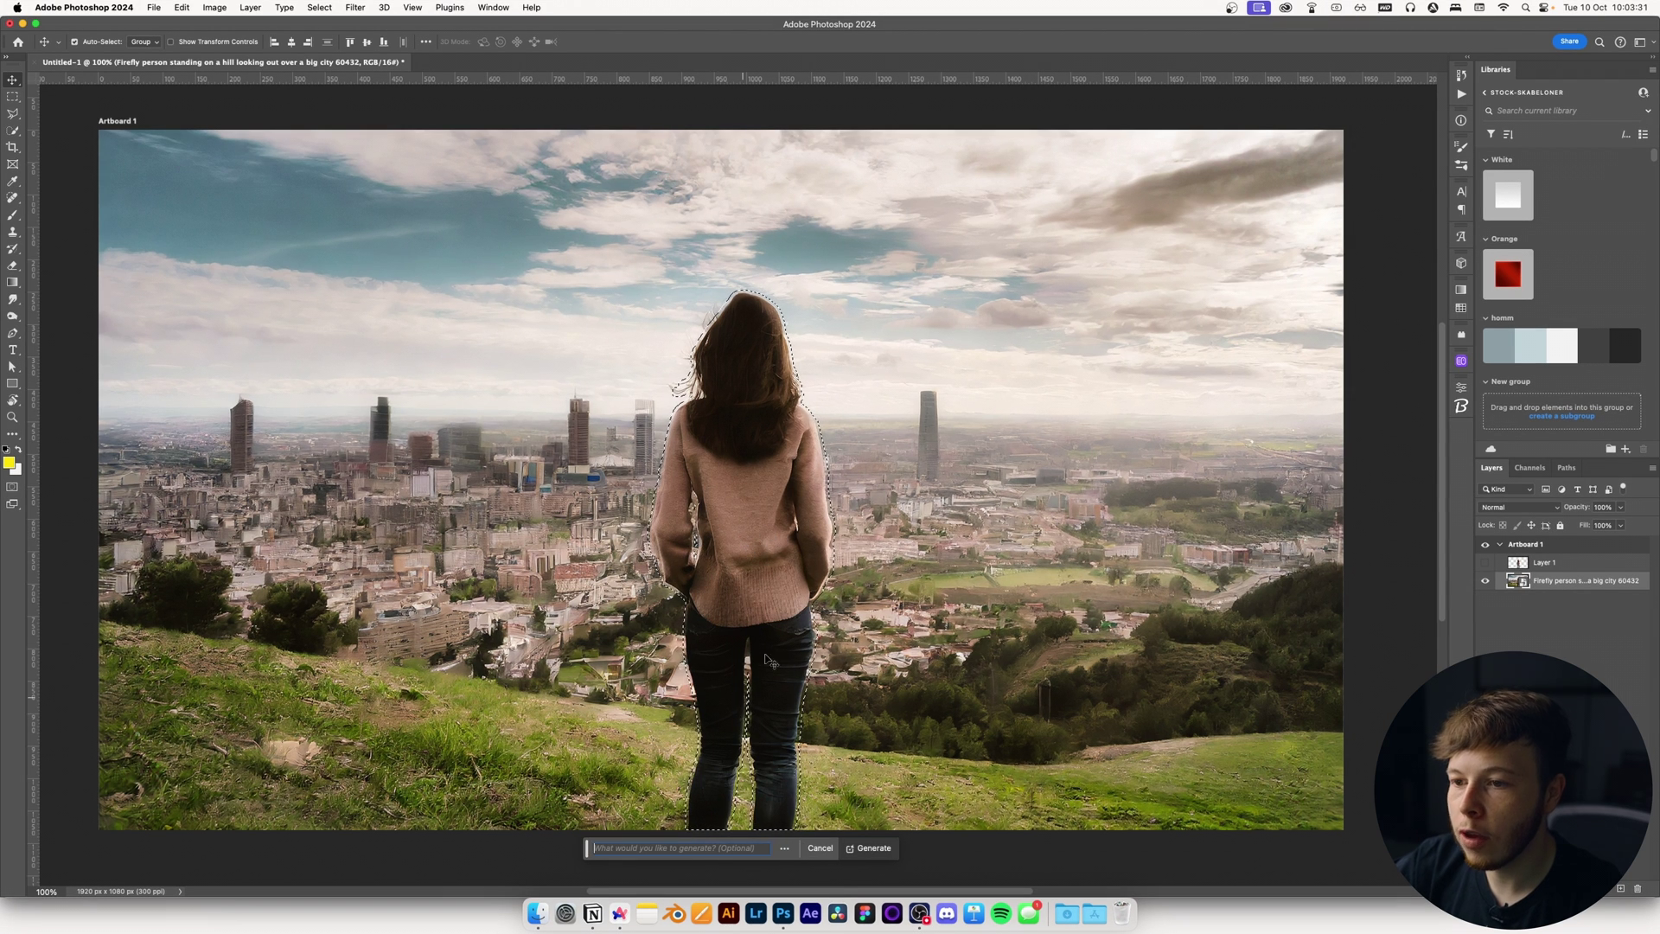
pyautogui.click(869, 848)
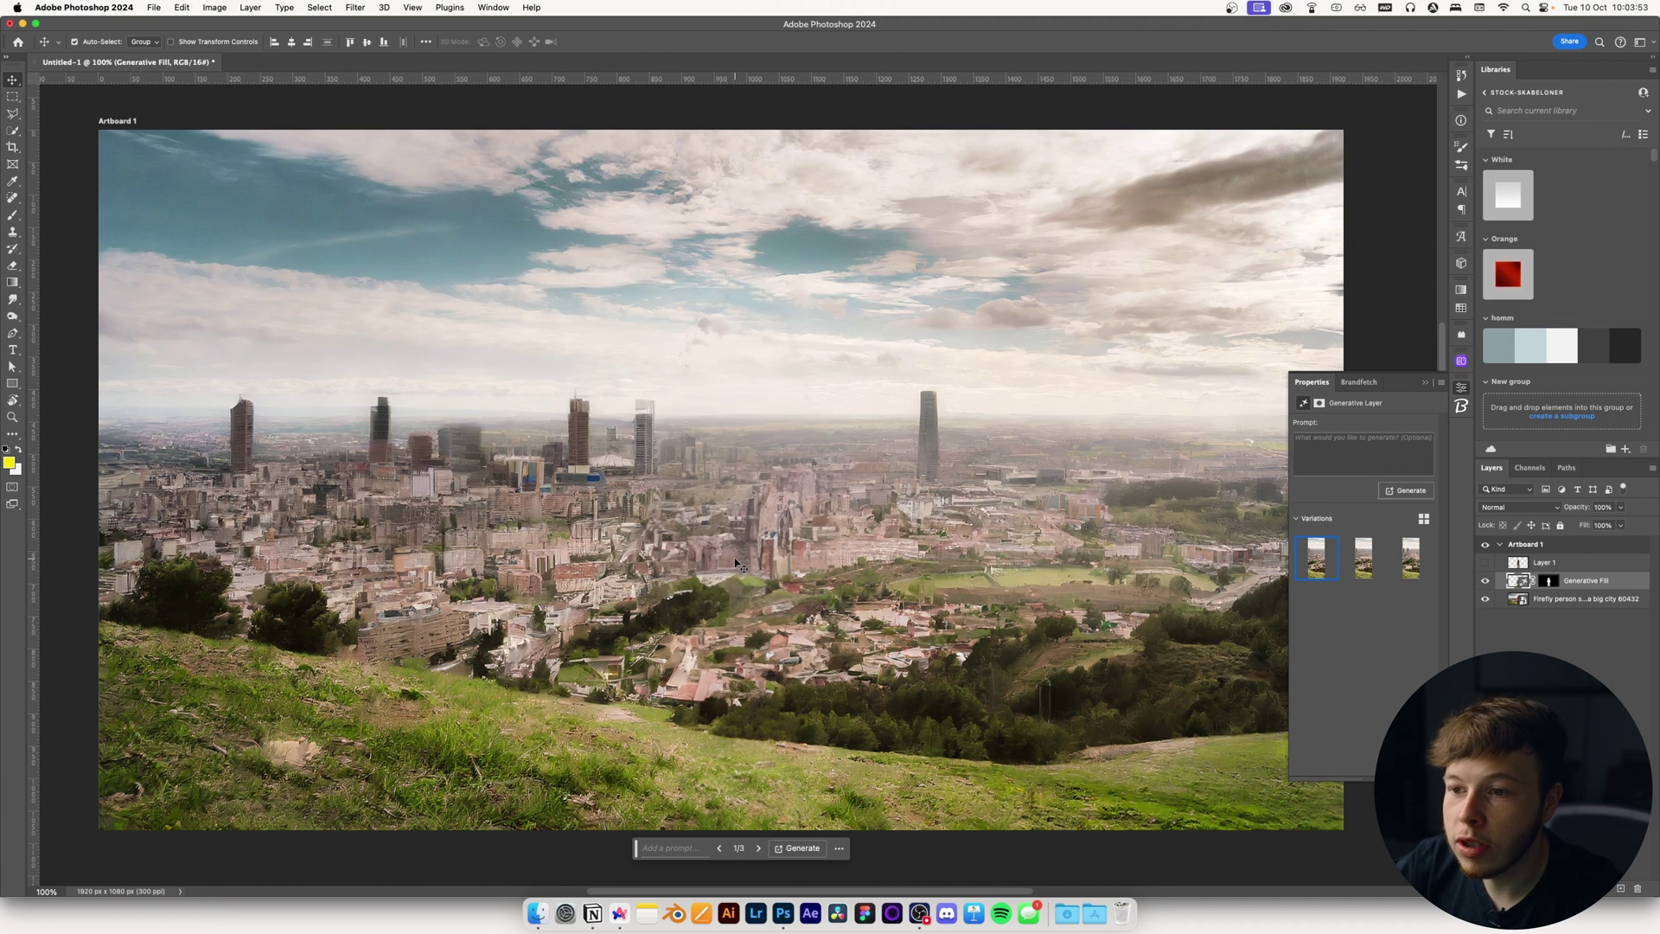
pyautogui.click(1363, 557)
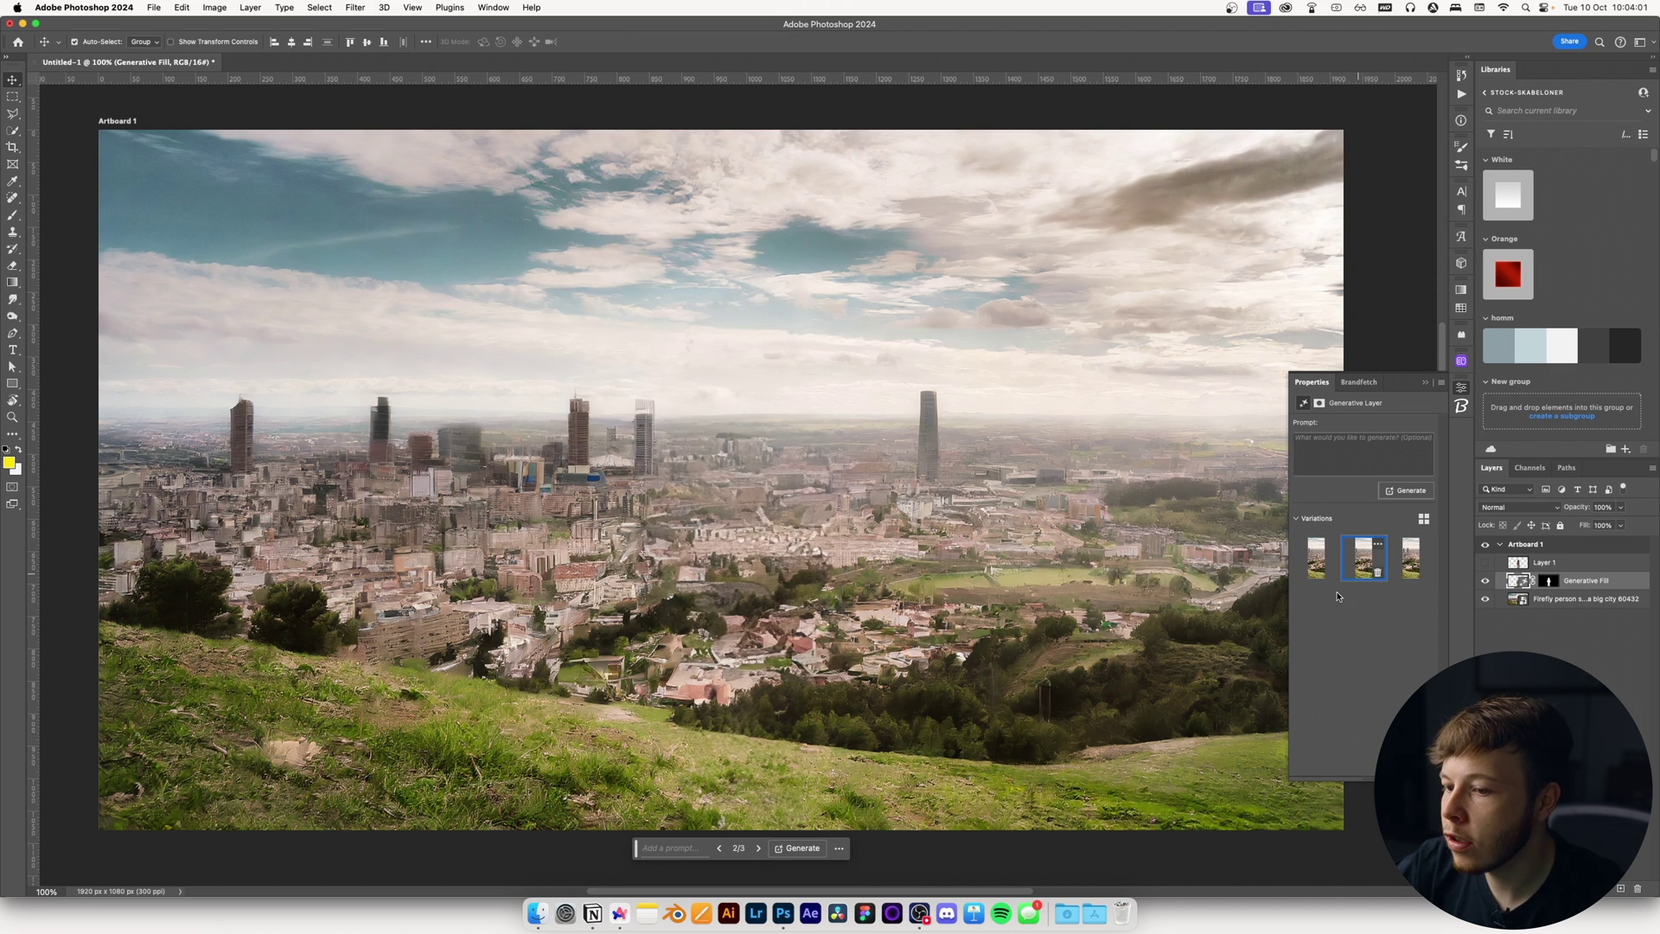
# Combine the Generative Fill layer and the original image layer into one smart object.
pyautogui.keyDown('shift'); pyautogui.click(1608, 598); pyautogui.keyUp('shift')
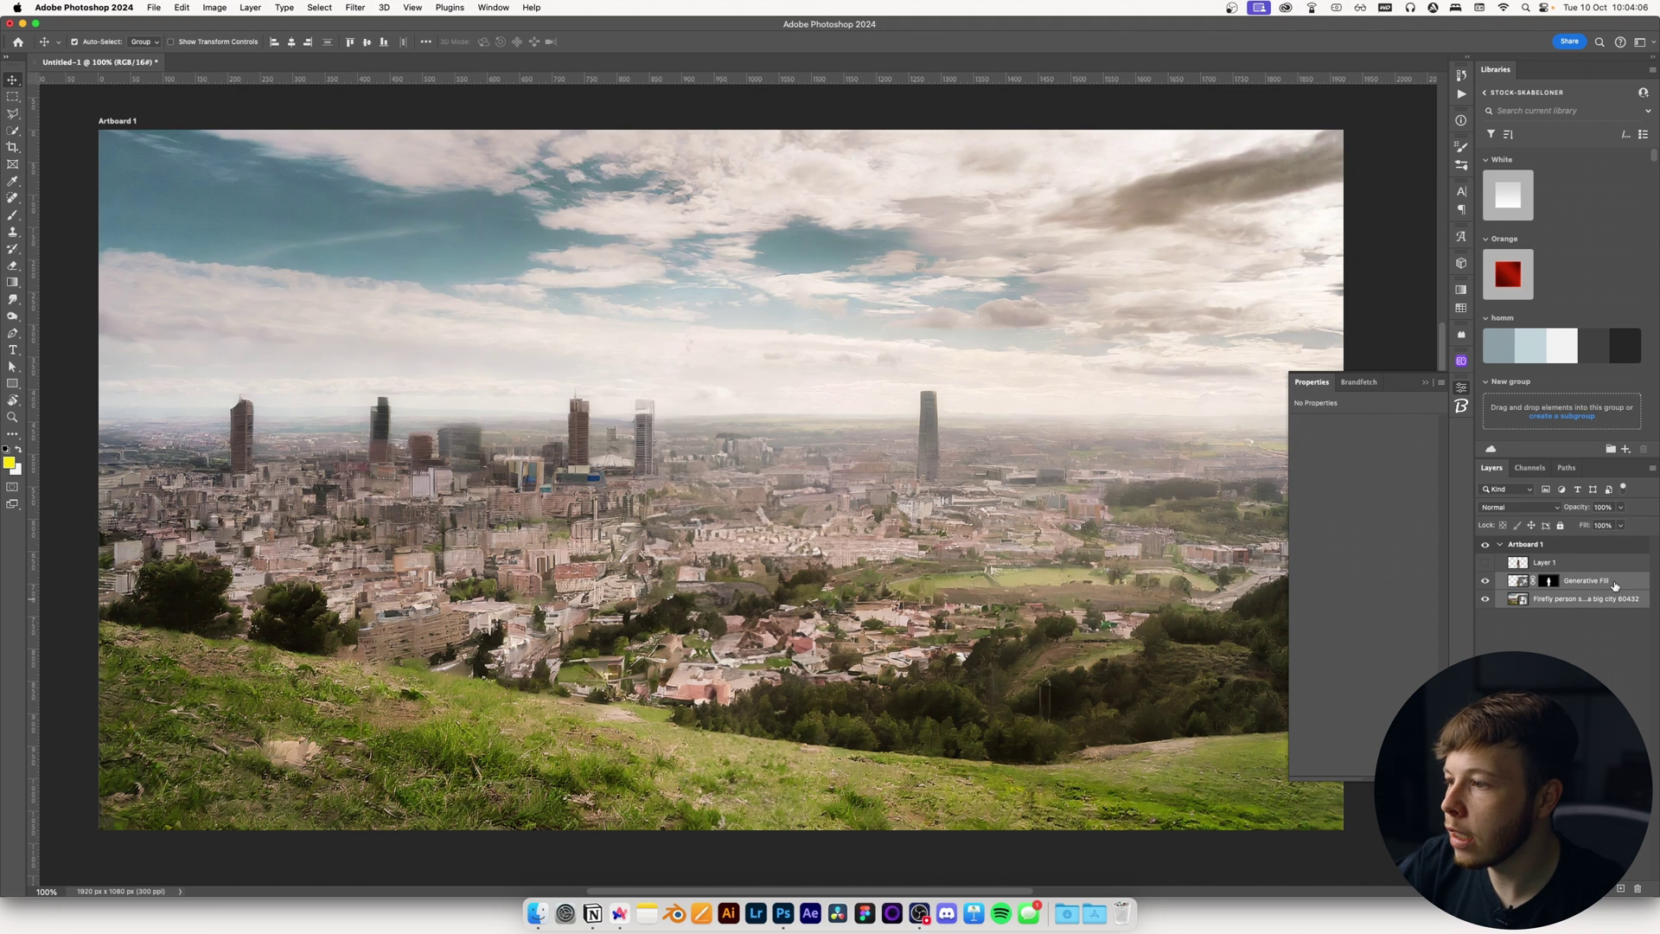
pyautogui.rightClick(1555, 603)
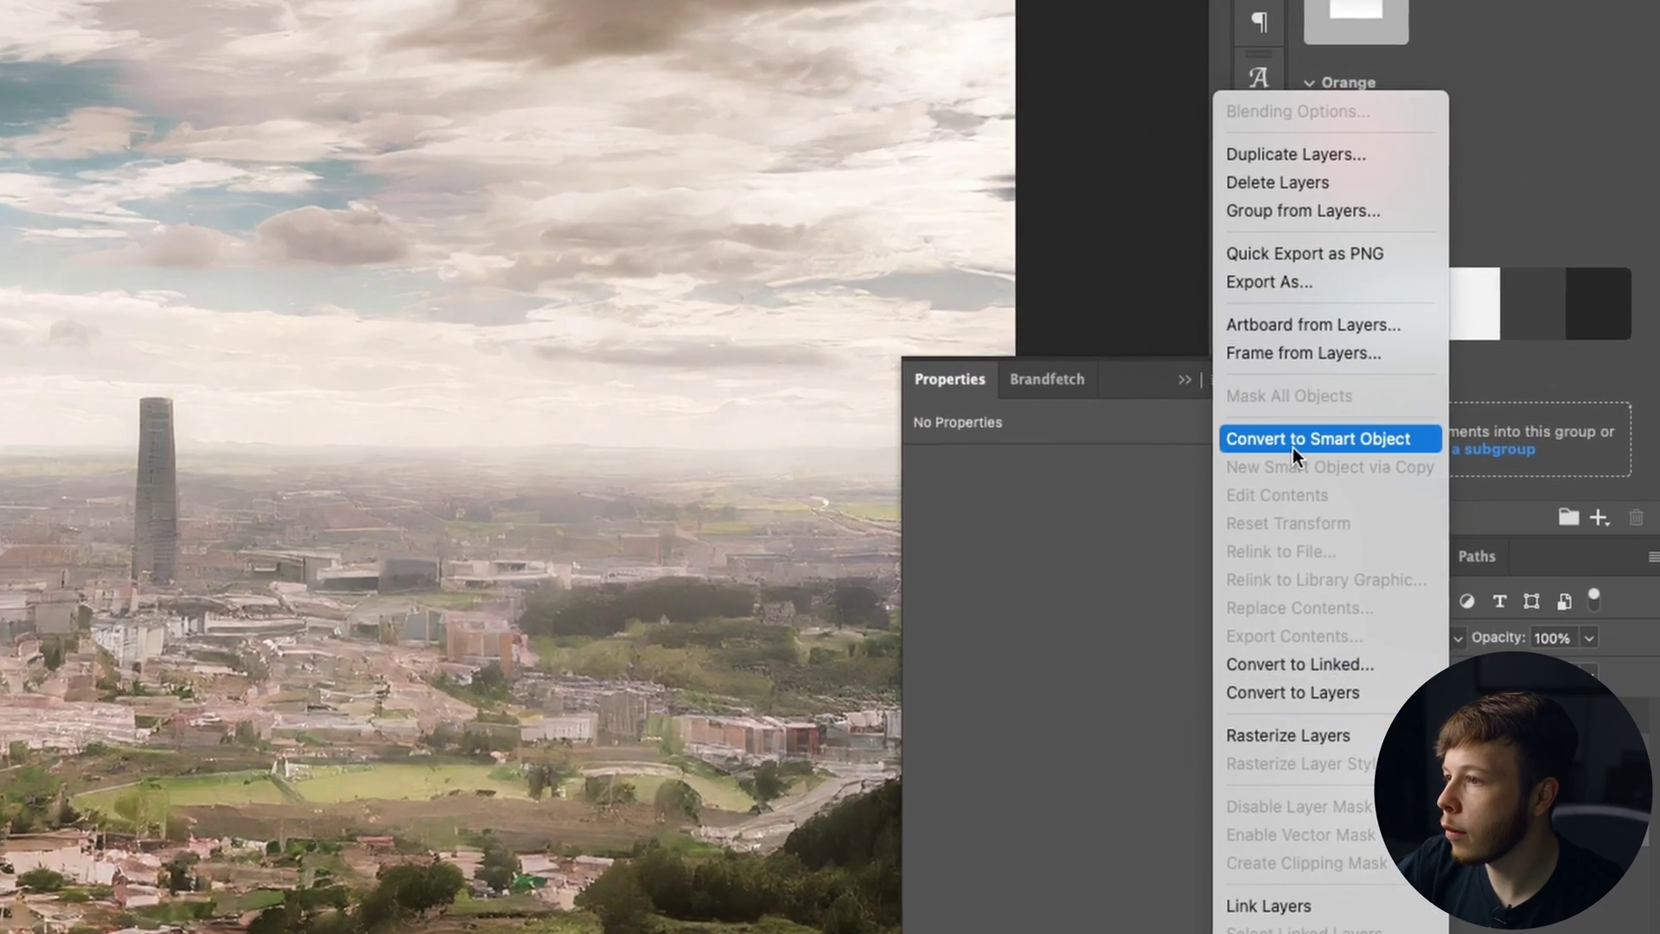
pyautogui.click(1294, 440)
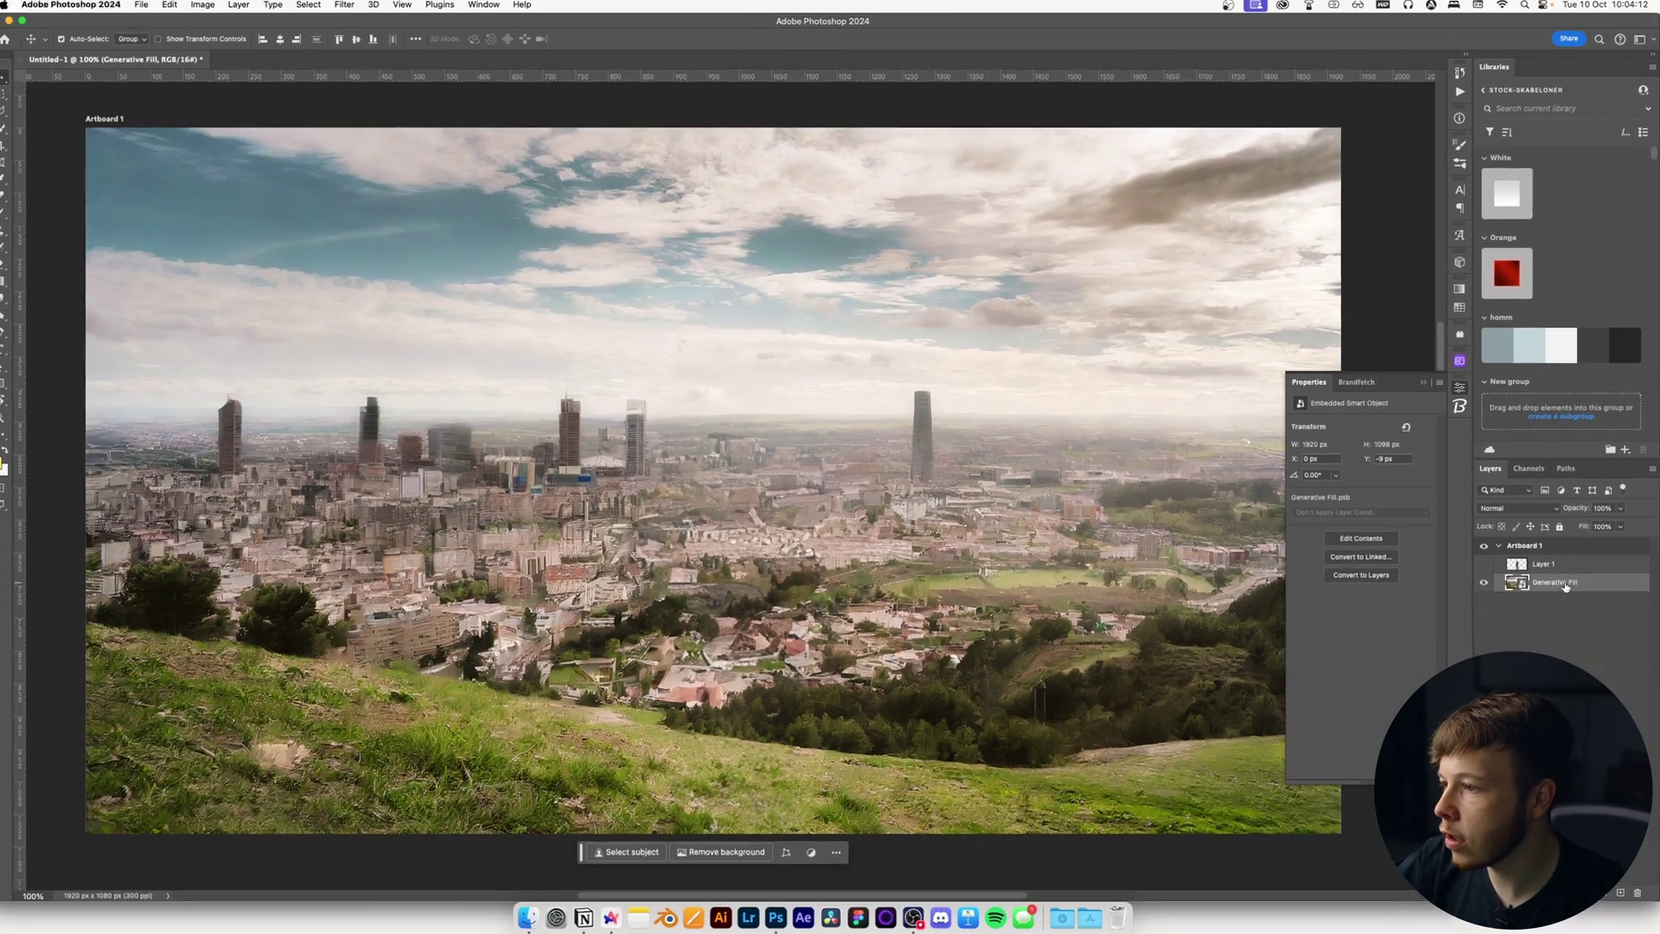
# Rename the combined smart object layer as Background and show the woman's cutout layer above it.
pyautogui.write('nd')
pyautogui.press('Return')
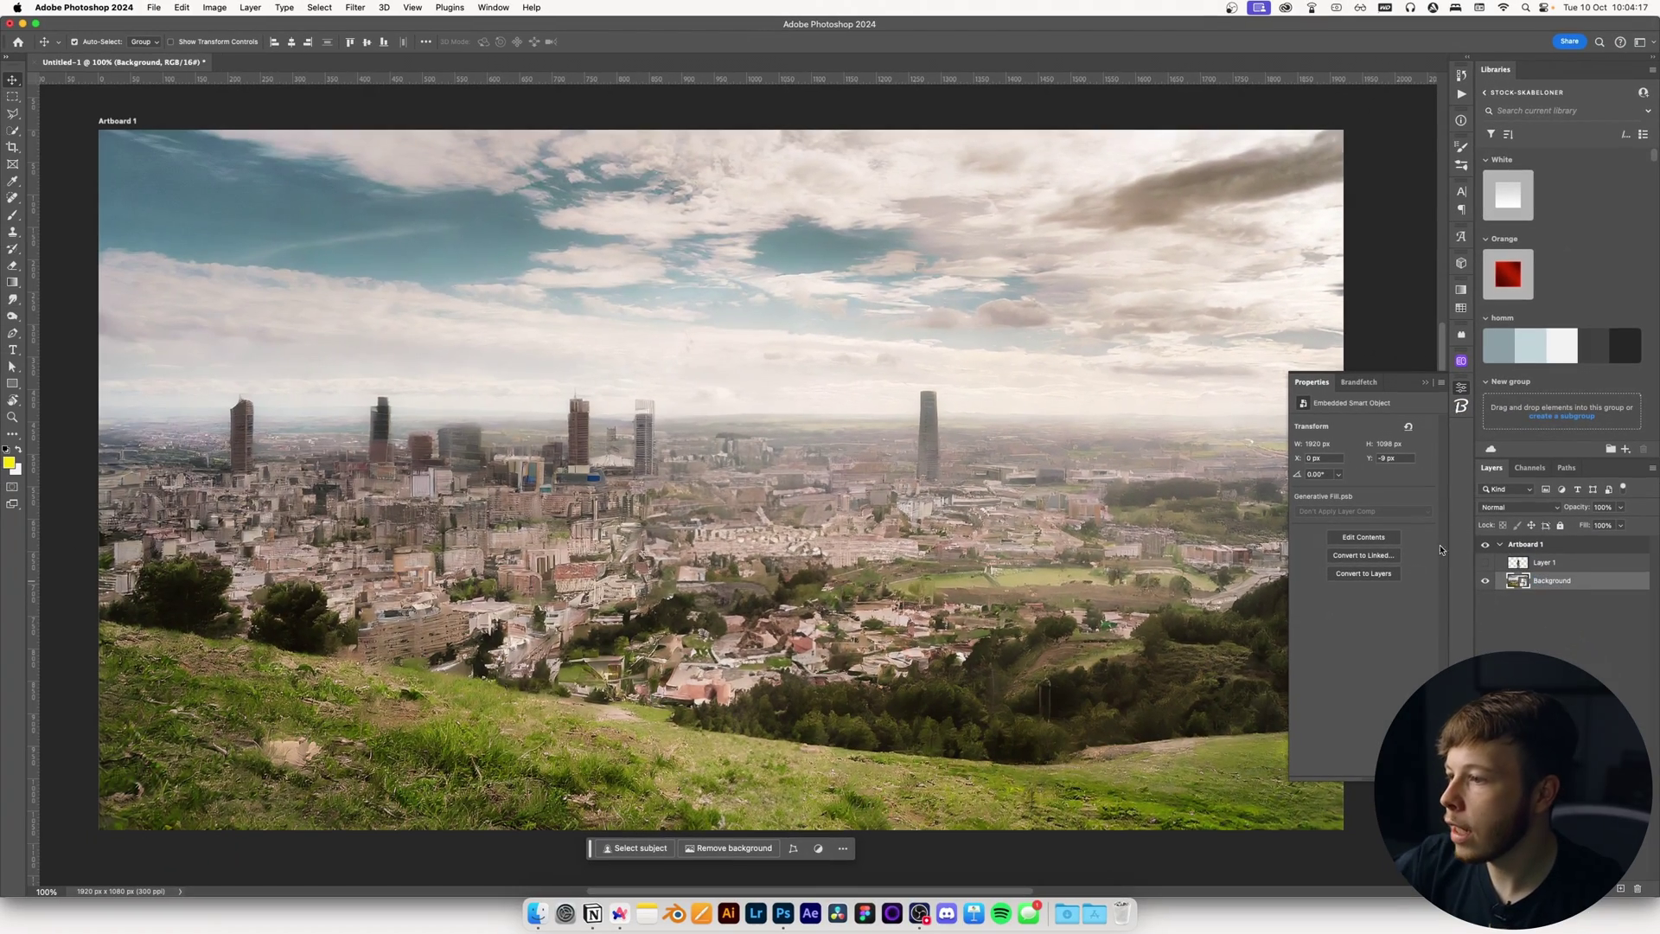
pyautogui.click(1486, 564)
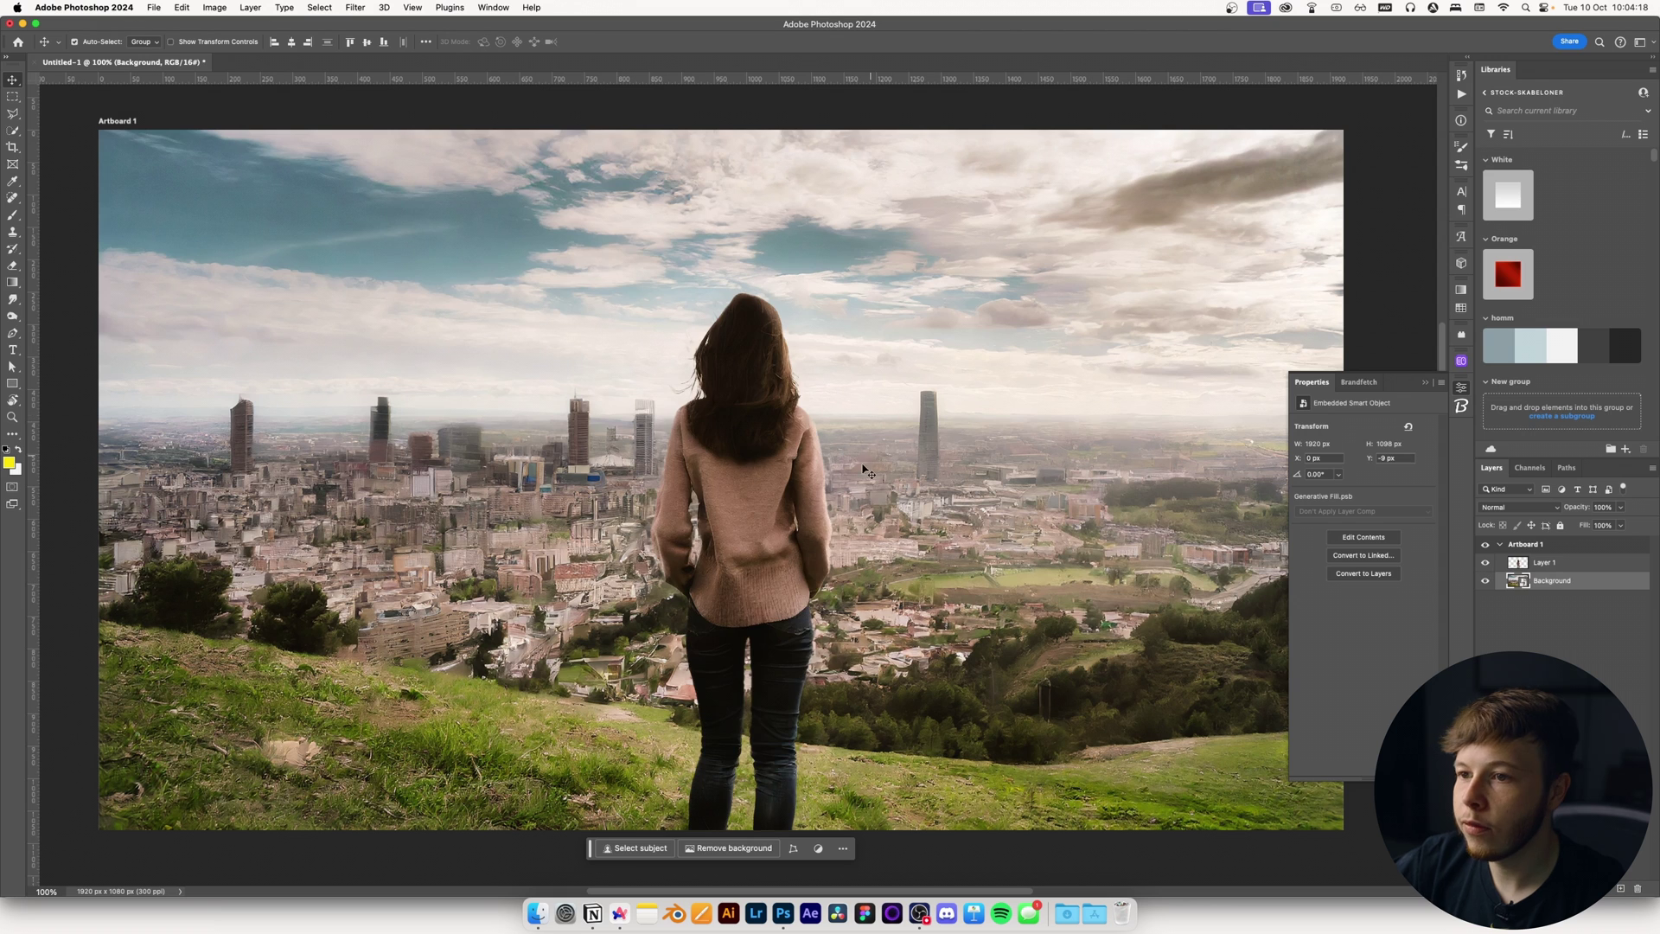
# Rename the woman's cutout layer as Lady and hide it.
pyautogui.doubleClick(1544, 563)
pyautogui.write('Lady')
pyautogui.press('Return')
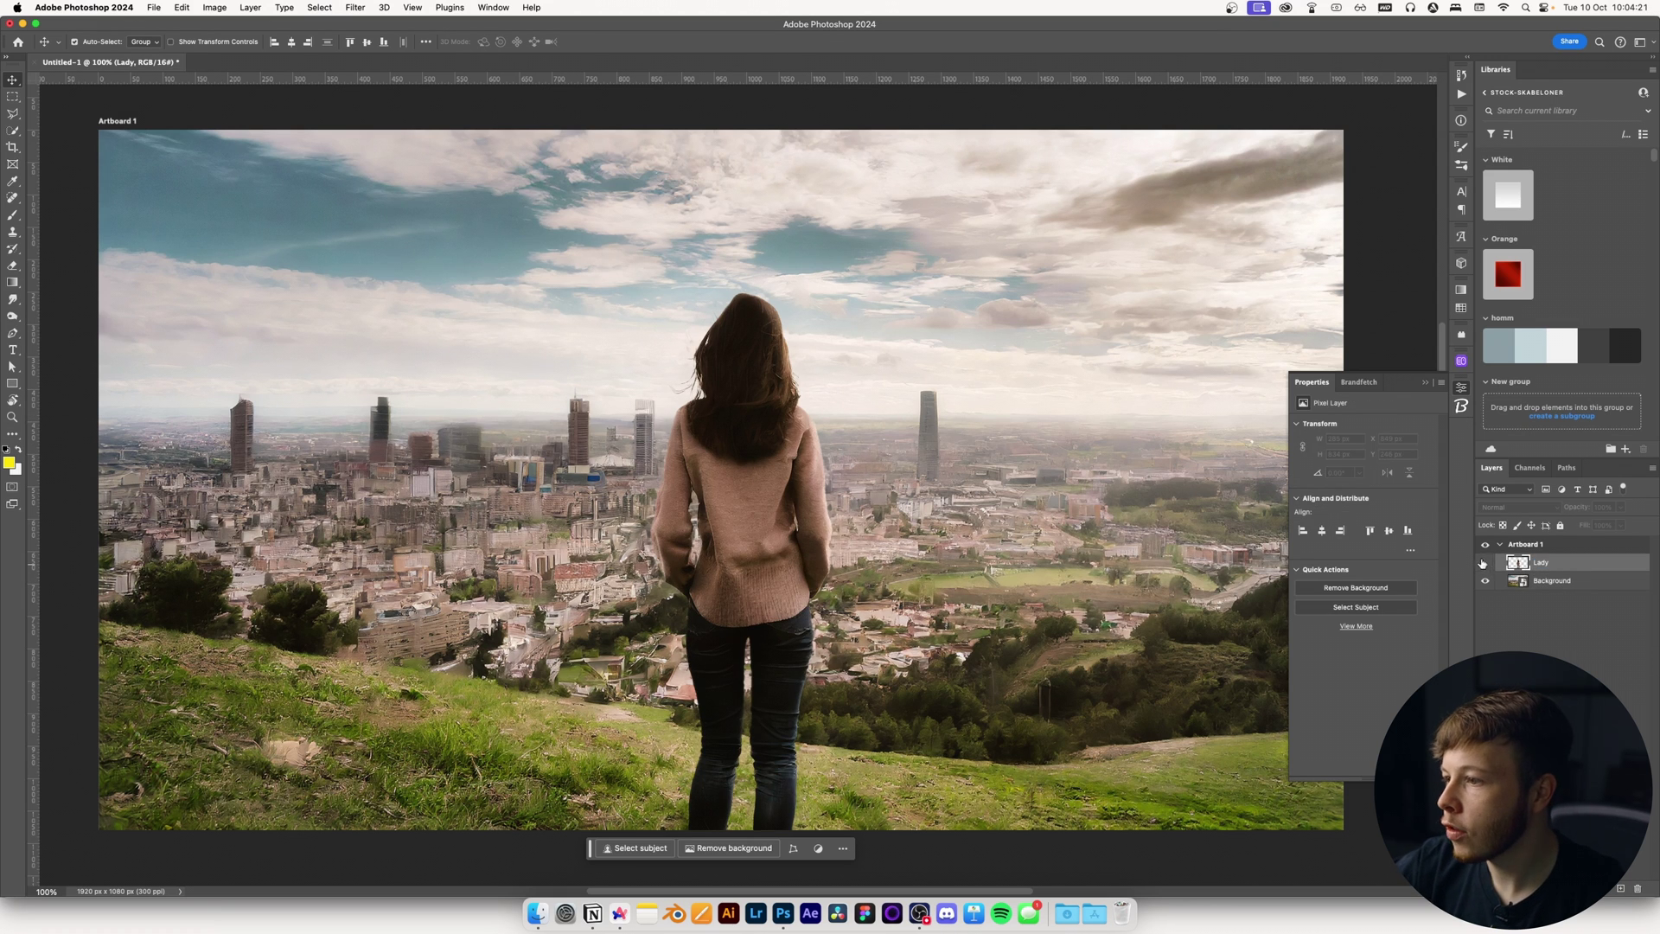
pyautogui.click(1484, 563)
# Select the grassy hill and its trees on the Background layer with the Quick Selection tool.
pyautogui.click(1597, 600)
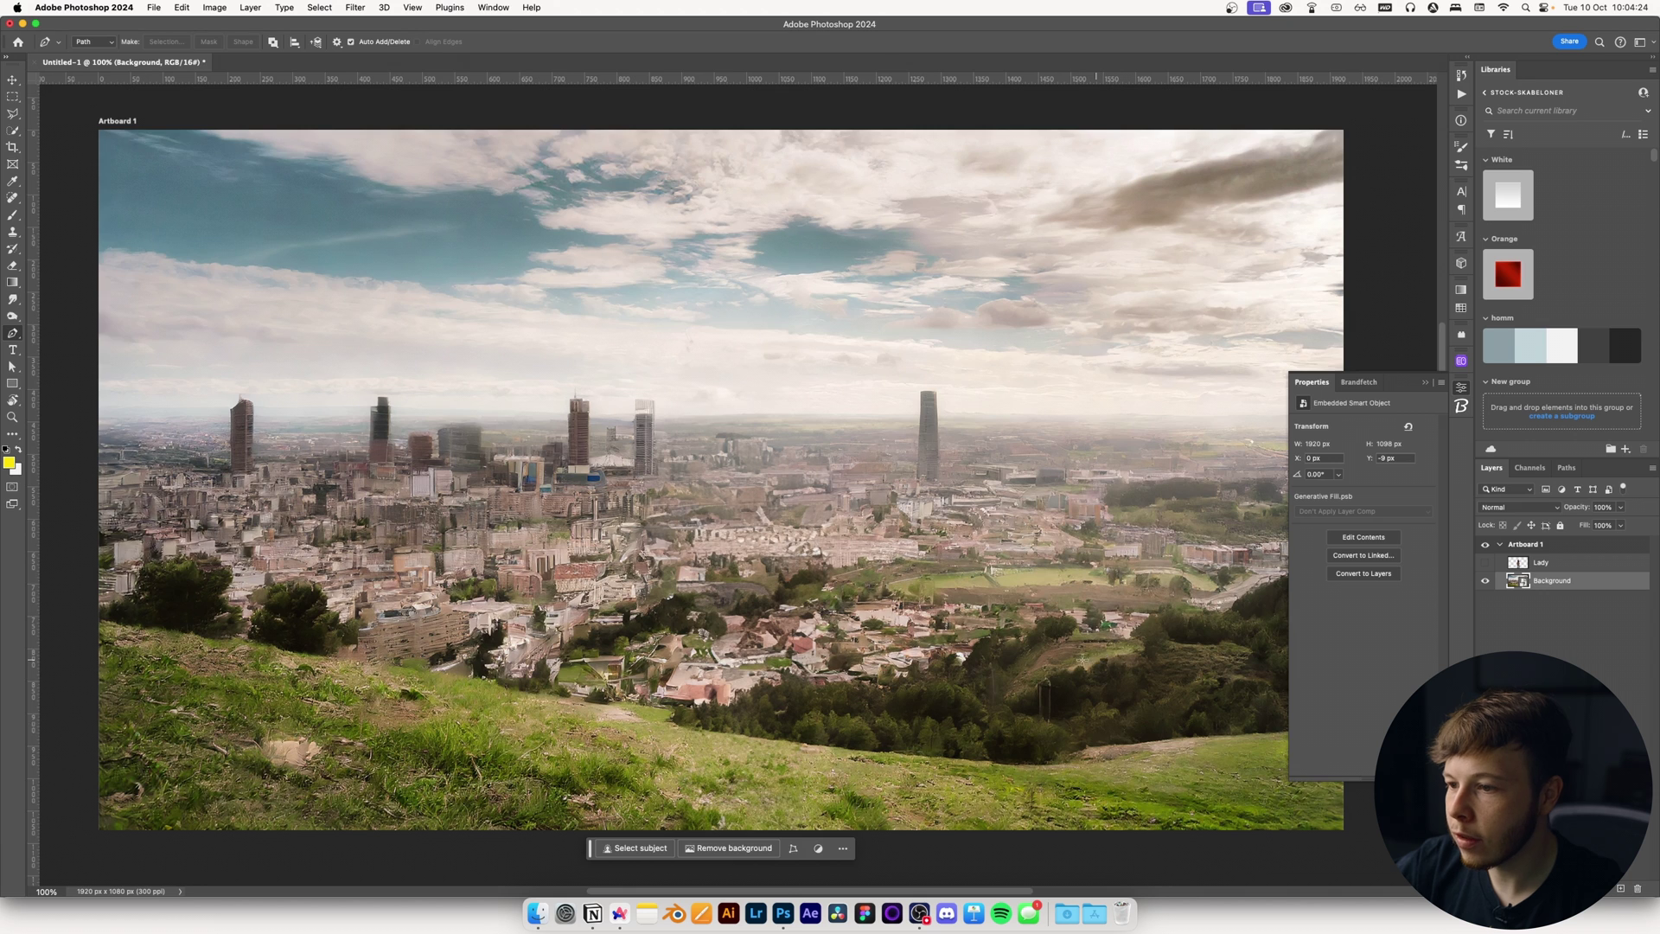
pyautogui.hscroll(4, 1082, 659)
pyautogui.press('w')
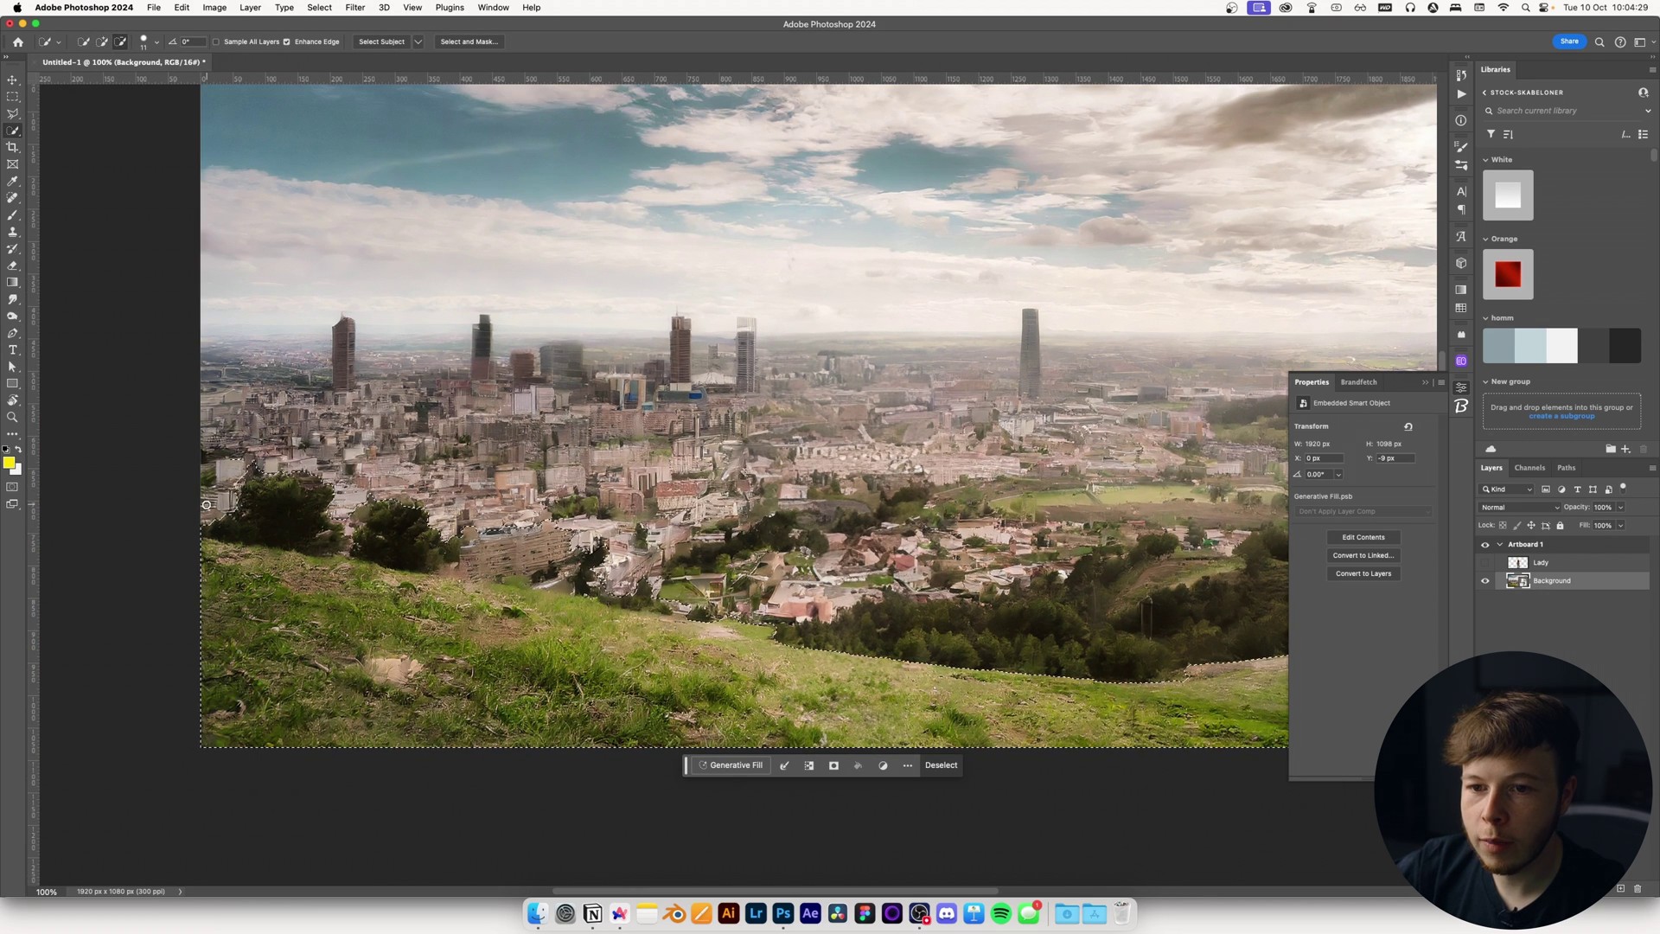
pyautogui.moveTo(216, 491)
pyautogui.mouseDown()
pyautogui.moveTo(298, 459)
pyautogui.moveTo(255, 466)
pyautogui.mouseUp()
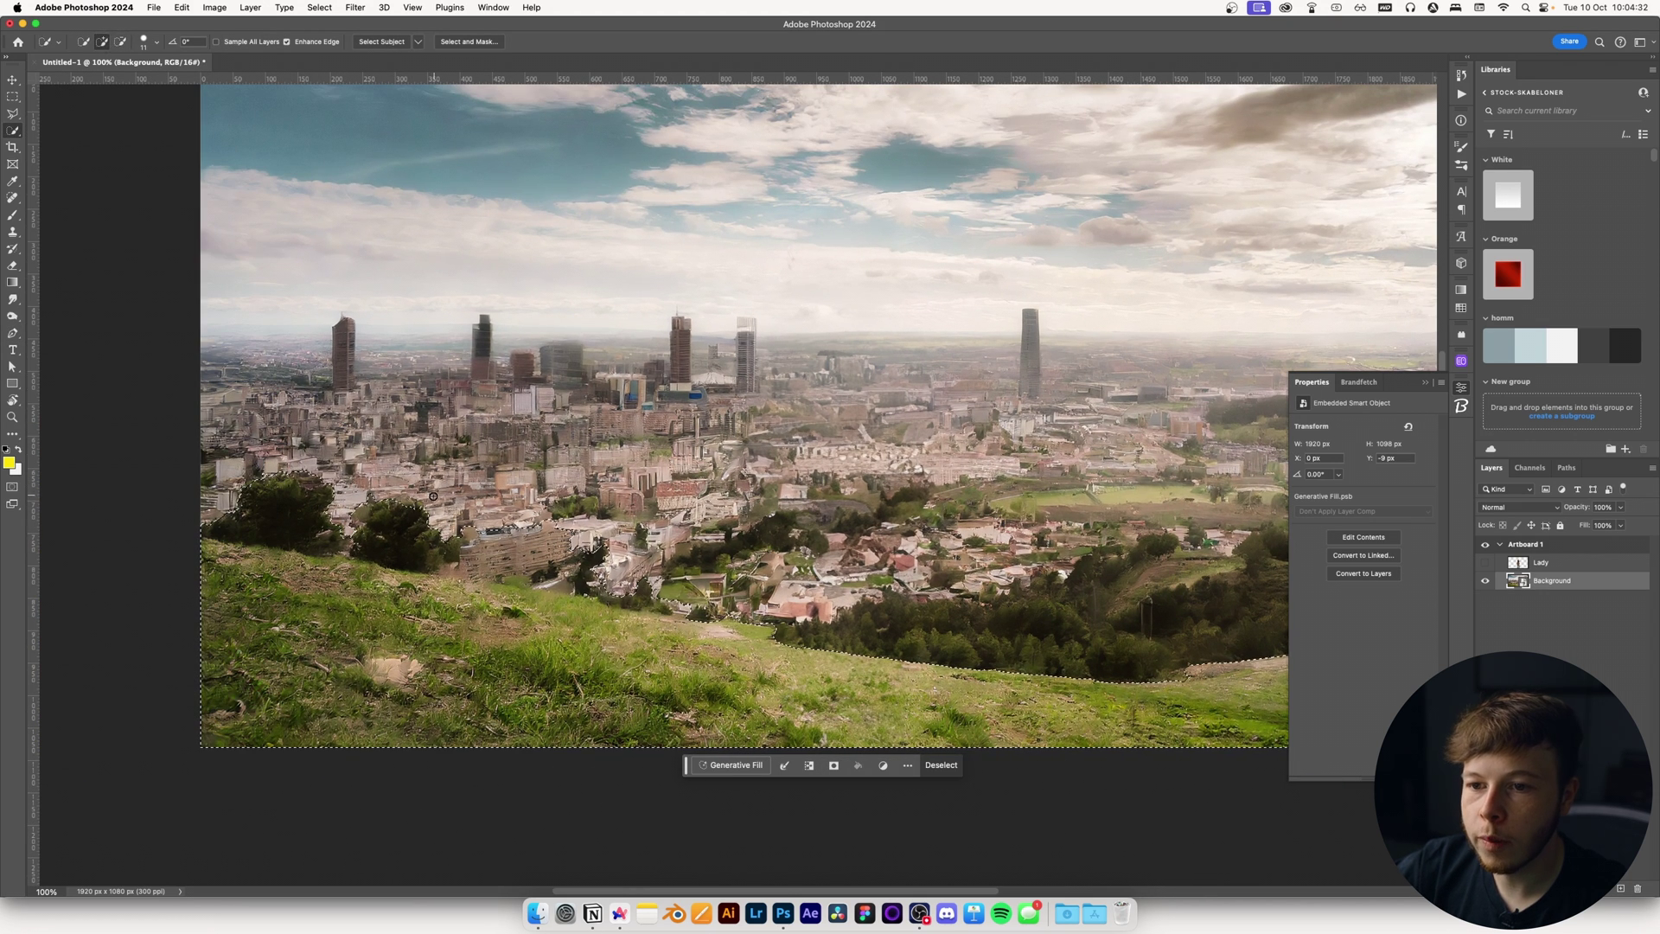
pyautogui.moveTo(474, 527)
pyautogui.mouseDown()
pyautogui.moveTo(486, 560)
pyautogui.moveTo(719, 608)
pyautogui.mouseUp()
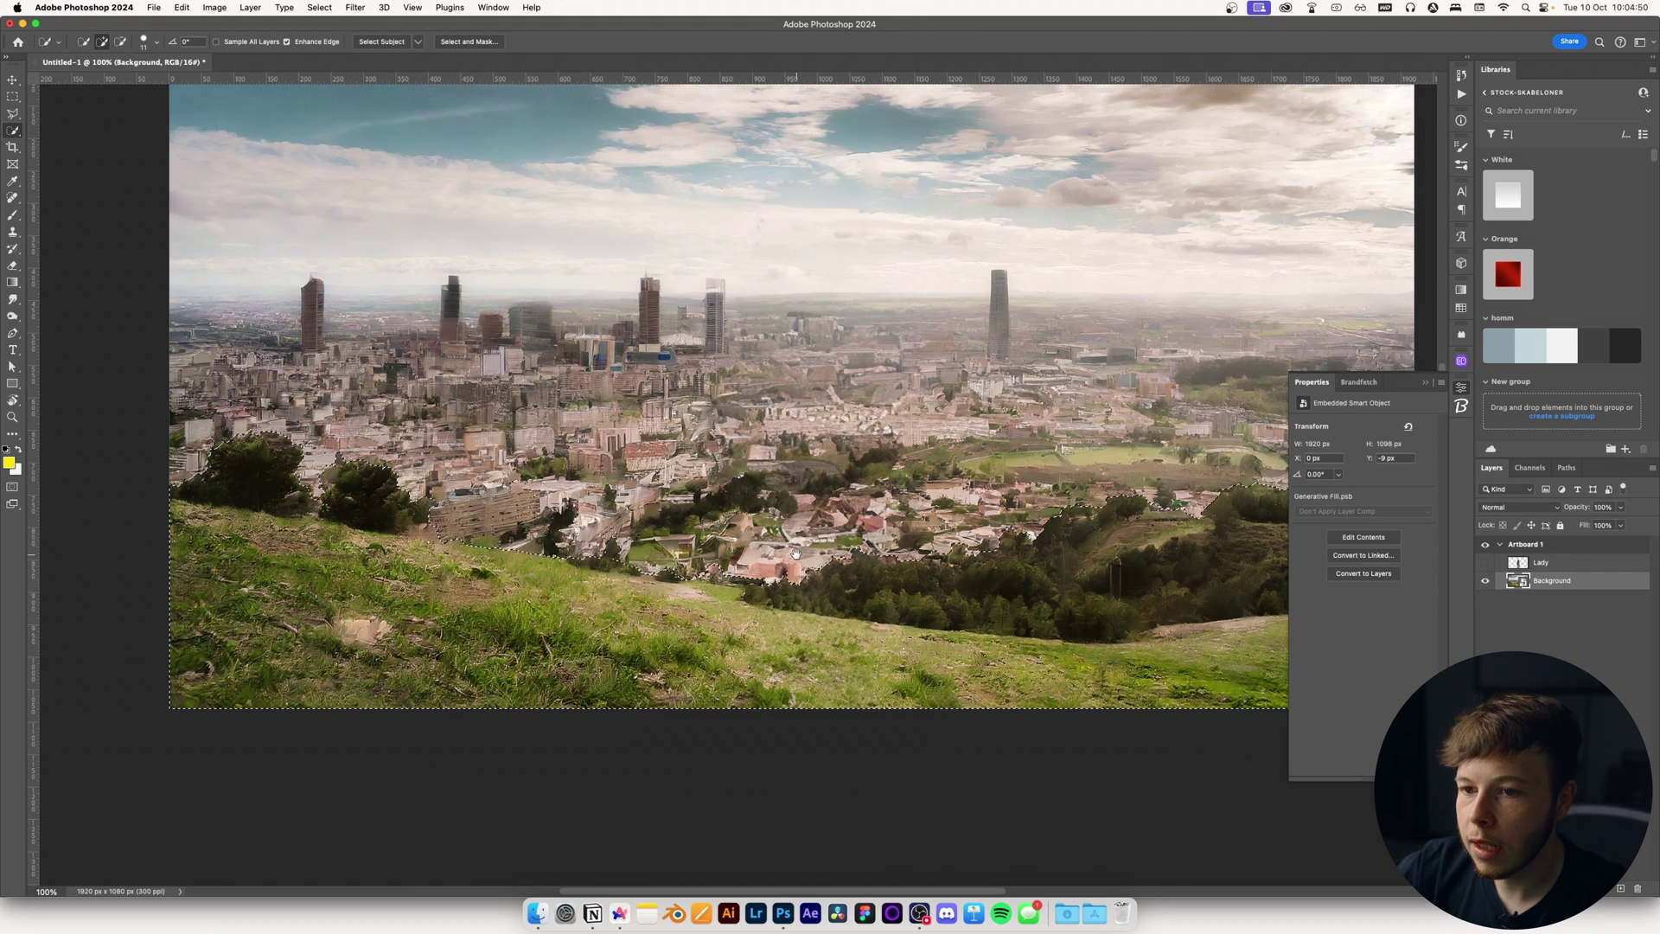
pyautogui.moveTo(795, 554); pyautogui.dragTo(679, 566)
# Copy the selected hill to a new layer and name it Hill.
pyautogui.rightClick(523, 608)
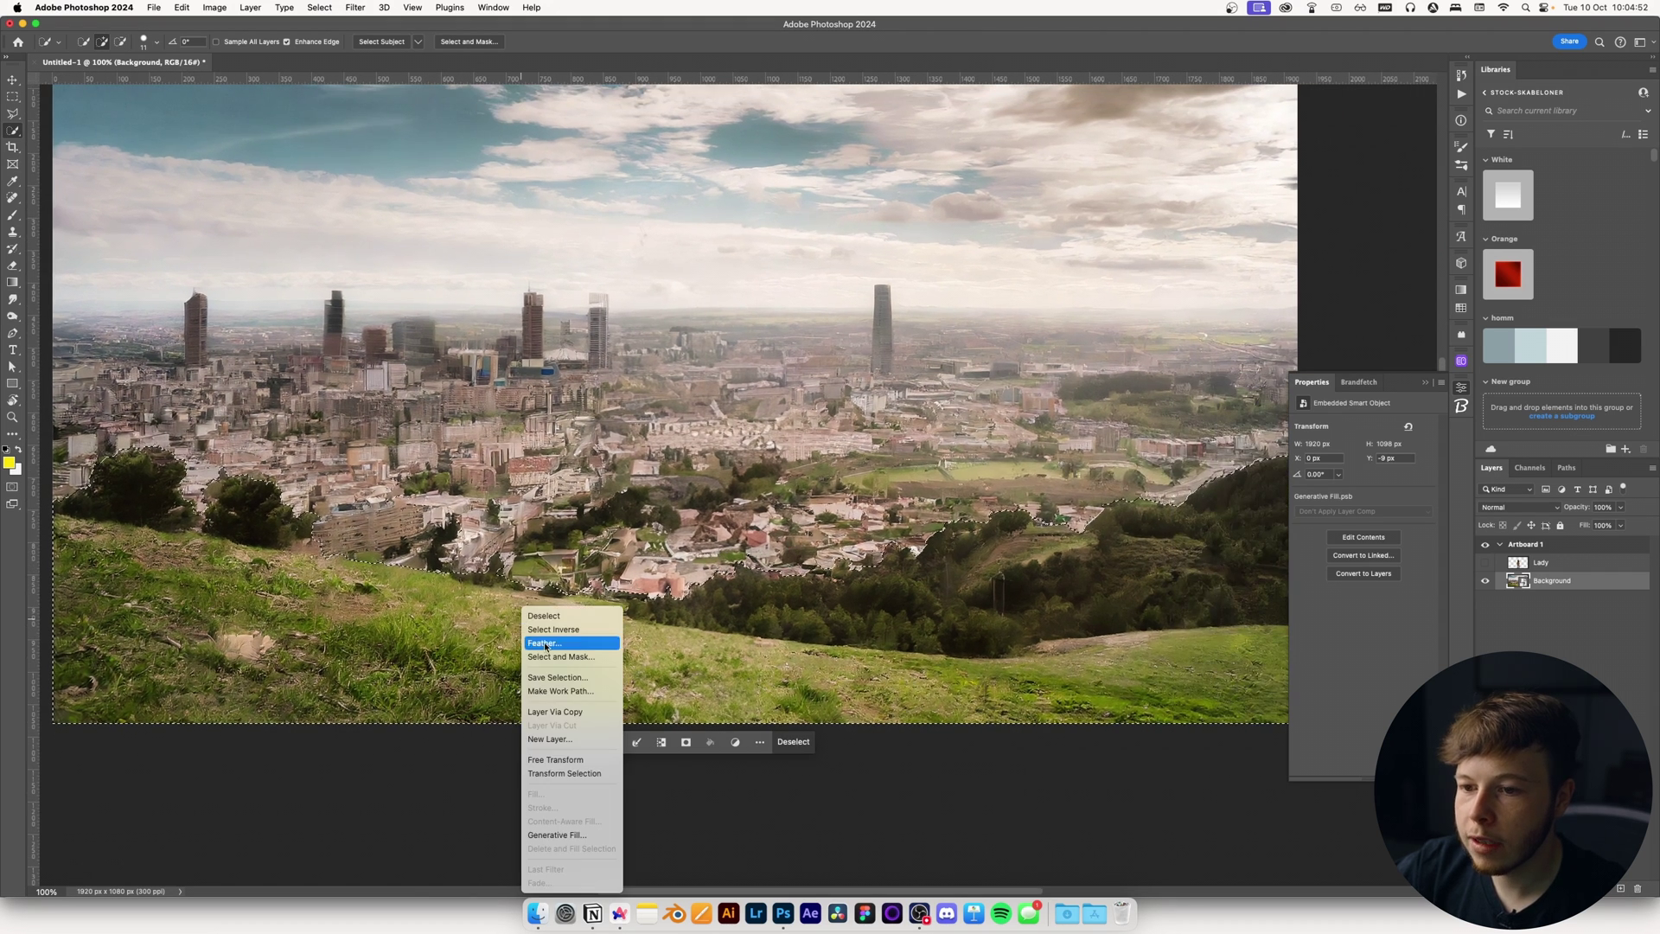
pyautogui.click(574, 711)
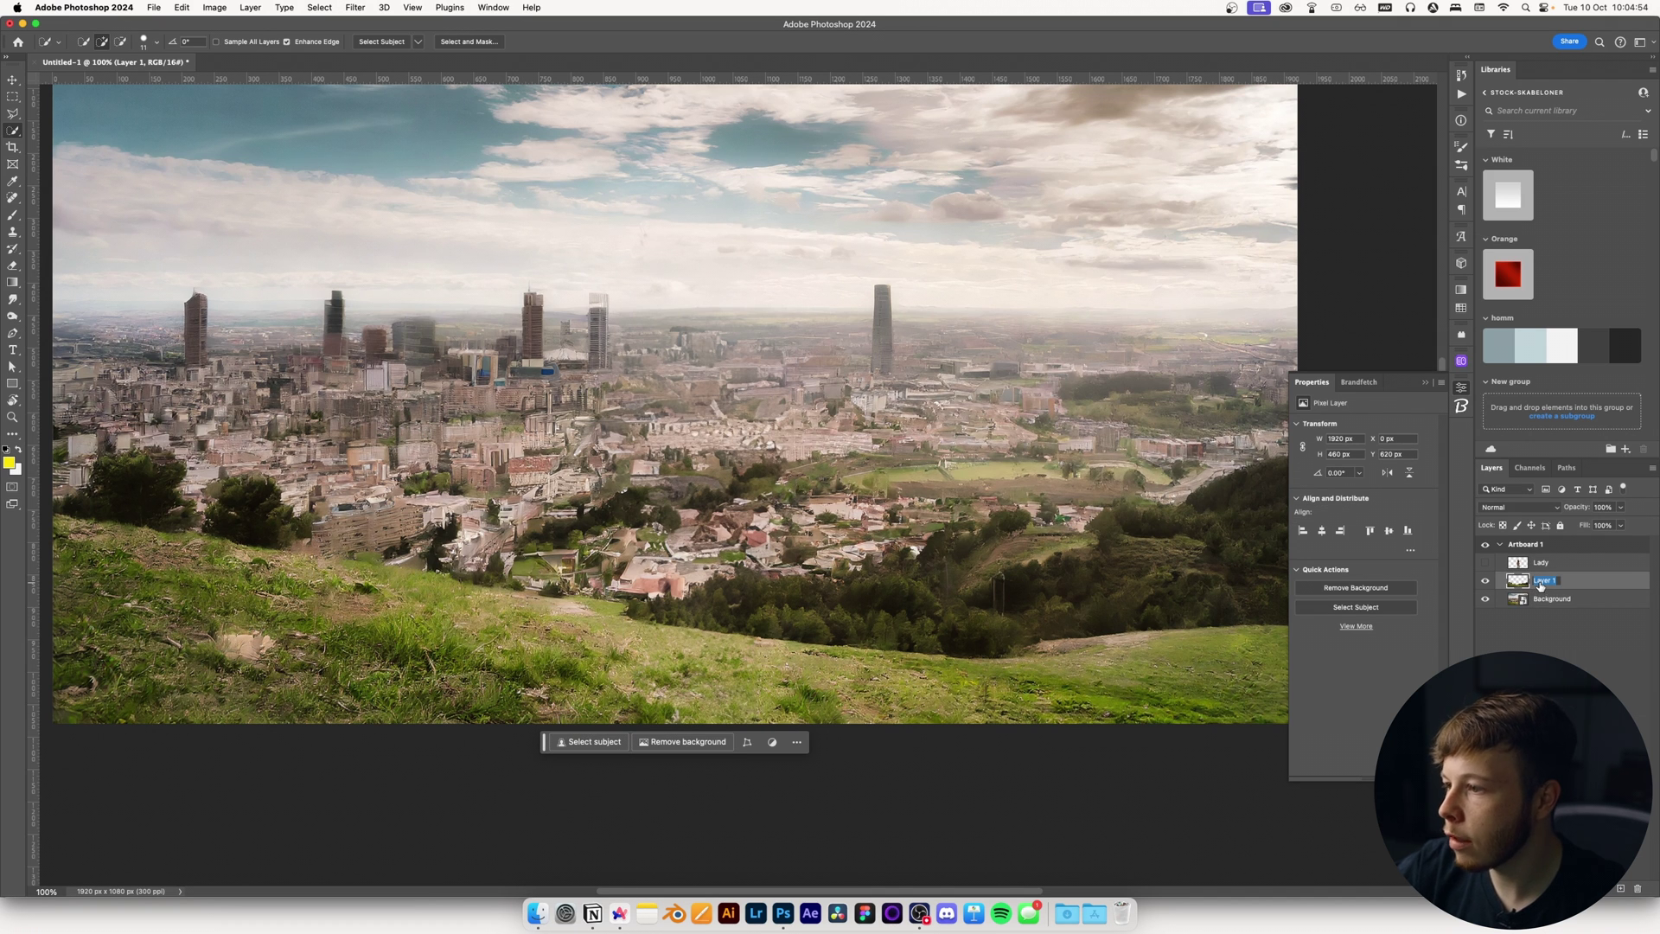
pyautogui.write('Hill')
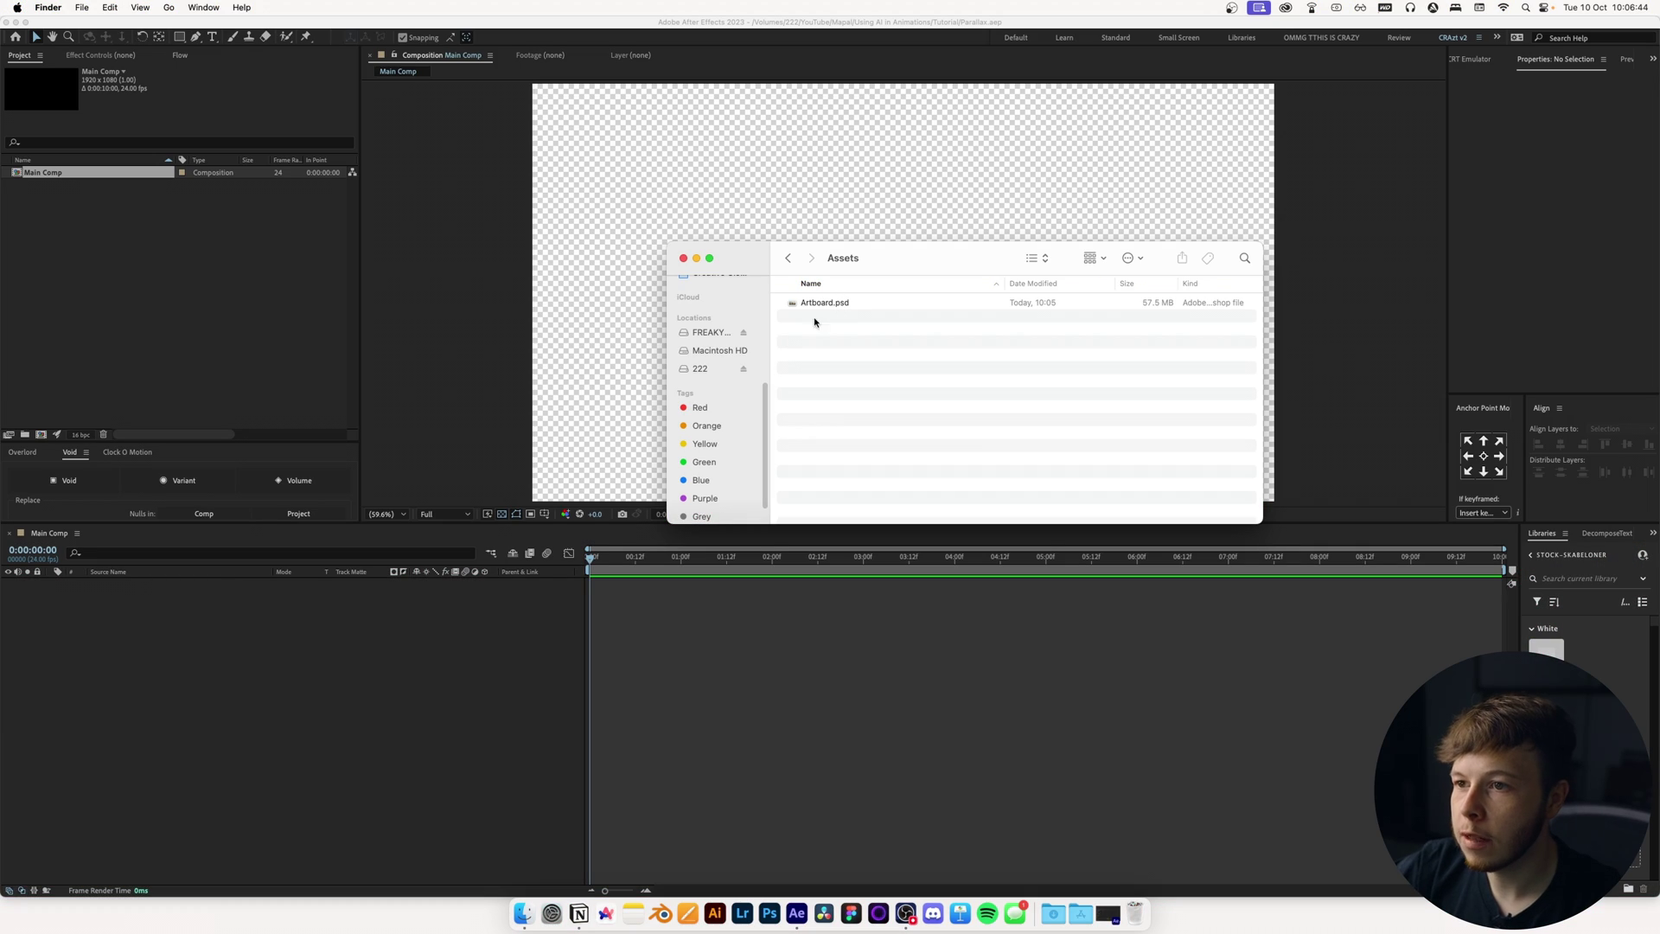
# In After Effects, import Artboard.psd into the Main Comp timeline as a composition with layer styles merged into footage.
pyautogui.moveTo(828, 304); pyautogui.dragTo(294, 664)
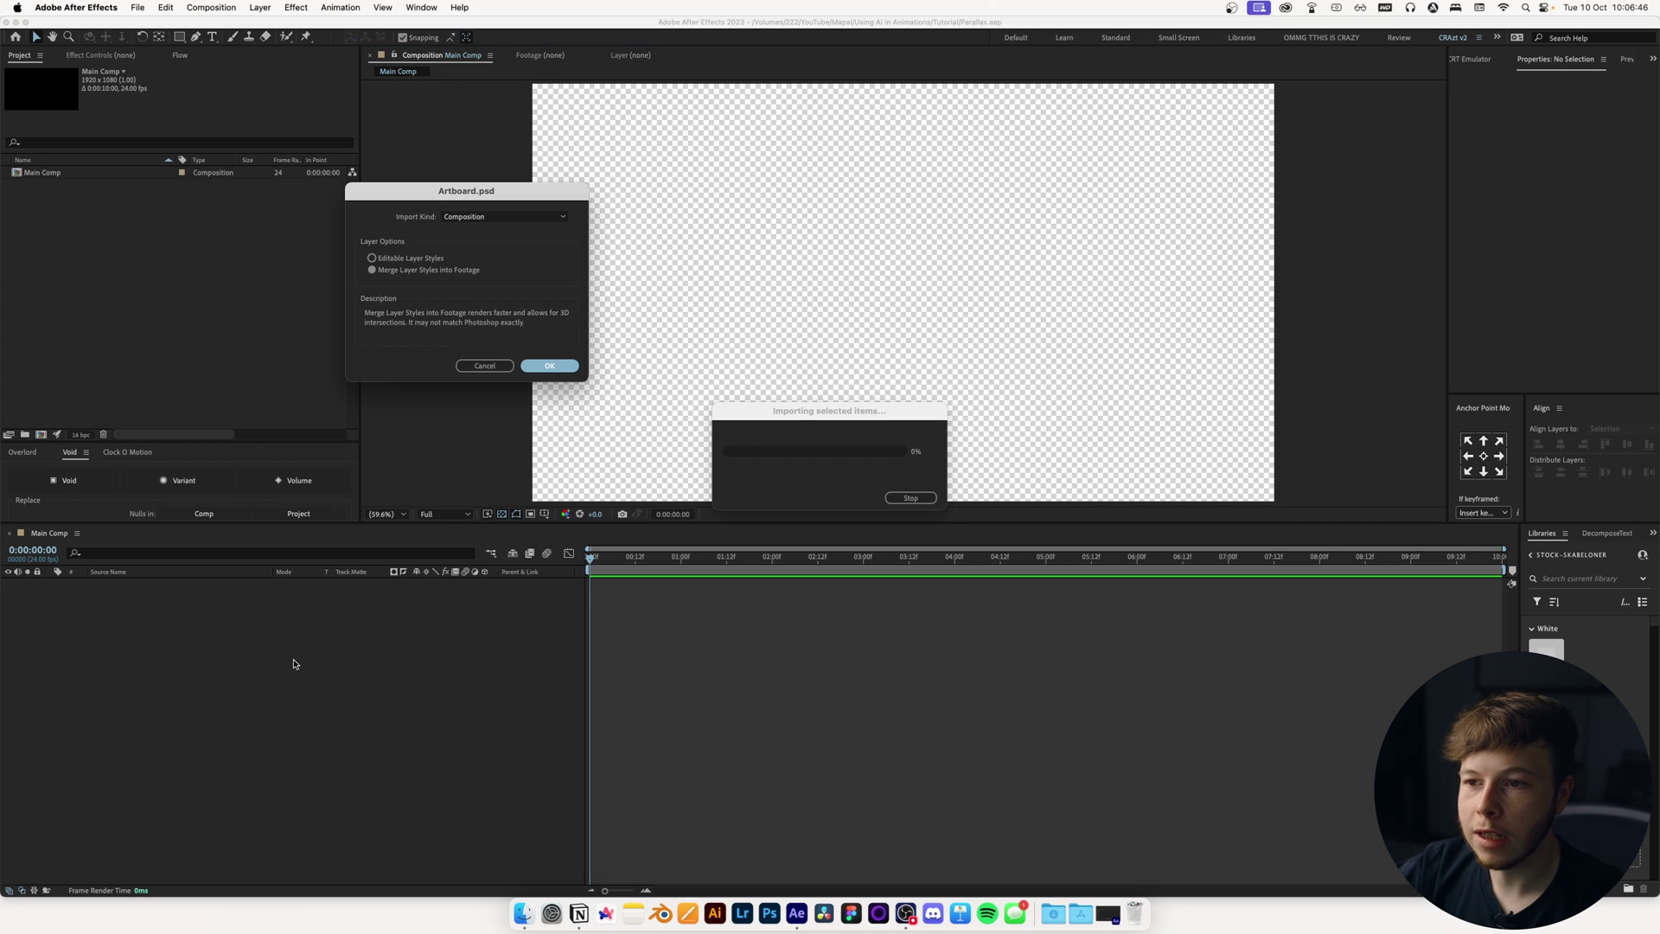
pyautogui.click(548, 366)
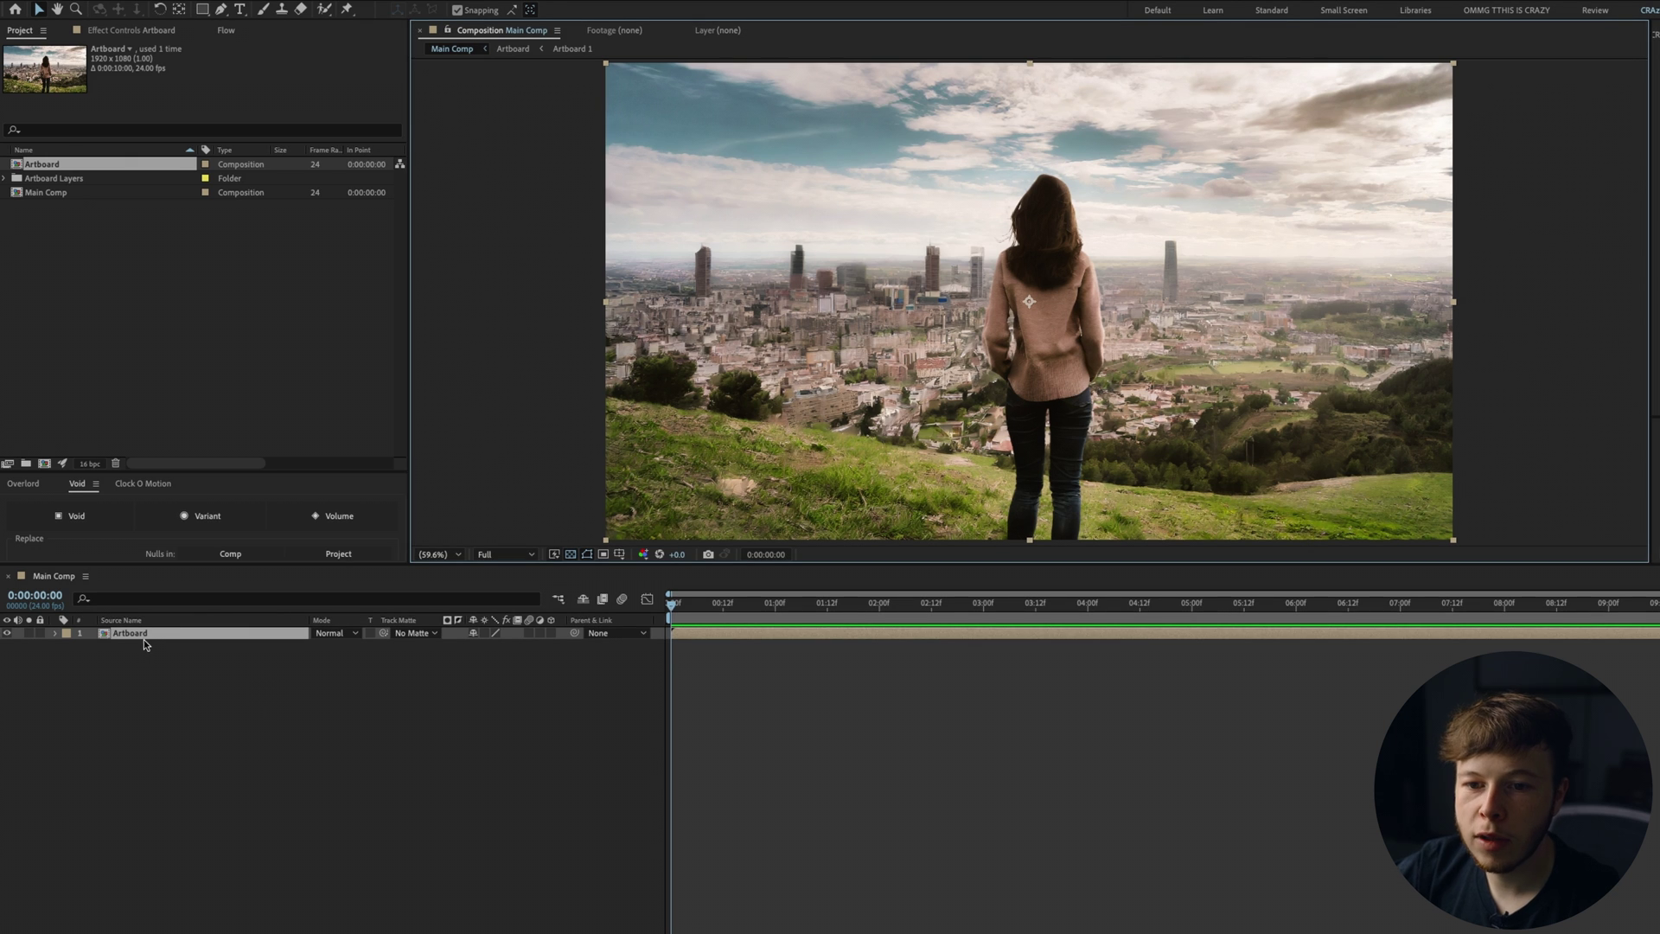
# Open the Artboard composition and its nested Artboard 1 composition to reach the Lady, Hill and Background layers.
pyautogui.doubleClick(144, 637)
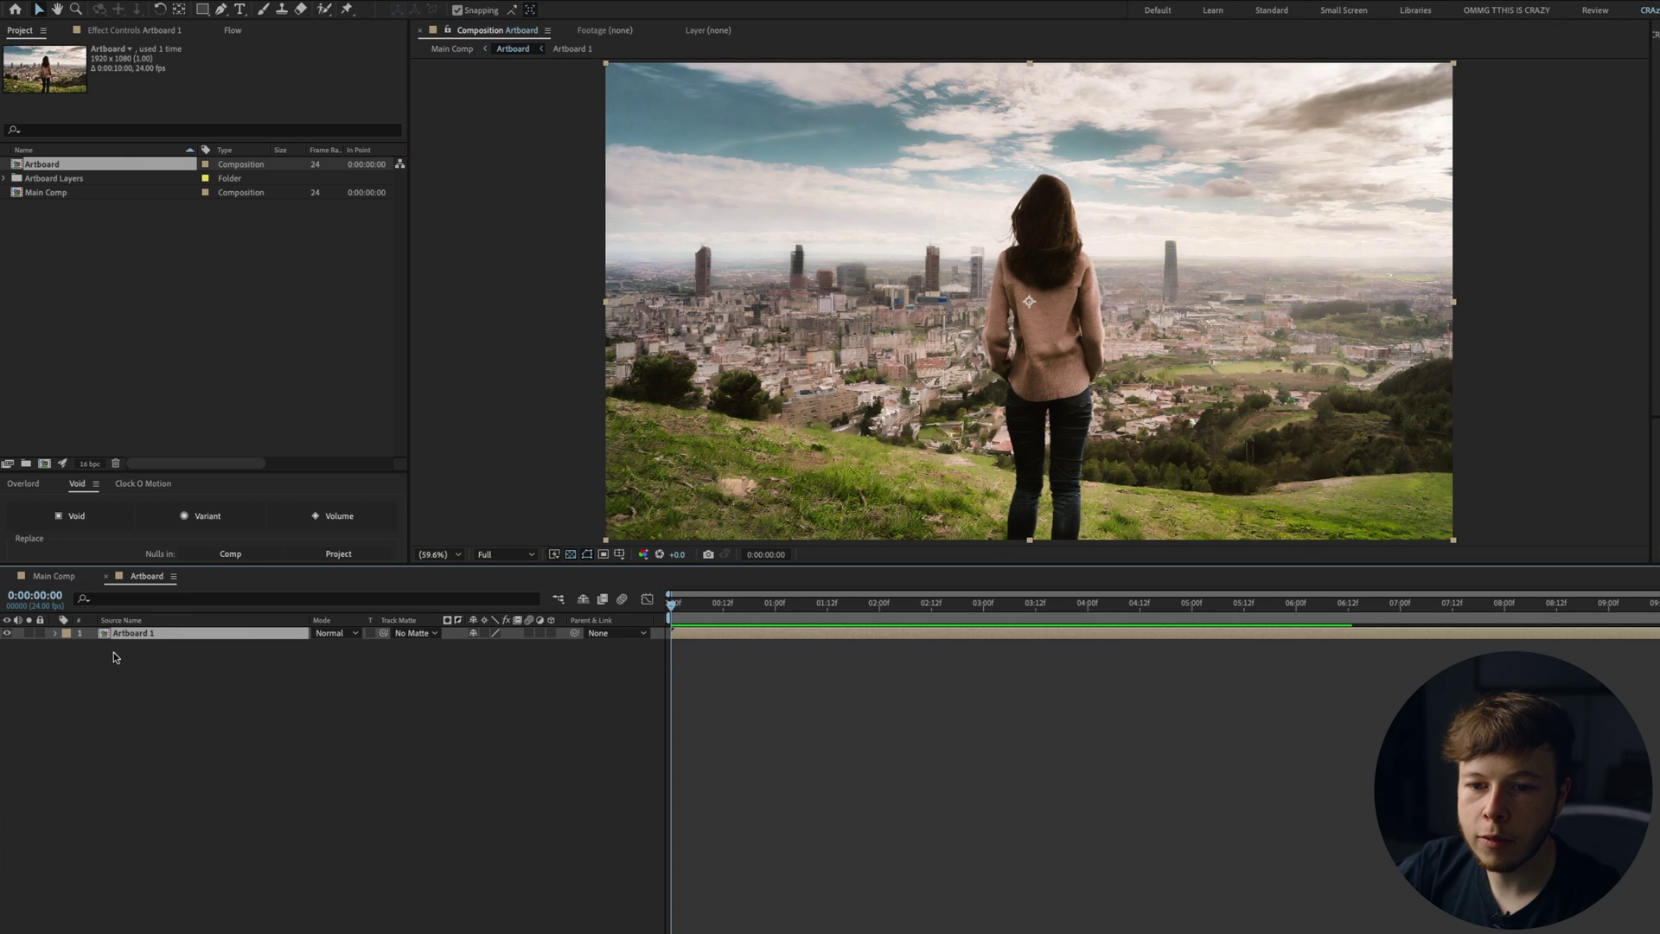
pyautogui.doubleClick(126, 635)
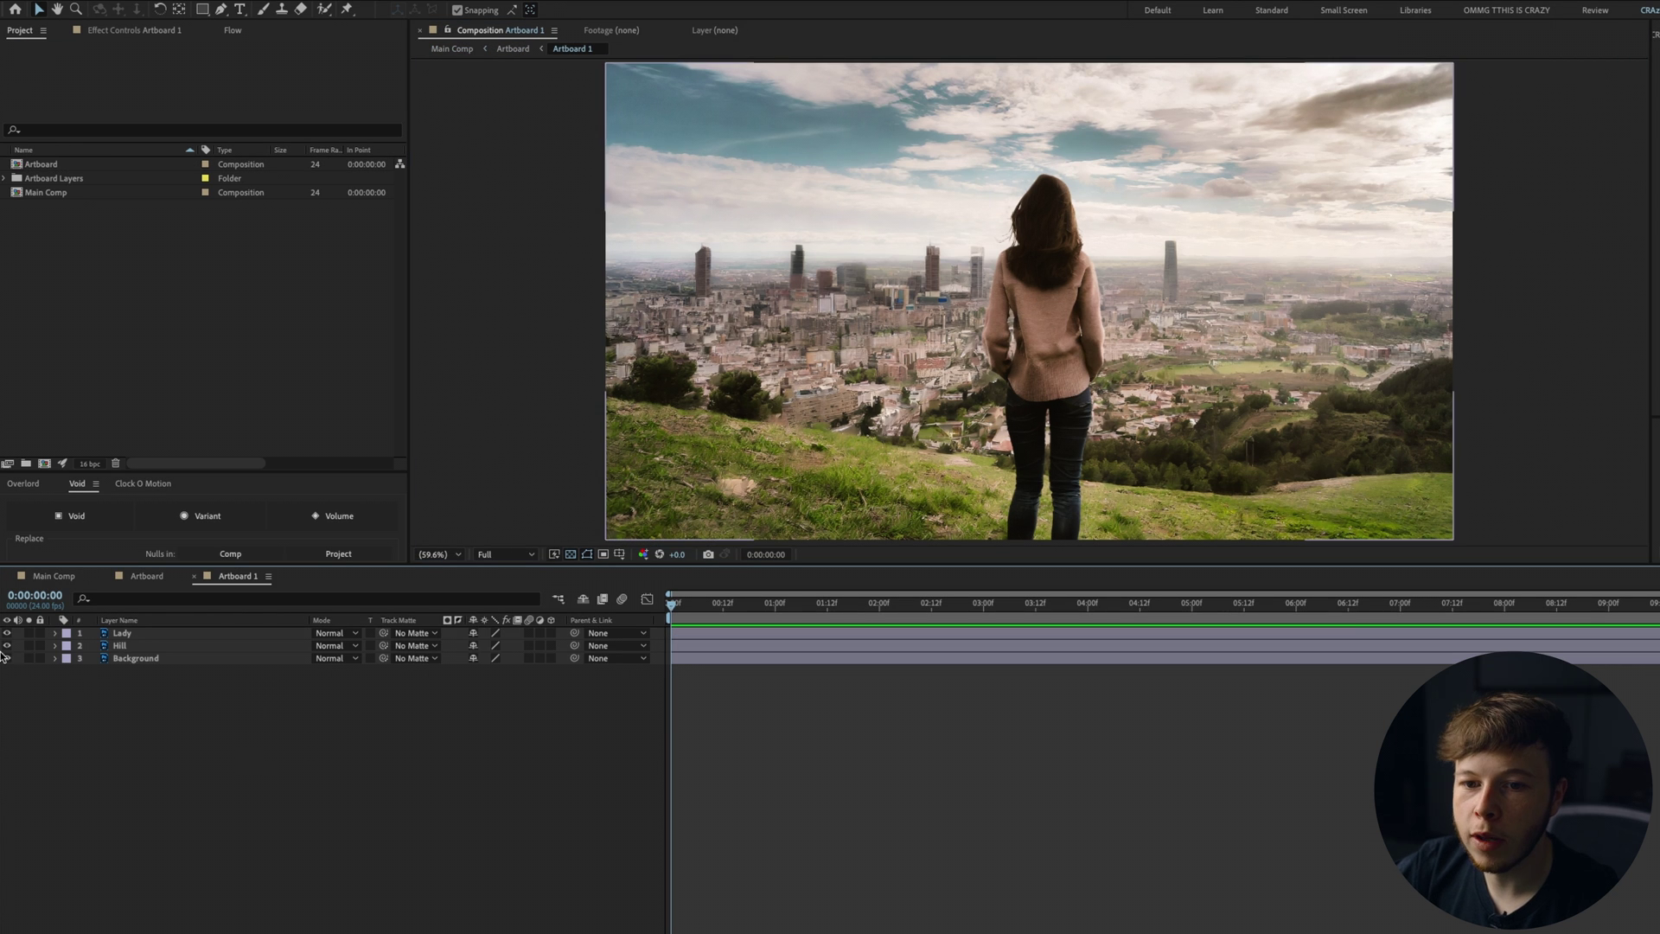
pyautogui.moveTo(6, 635)
pyautogui.mouseDown()
pyautogui.moveTo(7, 658)
pyautogui.moveTo(7, 634)
pyautogui.mouseUp()
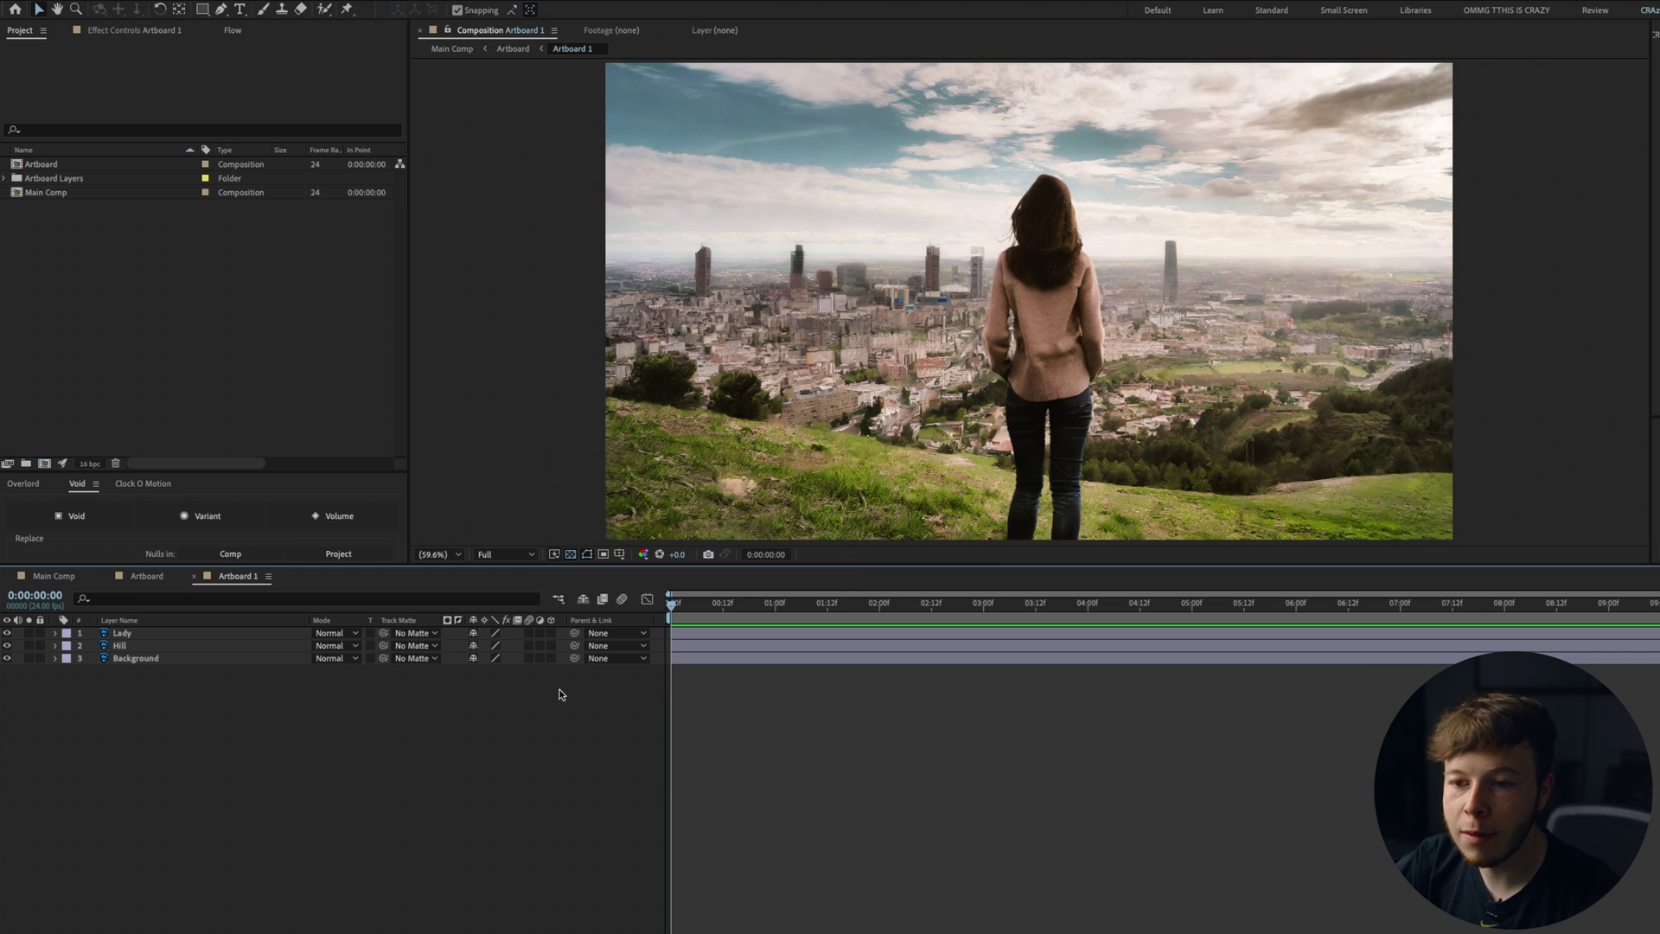
# Make the Lady, Hill and Background layers 3D and set the composition's renderer to Classic 3D.
pyautogui.moveTo(551, 633); pyautogui.dragTo(556, 680)
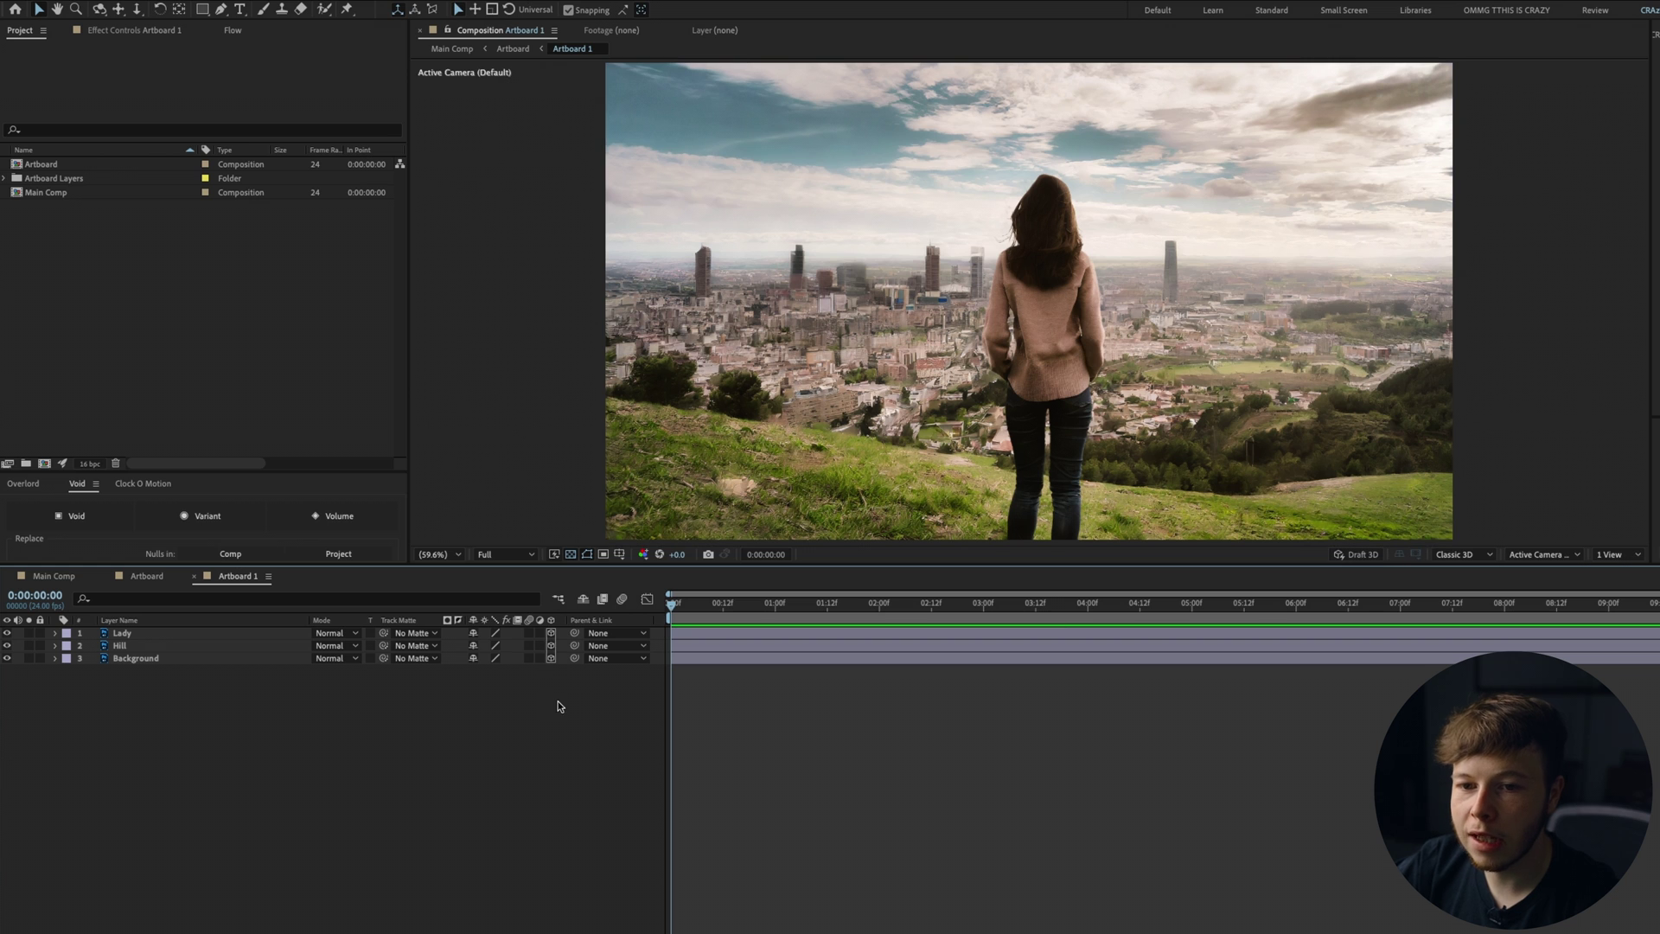
pyautogui.click(1460, 554)
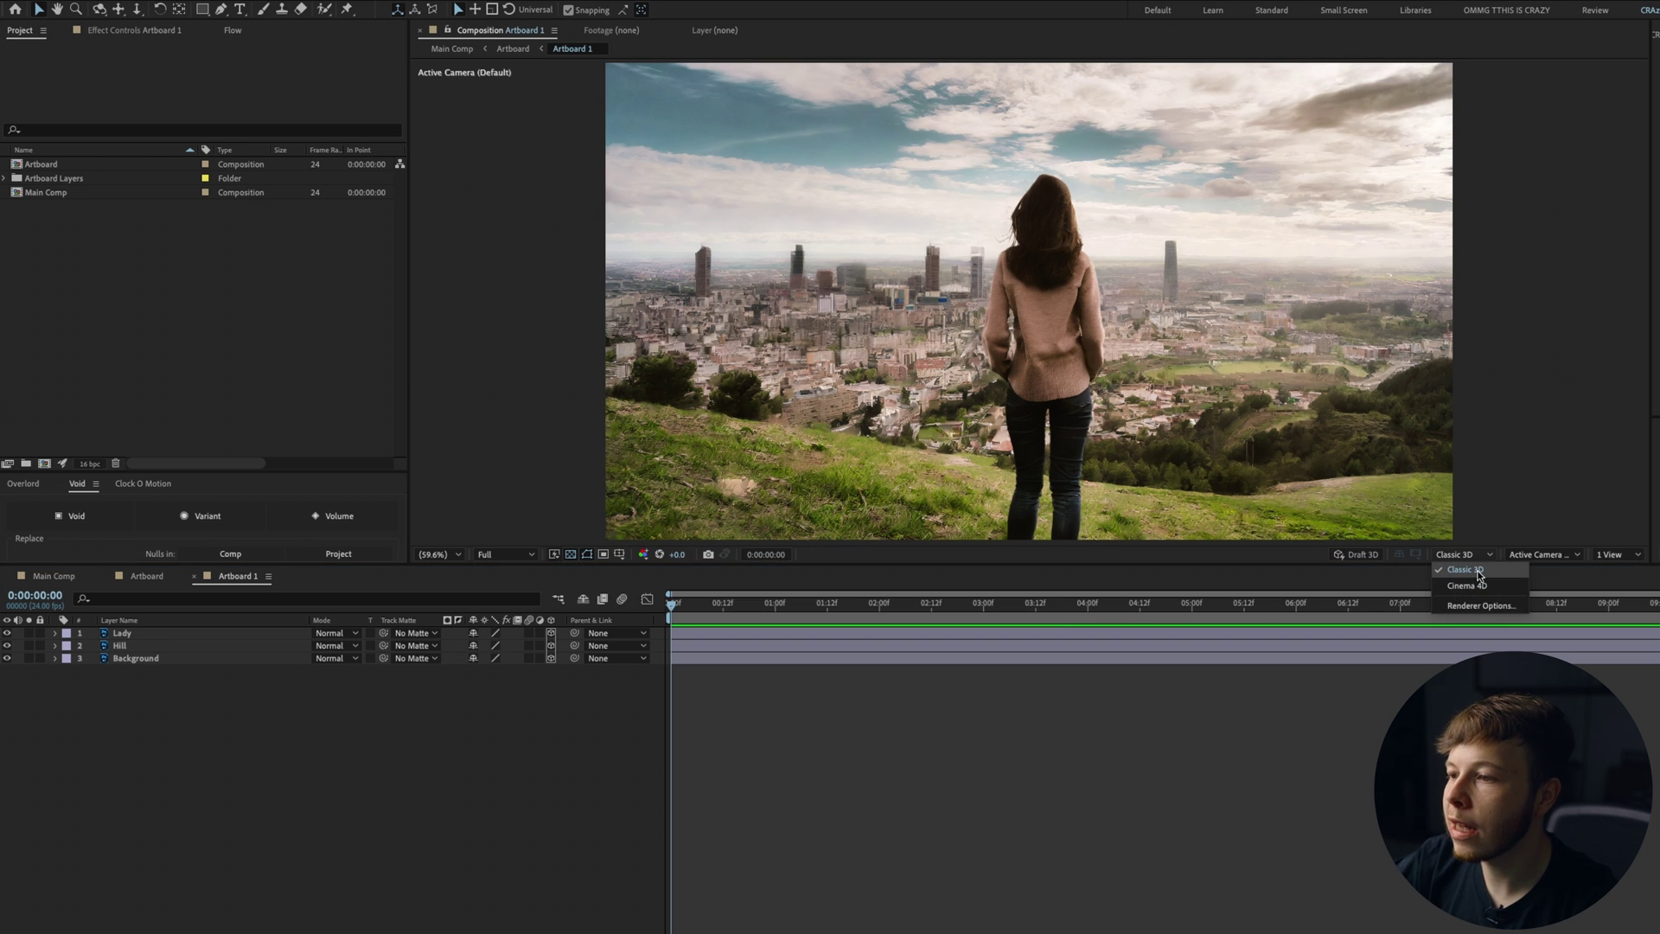
pyautogui.click(1461, 569)
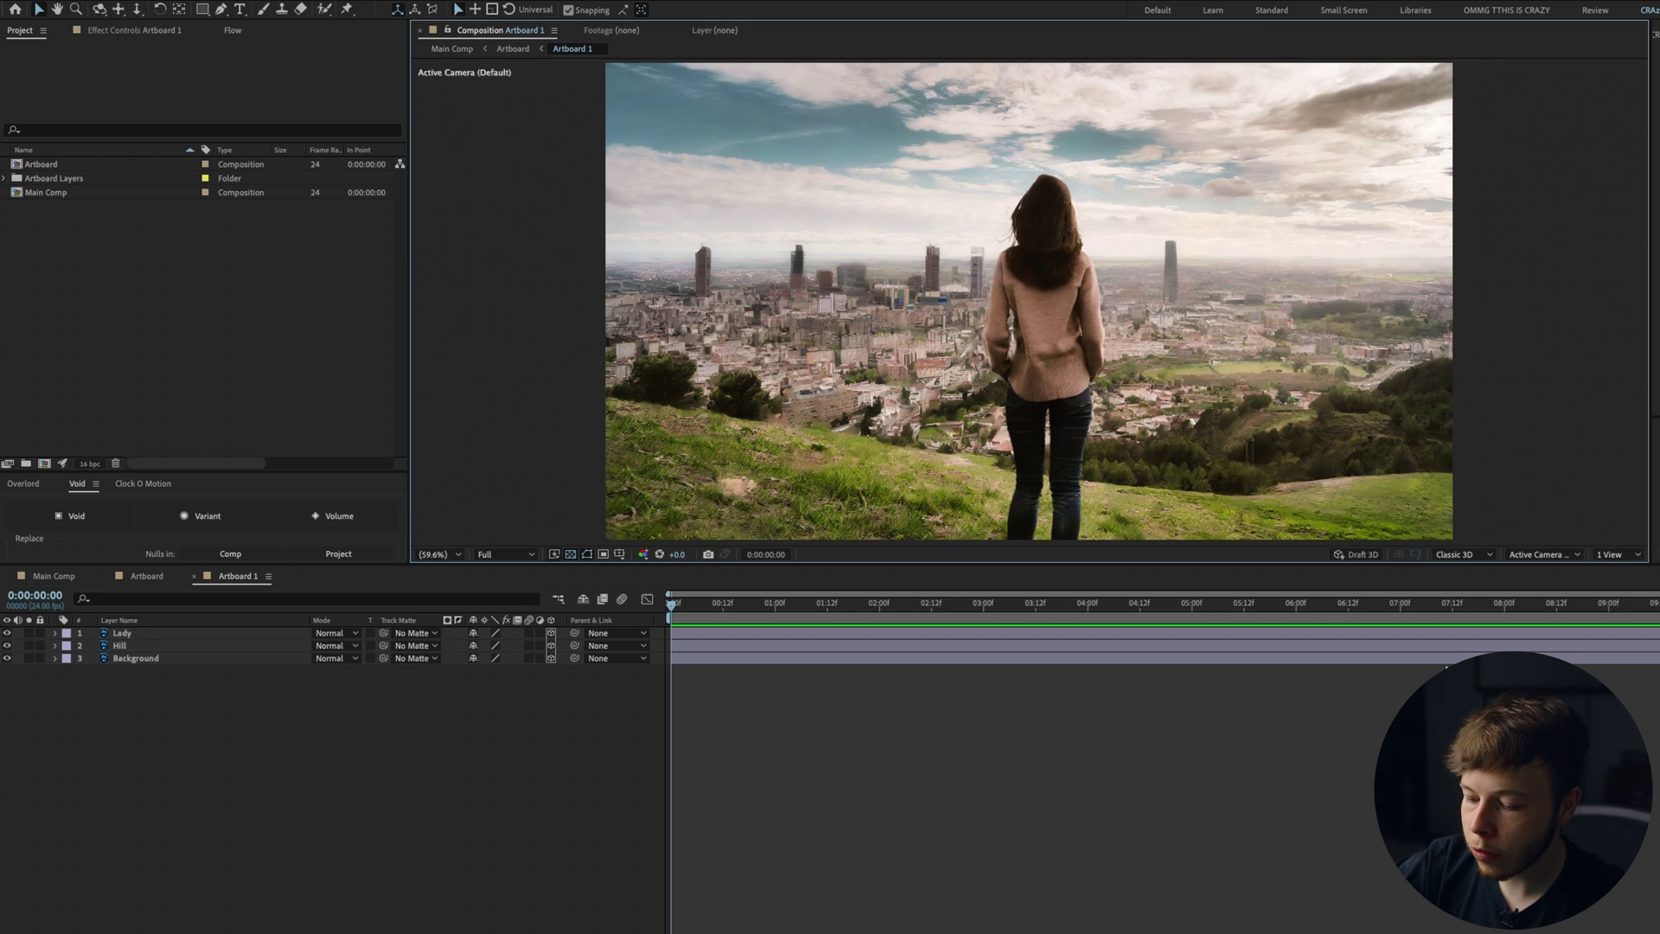
pyautogui.hotkey('ctrl', 'k')
pyautogui.click(802, 176)
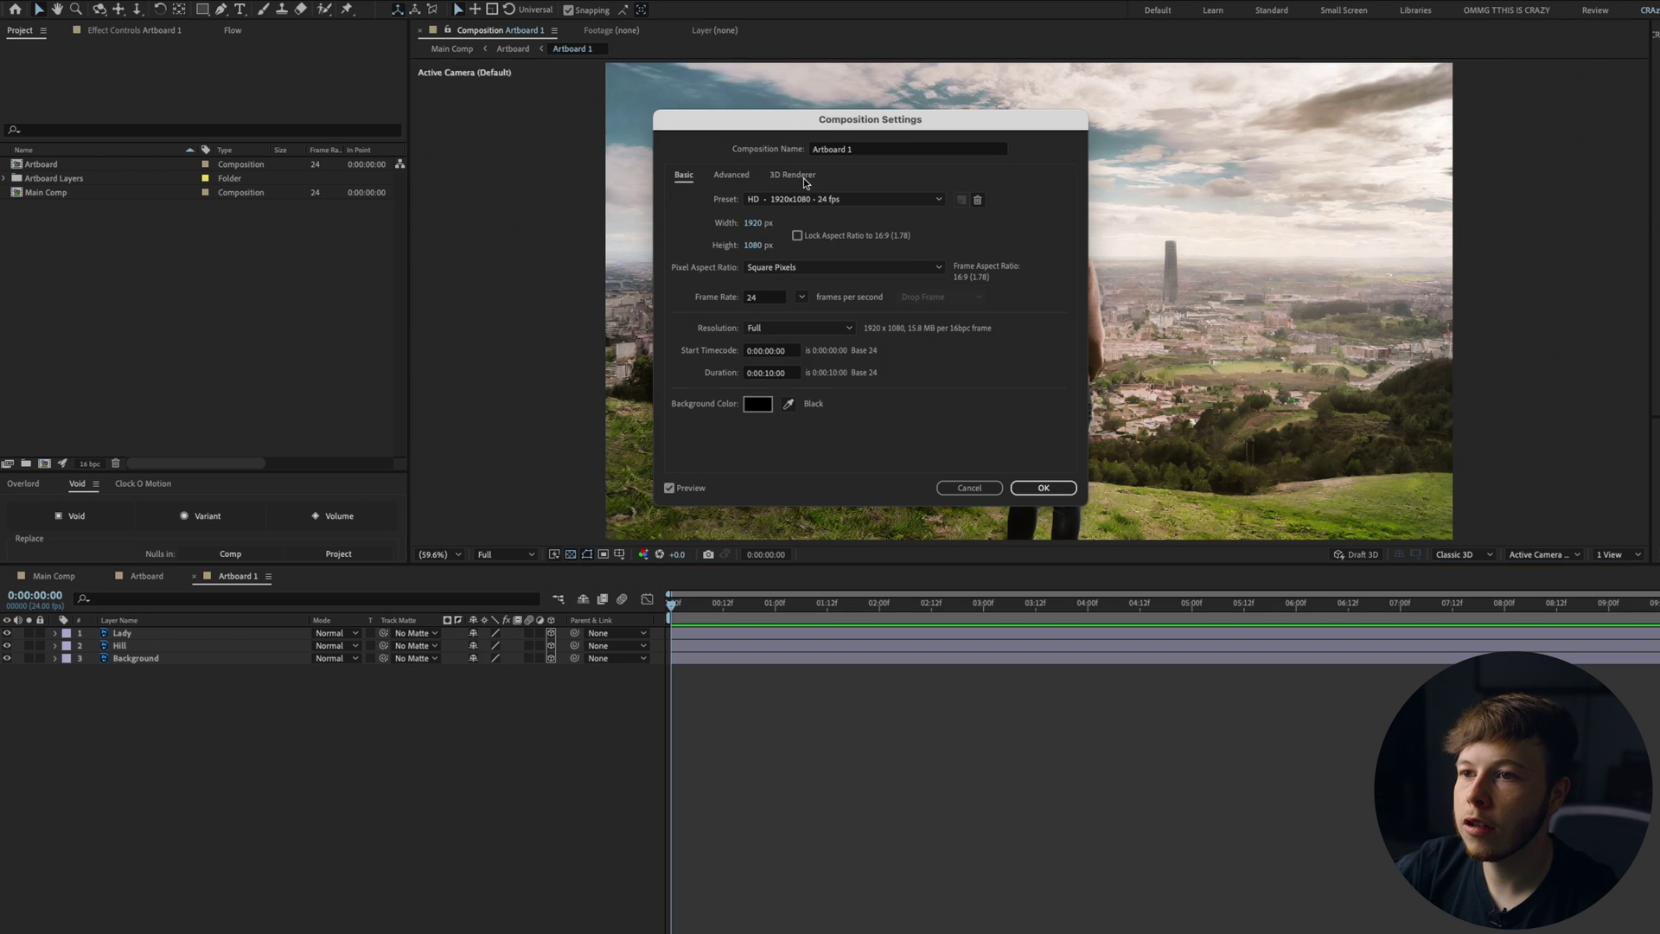
pyautogui.click(787, 241)
pyautogui.click(784, 255)
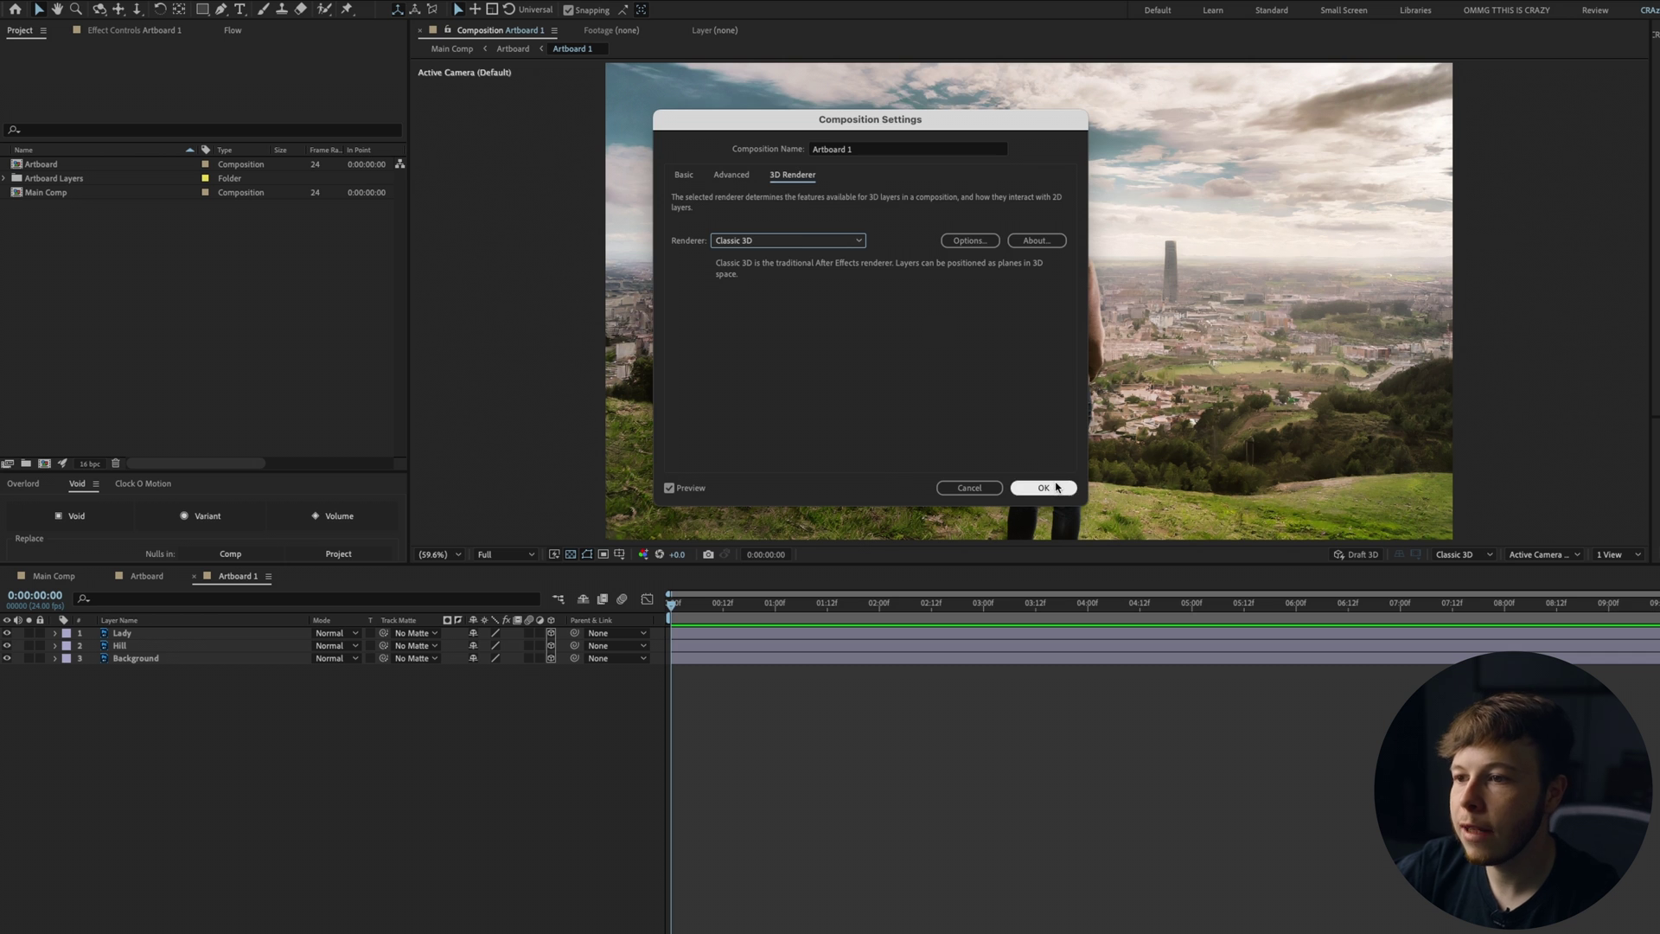
pyautogui.click(1043, 487)
# Show two views with one set to Left, and push the Background layer back along Z to the frame's edge there.
pyautogui.click(1617, 554)
pyautogui.click(1621, 590)
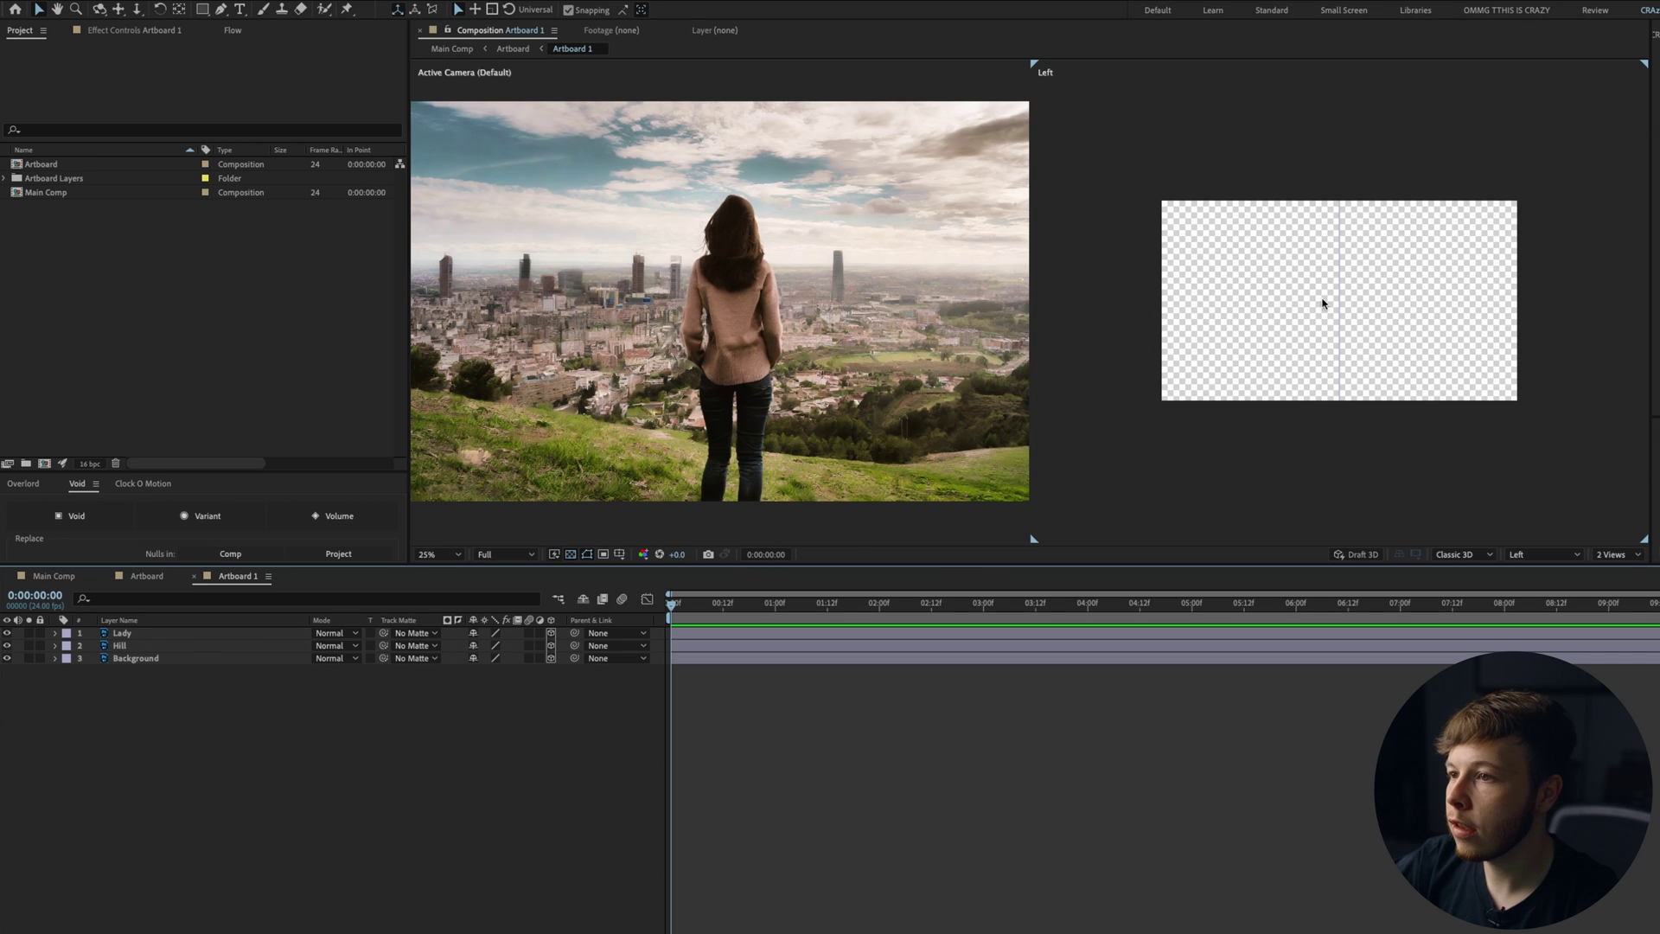
pyautogui.click(259, 659)
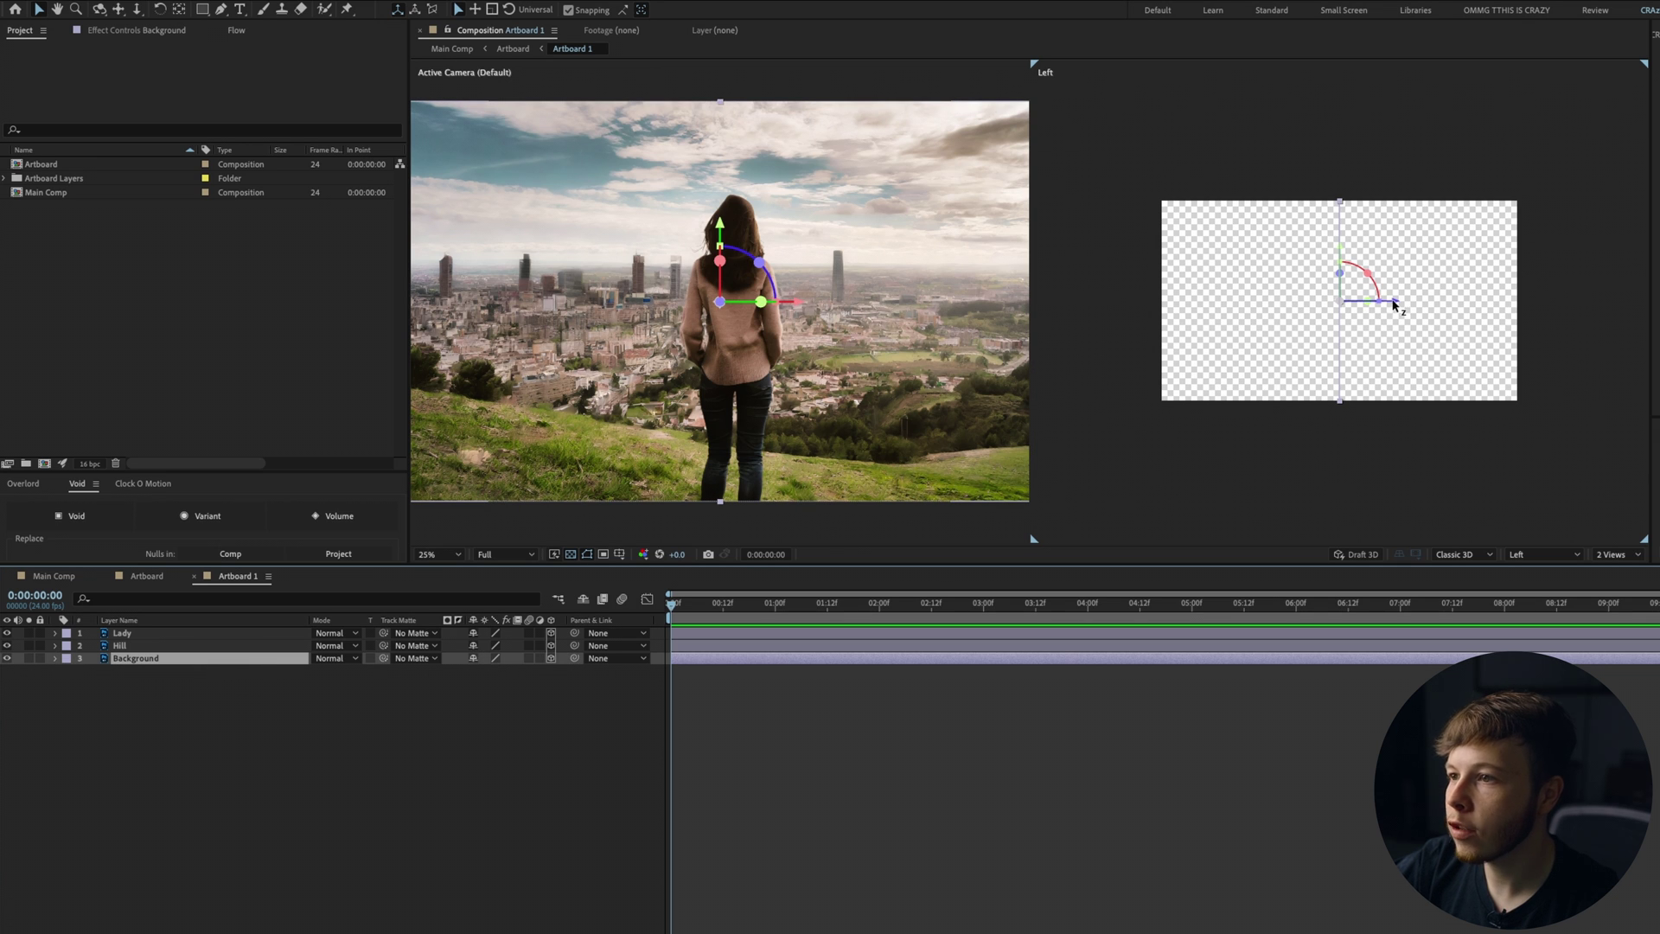
pyautogui.click(1532, 554)
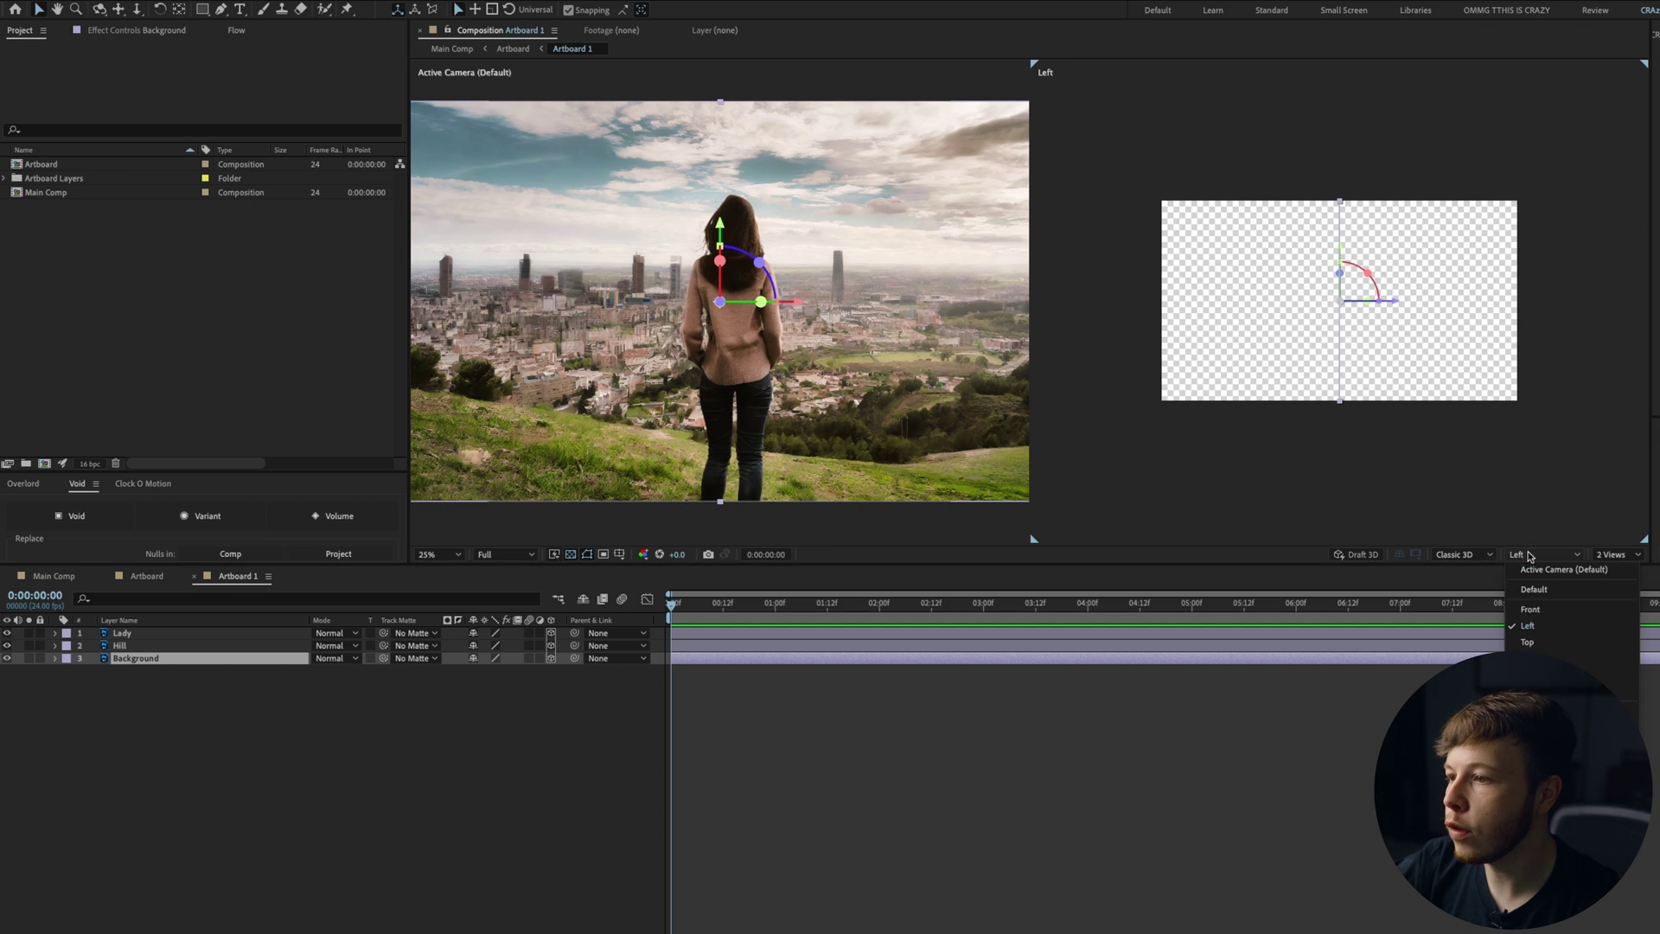
pyautogui.click(1543, 627)
pyautogui.moveTo(1395, 304); pyautogui.dragTo(1213, 326)
# Move the Lady layer forward along Z to the opposite edge of the frame in the Left view.
pyautogui.click(172, 633)
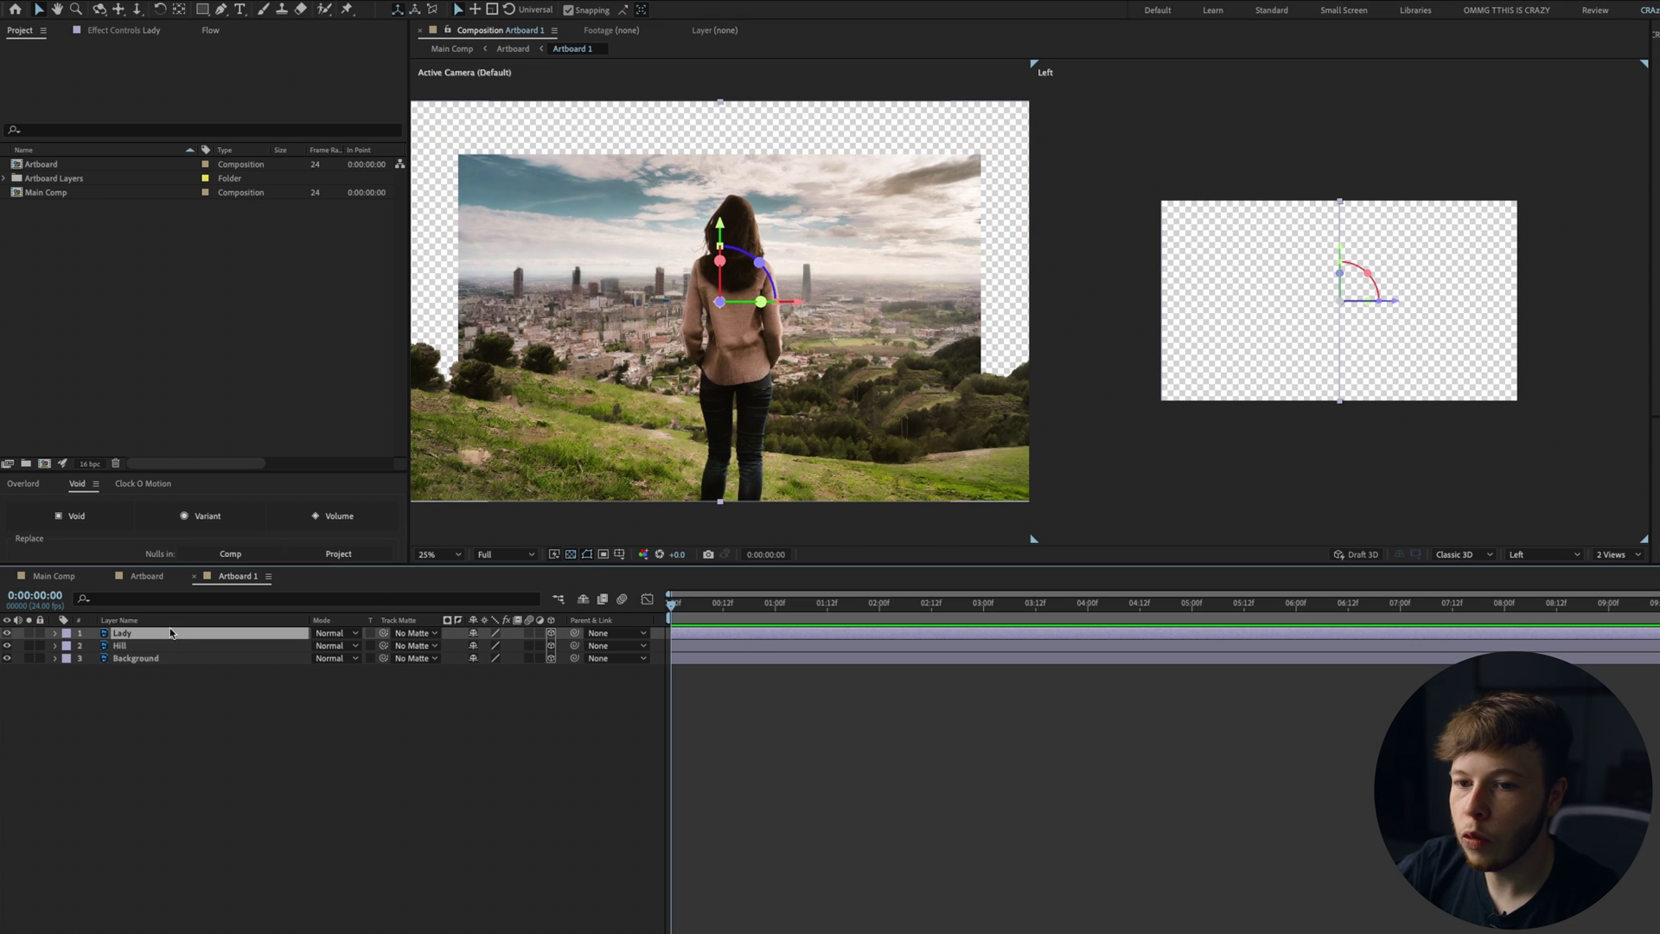
pyautogui.moveTo(1393, 303); pyautogui.dragTo(1574, 314)
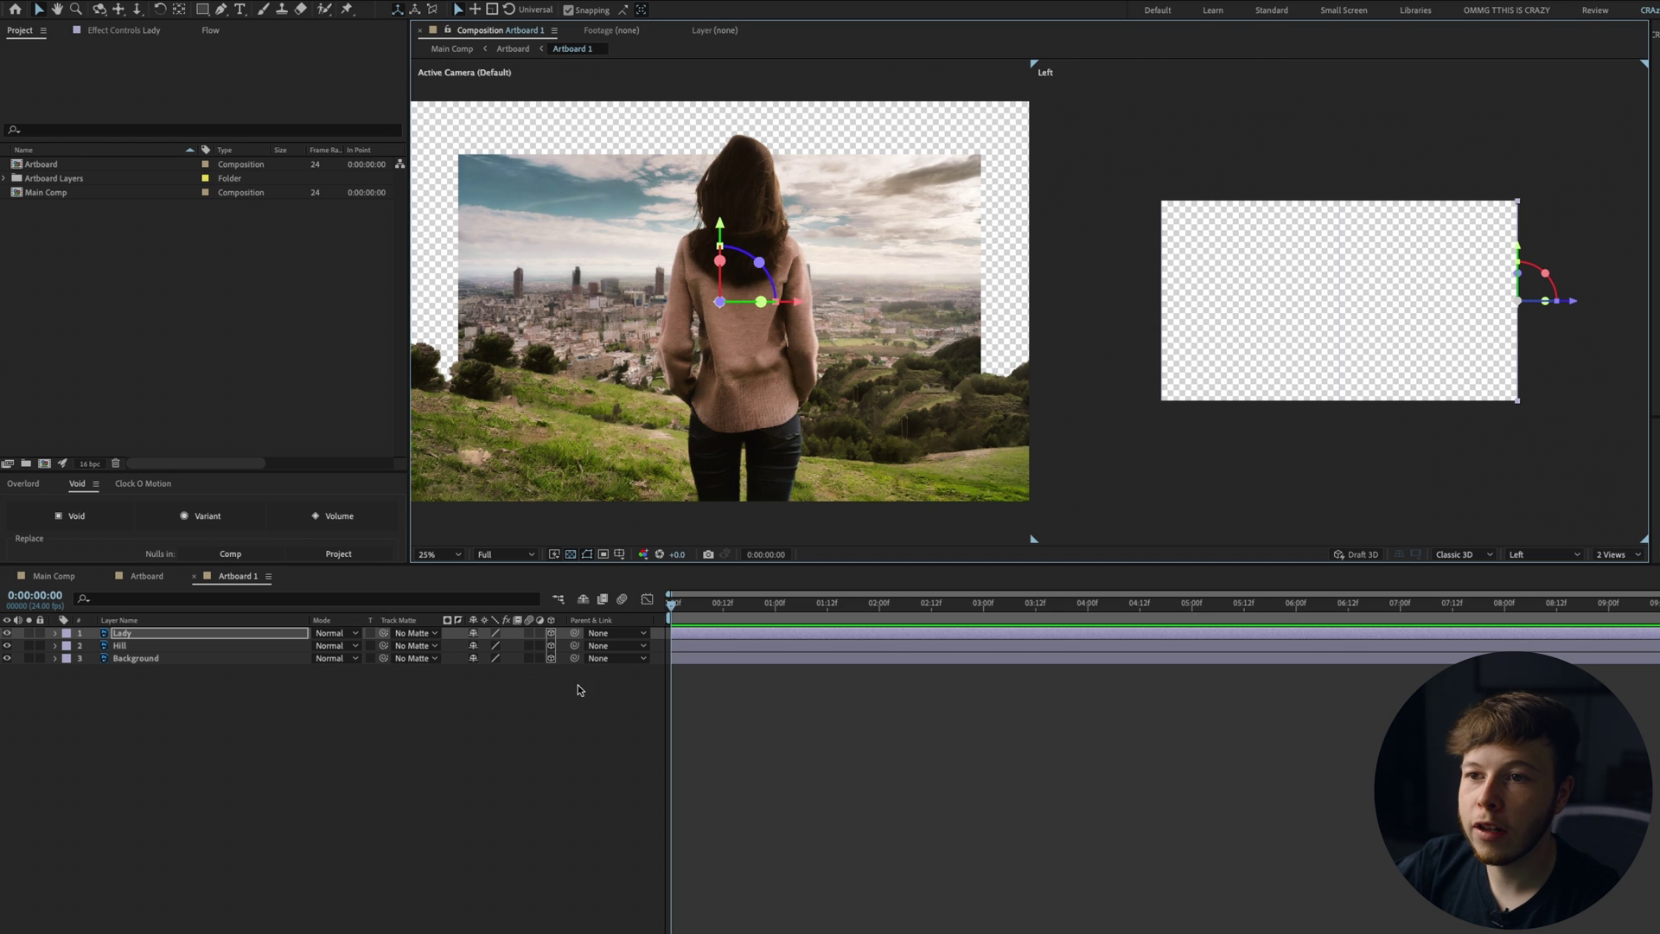
pyautogui.moveTo(572, 304); pyautogui.dragTo(658, 311)
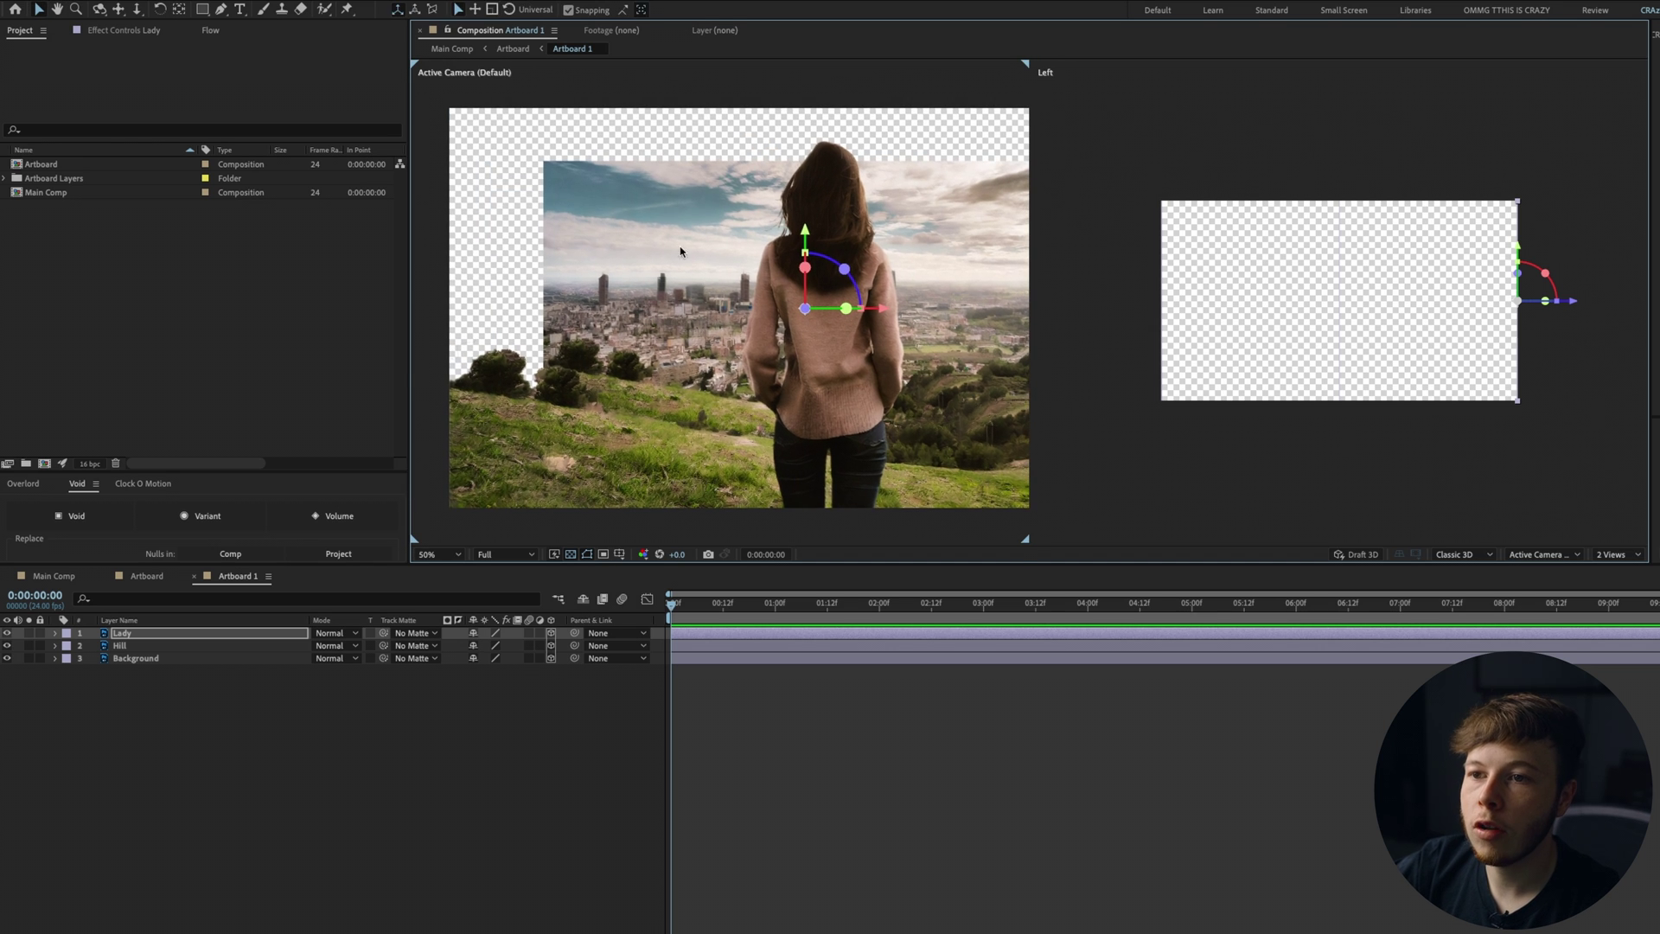
pyautogui.moveTo(787, 315); pyautogui.dragTo(716, 309)
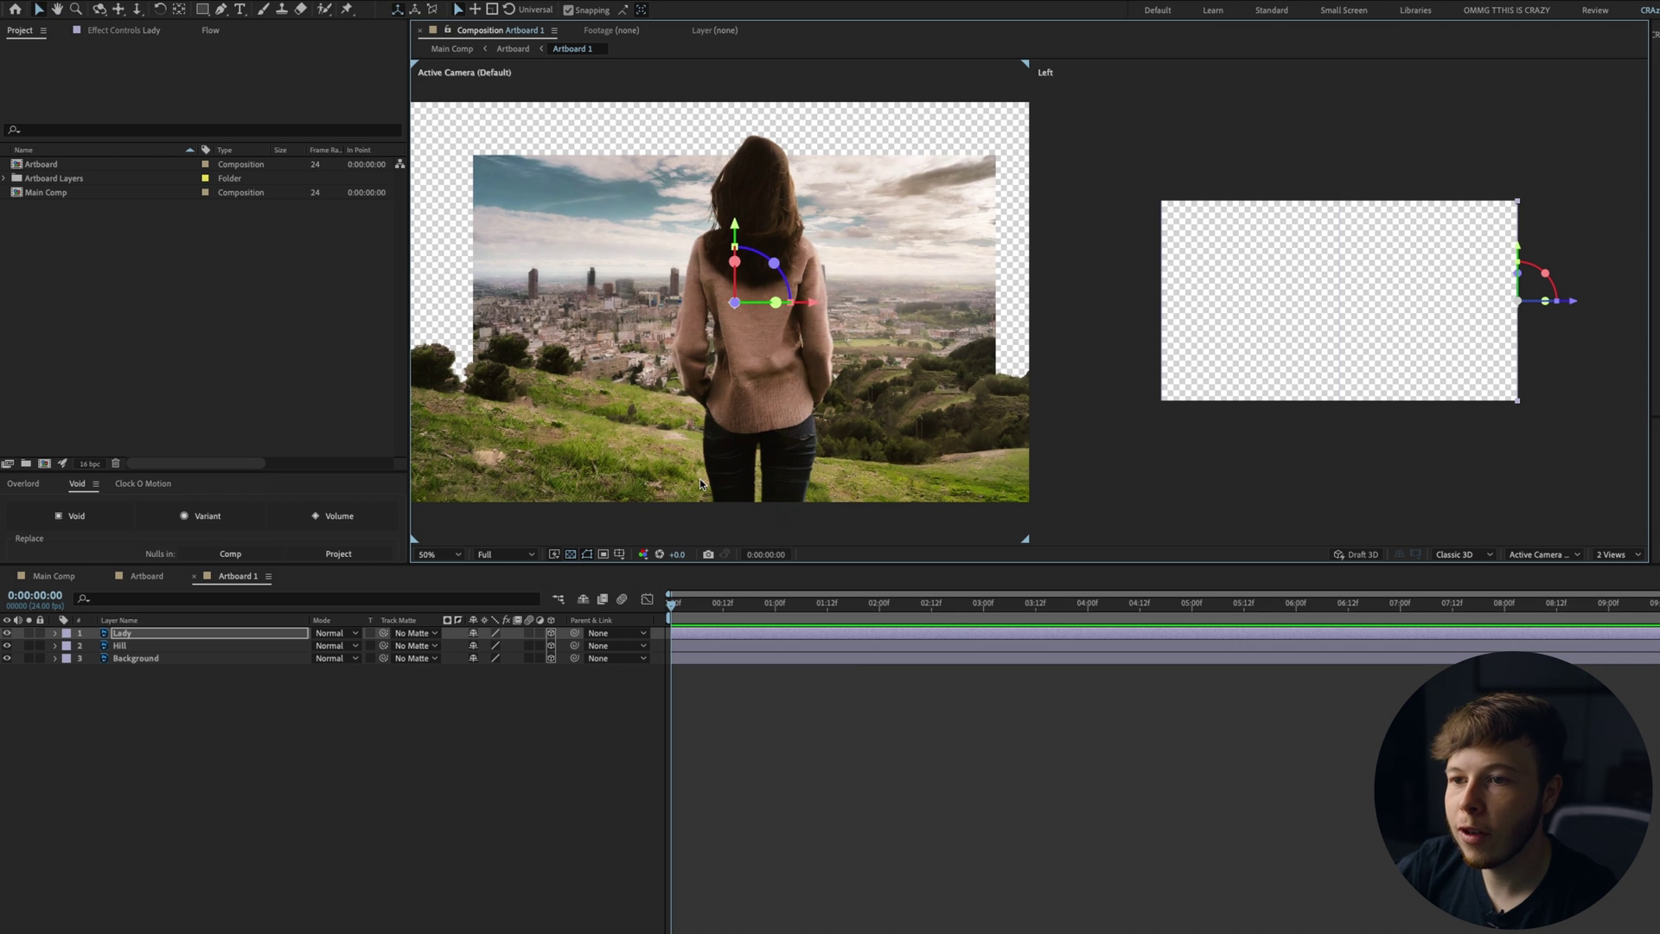
# Scale the Background layer up to 136% so it fills the frame.
pyautogui.click(135, 658)
pyautogui.press('s')
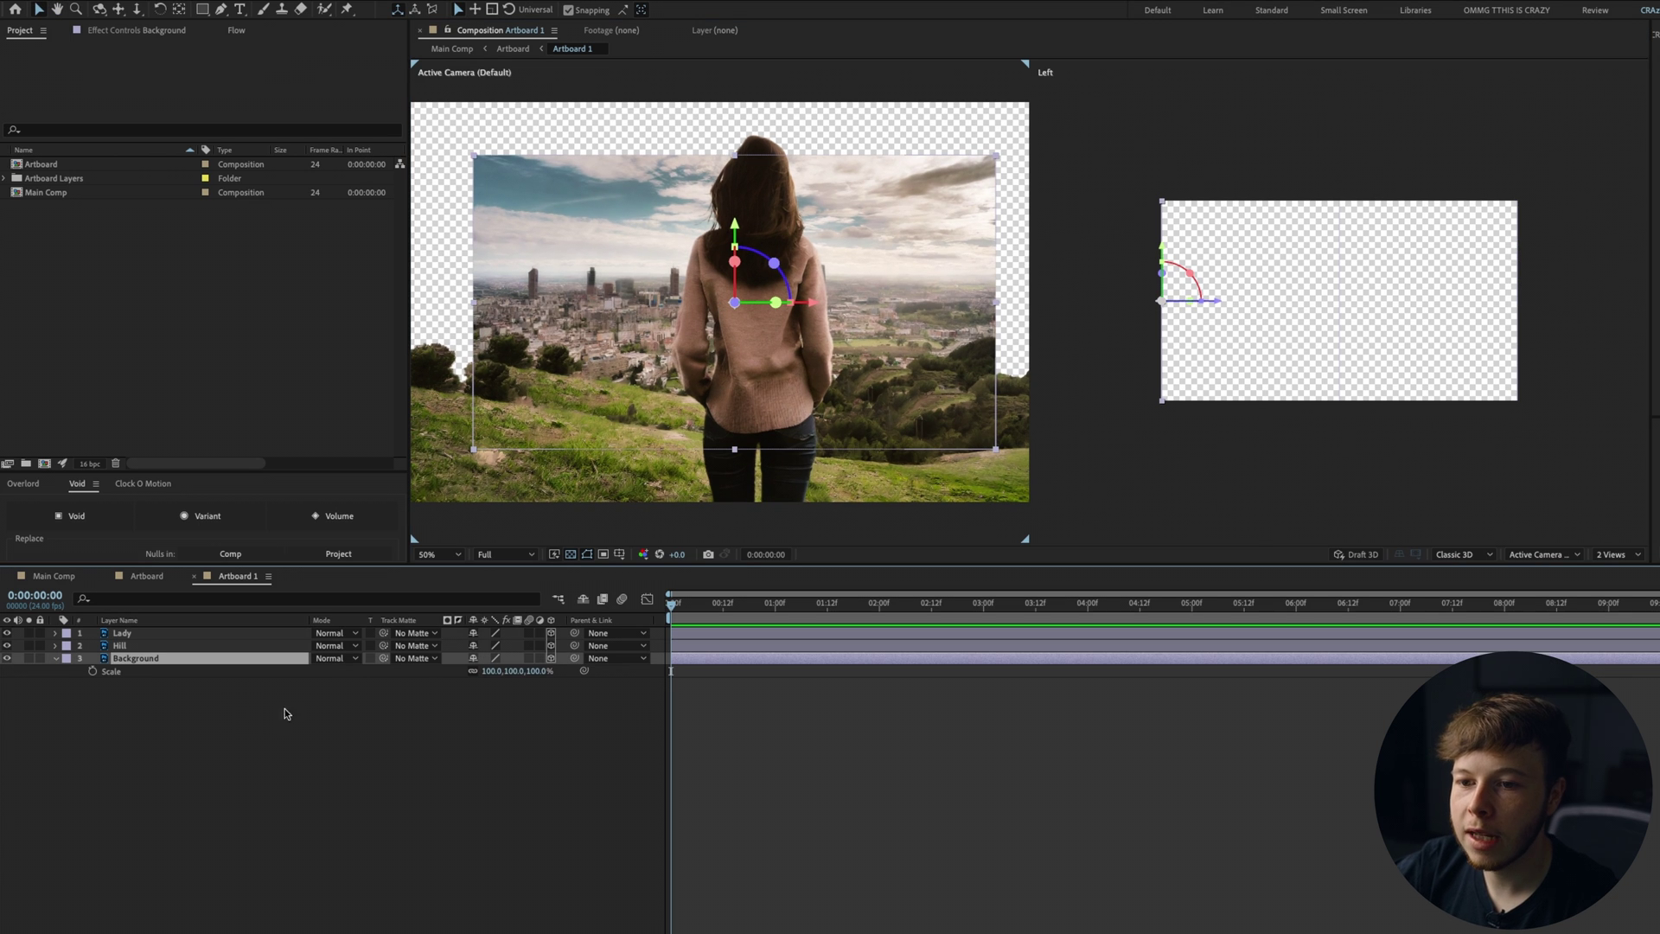
pyautogui.moveTo(493, 674)
pyautogui.mouseDown()
pyautogui.moveTo(513, 672)
pyautogui.moveTo(491, 672)
pyautogui.mouseUp()
pyautogui.press(',')
pyautogui.click(367, 731)
pyautogui.press('.')
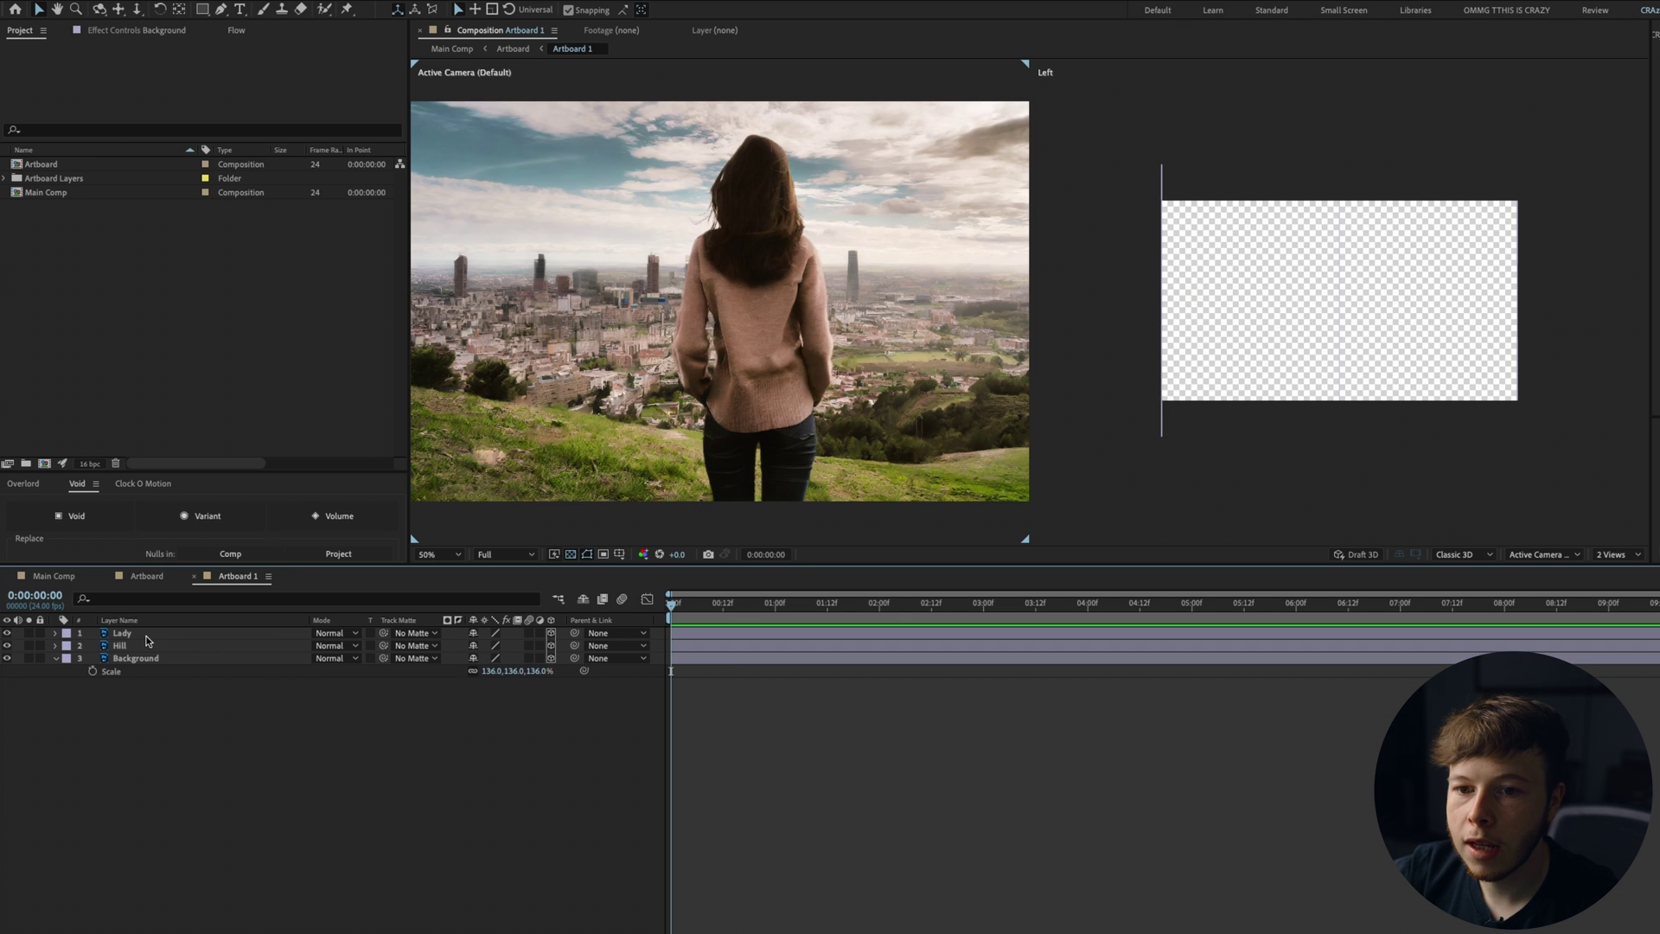
# Scale the Lady layer down to 64%.
pyautogui.click(146, 634)
pyautogui.press('s')
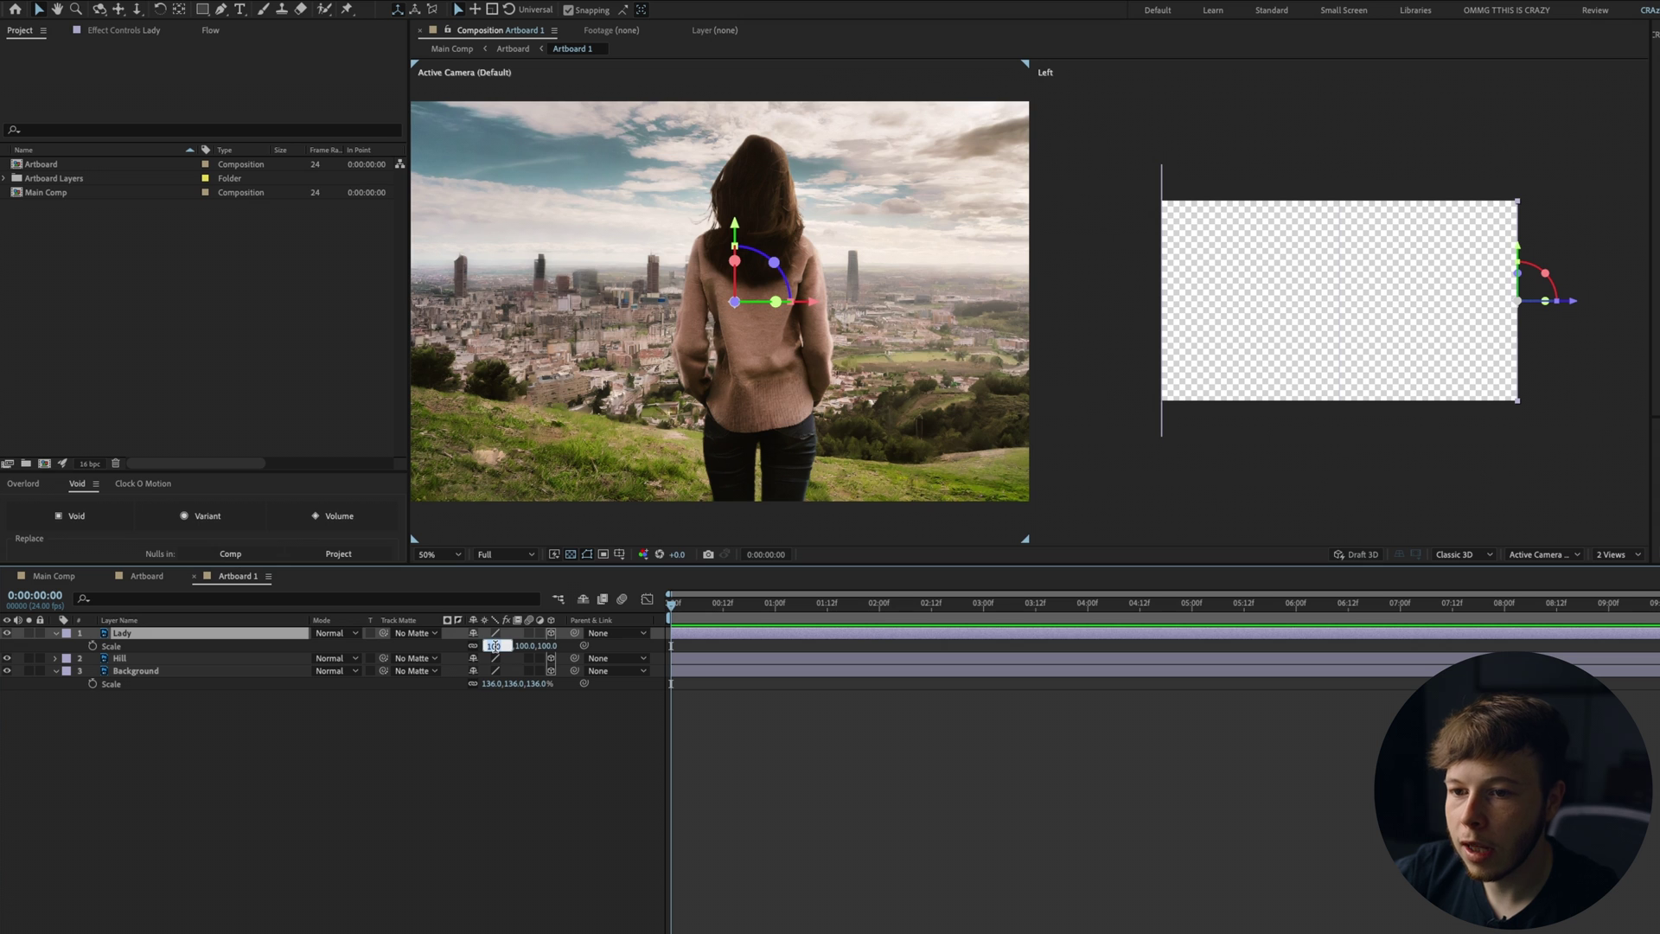
pyautogui.write('71')
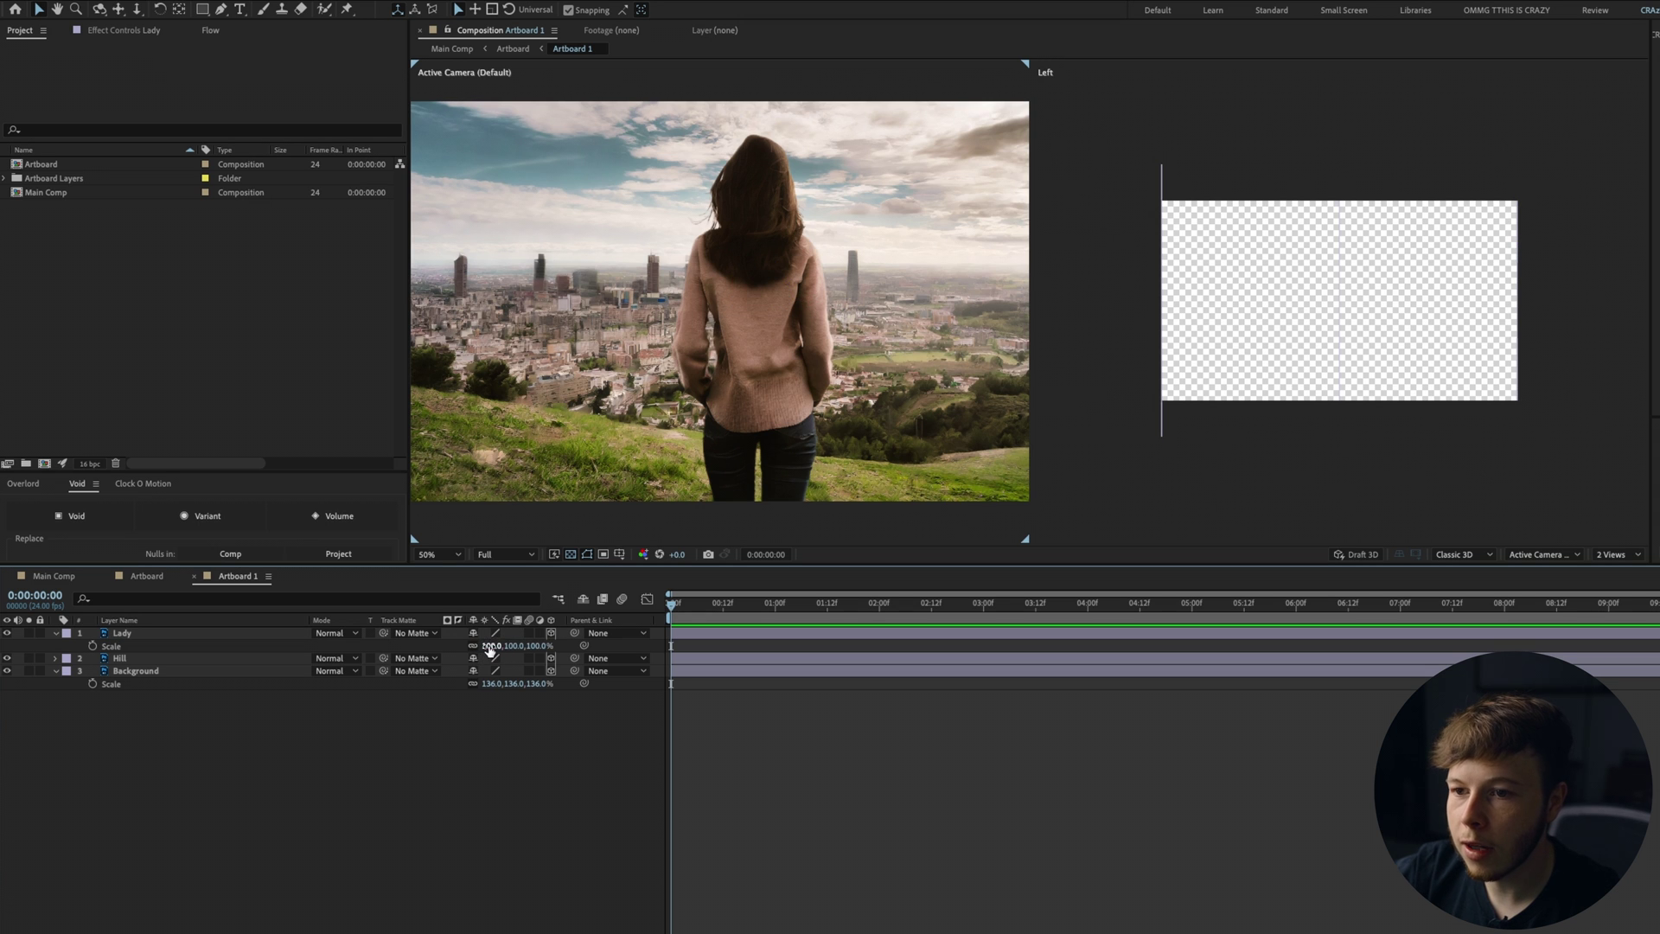
pyautogui.press('Return')
pyautogui.moveTo(470, 654); pyautogui.dragTo(467, 657)
pyautogui.click(502, 791)
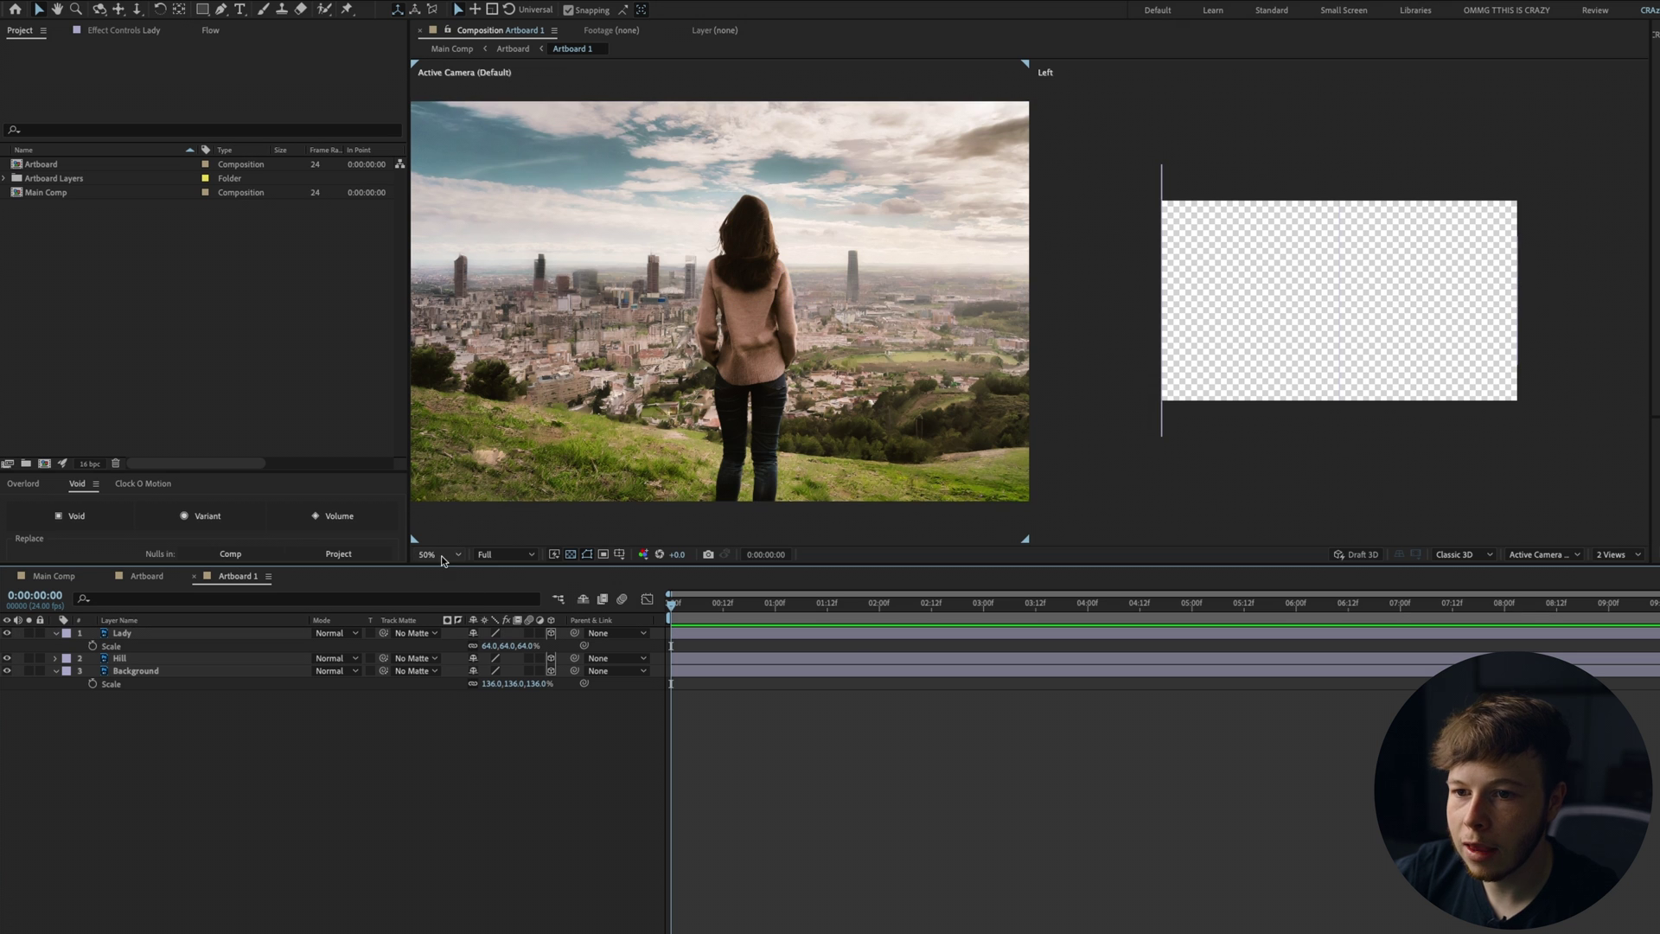
# Add a two-node camera with the 50mm preset, depth of field enabled and an F-Stop of 2.8.
pyautogui.click(441, 555)
pyautogui.click(437, 572)
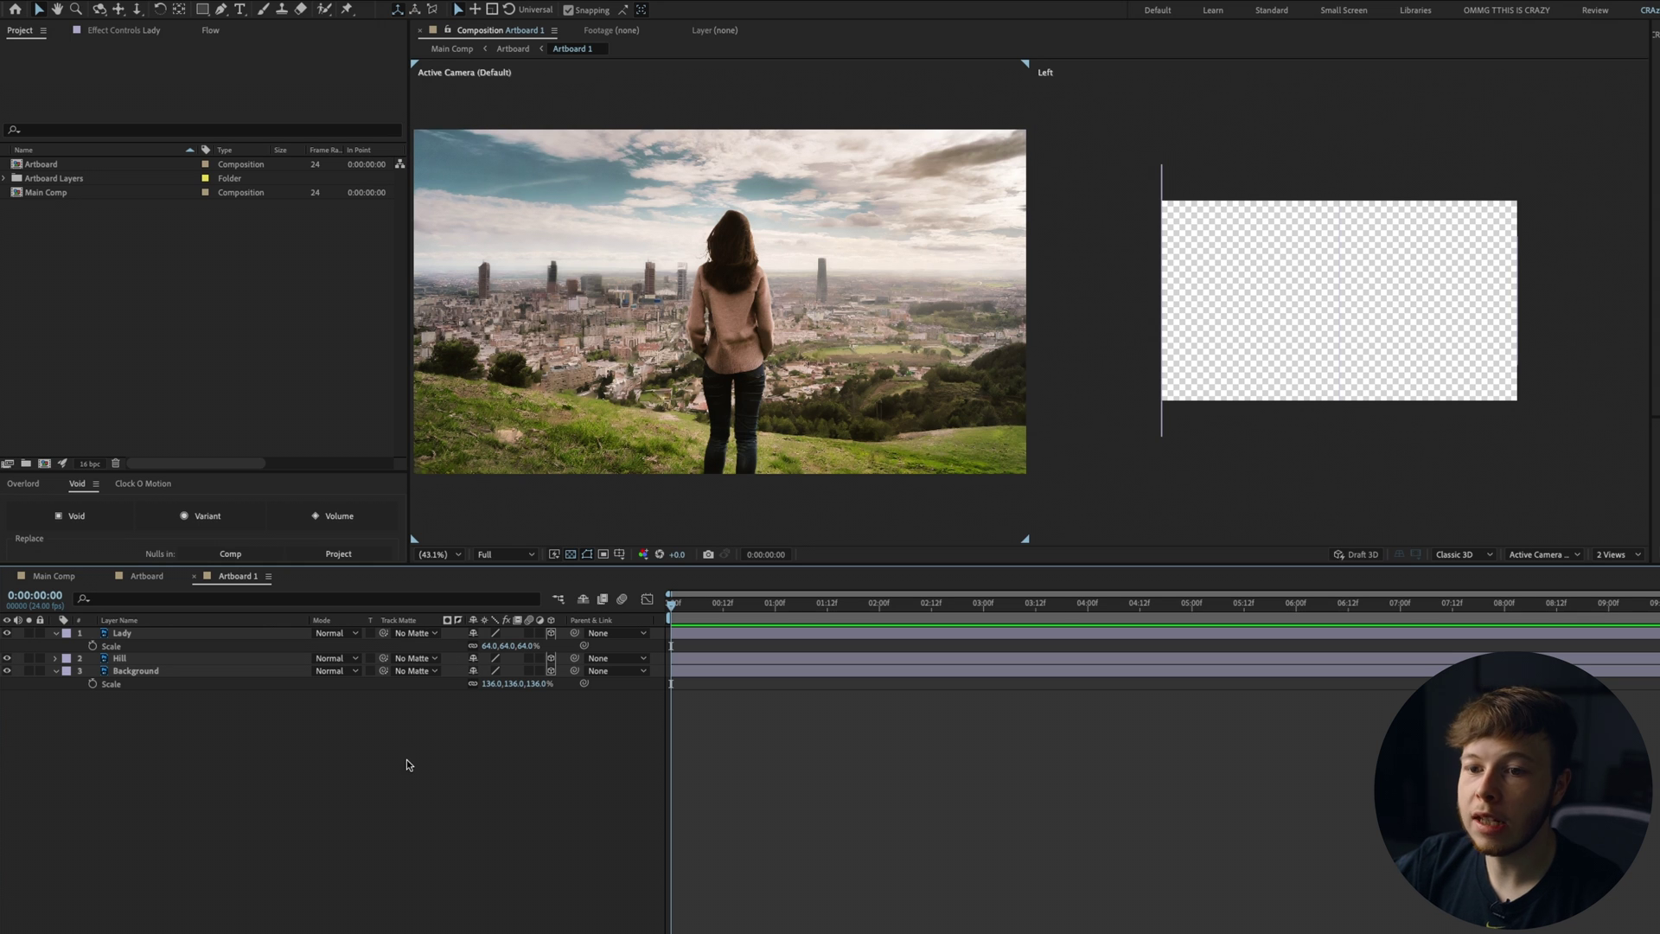
pyautogui.rightClick(340, 766)
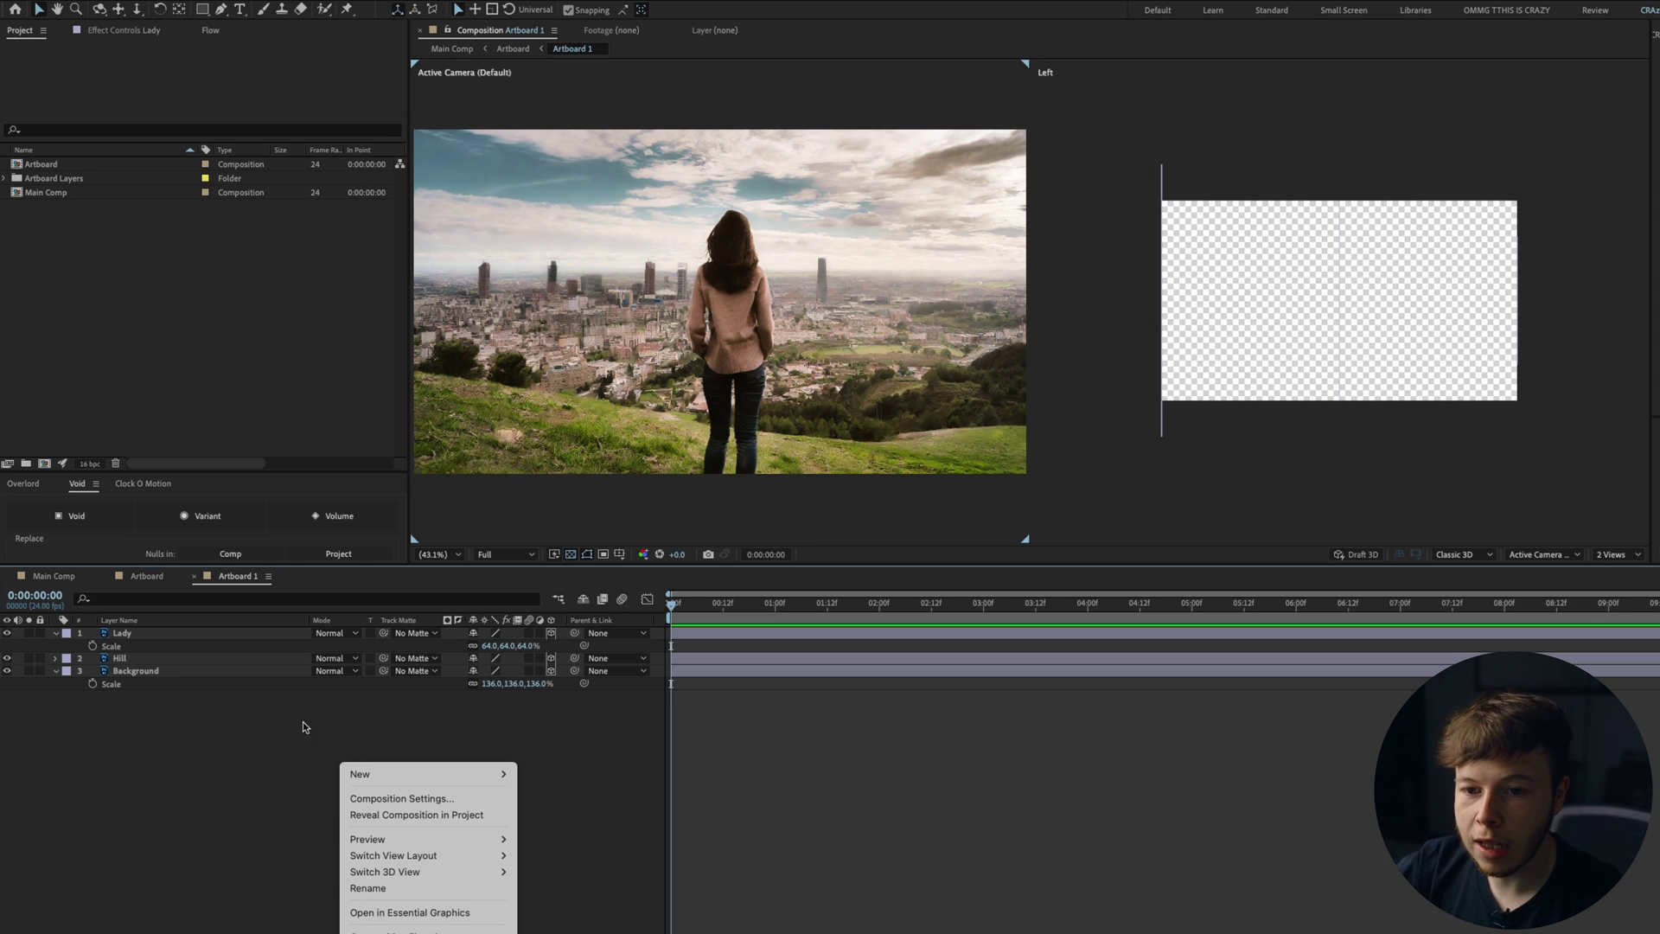
pyautogui.moveTo(500, 770)
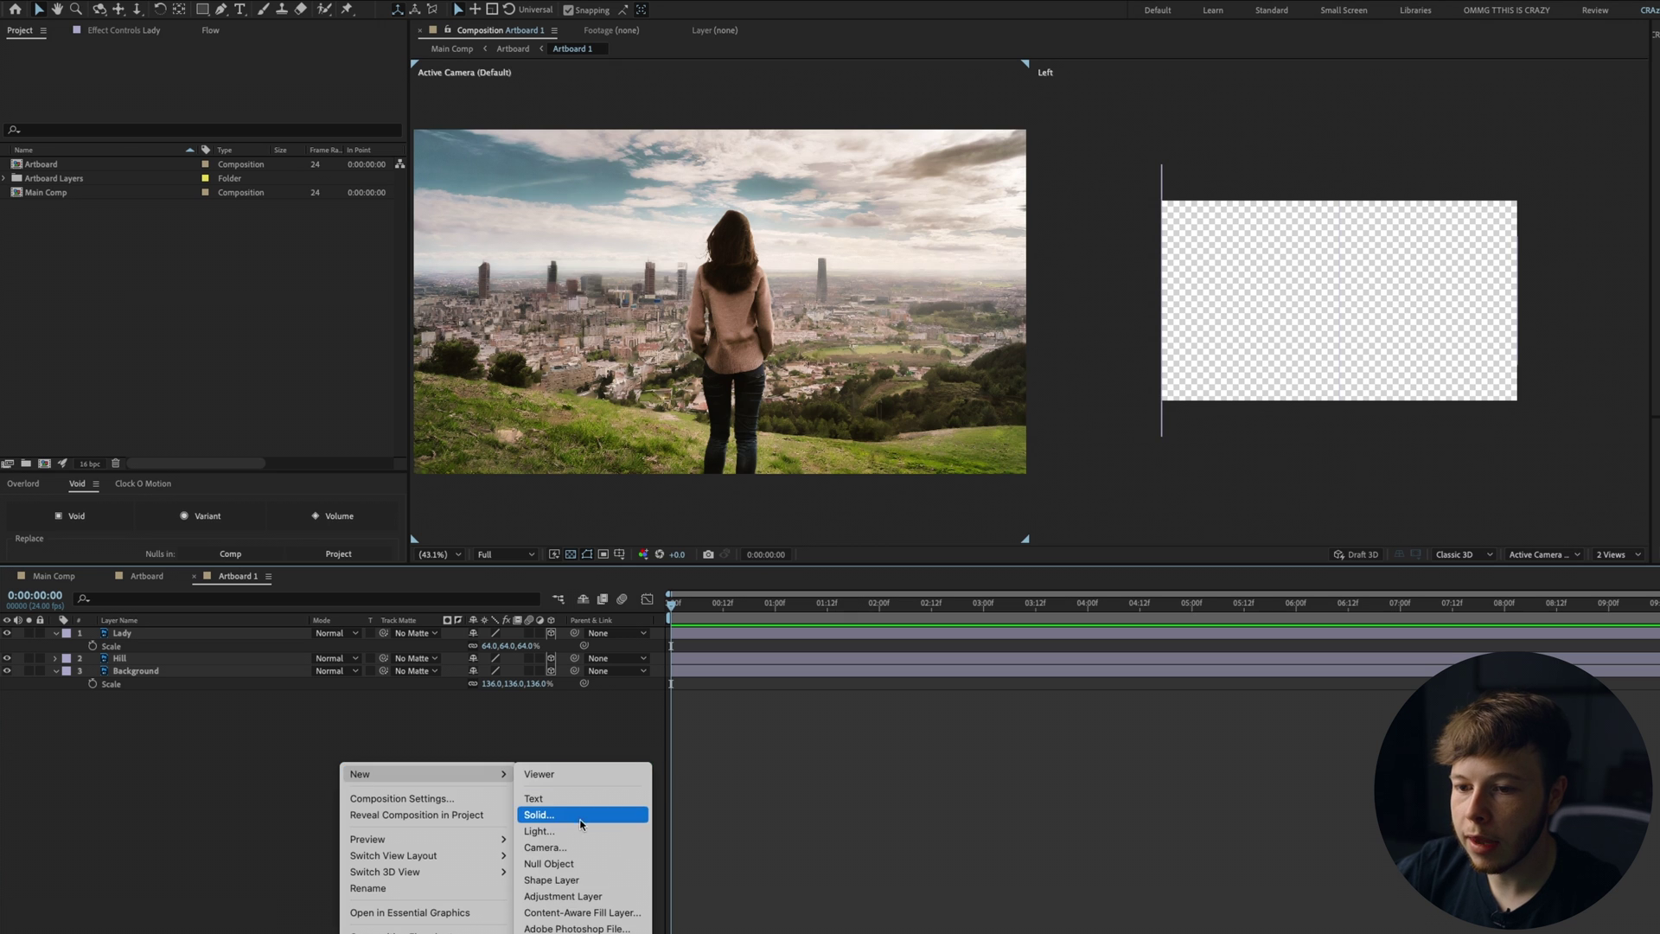
pyautogui.click(562, 846)
pyautogui.click(636, 185)
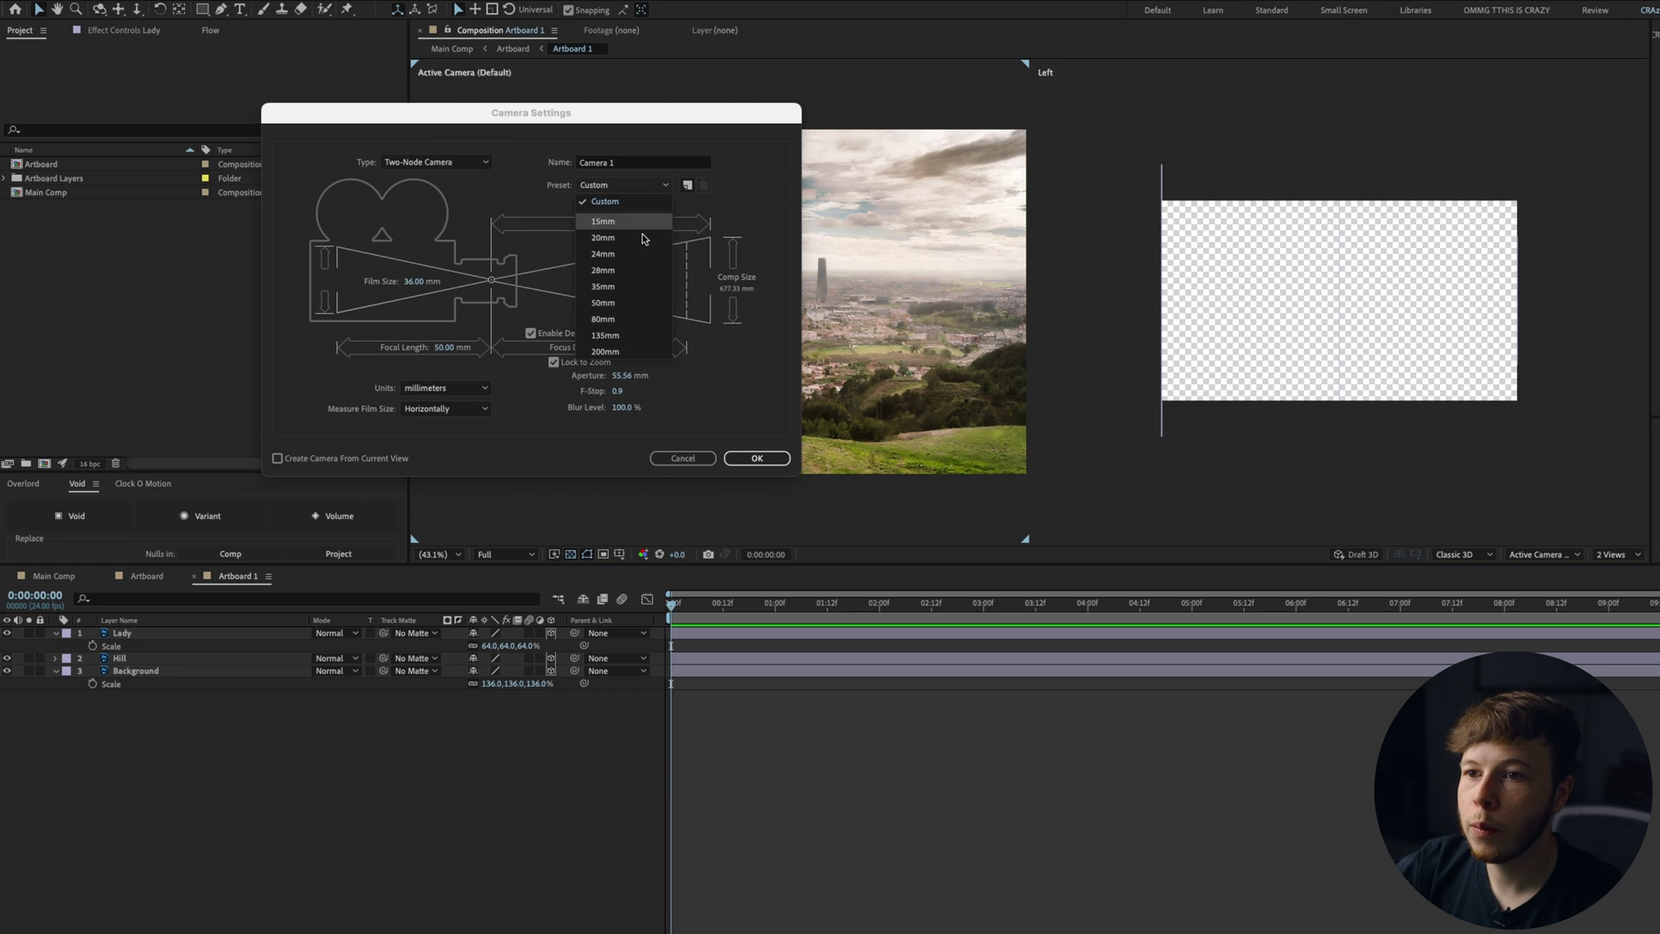
pyautogui.click(616, 303)
pyautogui.click(618, 393)
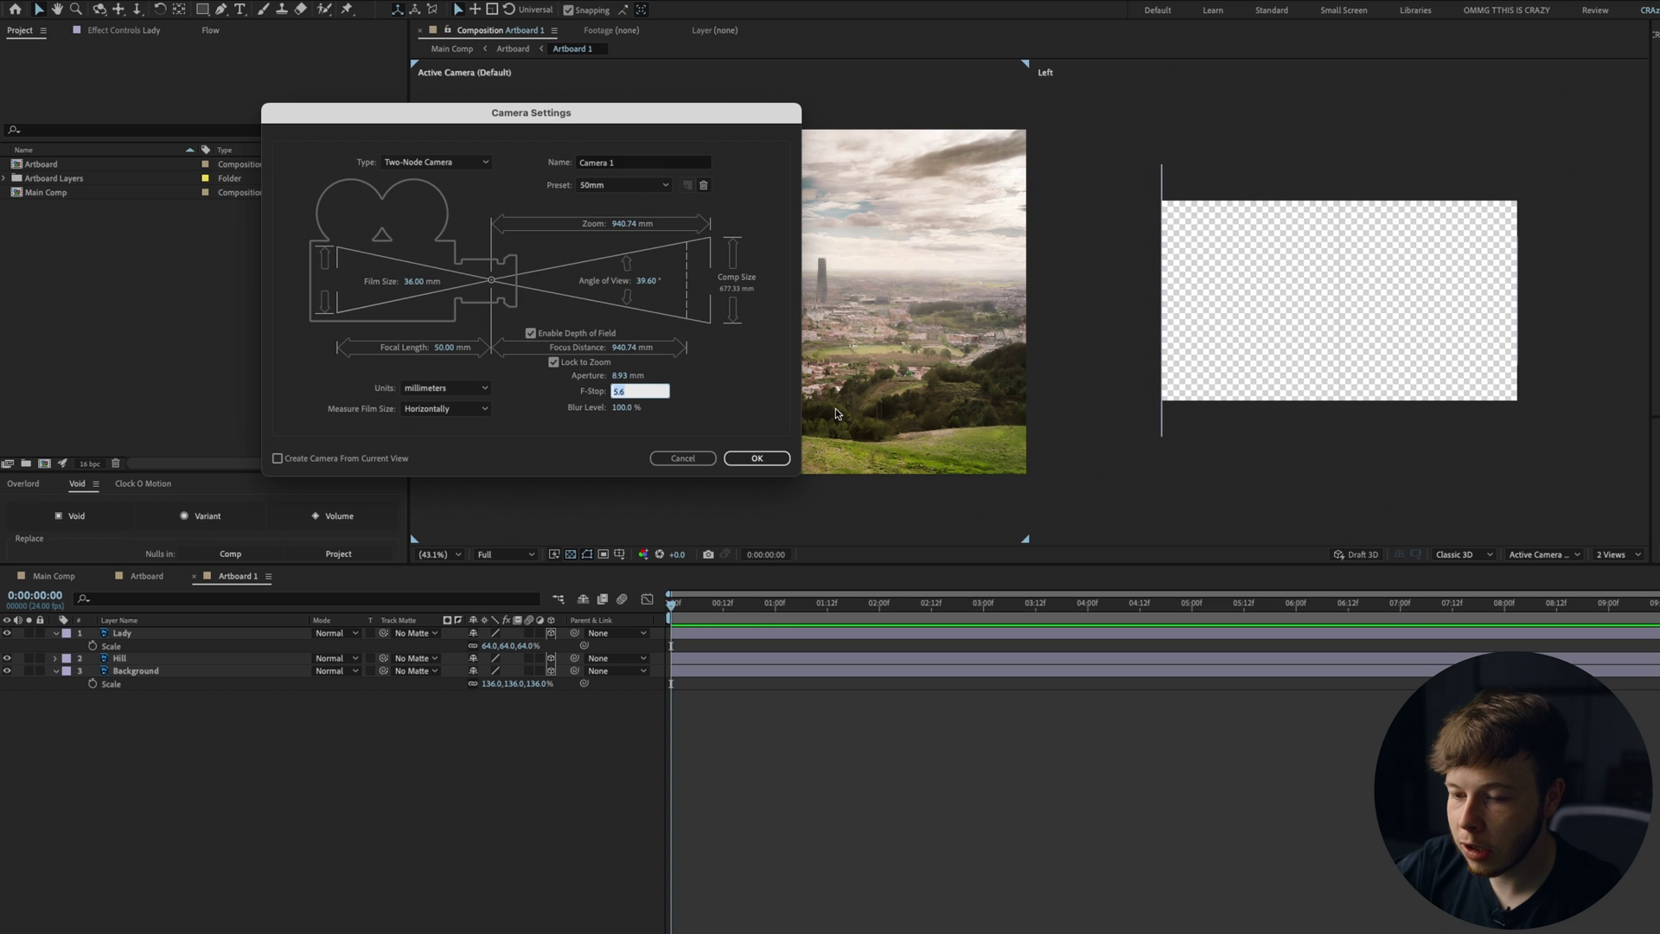
pyautogui.write('2.8')
pyautogui.press('Return')
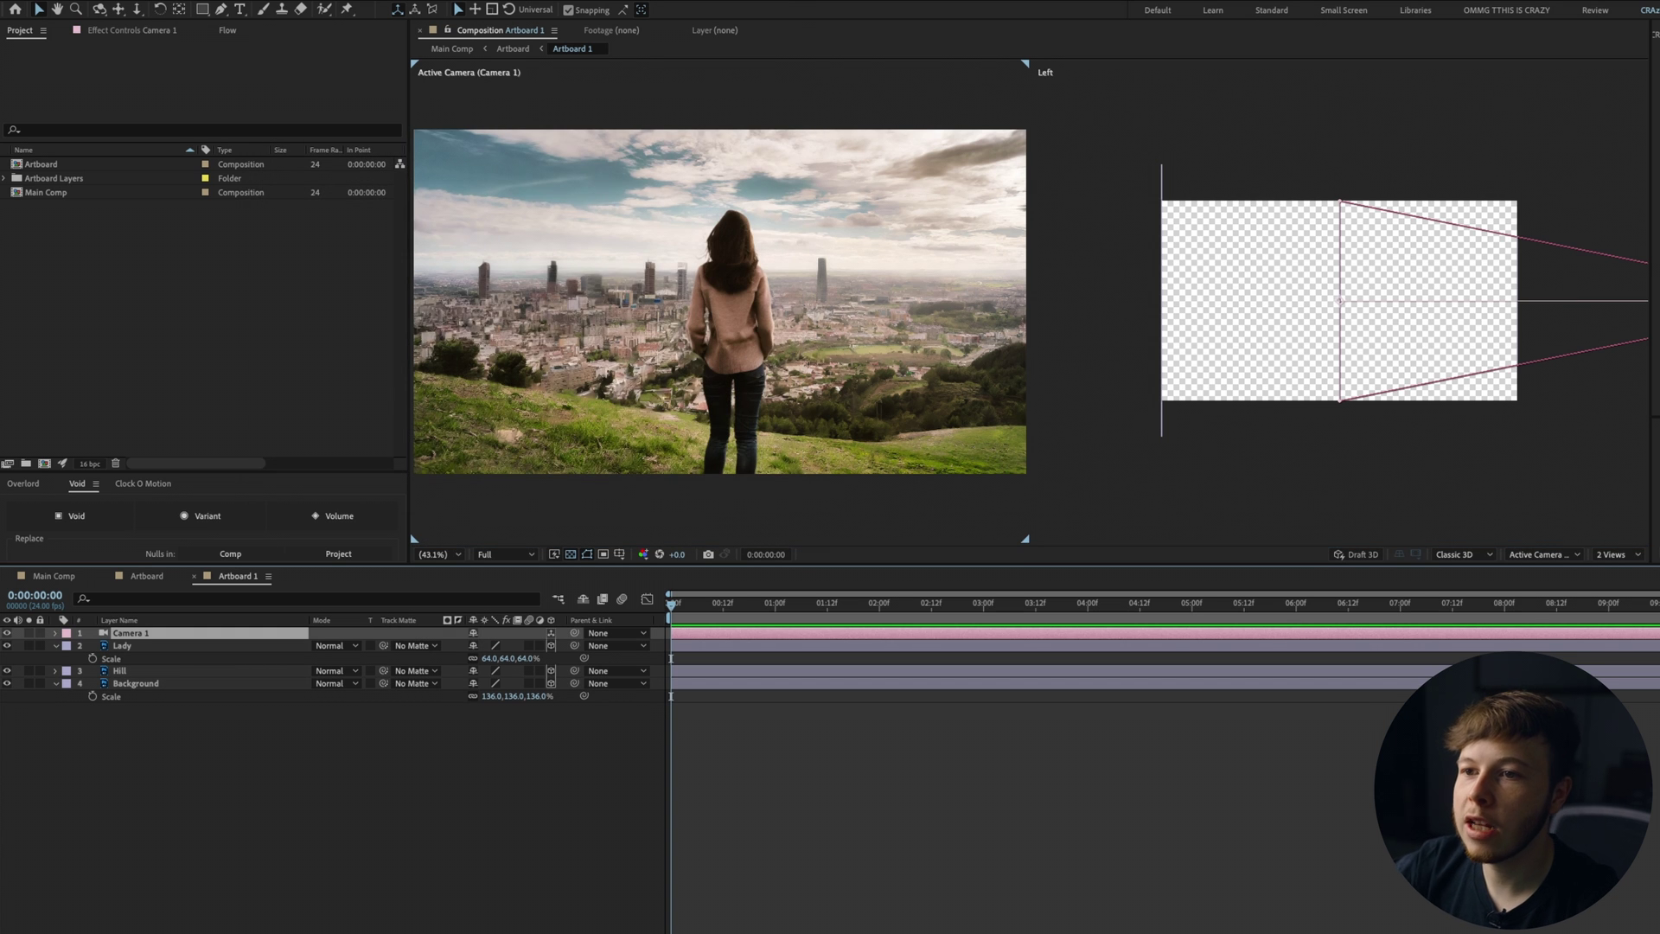
# Switch the composition viewer to a single Active Camera view.
pyautogui.scroll(1, 777, 317)
pyautogui.moveTo(692, 294); pyautogui.dragTo(892, 288)
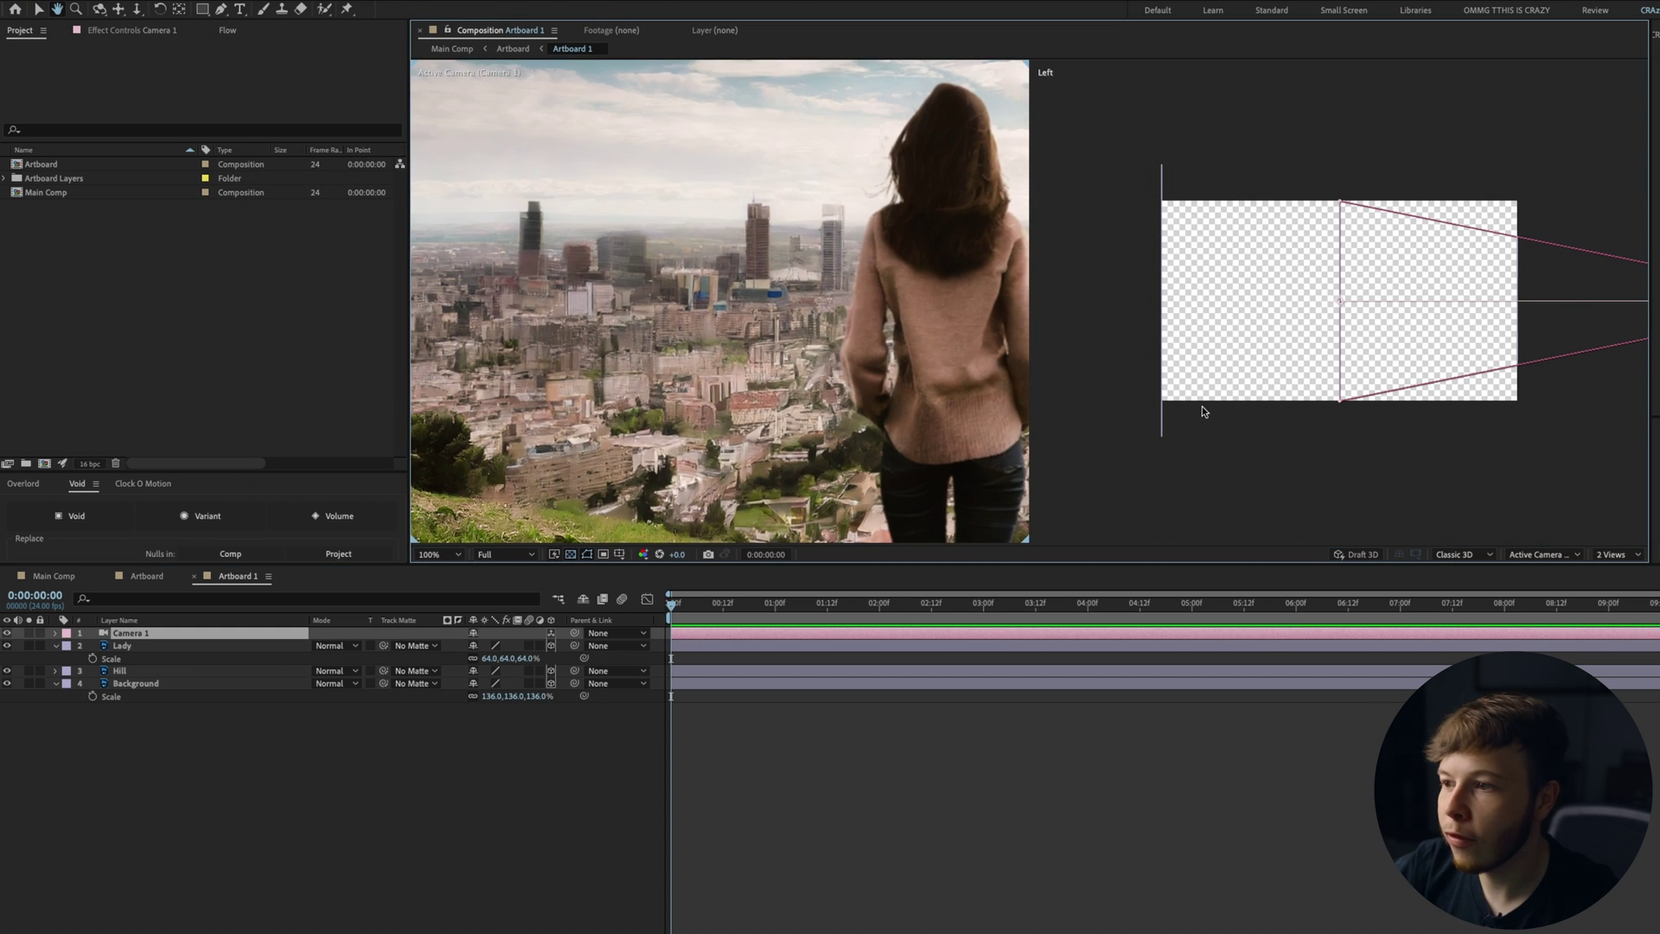
pyautogui.click(1617, 554)
pyautogui.click(1622, 572)
pyautogui.click(1620, 570)
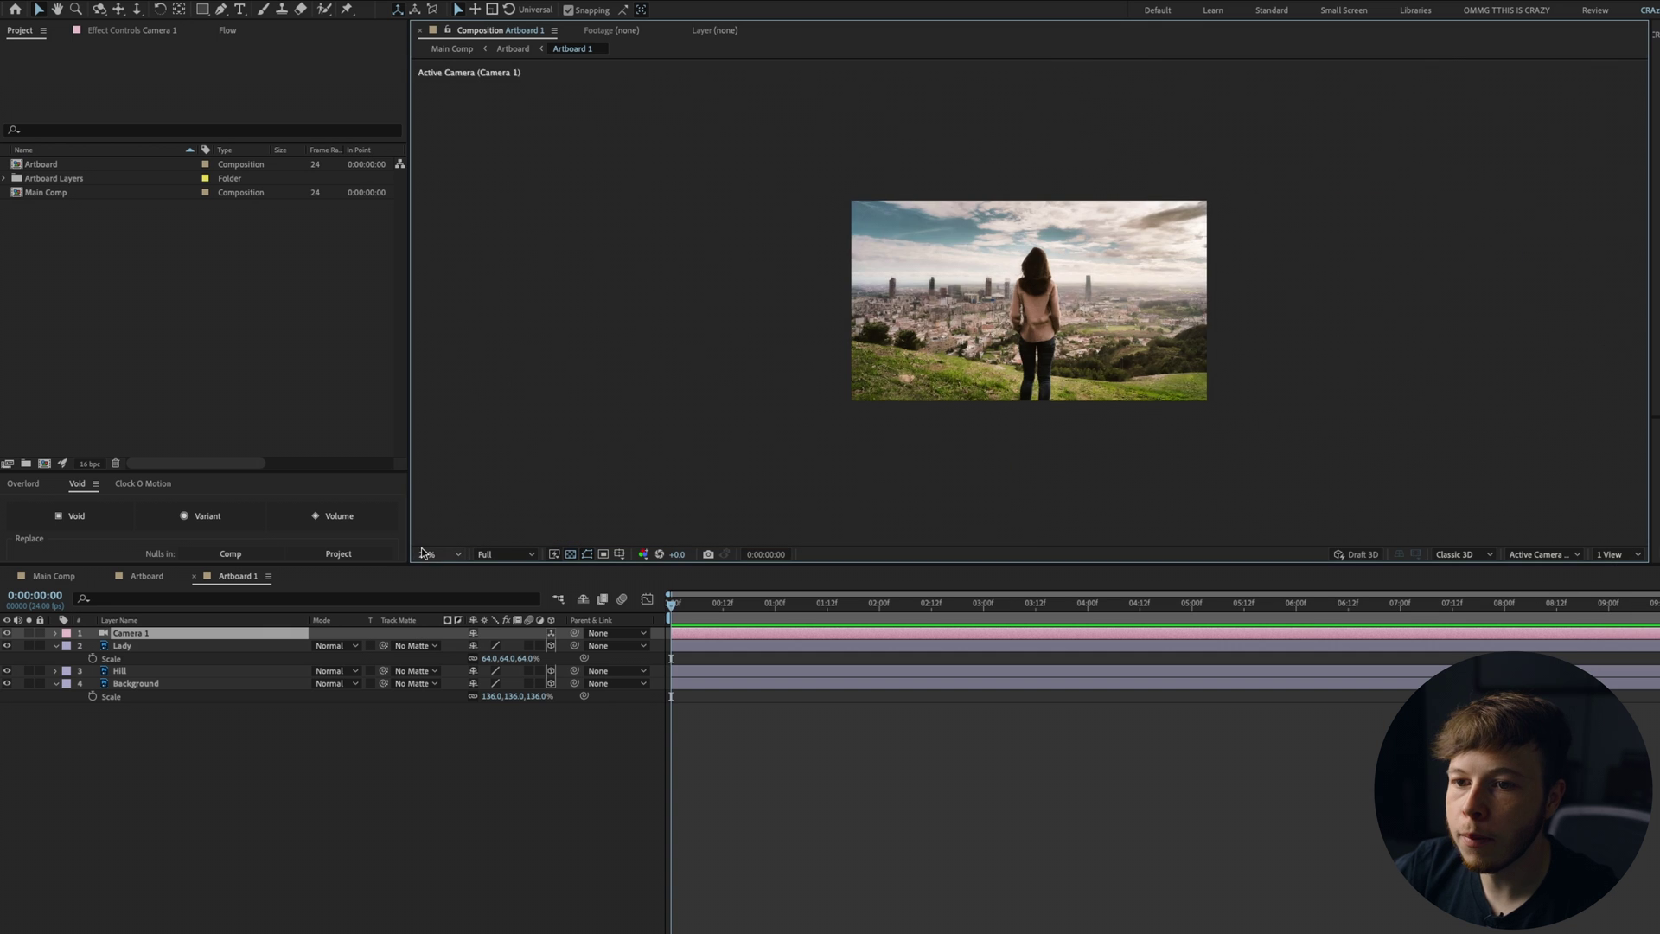
# Lower the camera's Focus Distance to about 1877 pixels, checking the sharpness of the Lady layer up close.
pyautogui.click(57, 633)
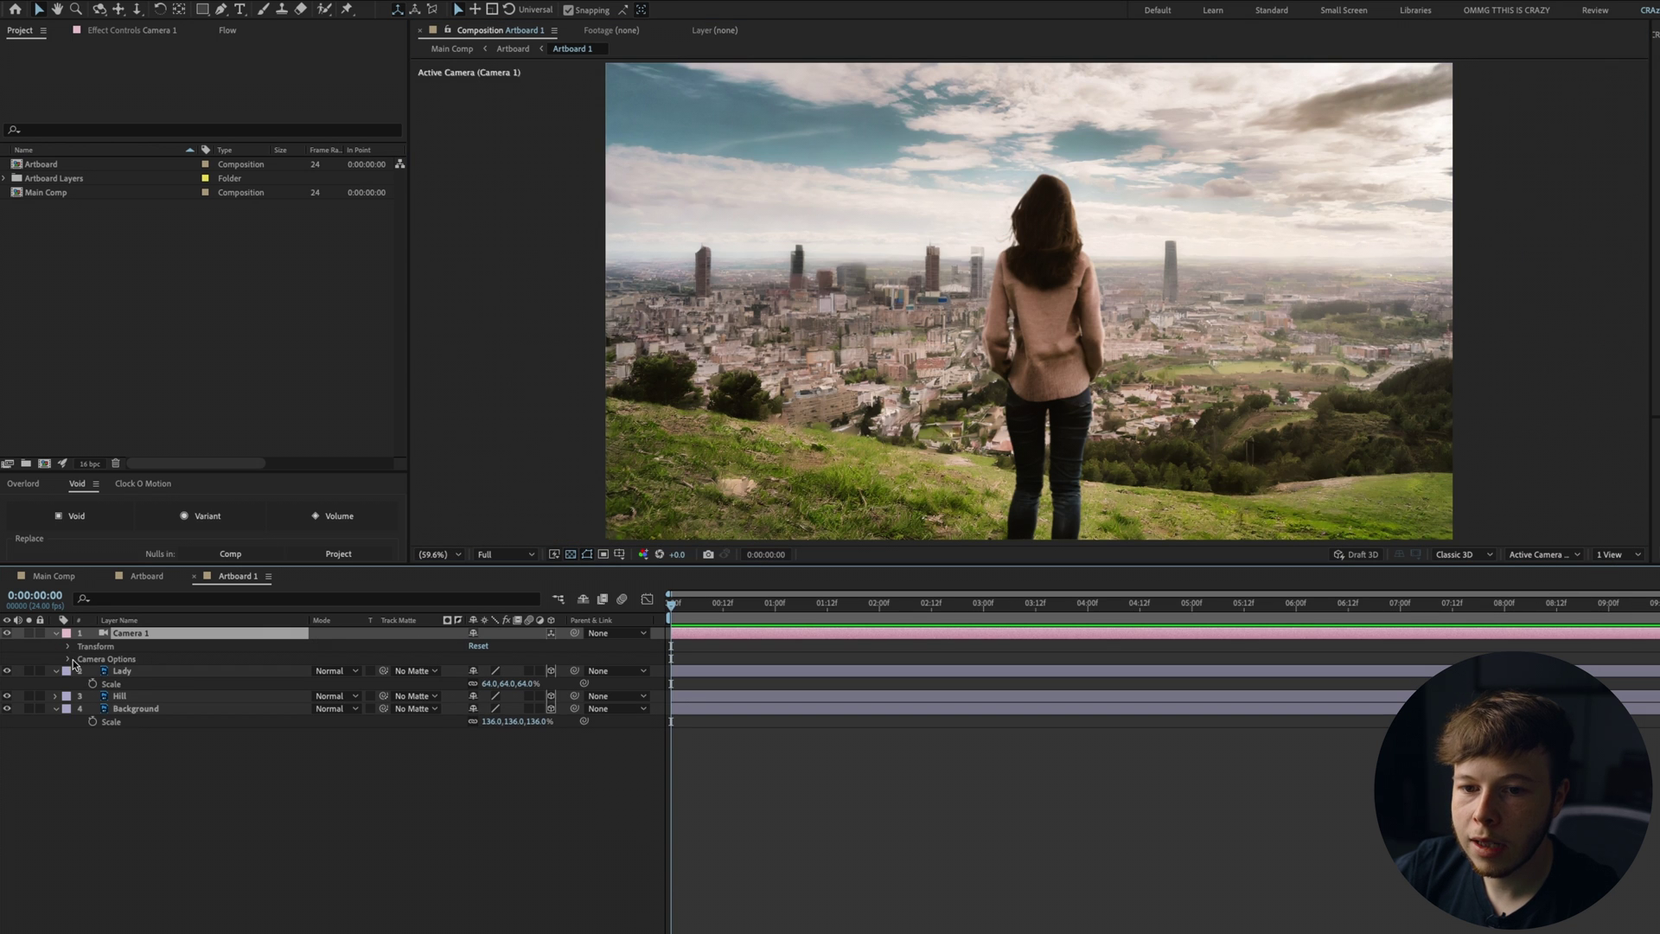
pyautogui.click(67, 660)
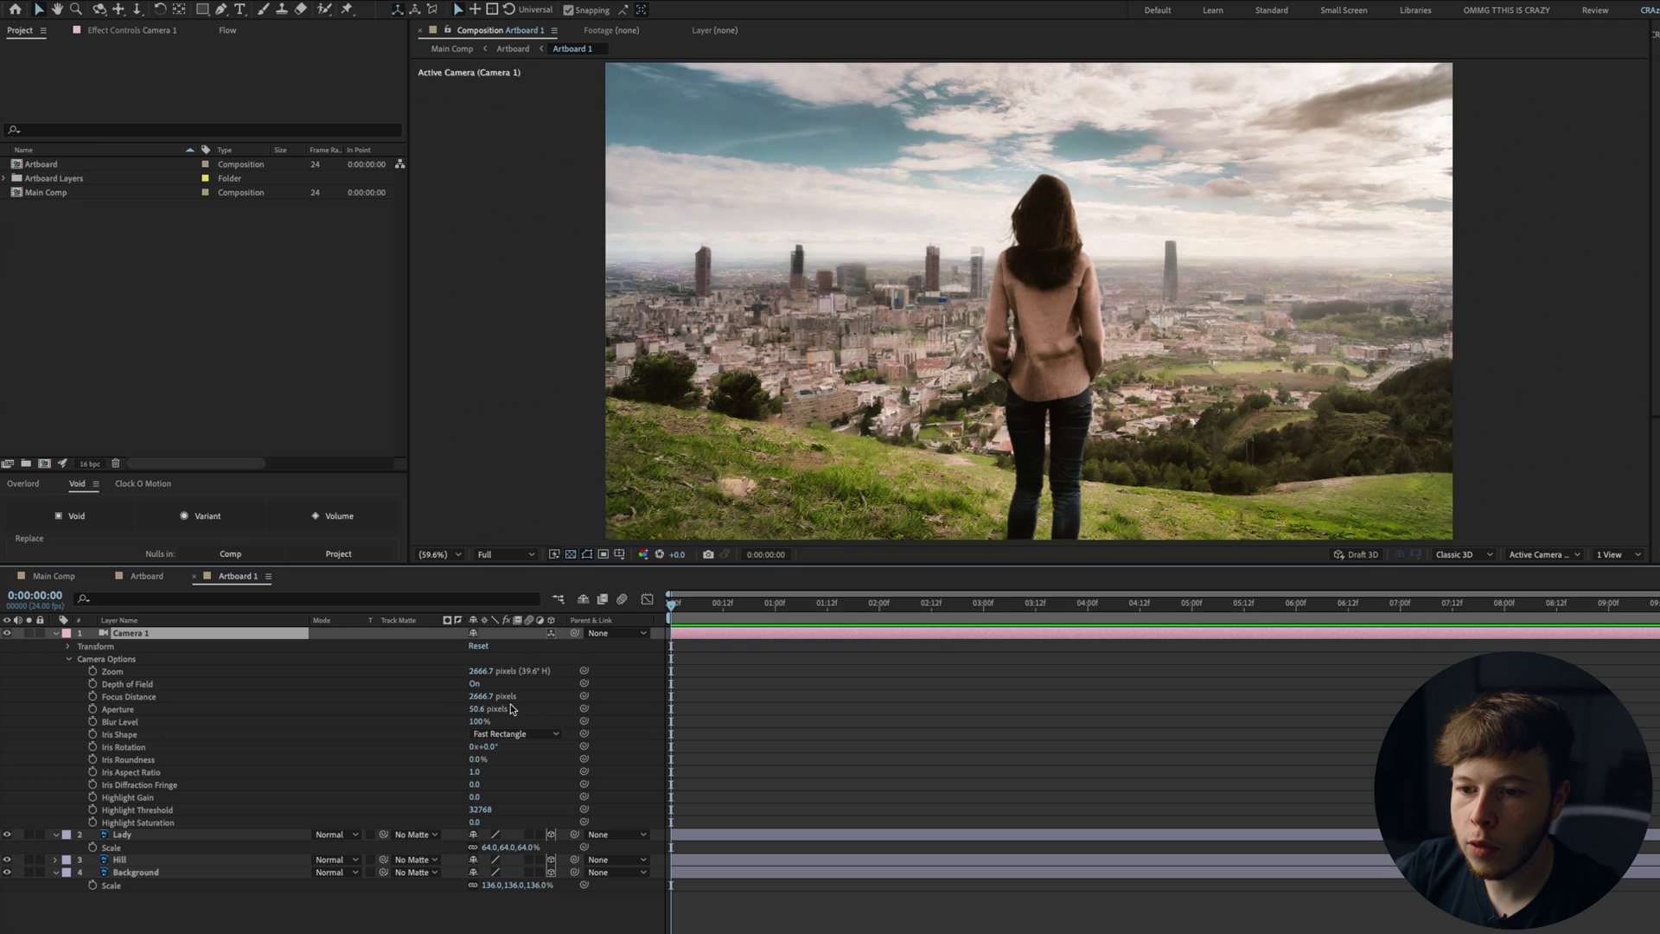
pyautogui.moveTo(479, 697); pyautogui.dragTo(3, 750)
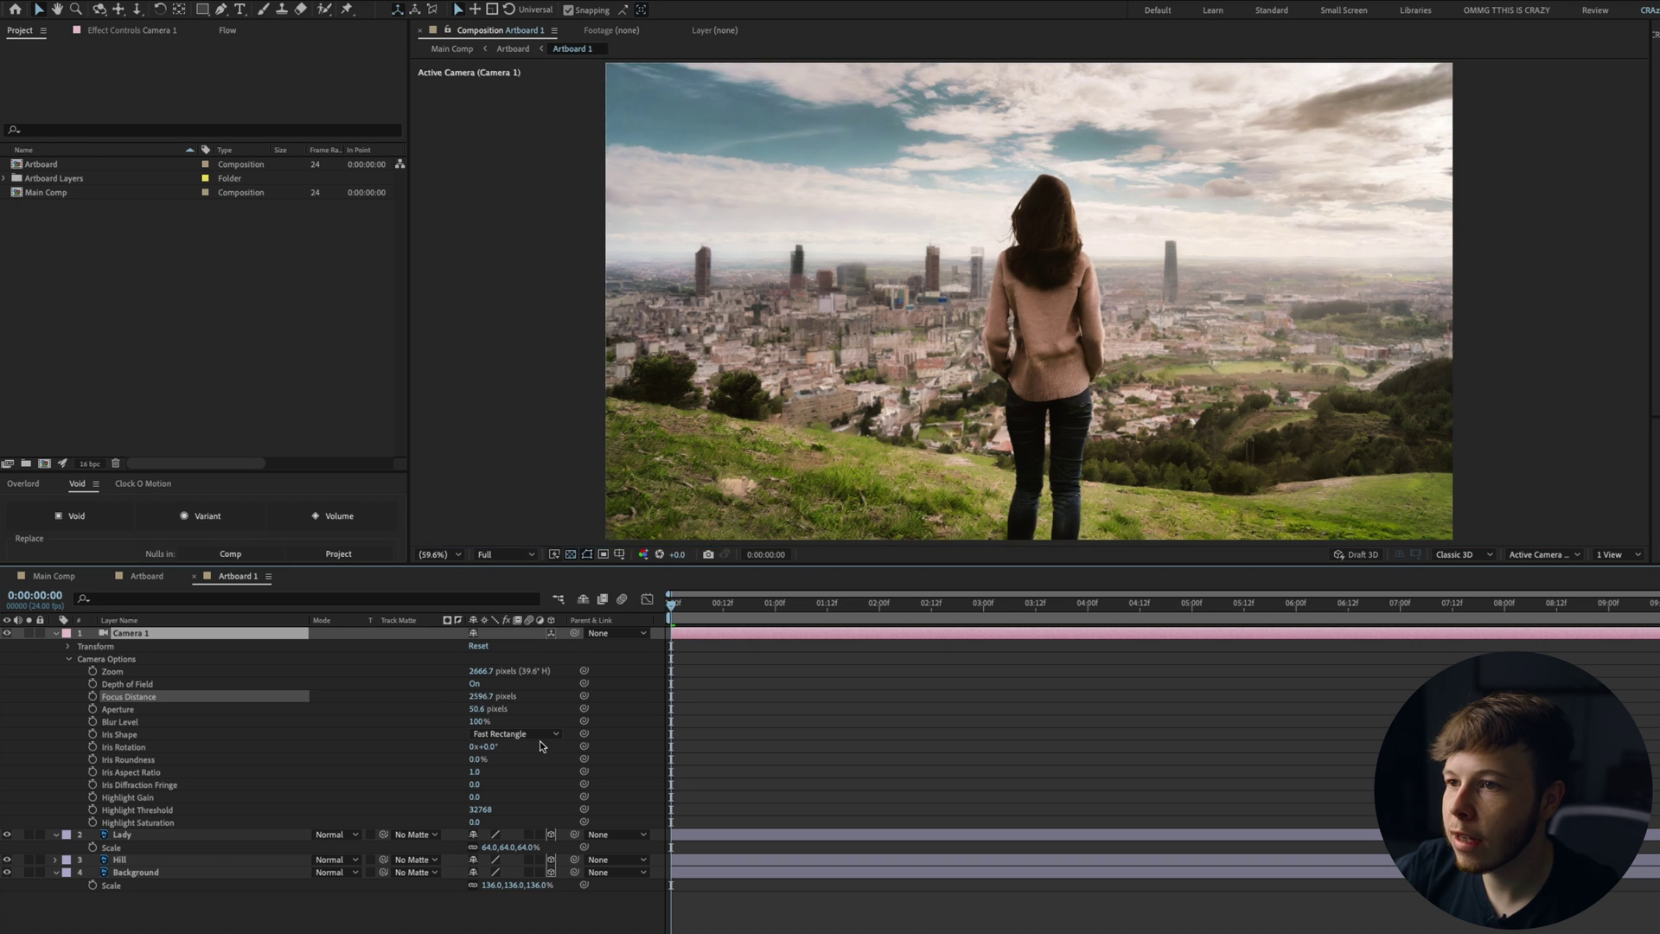
pyautogui.moveTo(540, 741); pyautogui.dragTo(69, 790)
pyautogui.scroll(2, 977, 233)
pyautogui.press('space')
pyautogui.moveTo(1075, 254); pyautogui.dragTo(1087, 300)
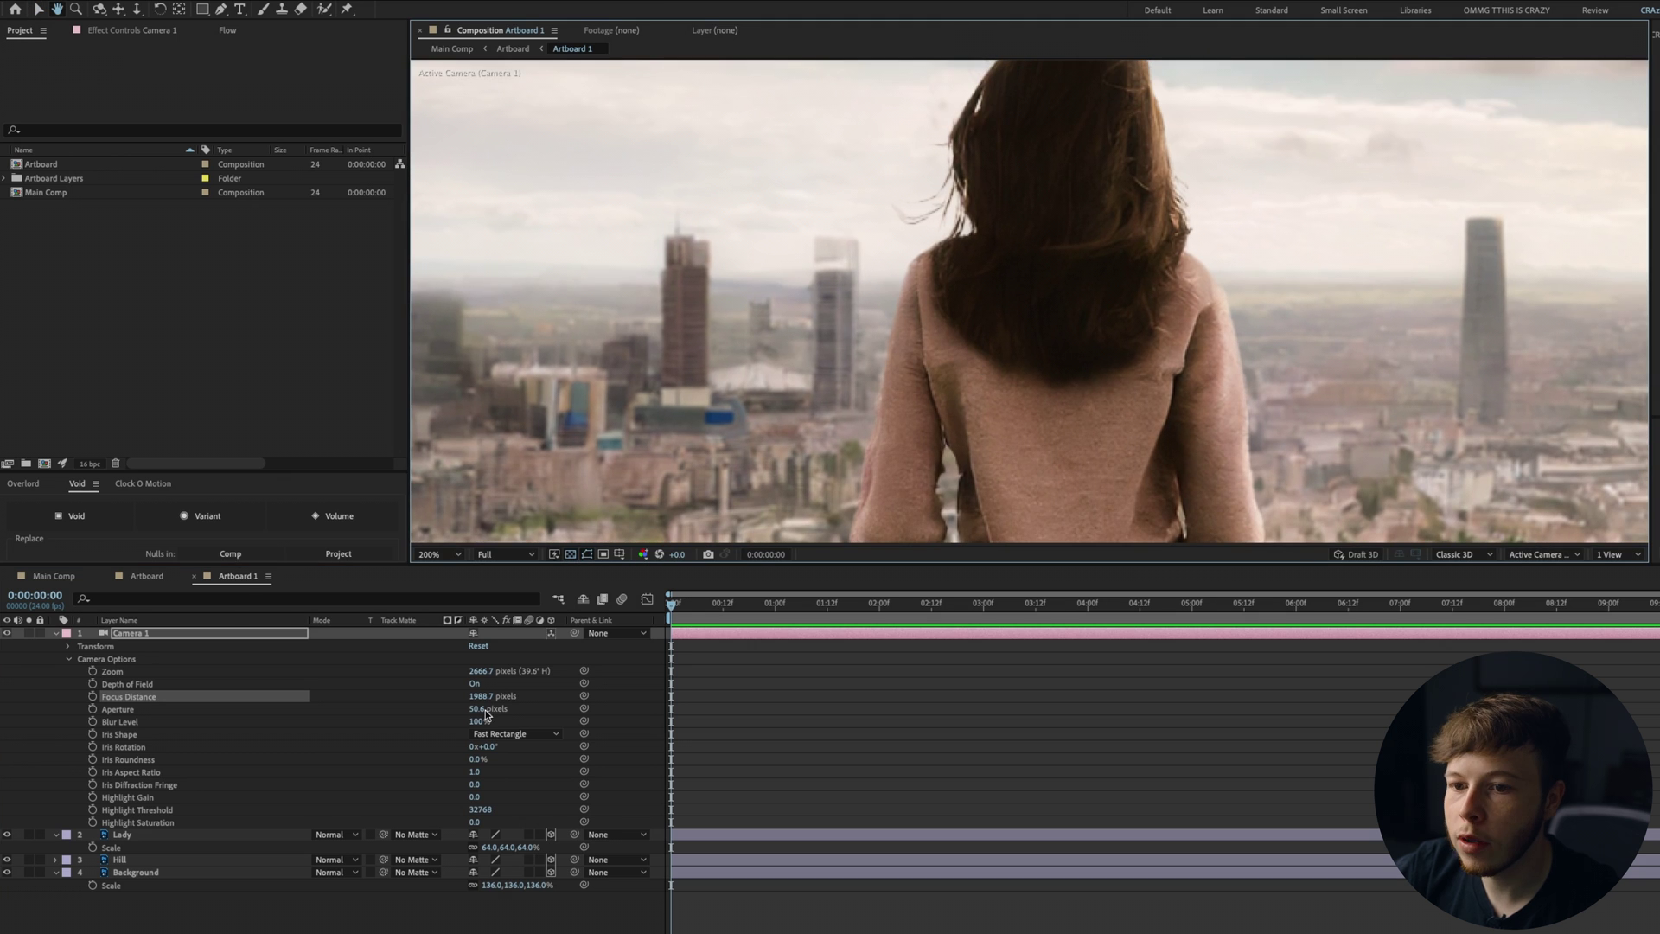
pyautogui.moveTo(493, 696); pyautogui.dragTo(459, 757)
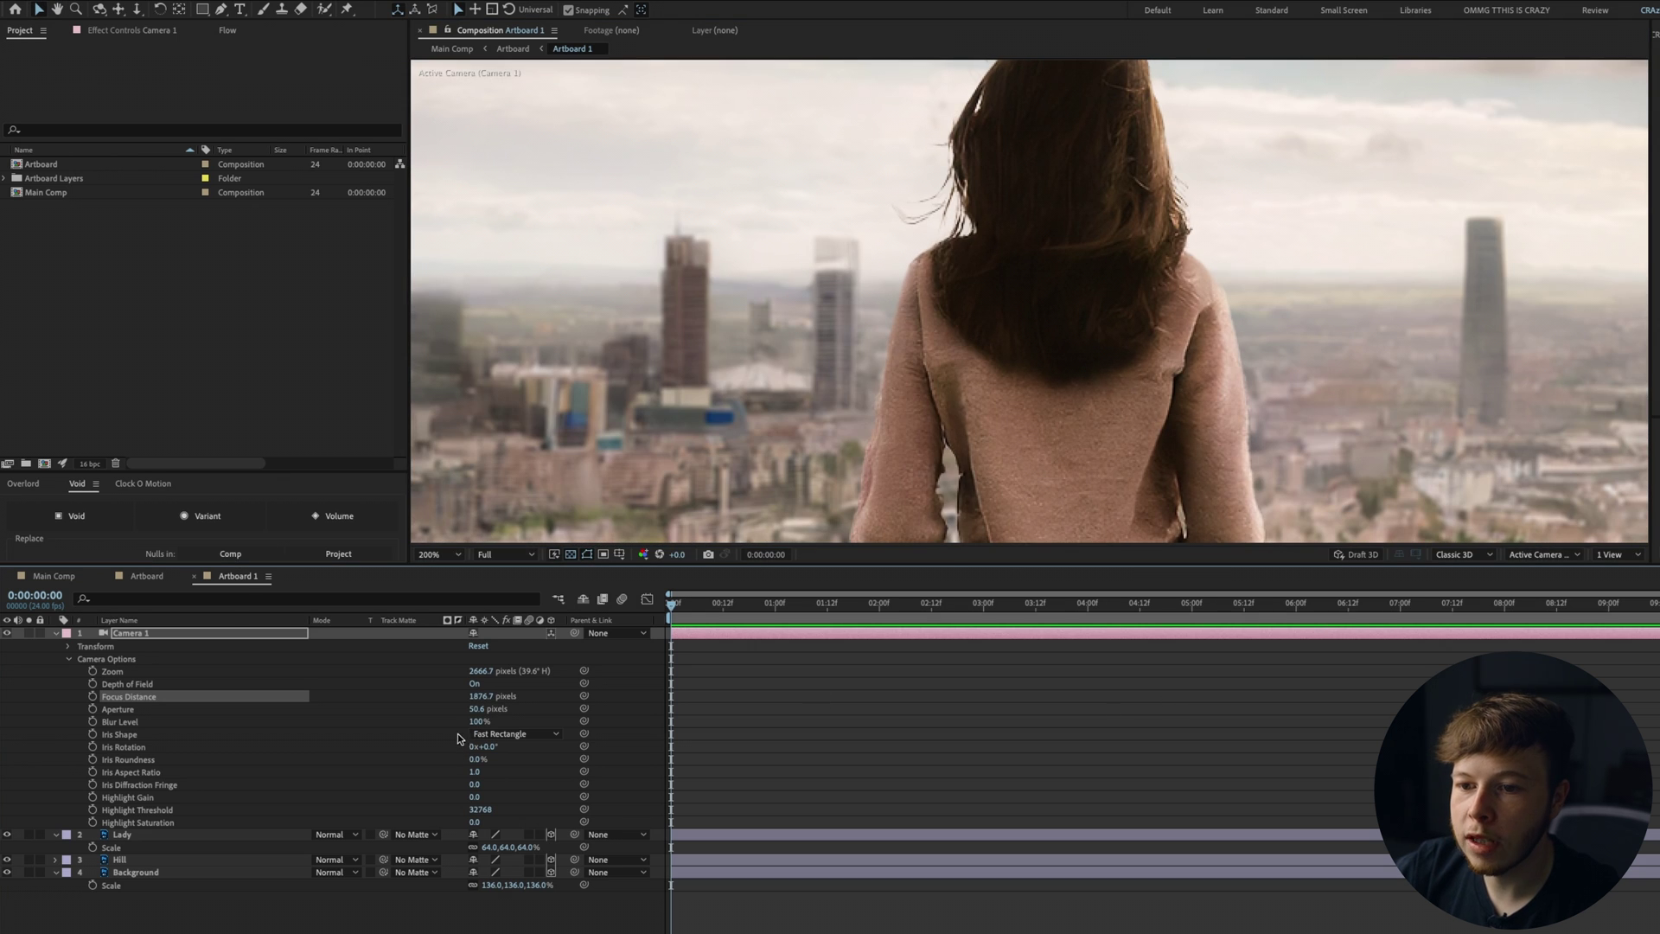
# Raise the camera's Aperture to 149.6 pixels for a stronger background blur and set its Focus Distance to 1730.7 pixels.
pyautogui.moveTo(481, 709); pyautogui.dragTo(557, 720)
pyautogui.click(439, 554)
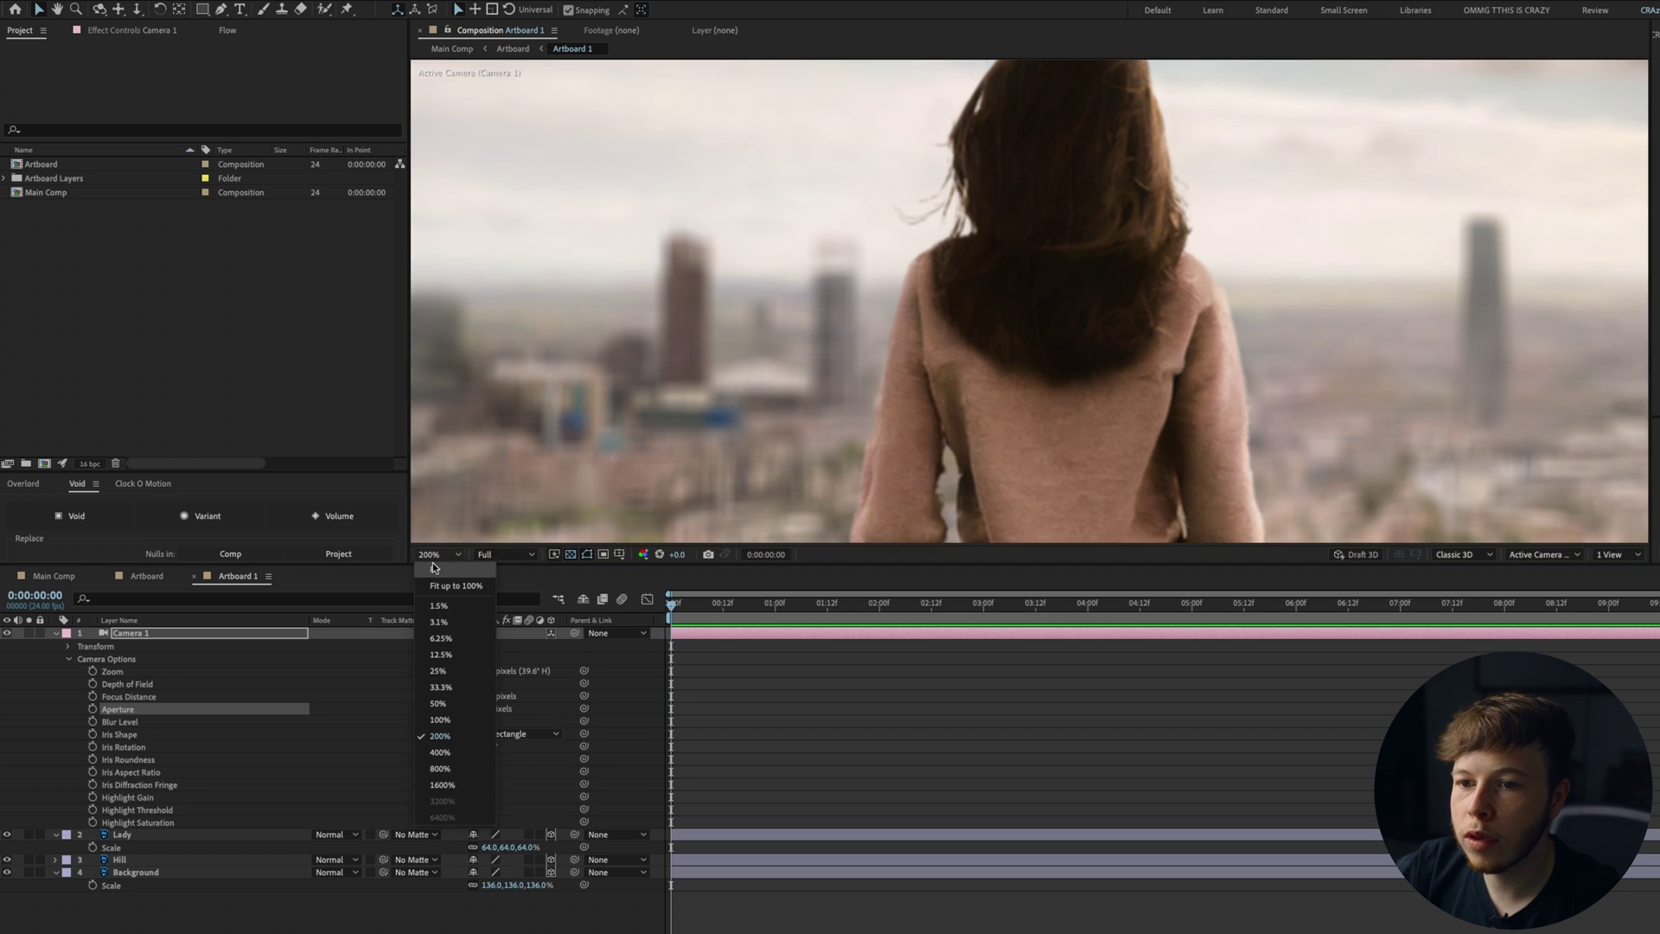
pyautogui.click(450, 582)
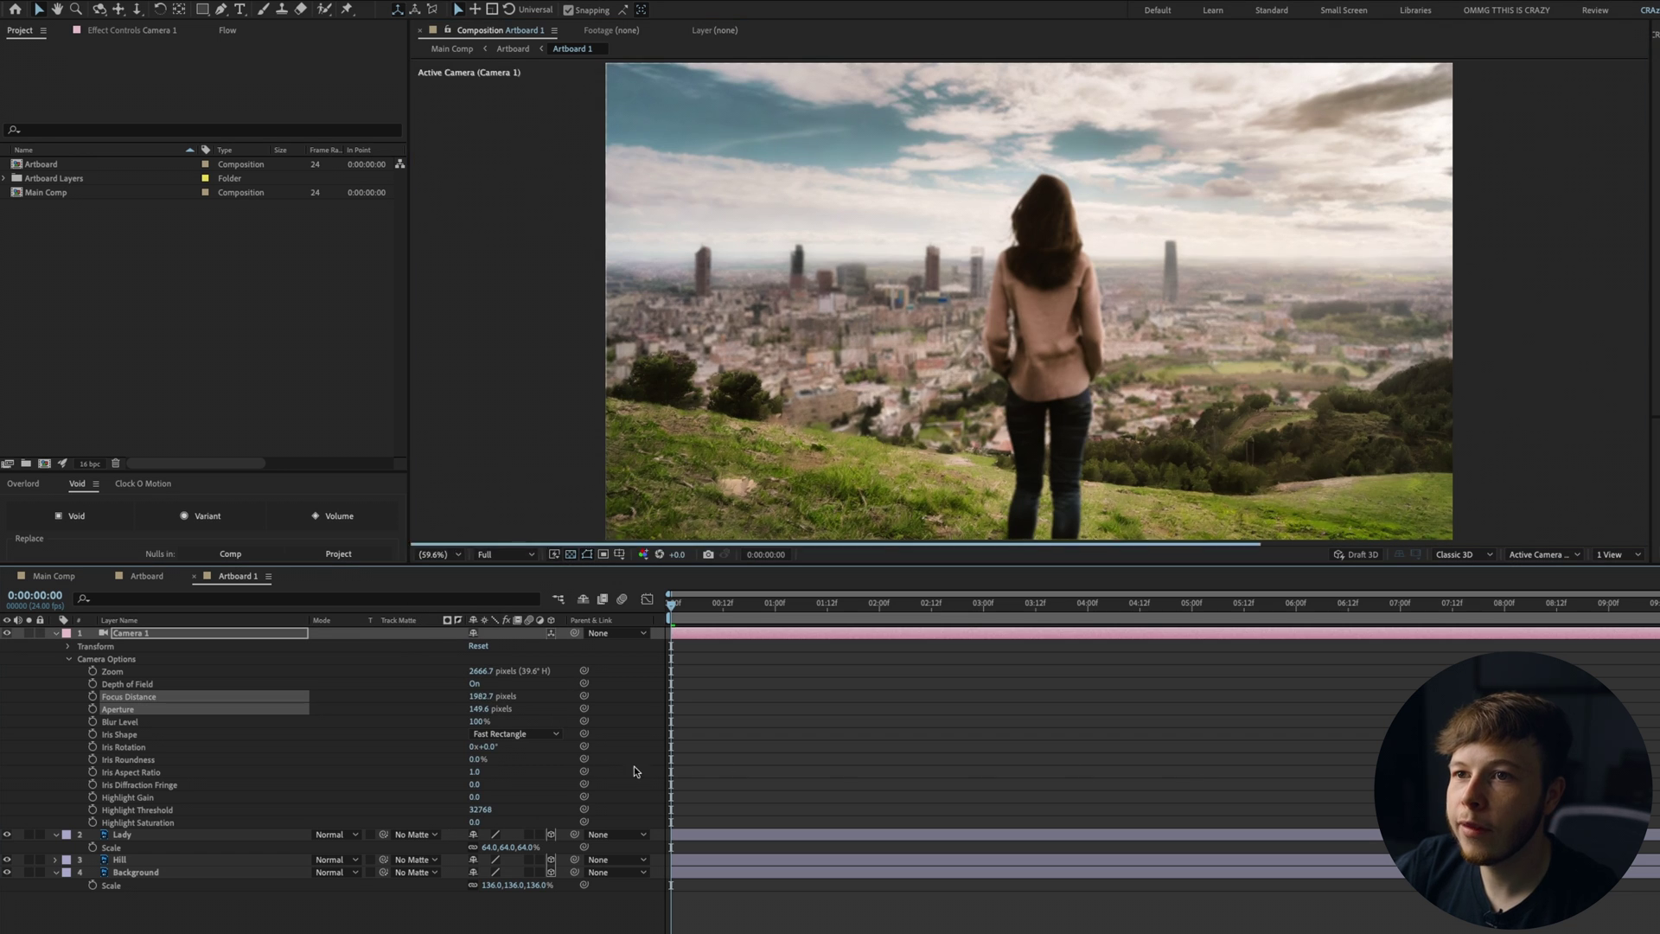
pyautogui.moveTo(488, 696); pyautogui.dragTo(543, 745)
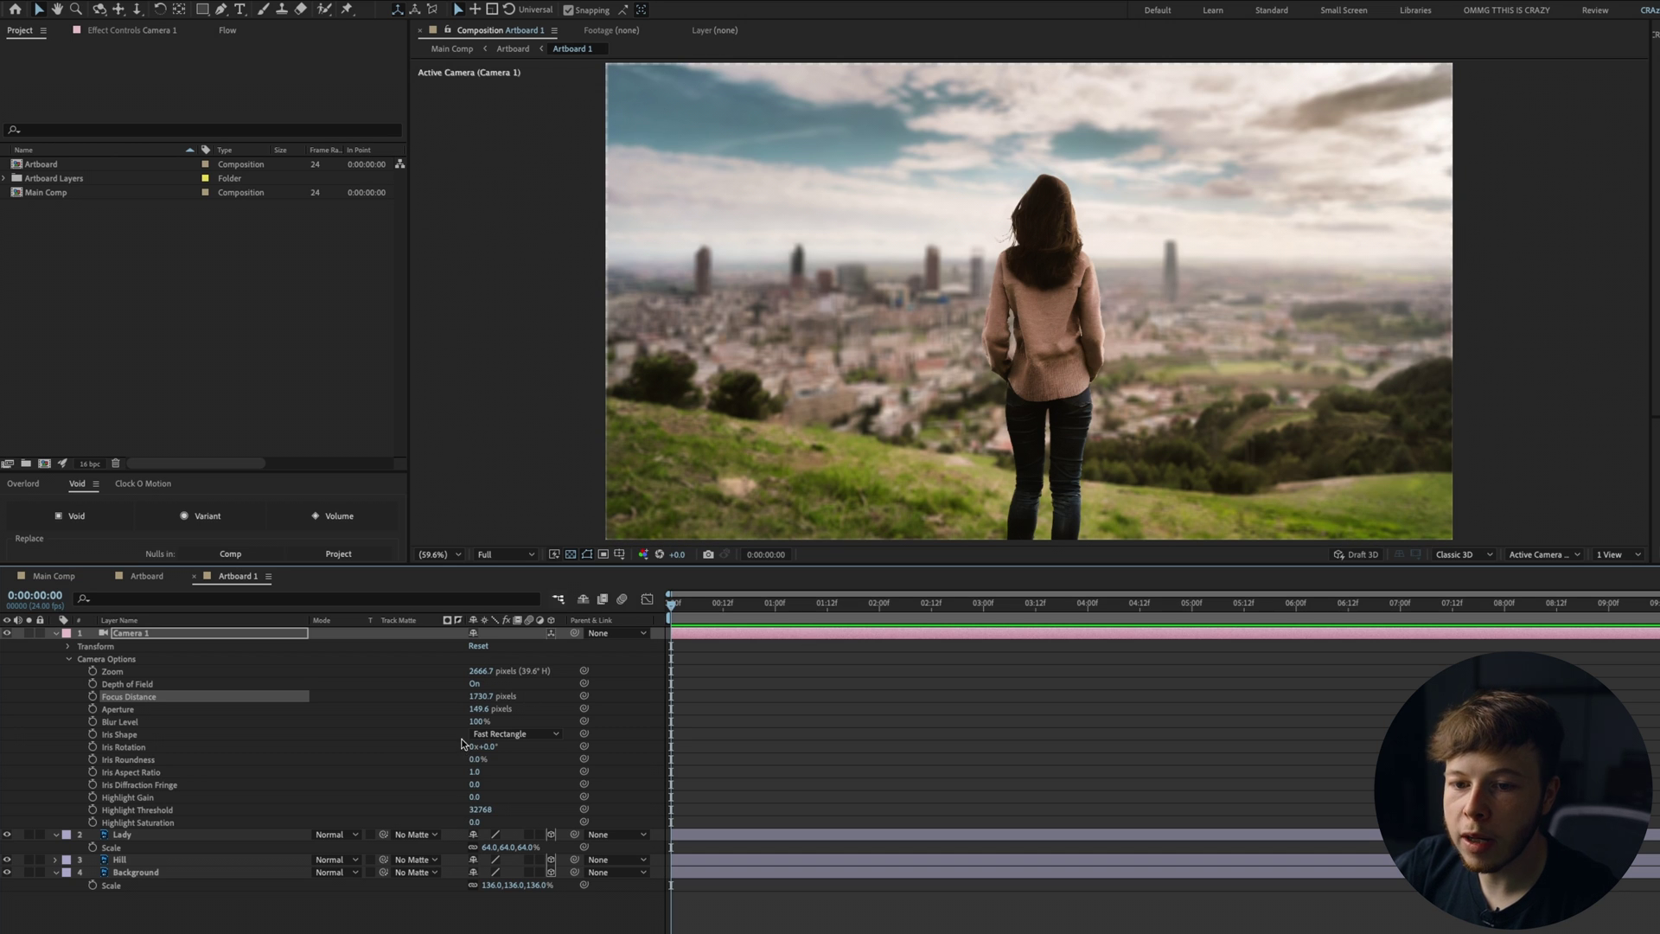
pyautogui.moveTo(208, 913); pyautogui.dragTo(154, 838)
pyautogui.click(309, 919)
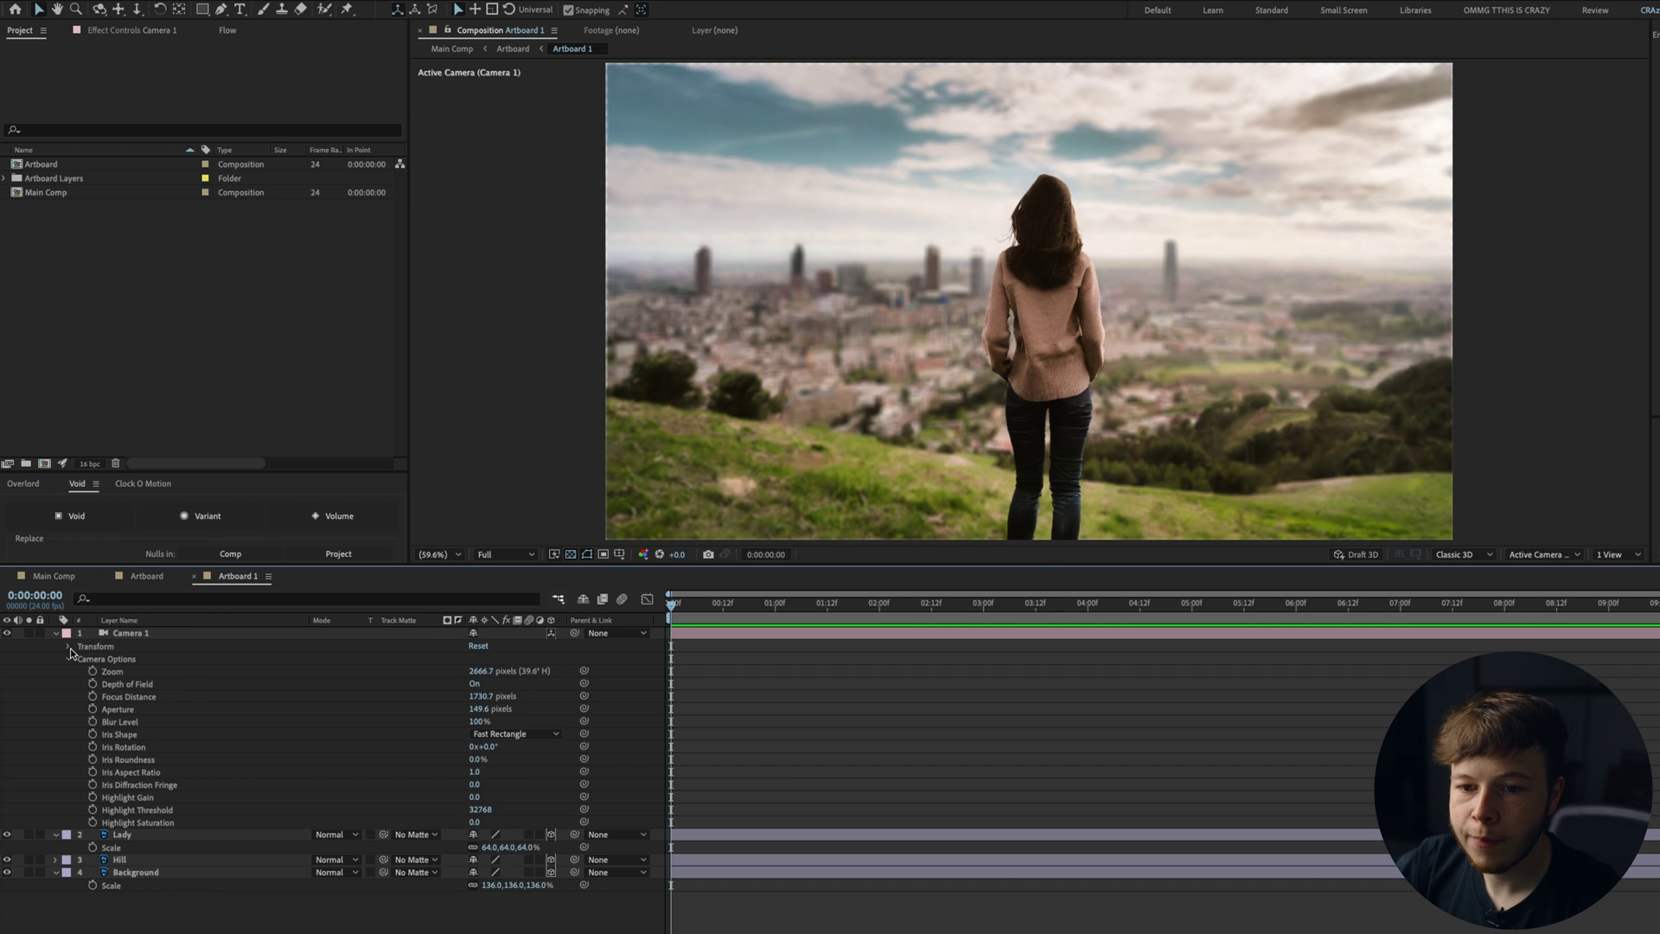
pyautogui.moveTo(473, 677); pyautogui.dragTo(501, 675)
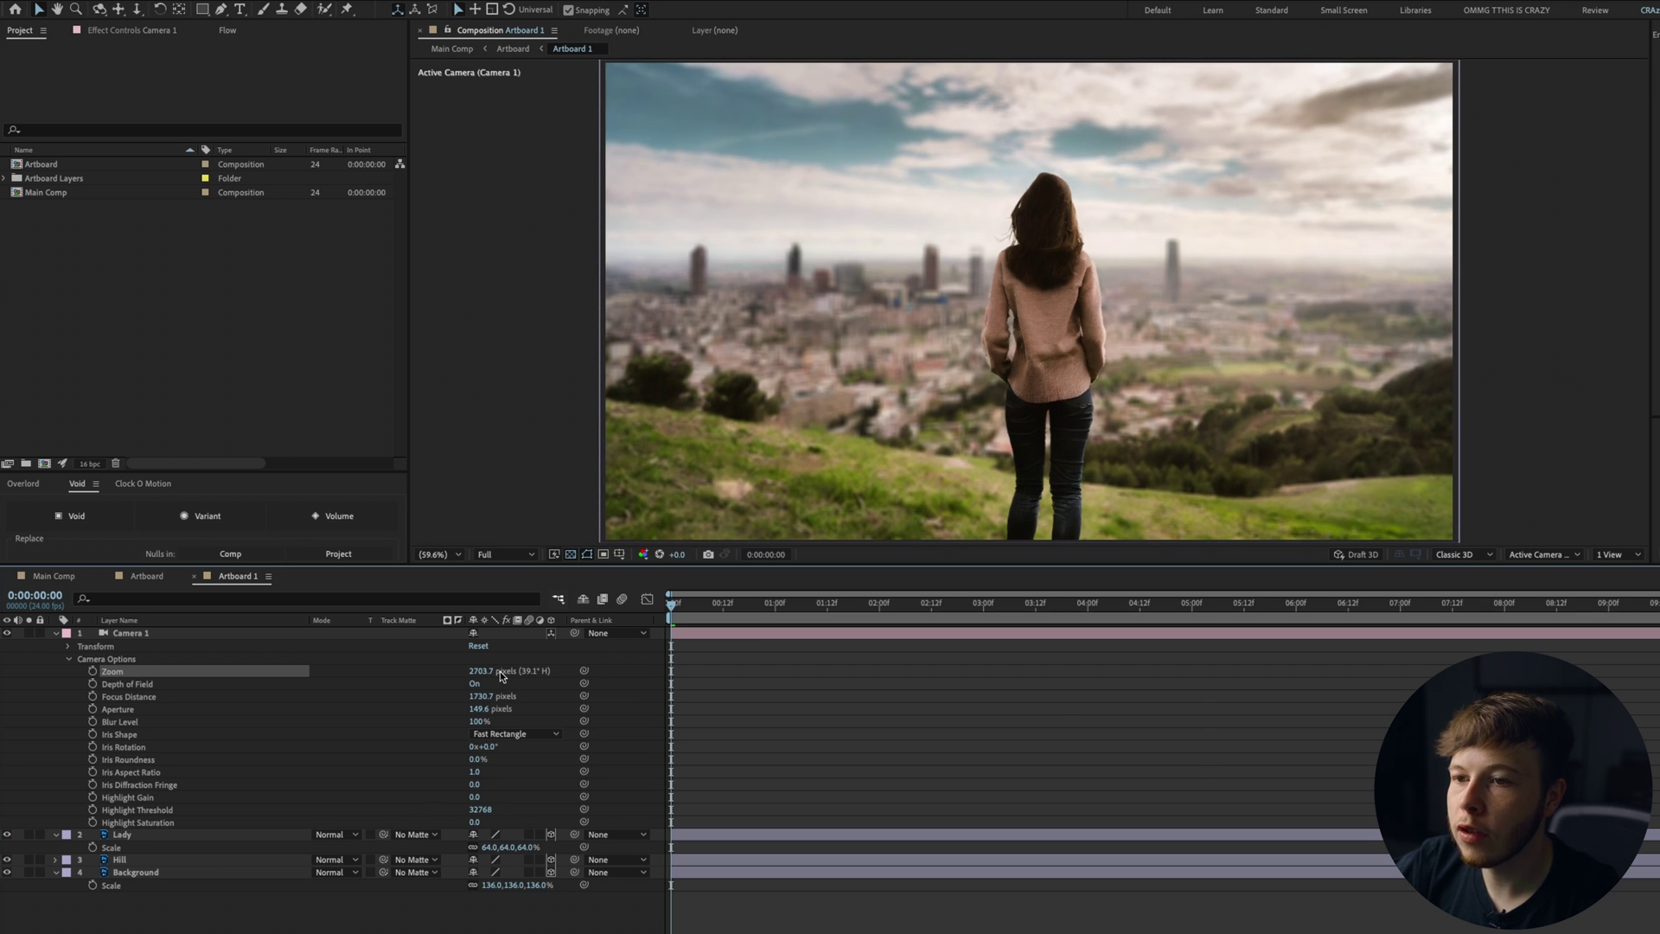
pyautogui.press('super+z')
pyautogui.click(1051, 706)
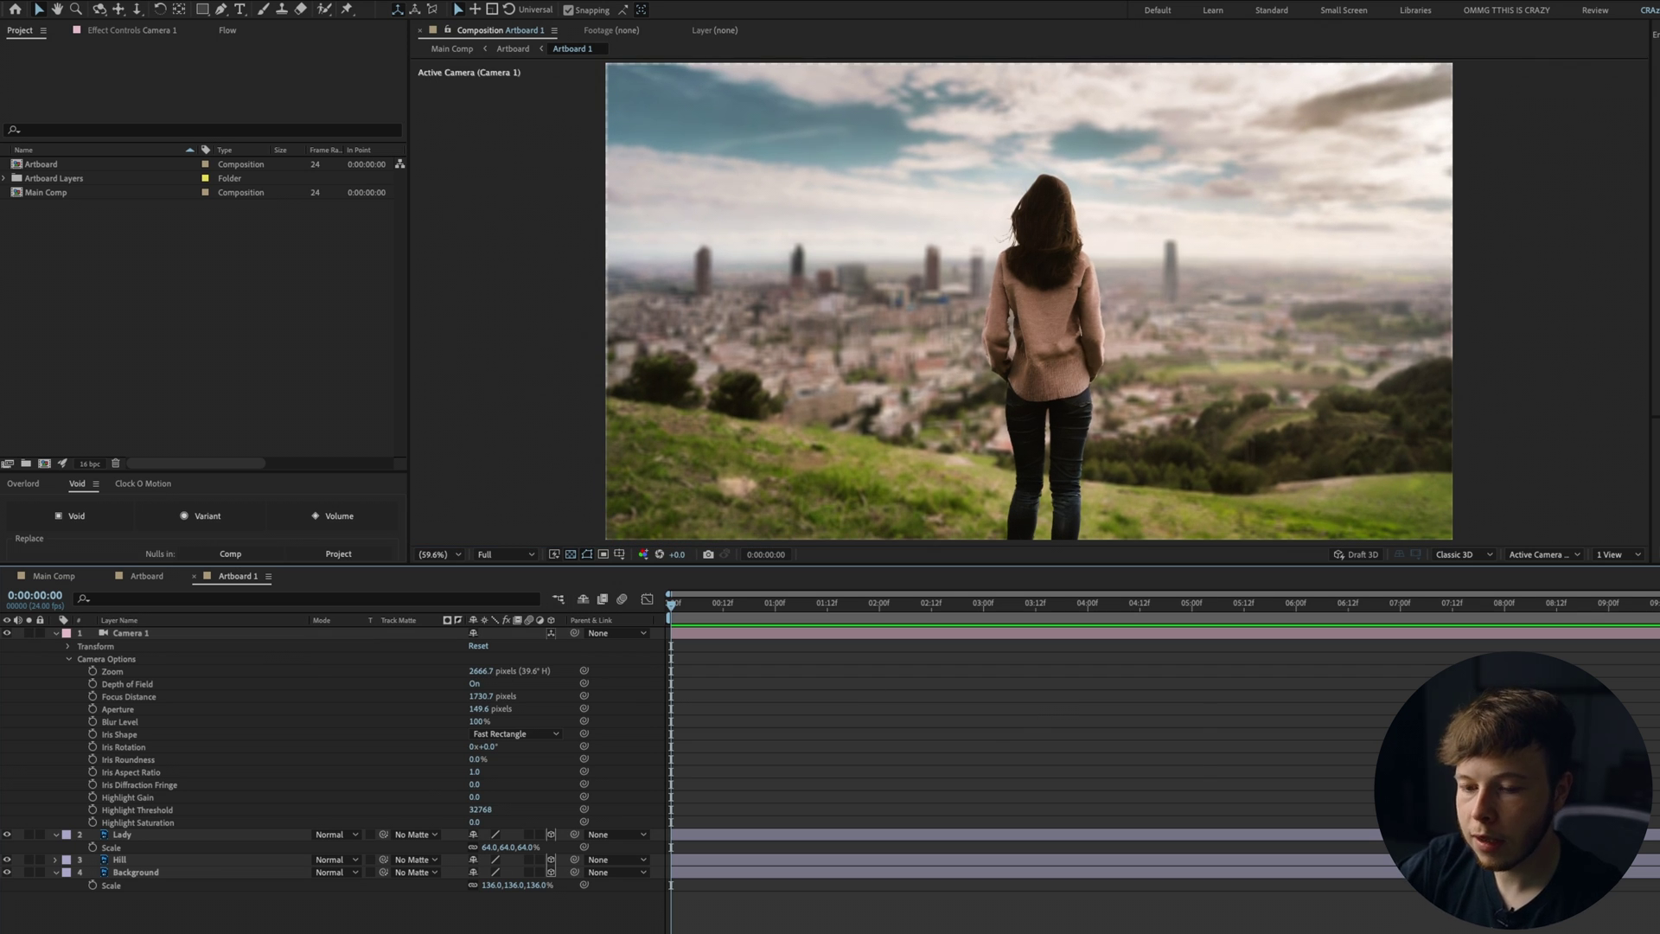
# Add an adjustment layer above the camera and apply the Transform effect to it.
pyautogui.hotkey('ctrl', 'alt', 'y')
pyautogui.hotkey('ctrl', 'space')
pyautogui.write('tran')
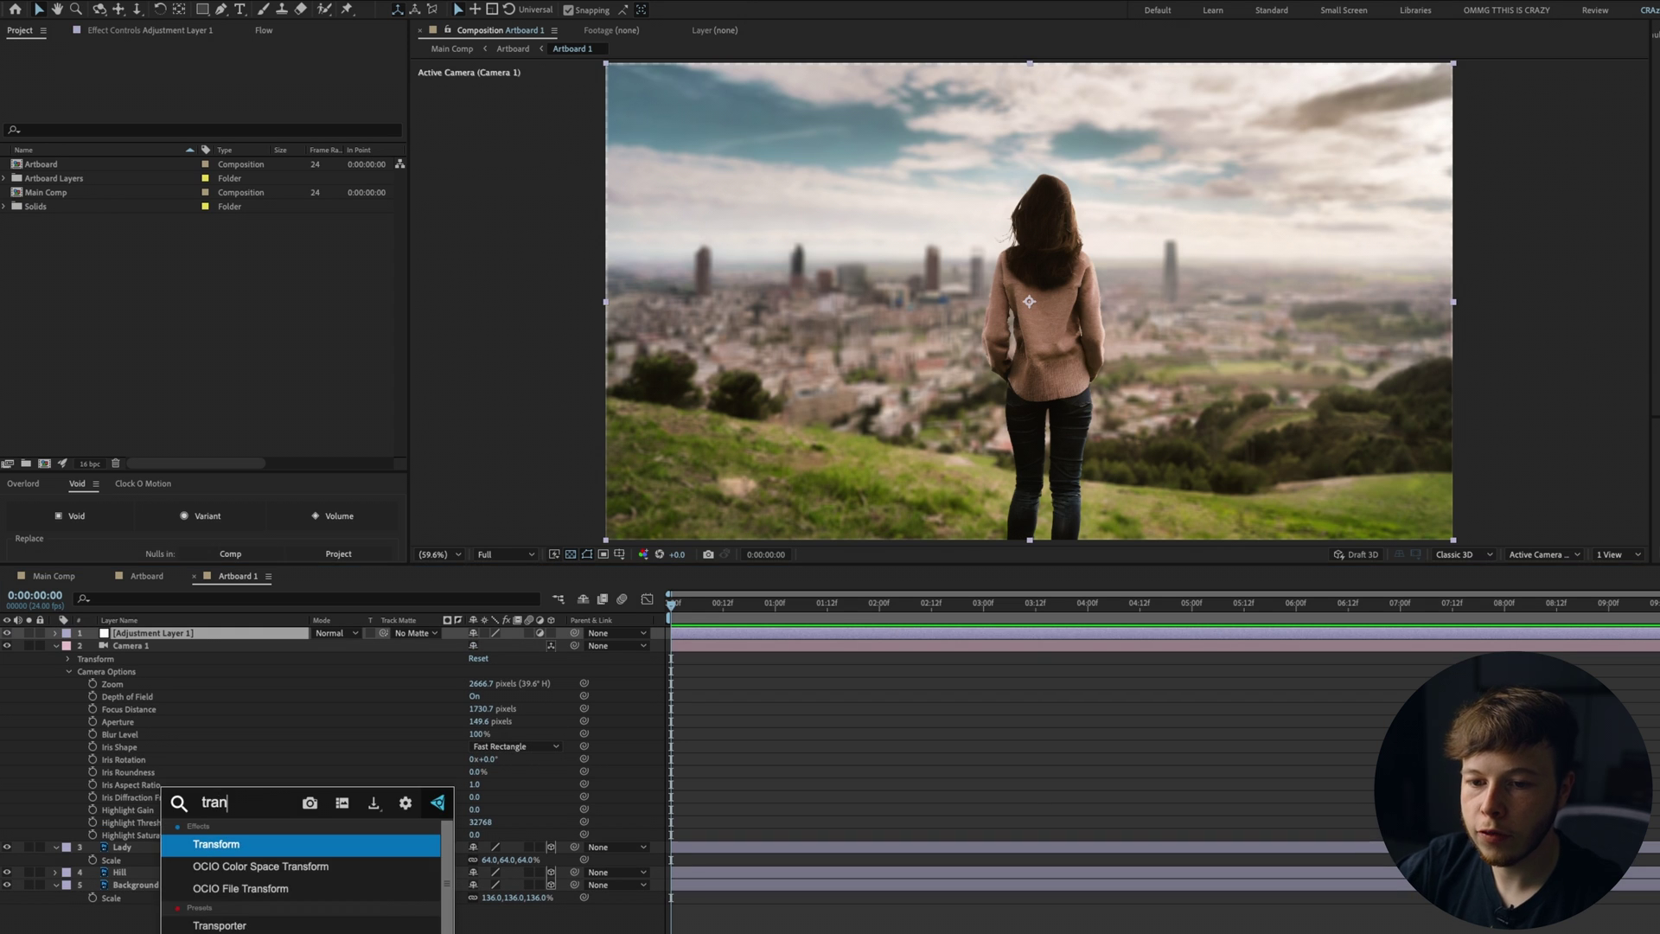
pyautogui.press('Return')
# Set the adjustment layer's Transform effect Scale to 101 to push the blurred image edges out of frame.
pyautogui.click(155, 36)
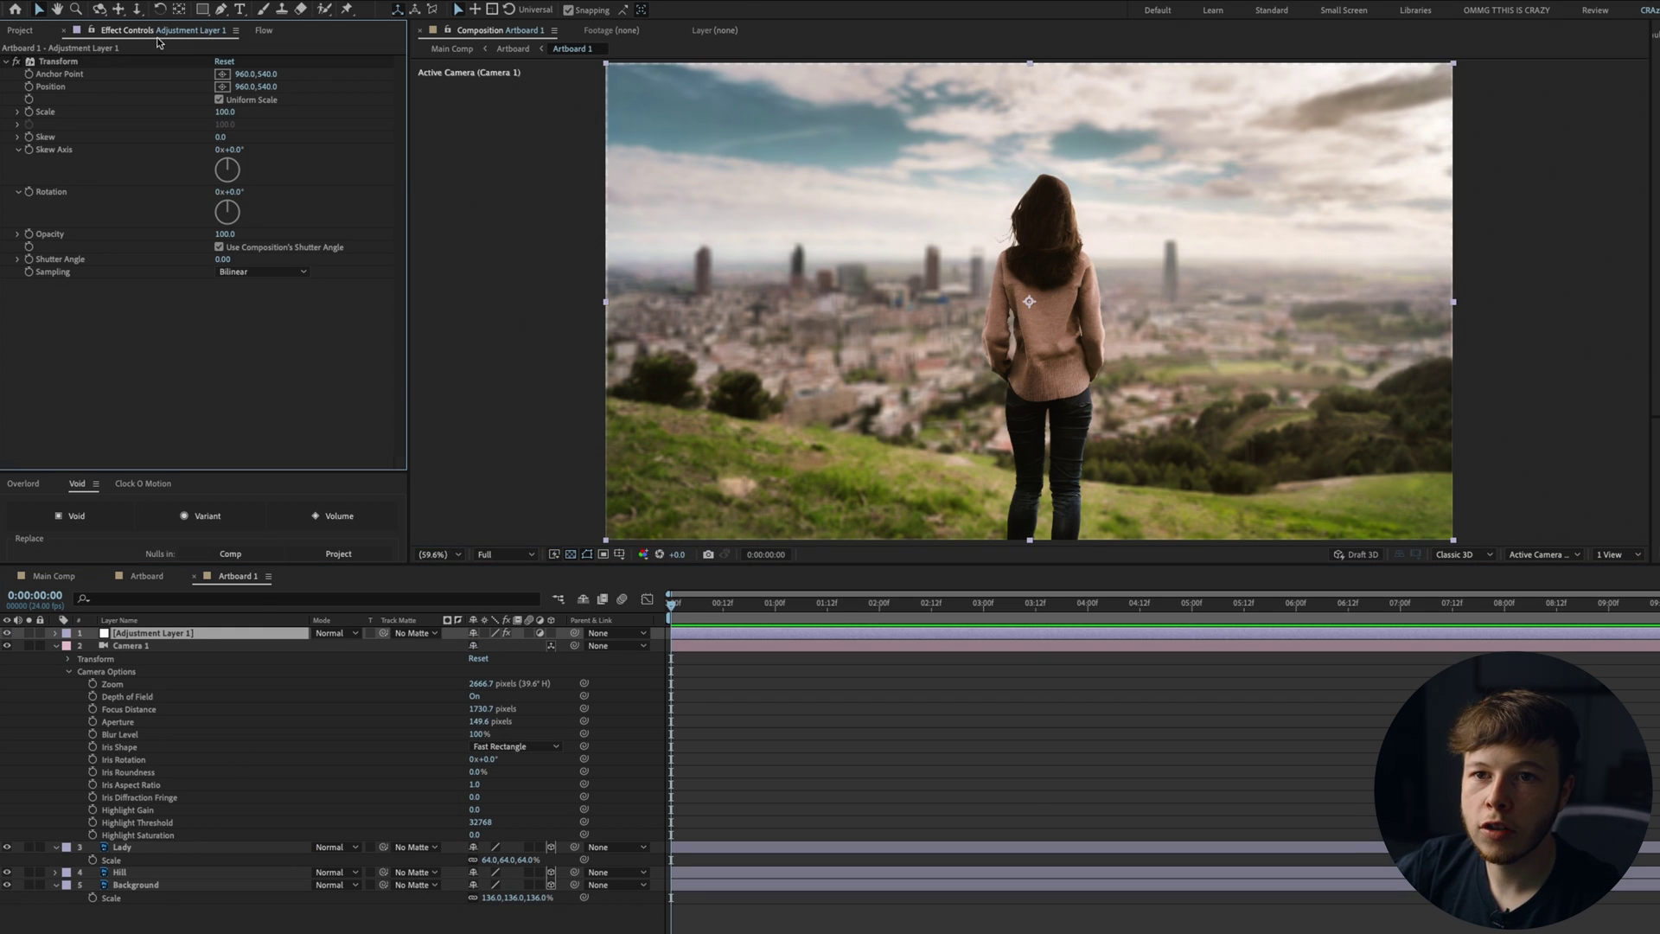
pyautogui.moveTo(227, 113); pyautogui.dragTo(235, 121)
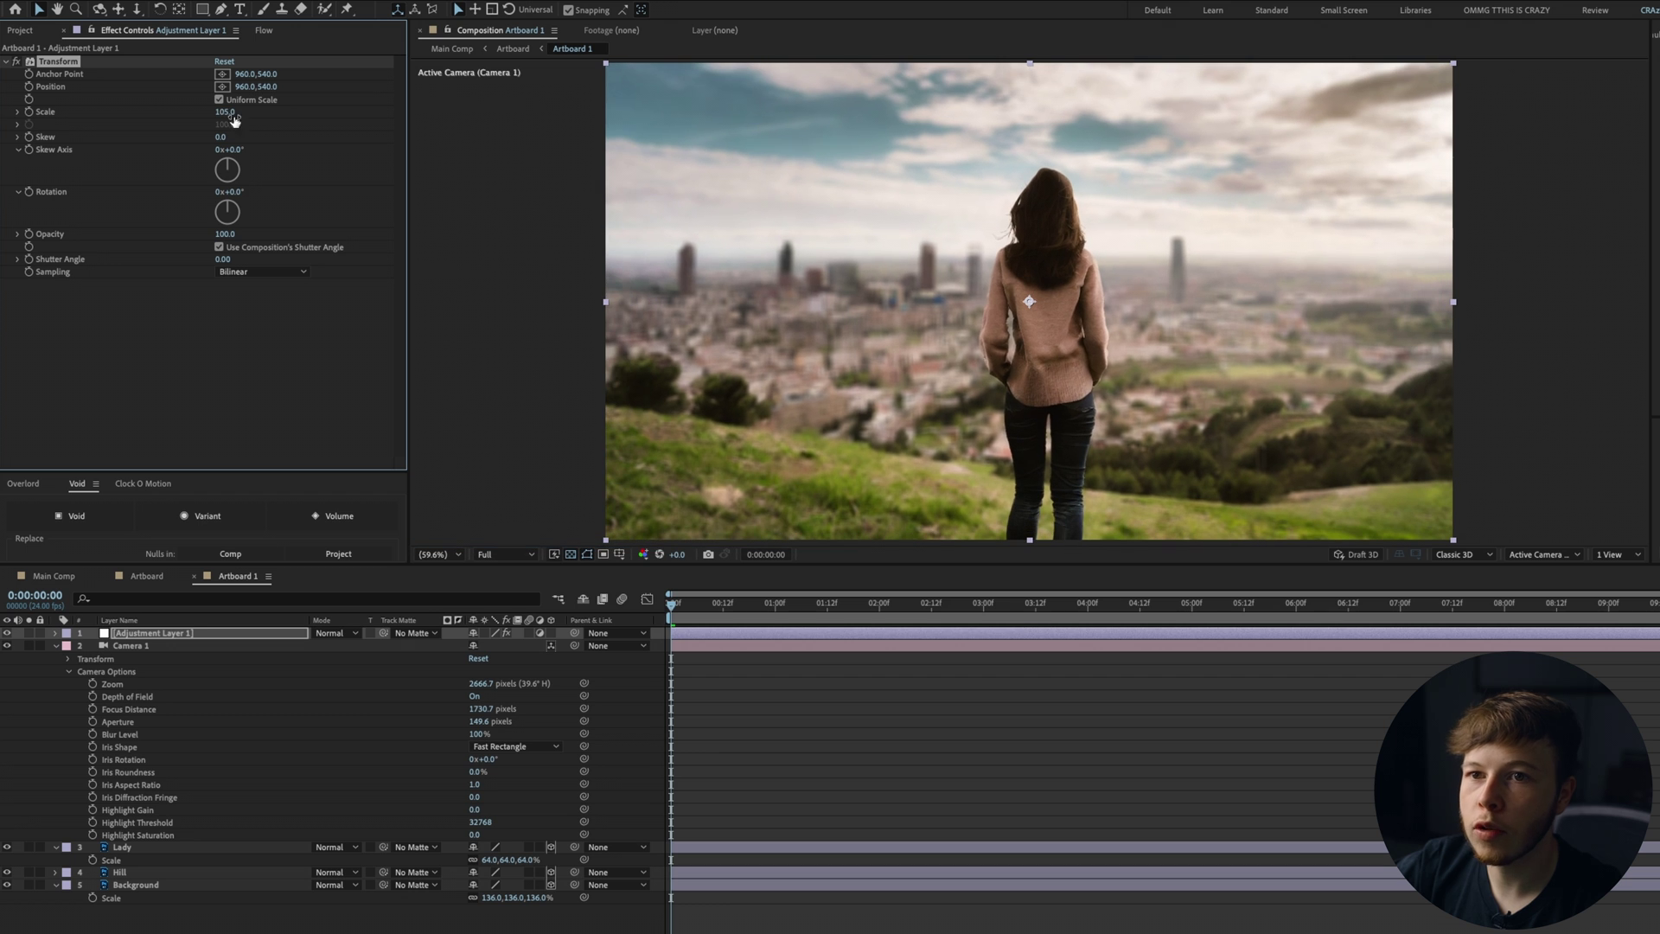
pyautogui.click(228, 115)
pyautogui.press('Return')
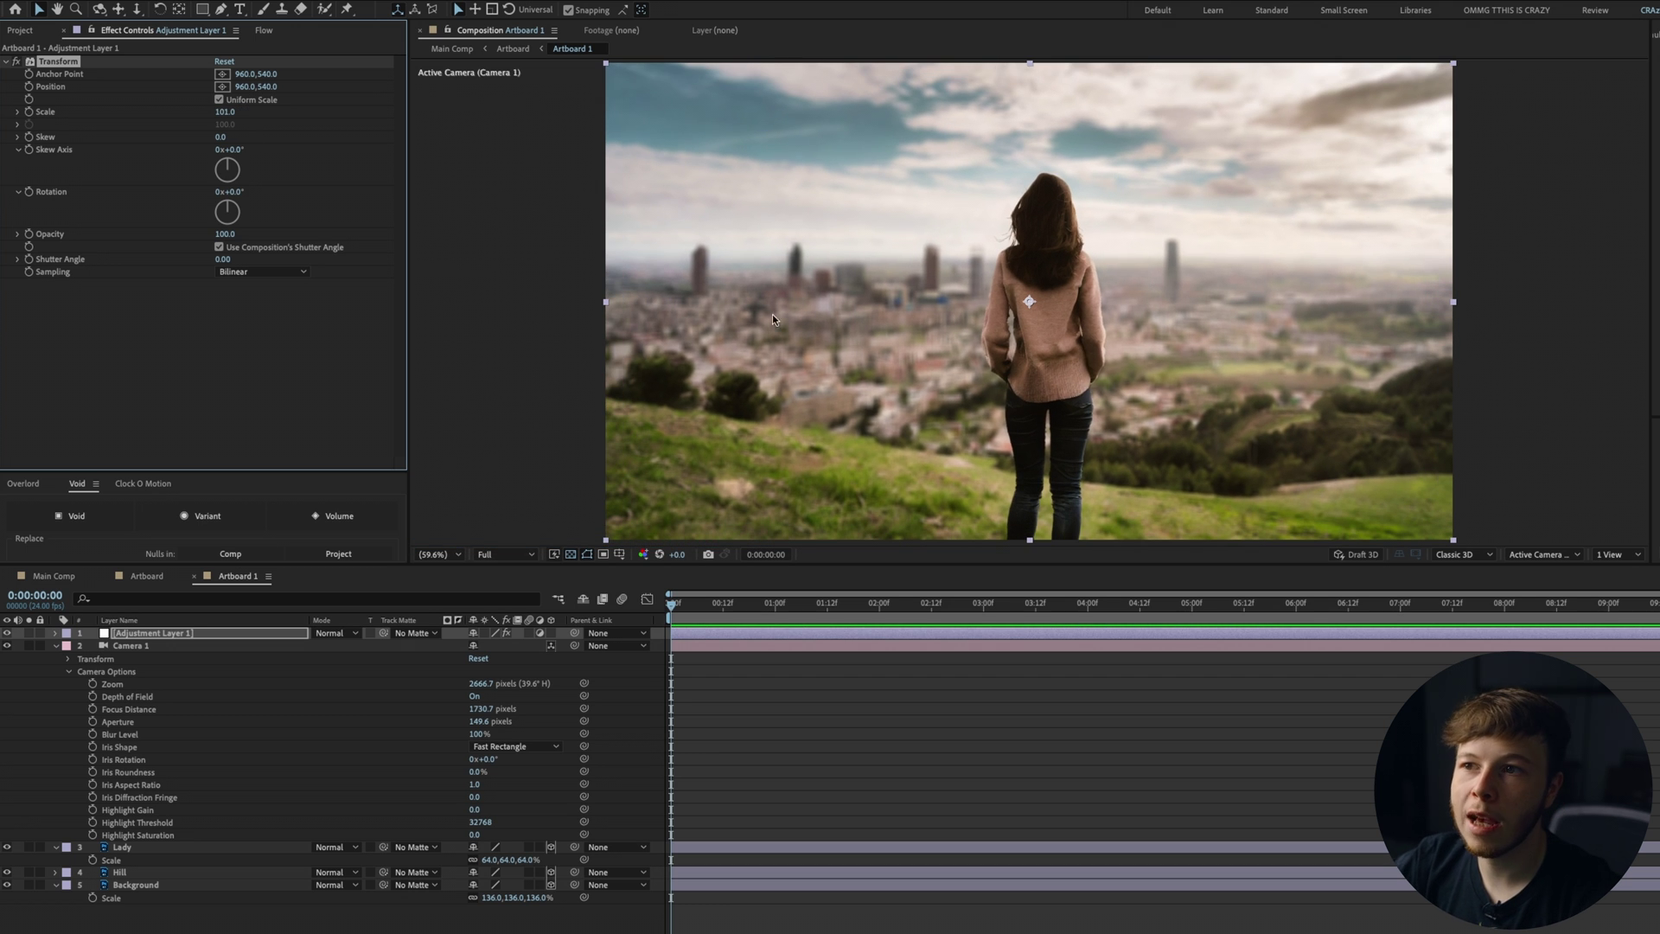
pyautogui.click(963, 715)
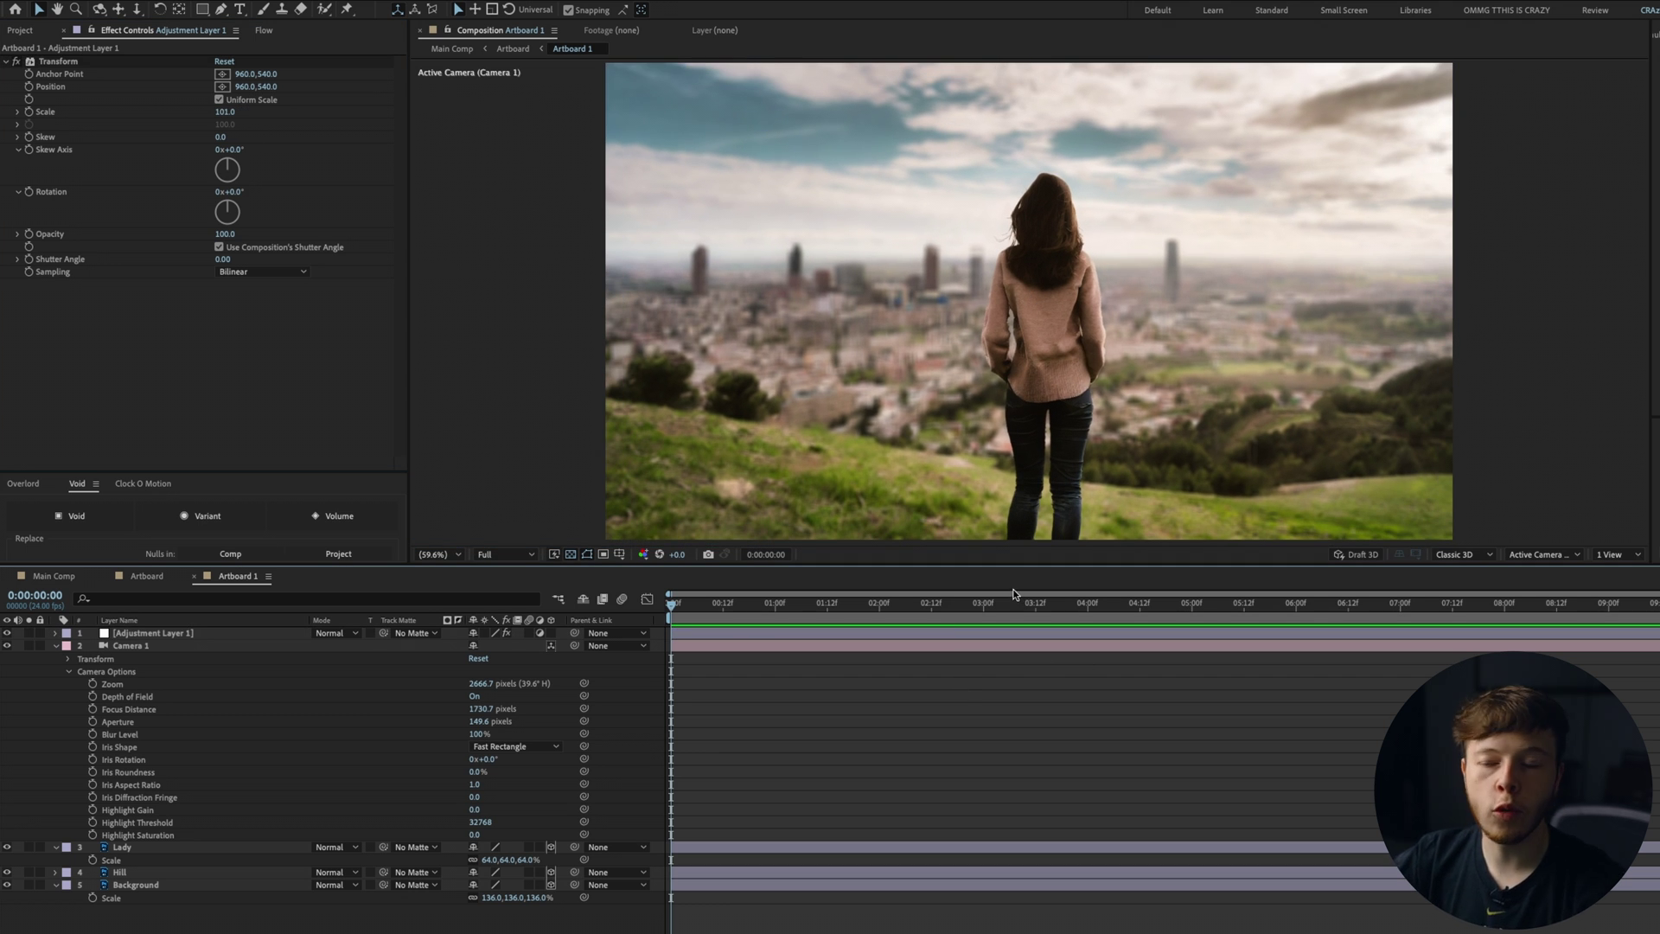
# Select Camera 1 and switch the composition viewer to two views, showing Active Camera beside Left.
pyautogui.click(68, 672)
pyautogui.moveTo(157, 779); pyautogui.dragTo(152, 690)
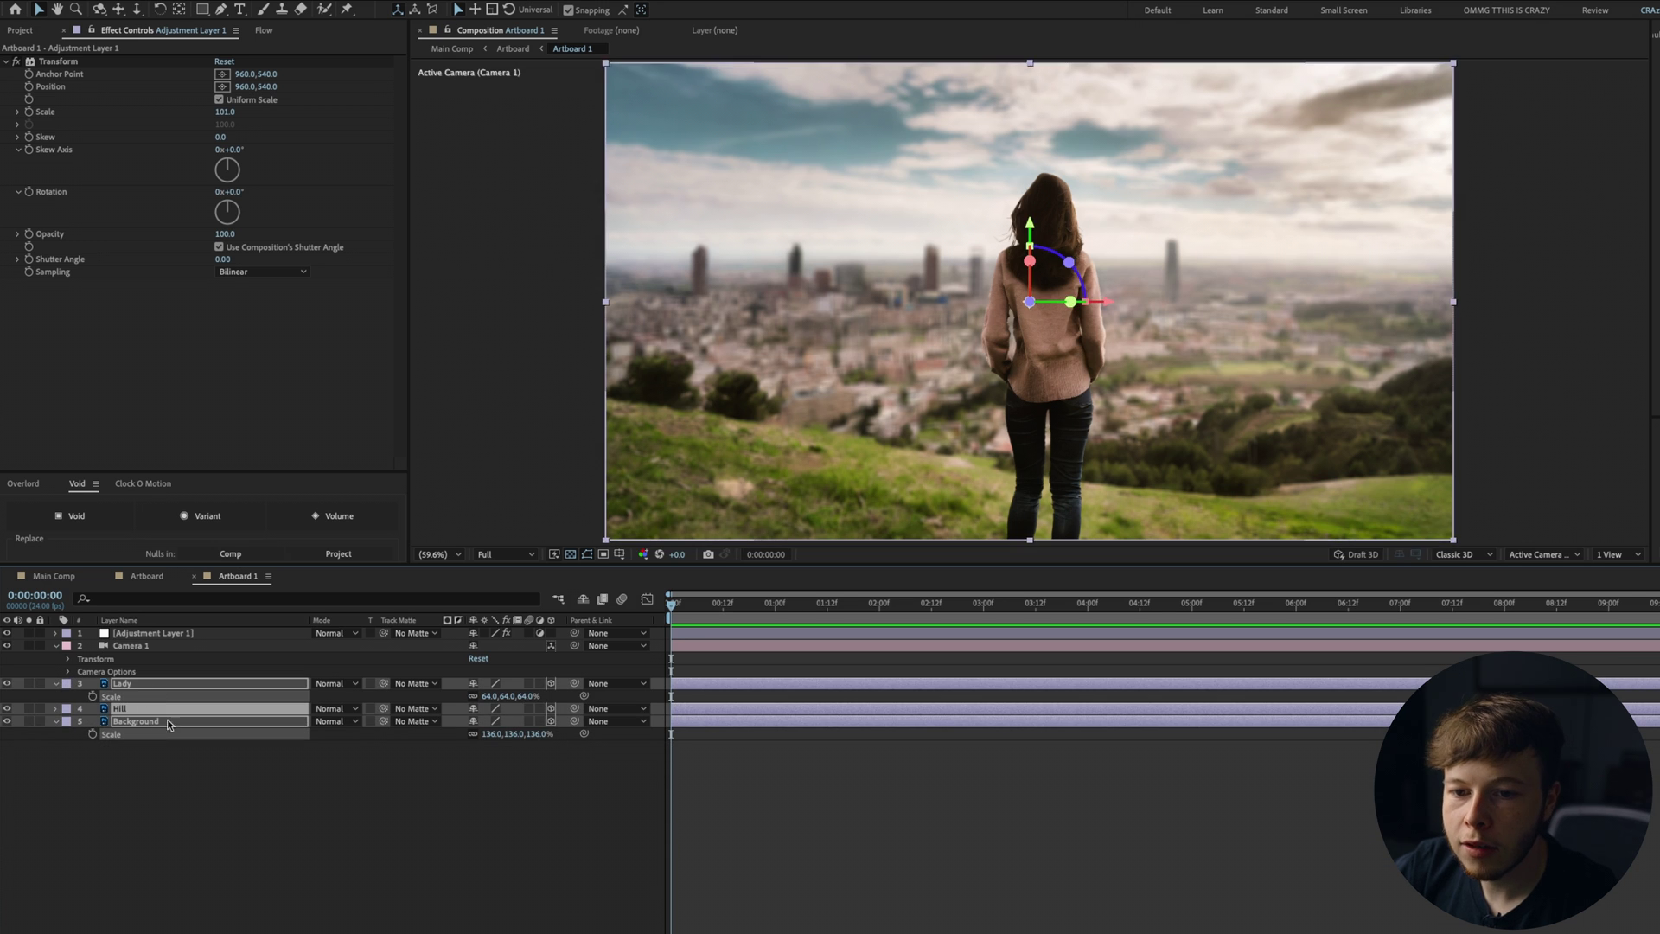
pyautogui.click(201, 811)
pyautogui.click(157, 645)
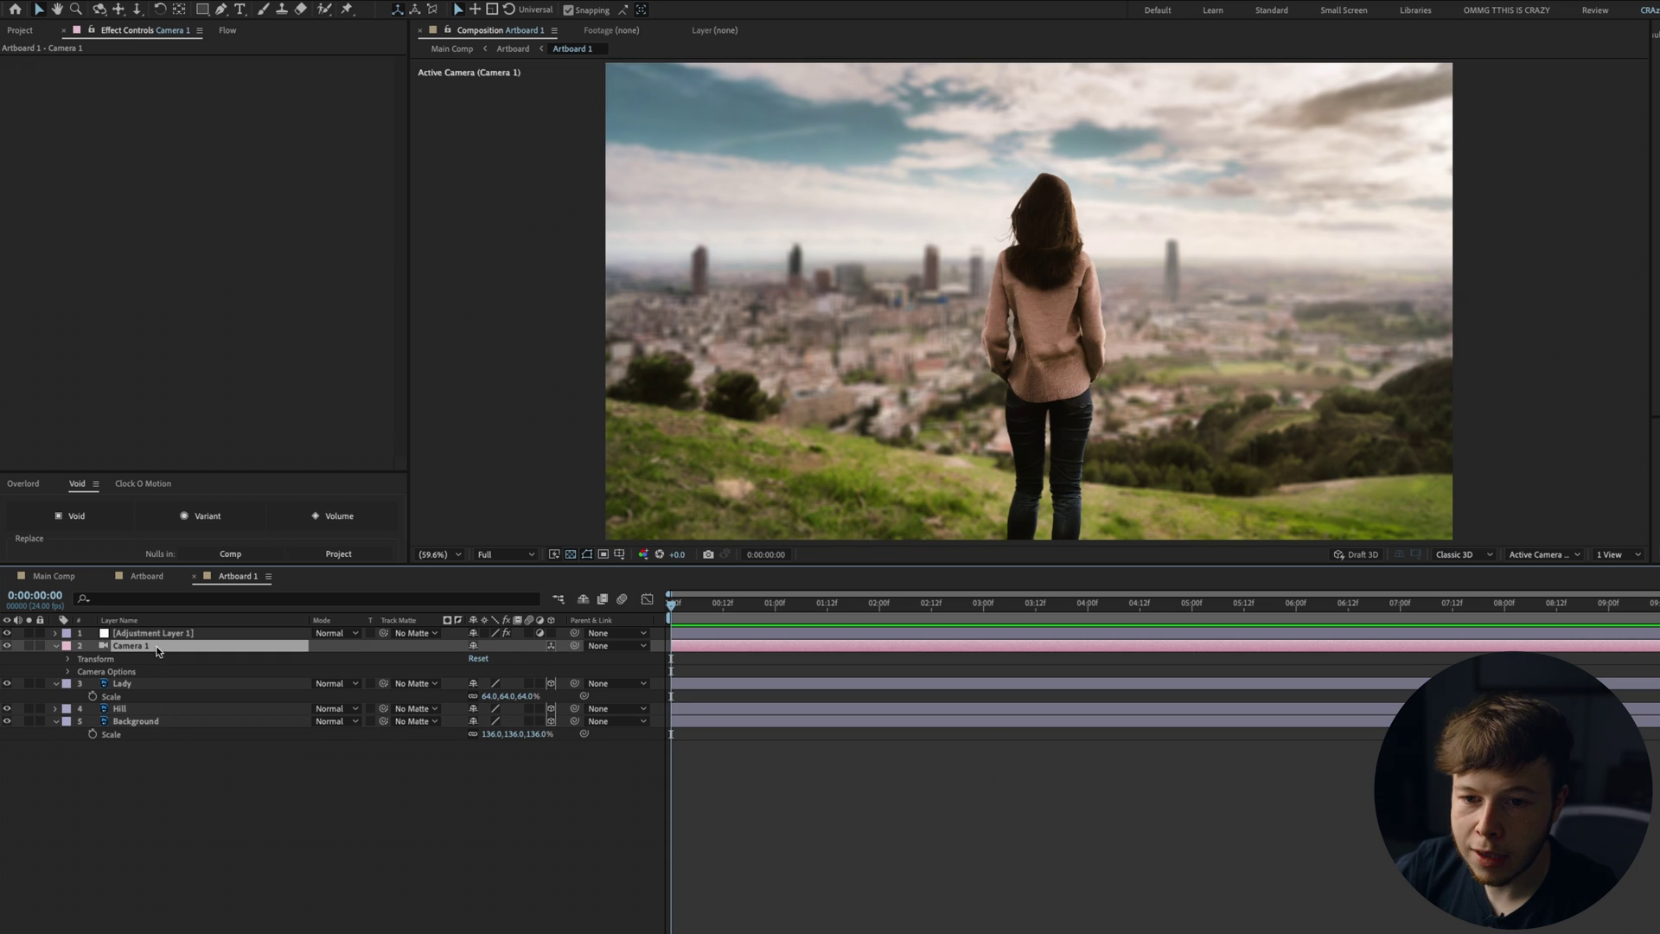
pyautogui.click(1616, 554)
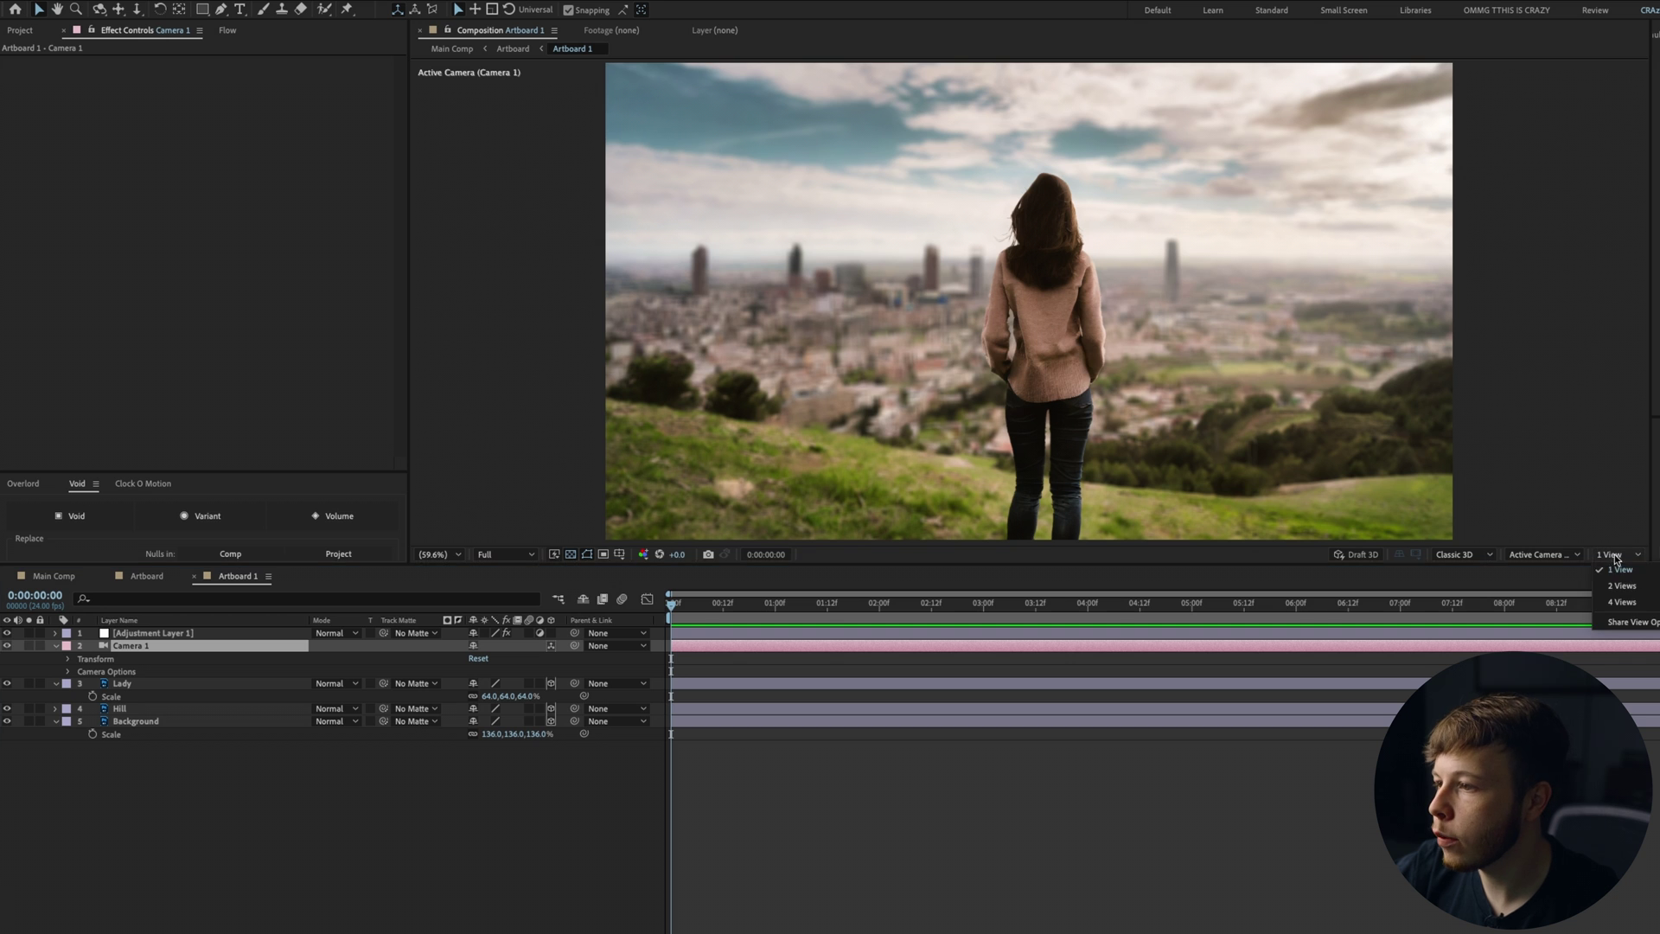
pyautogui.click(1625, 603)
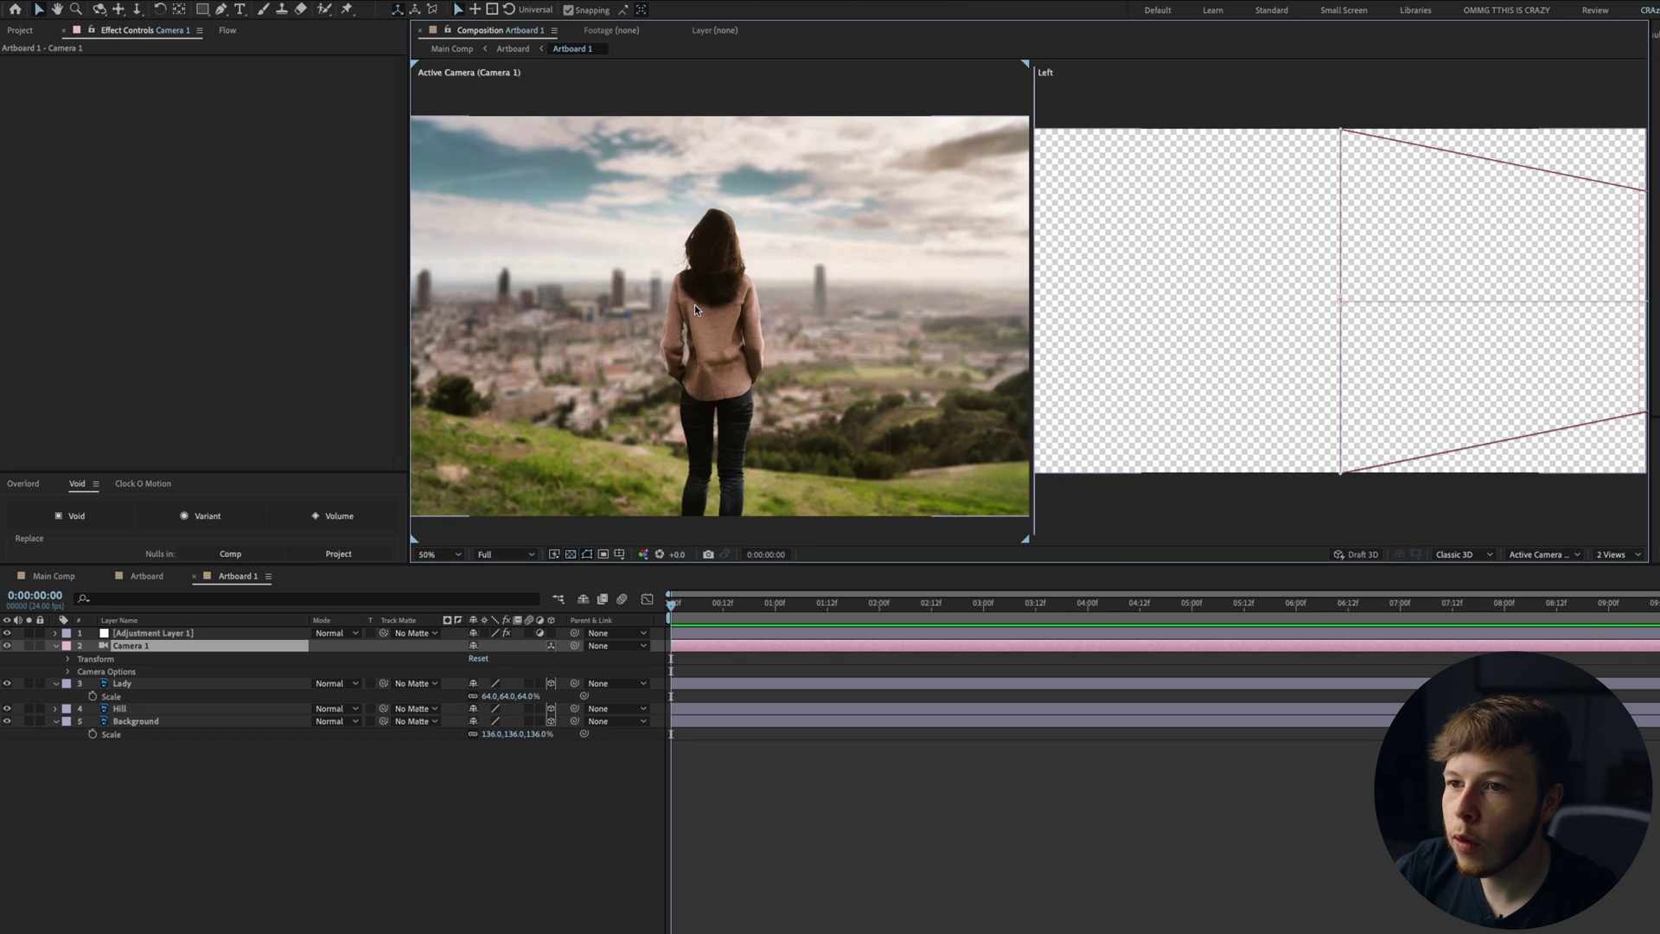
pyautogui.scroll(2, 693, 304)
# Add a Focus Distance keyframe to the camera at 2 seconds with a value of 1707.7 pixels.
pyautogui.click(69, 672)
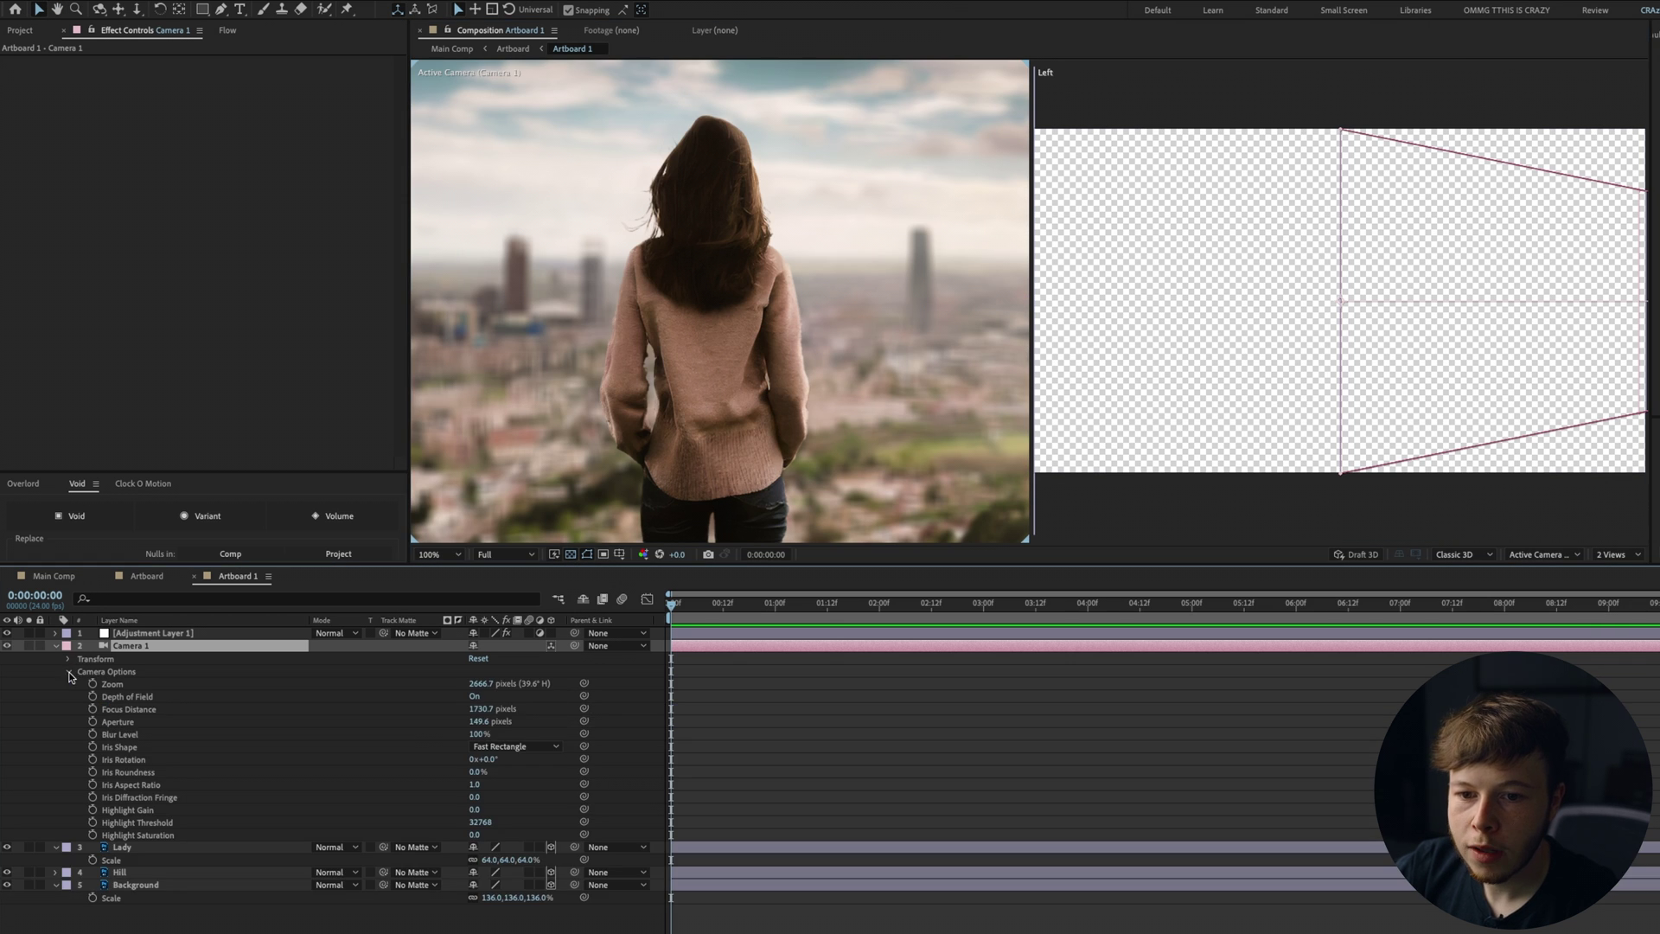
pyautogui.moveTo(760, 615); pyautogui.dragTo(878, 615)
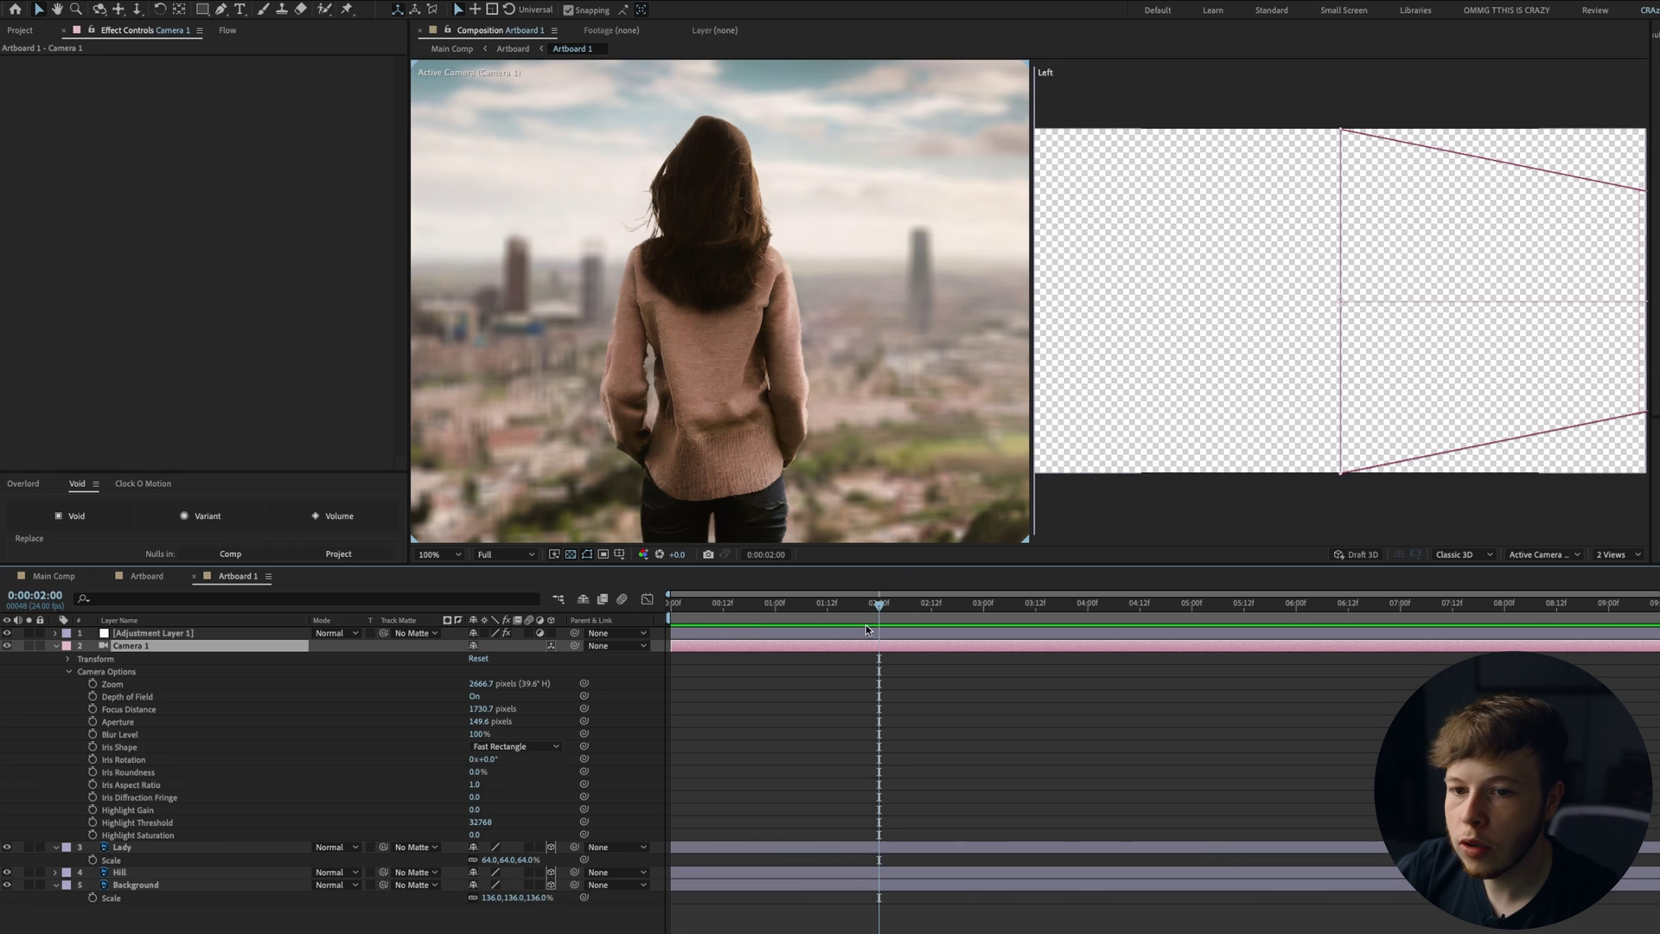
pyautogui.click(67, 660)
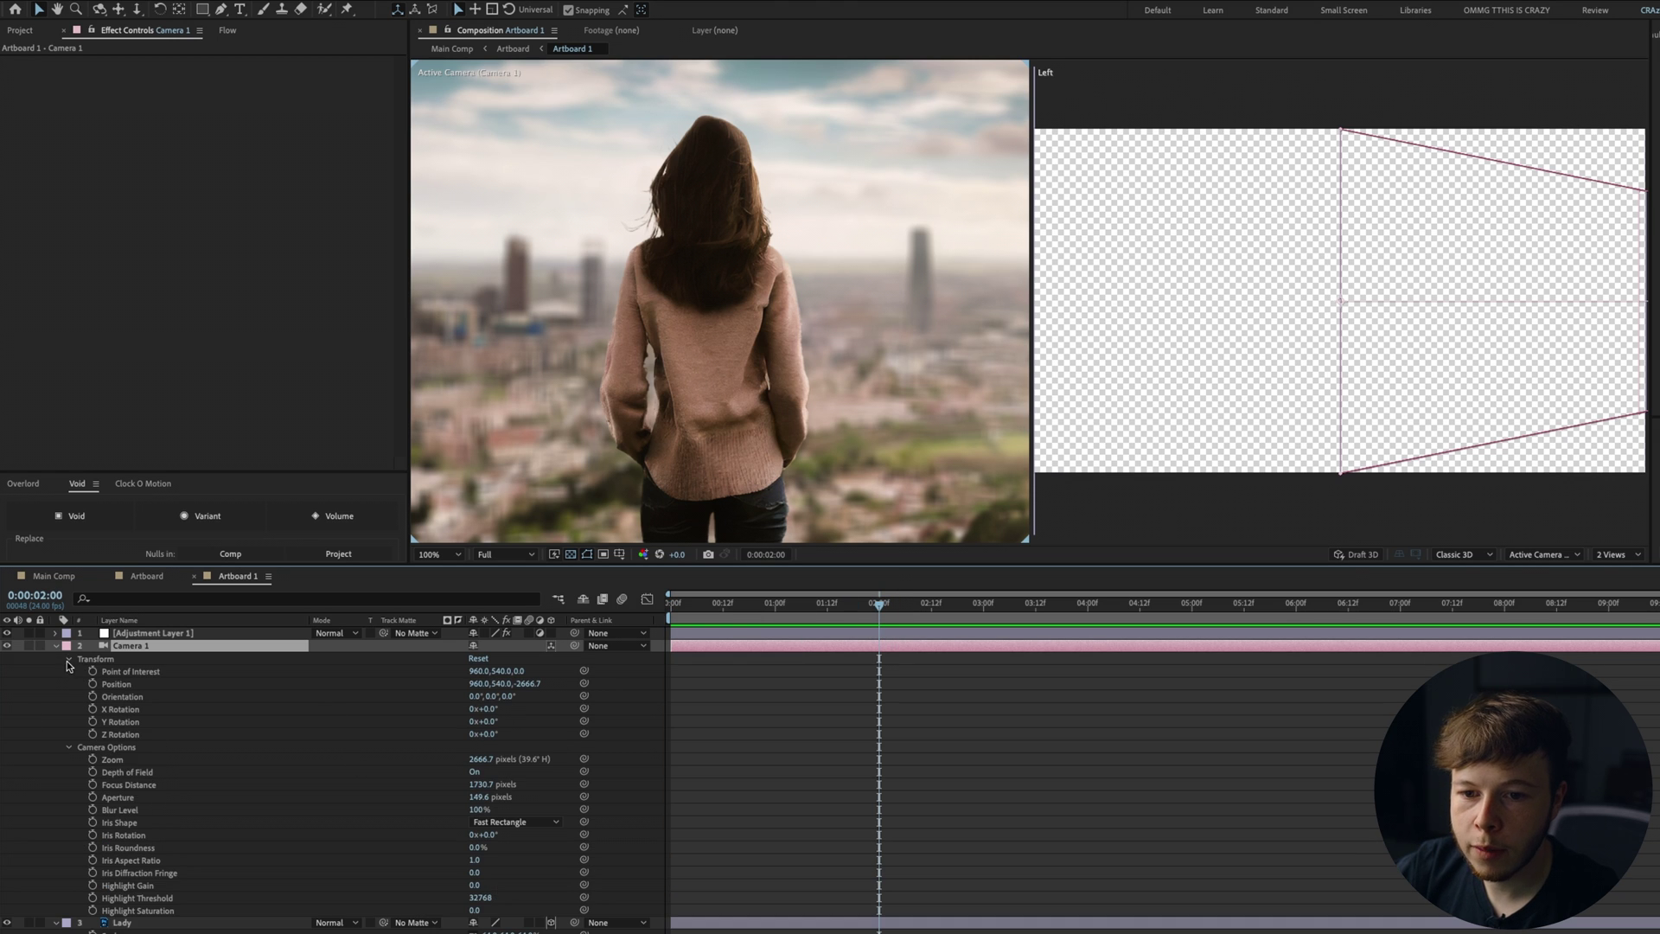
pyautogui.click(92, 785)
pyautogui.scroll(-2, 1363, 399)
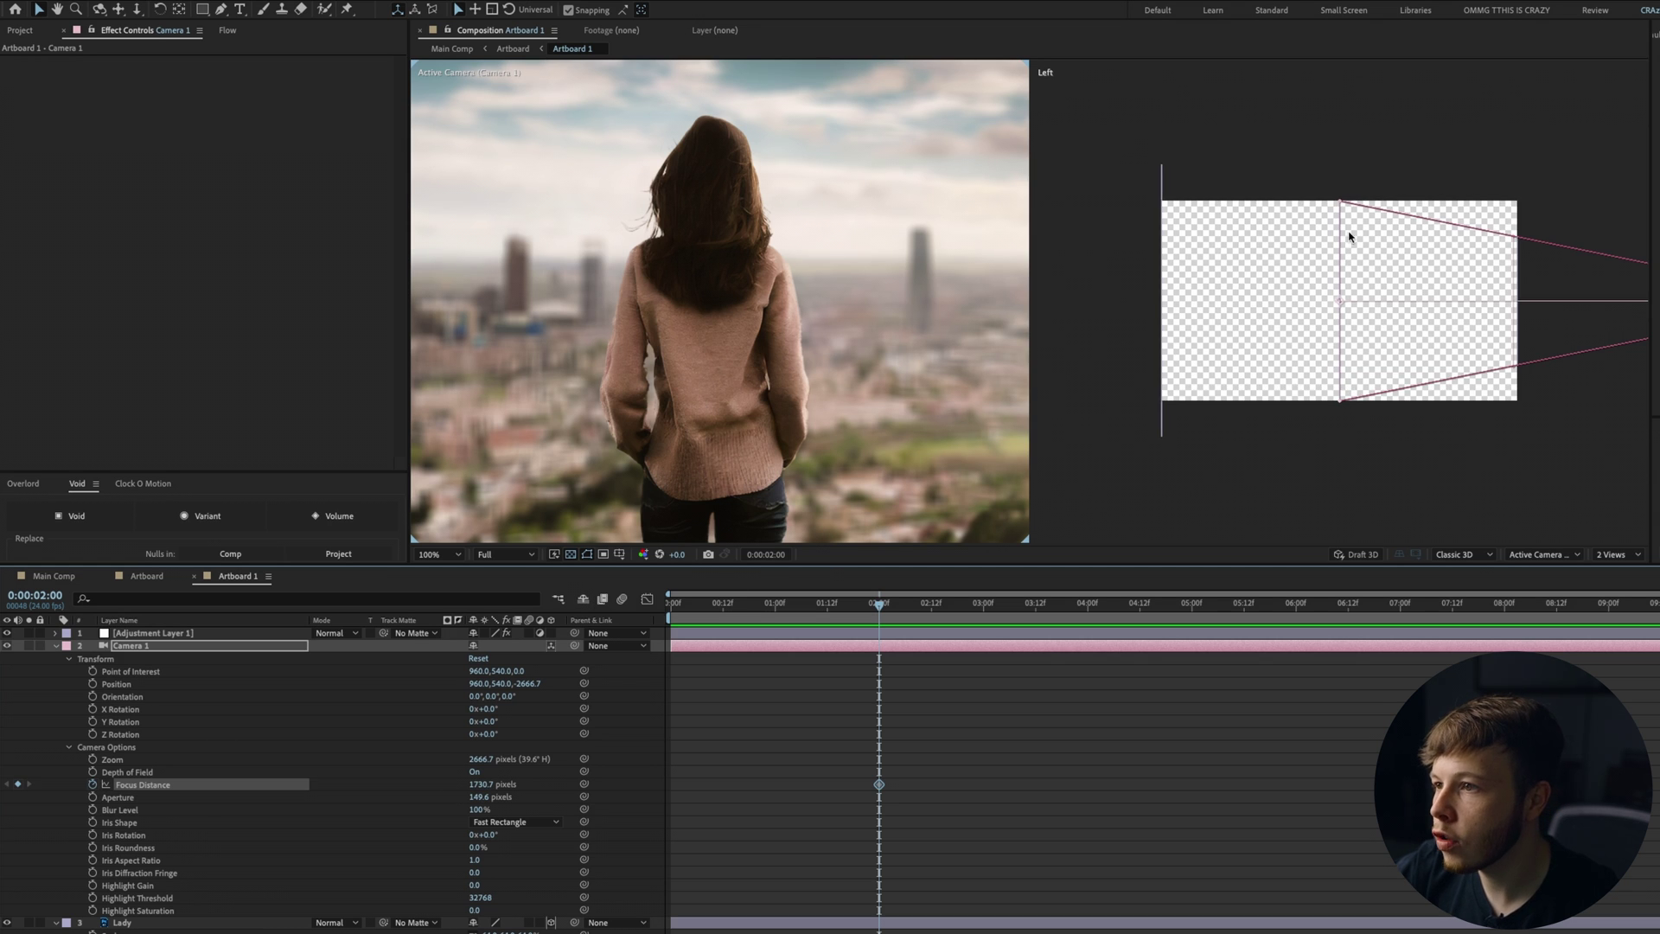
pyautogui.scroll(3, 1522, 294)
pyautogui.moveTo(1527, 293); pyautogui.dragTo(1332, 304)
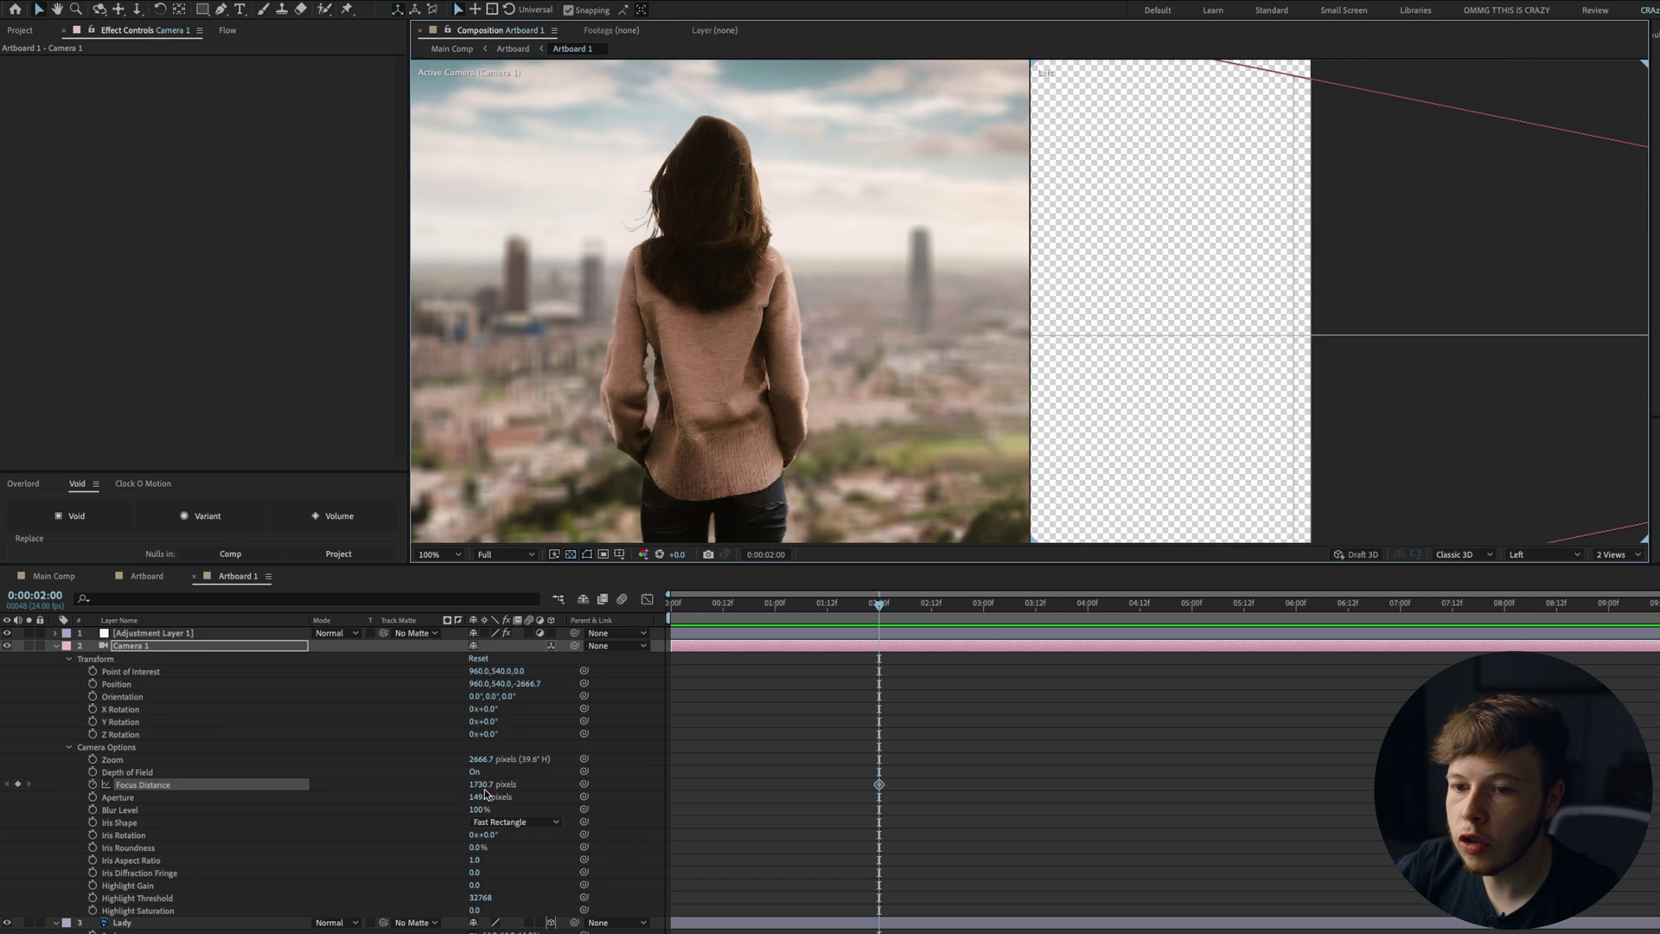
pyautogui.moveTo(488, 786); pyautogui.dragTo(476, 793)
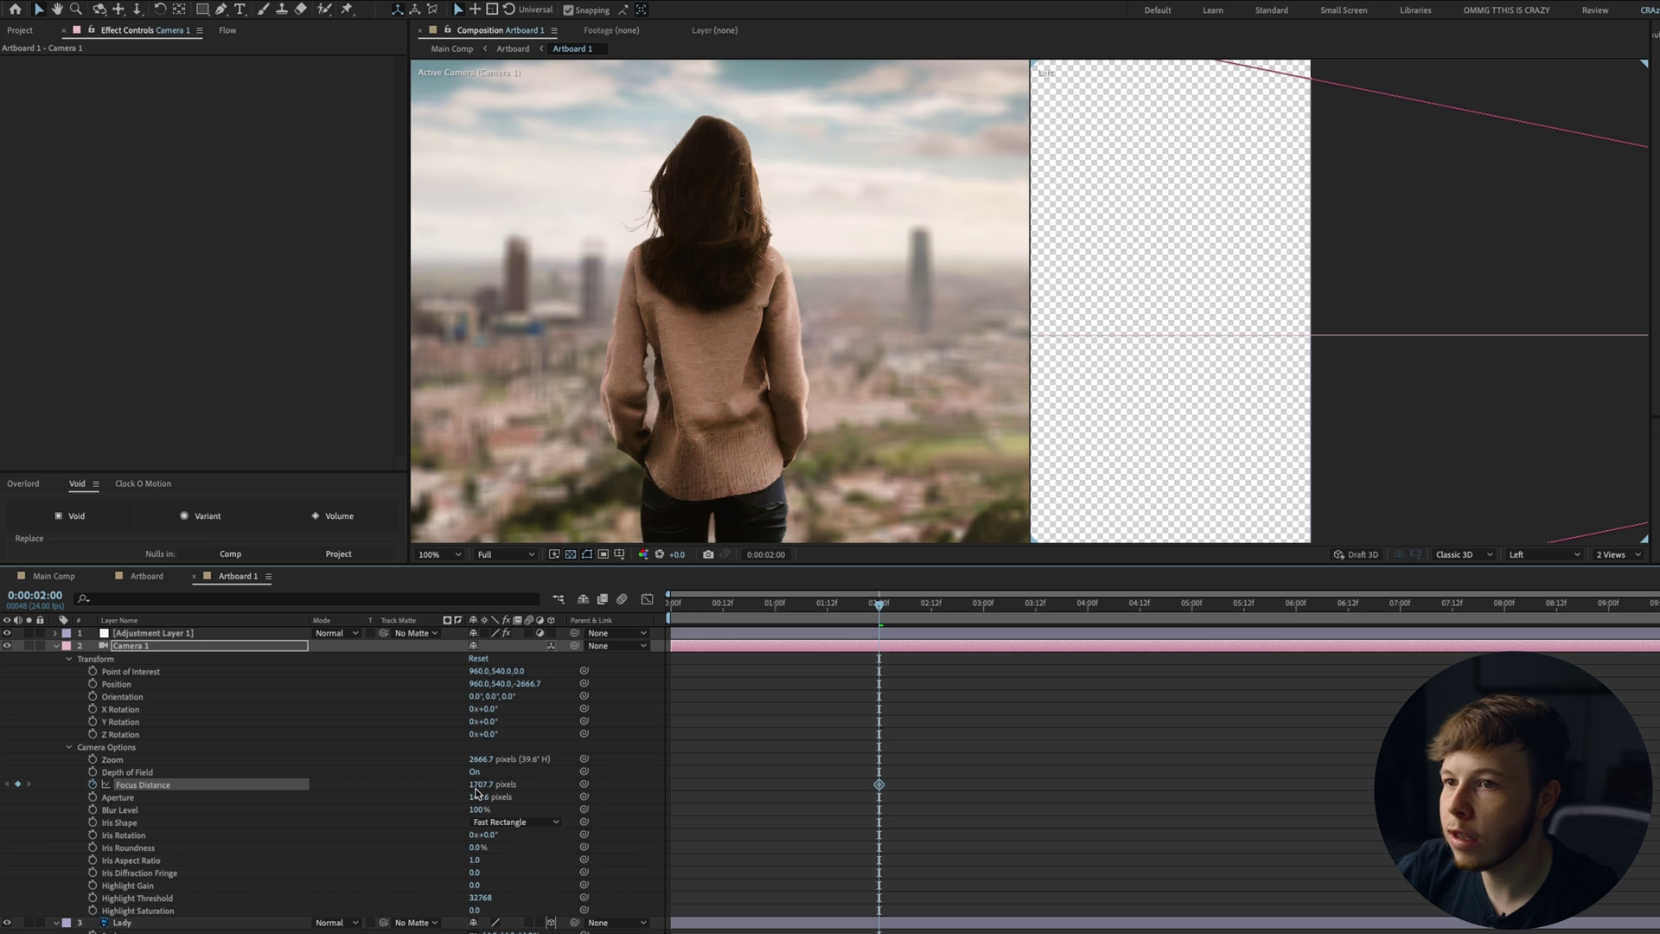
pyautogui.scroll(-4, 1360, 308)
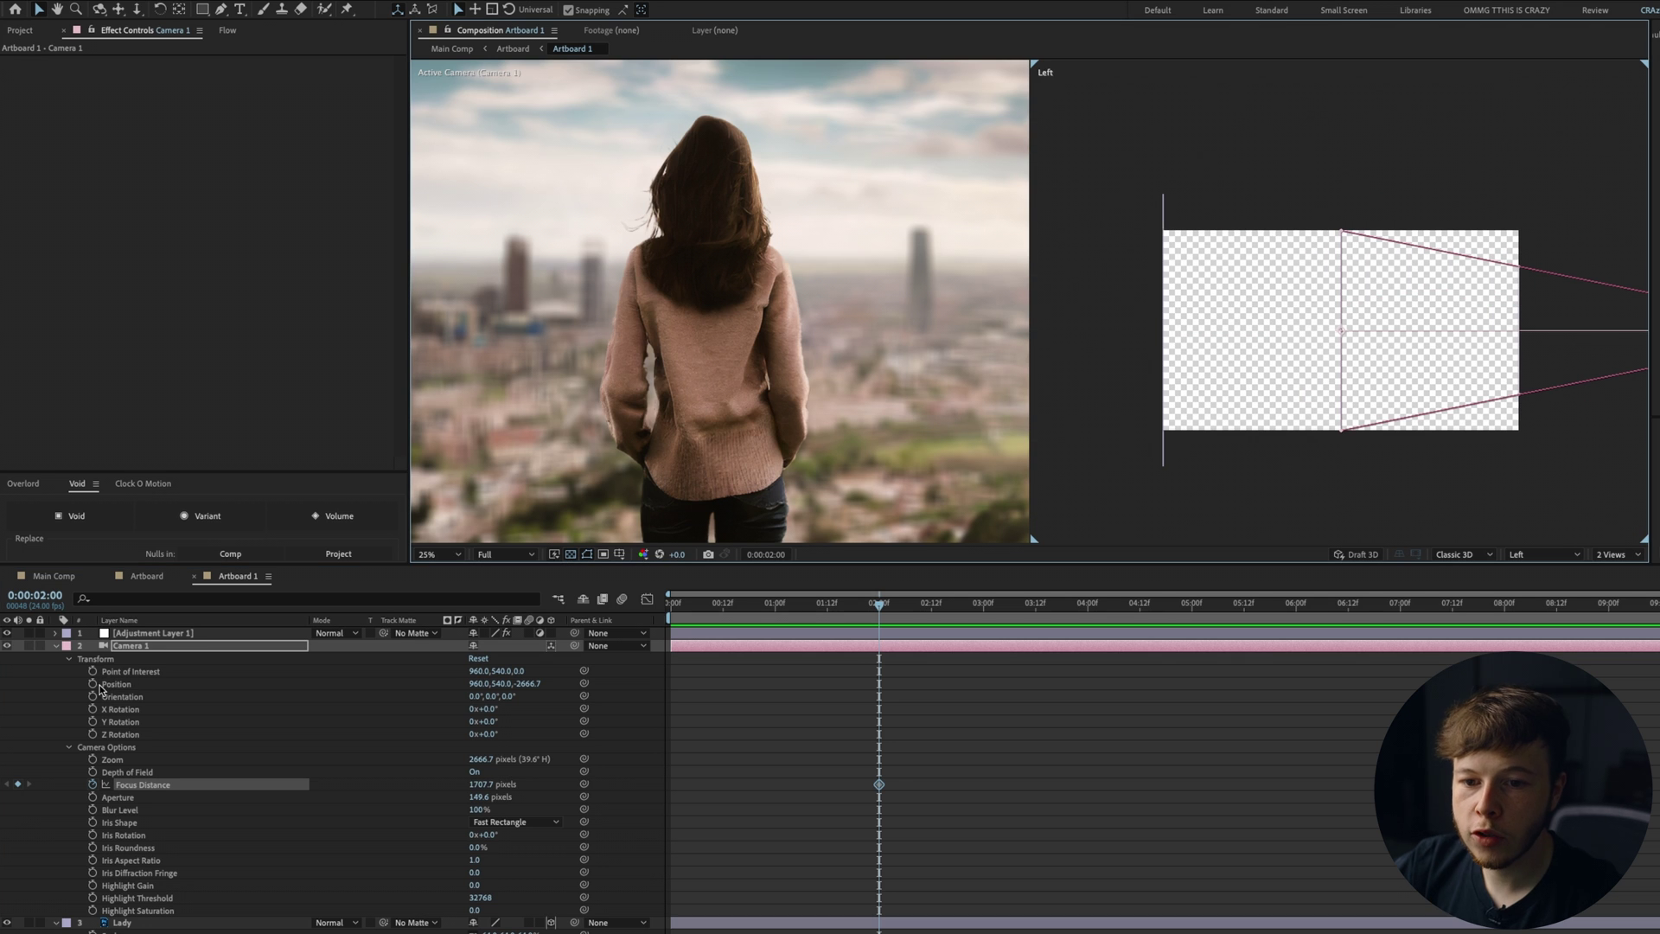
# Keyframe the camera's Position at 2 seconds, and at the first frame push it past the Lady to Z -502.7.
pyautogui.click(92, 684)
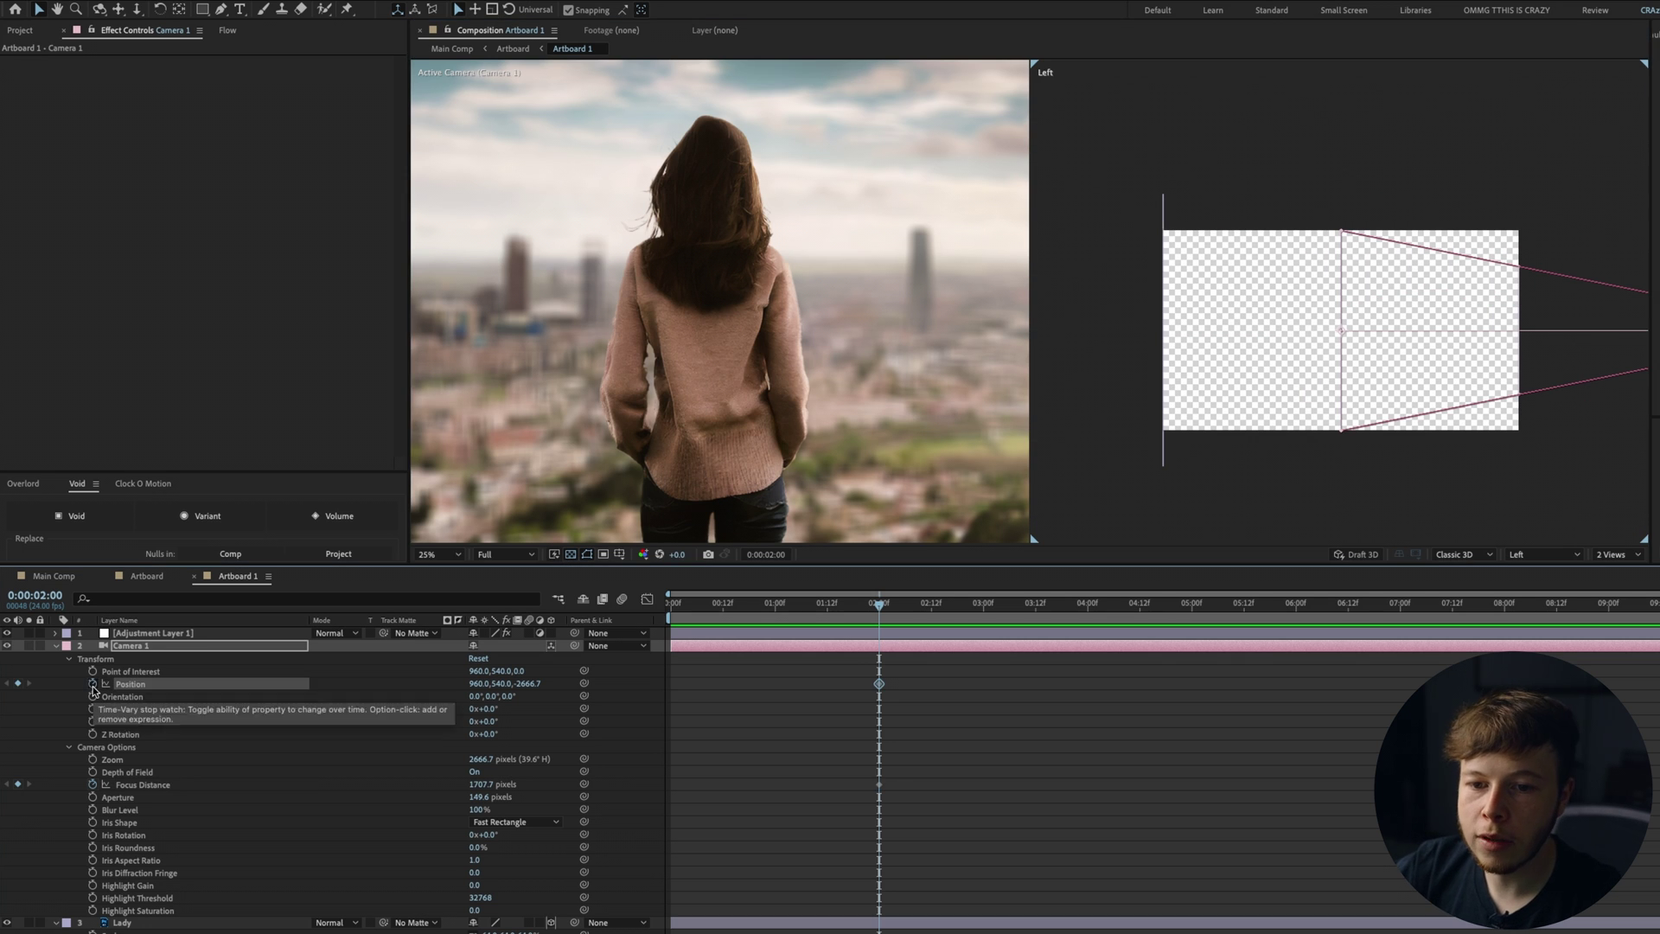
pyautogui.moveTo(877, 610); pyautogui.dragTo(672, 611)
pyautogui.scroll(2, 750, 367)
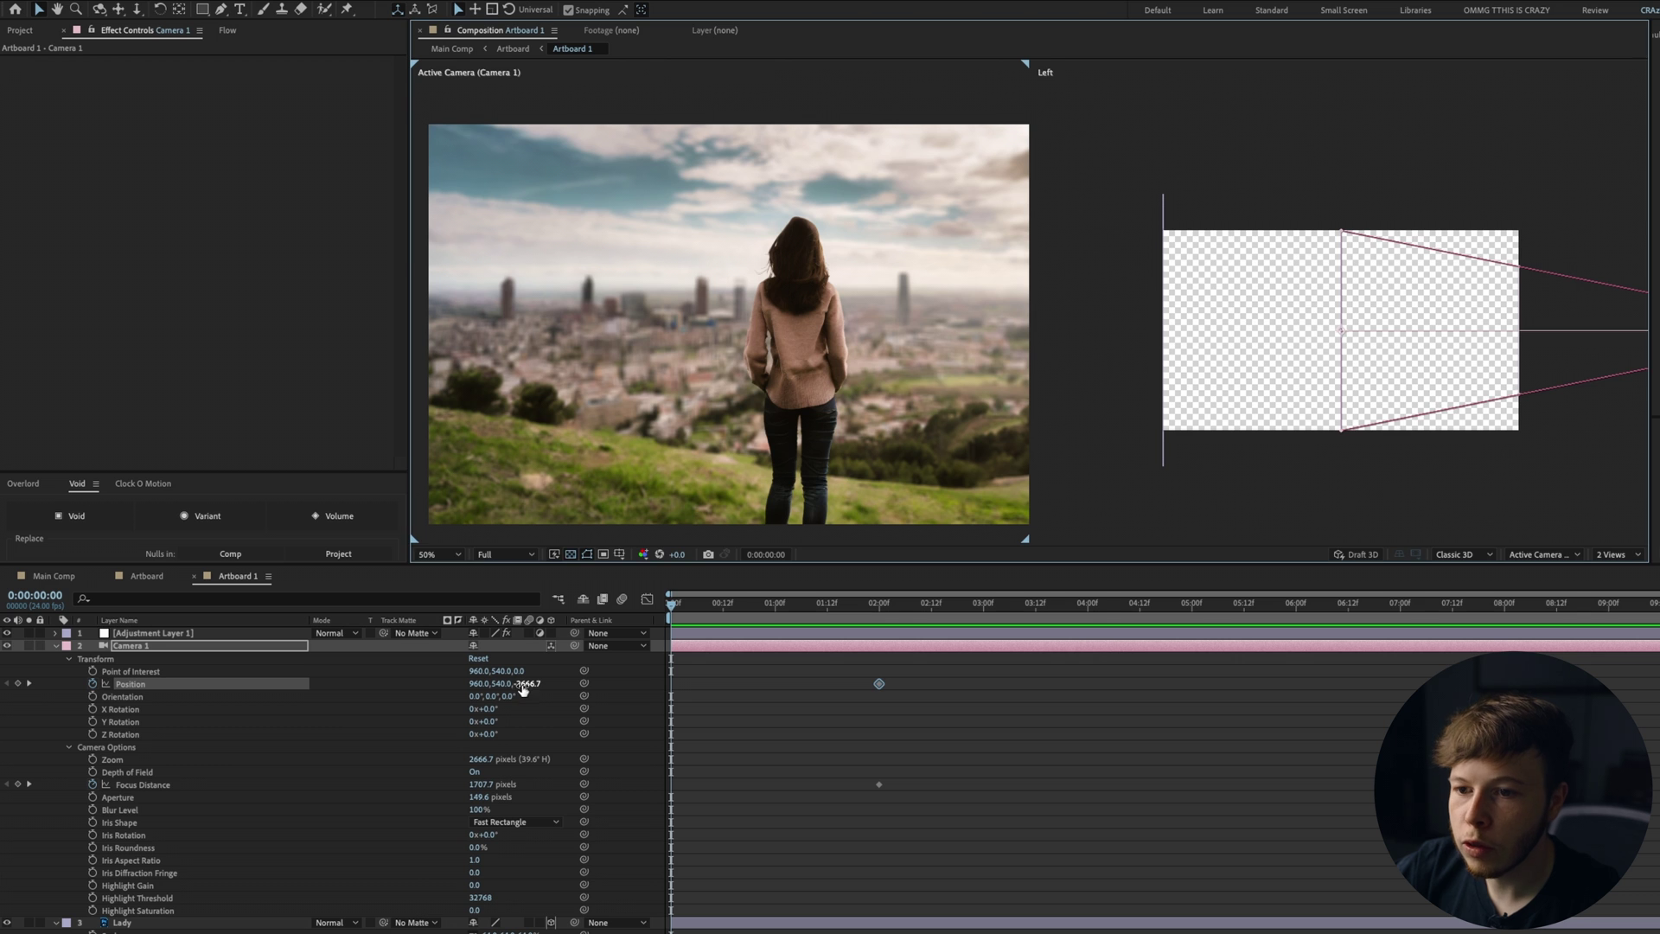
pyautogui.moveTo(522, 684); pyautogui.dragTo(1659, 681)
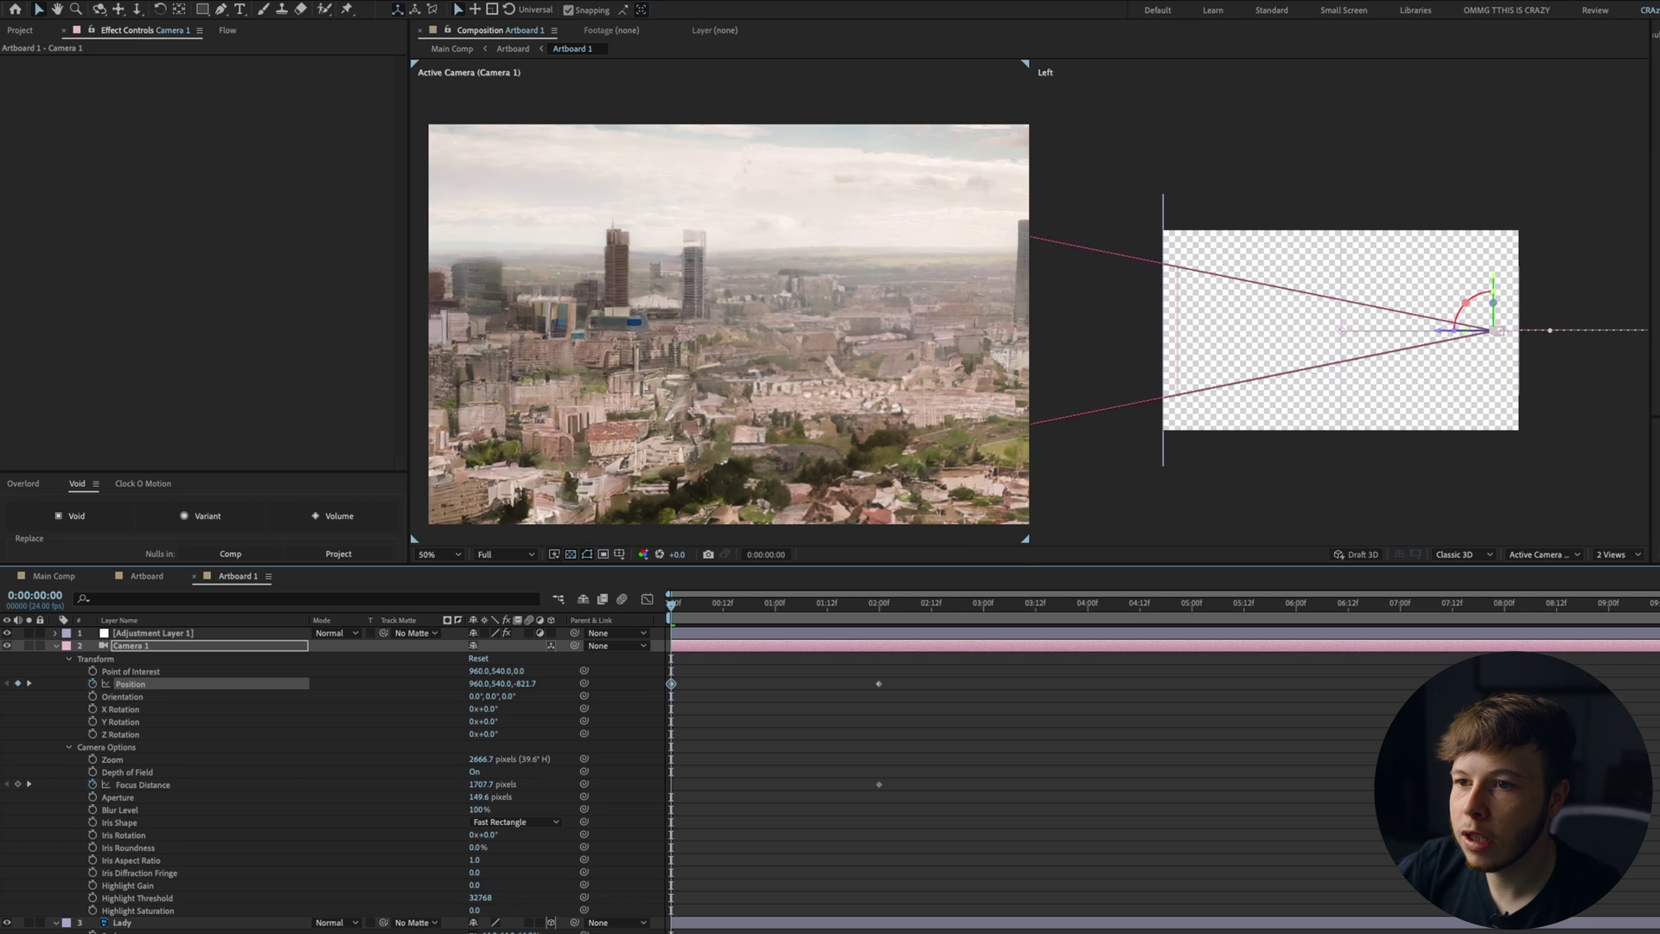
pyautogui.moveTo(525, 684); pyautogui.dragTo(528, 684)
pyautogui.moveTo(1135, 361); pyautogui.dragTo(1232, 389)
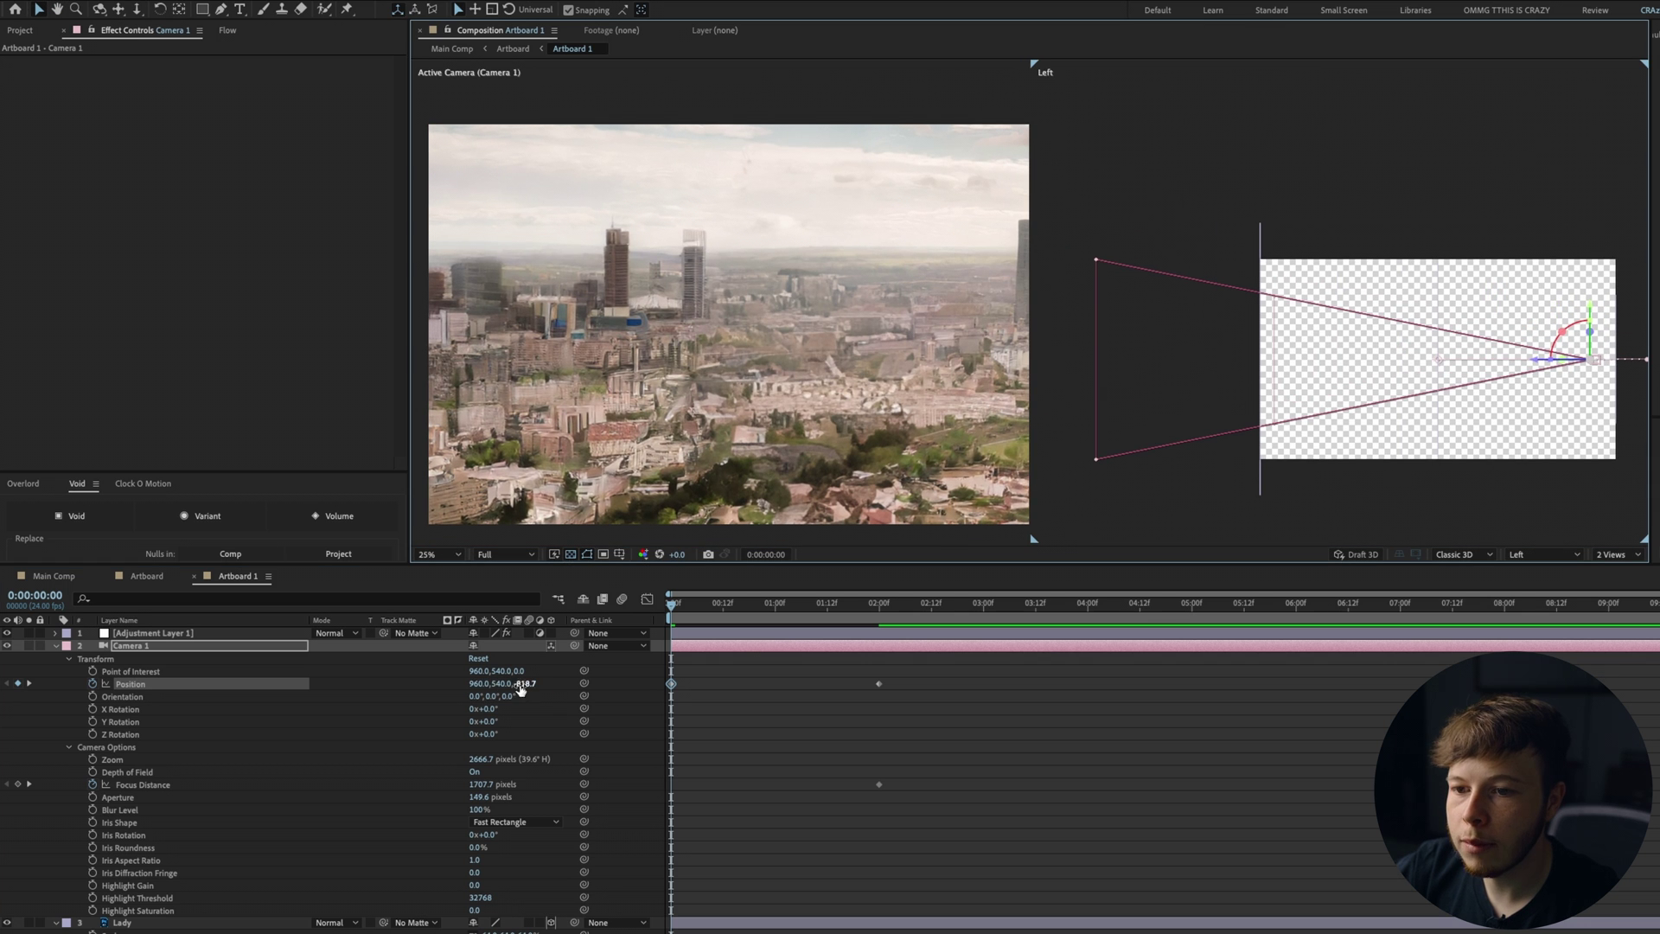
pyautogui.moveTo(520, 690); pyautogui.dragTo(605, 689)
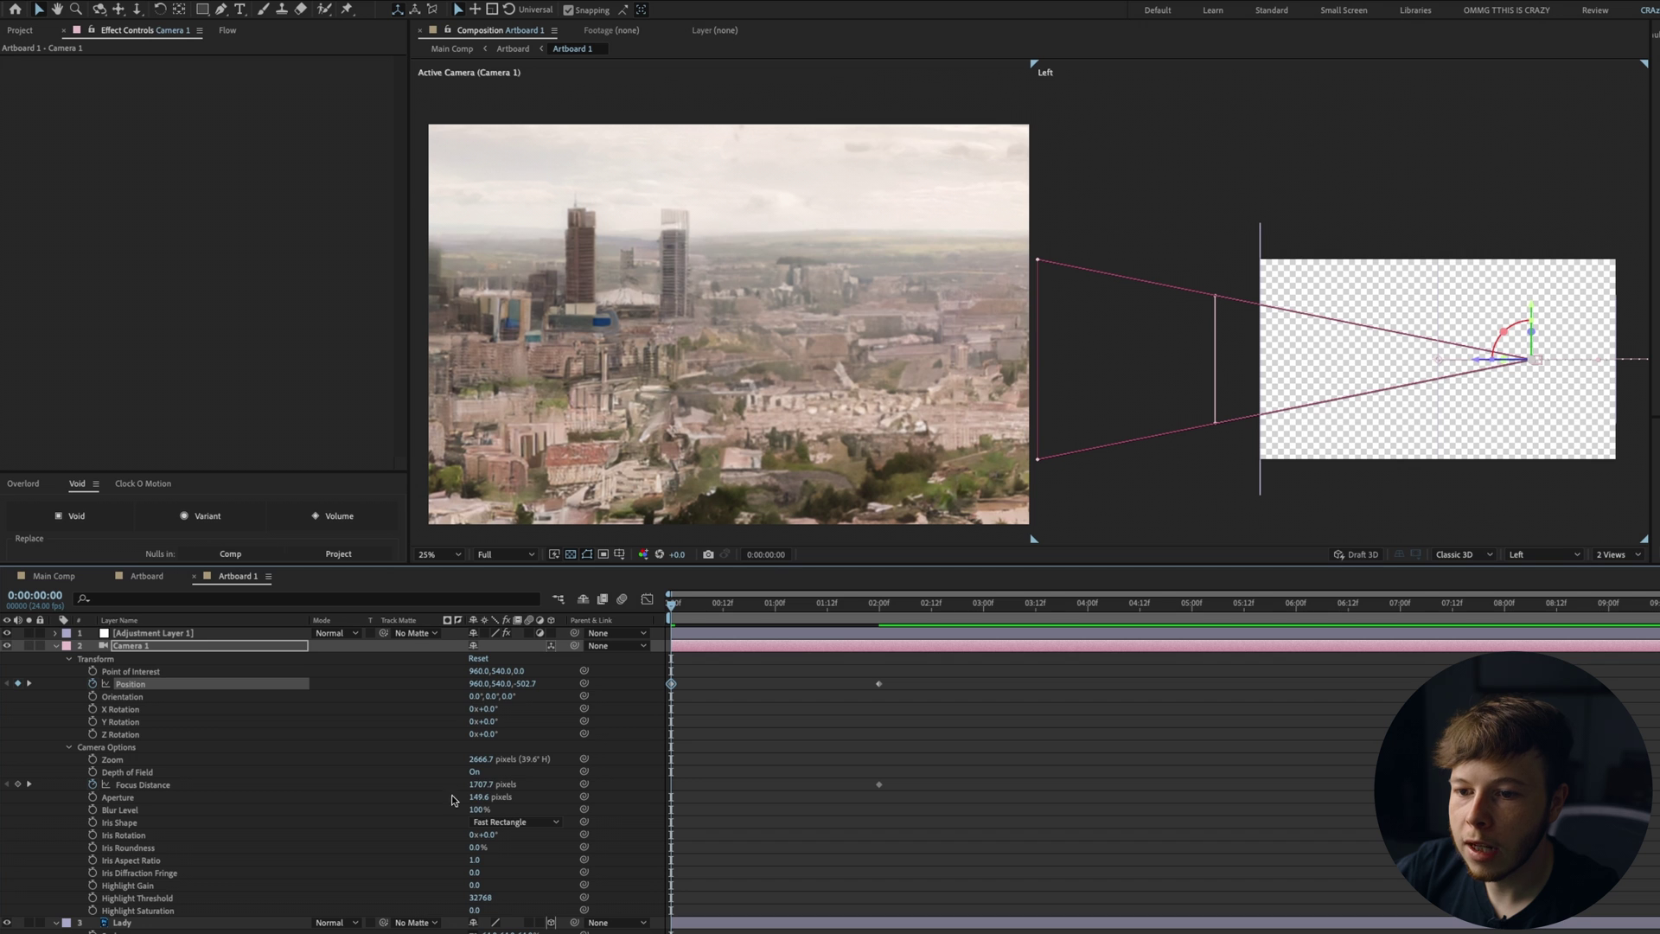
# Set the camera's Focus Distance to about 1447 pixels at the first frame and scrub through the pull-back to 1:16.
pyautogui.moveTo(481, 783); pyautogui.dragTo(367, 802)
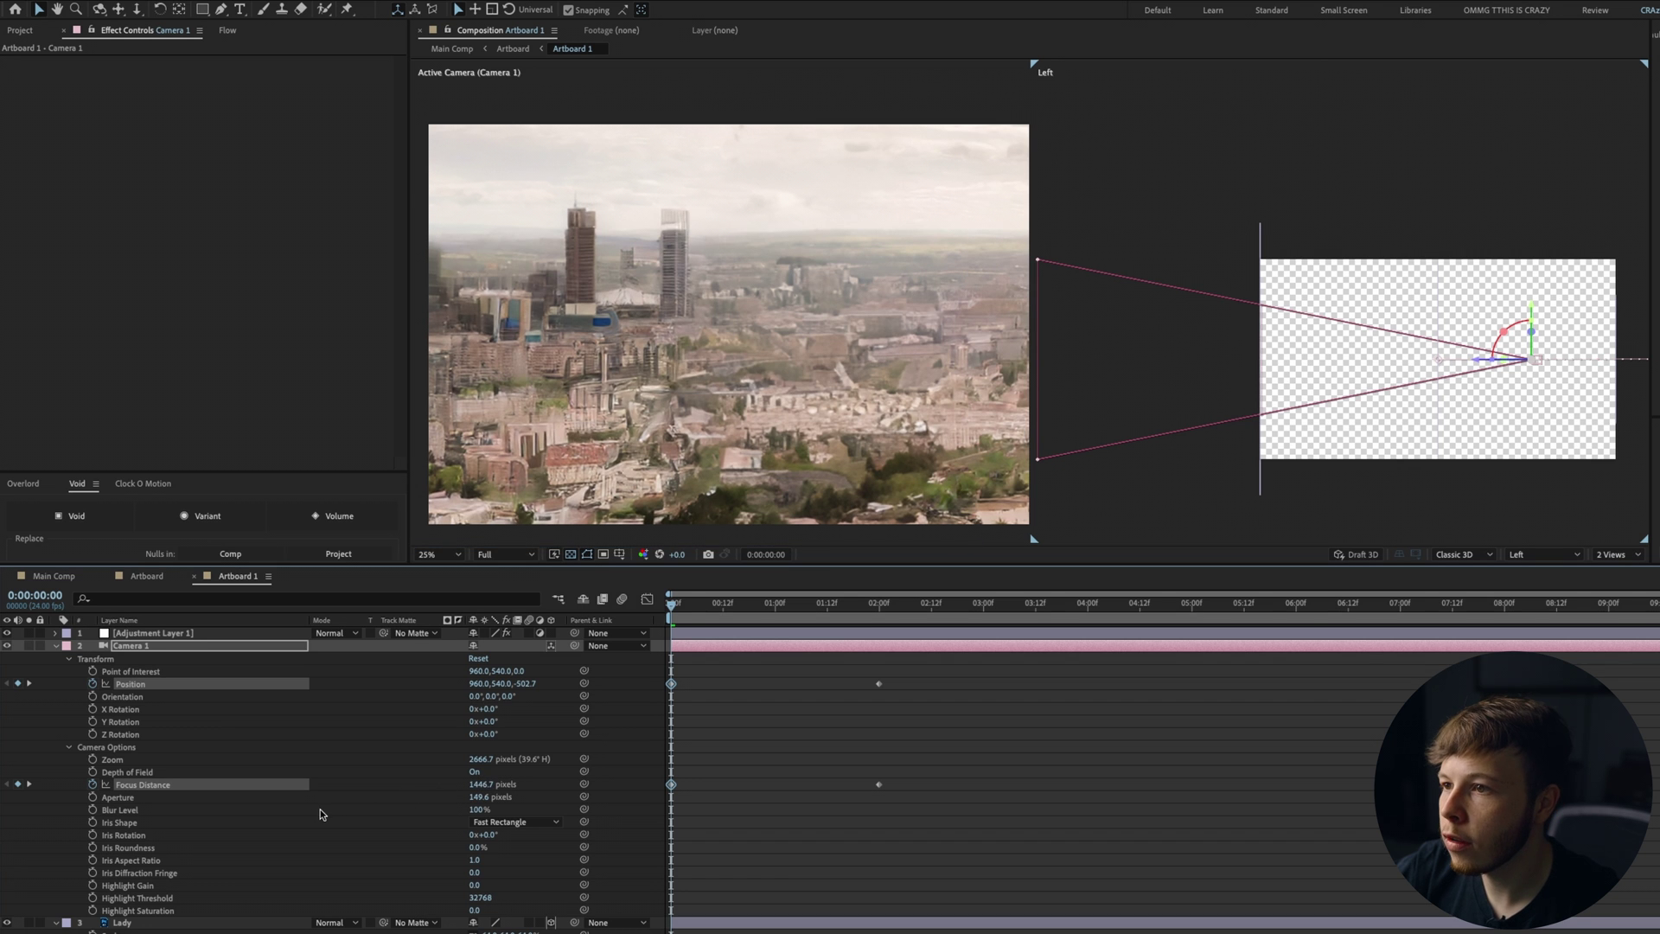
pyautogui.moveTo(683, 608); pyautogui.dragTo(846, 608)
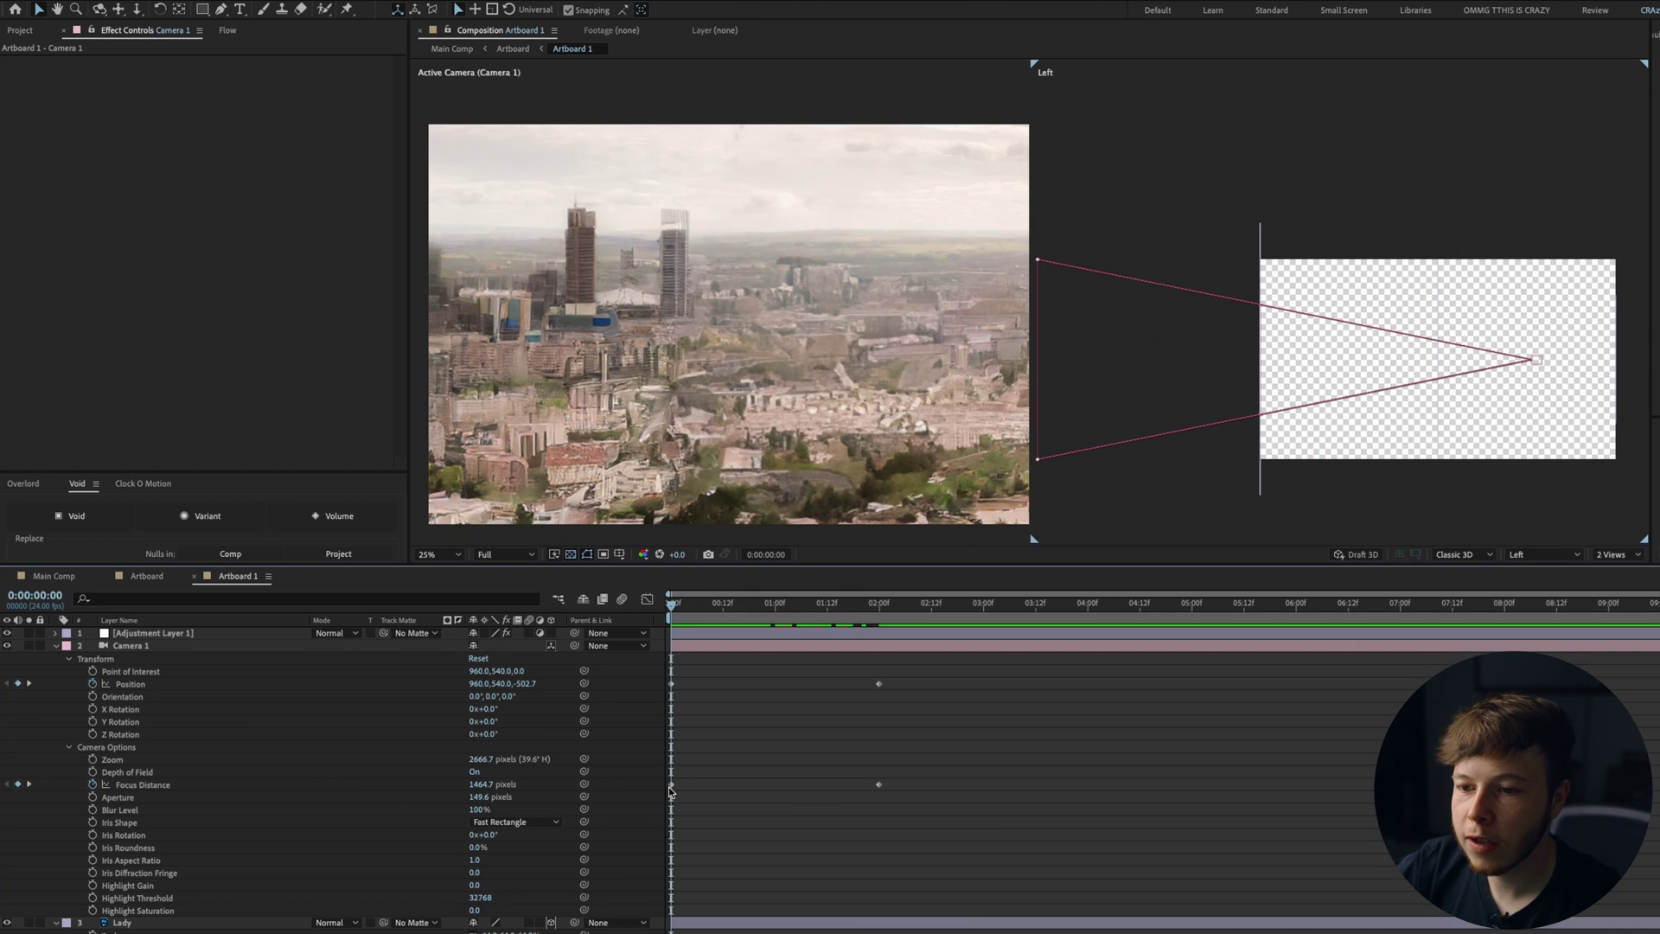
# Move the camera's first Focus Distance keyframe to about 0:10 and set Focus Distance to 945.7 pixels at the first frame.
pyautogui.click(671, 786)
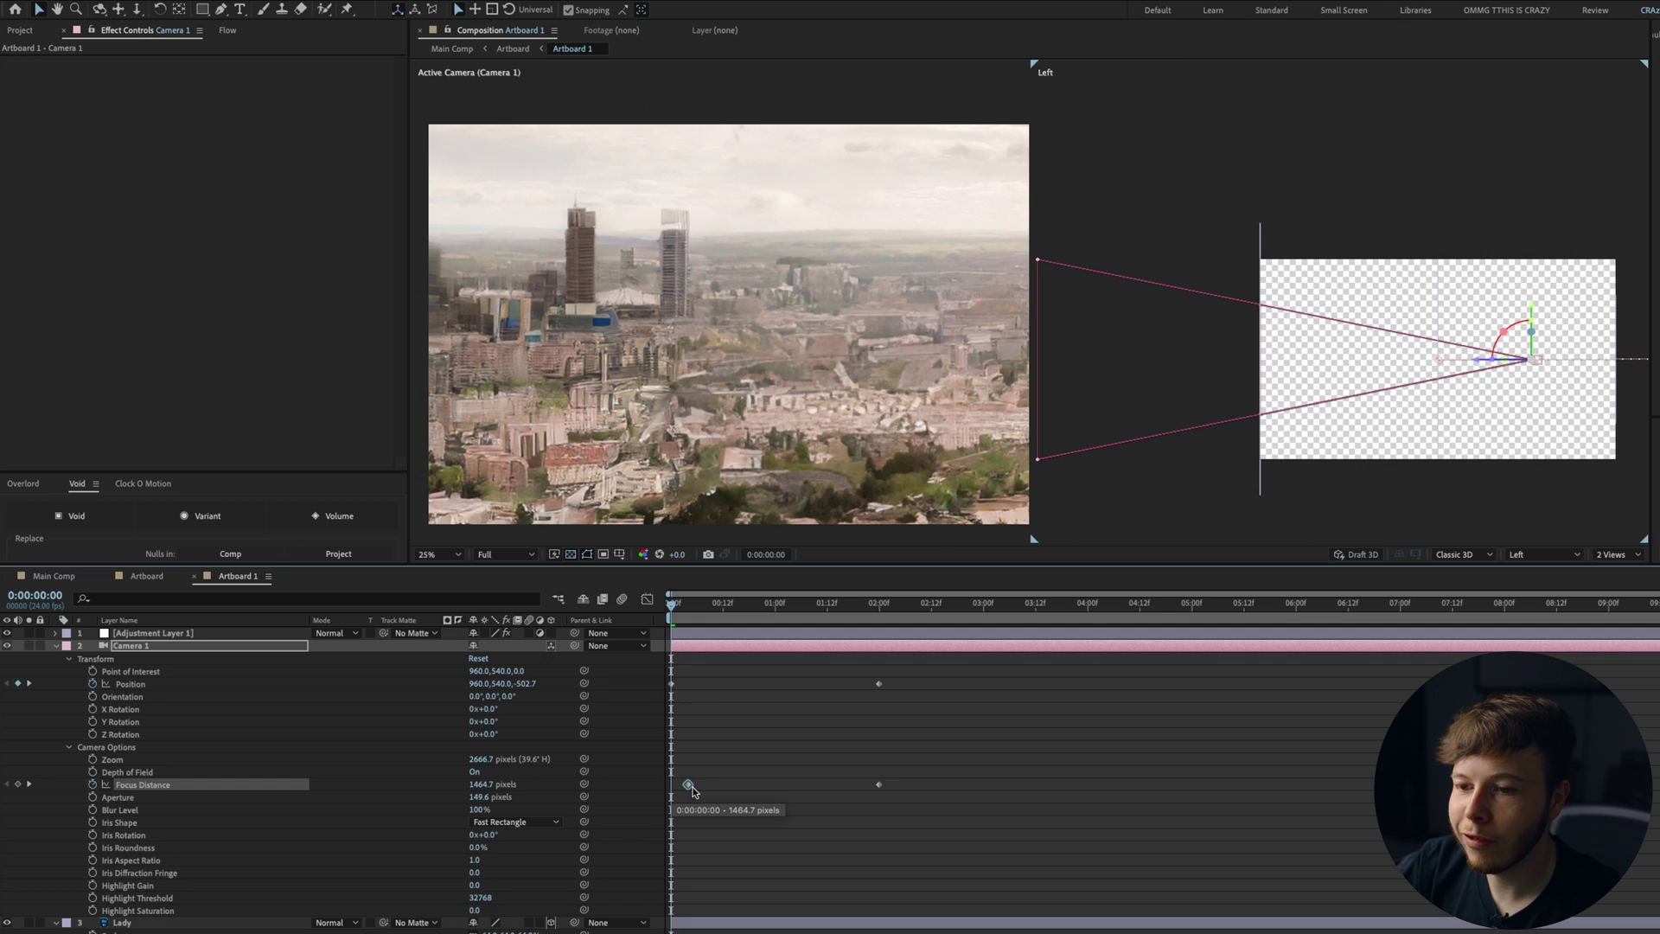
pyautogui.moveTo(710, 789); pyautogui.dragTo(714, 786)
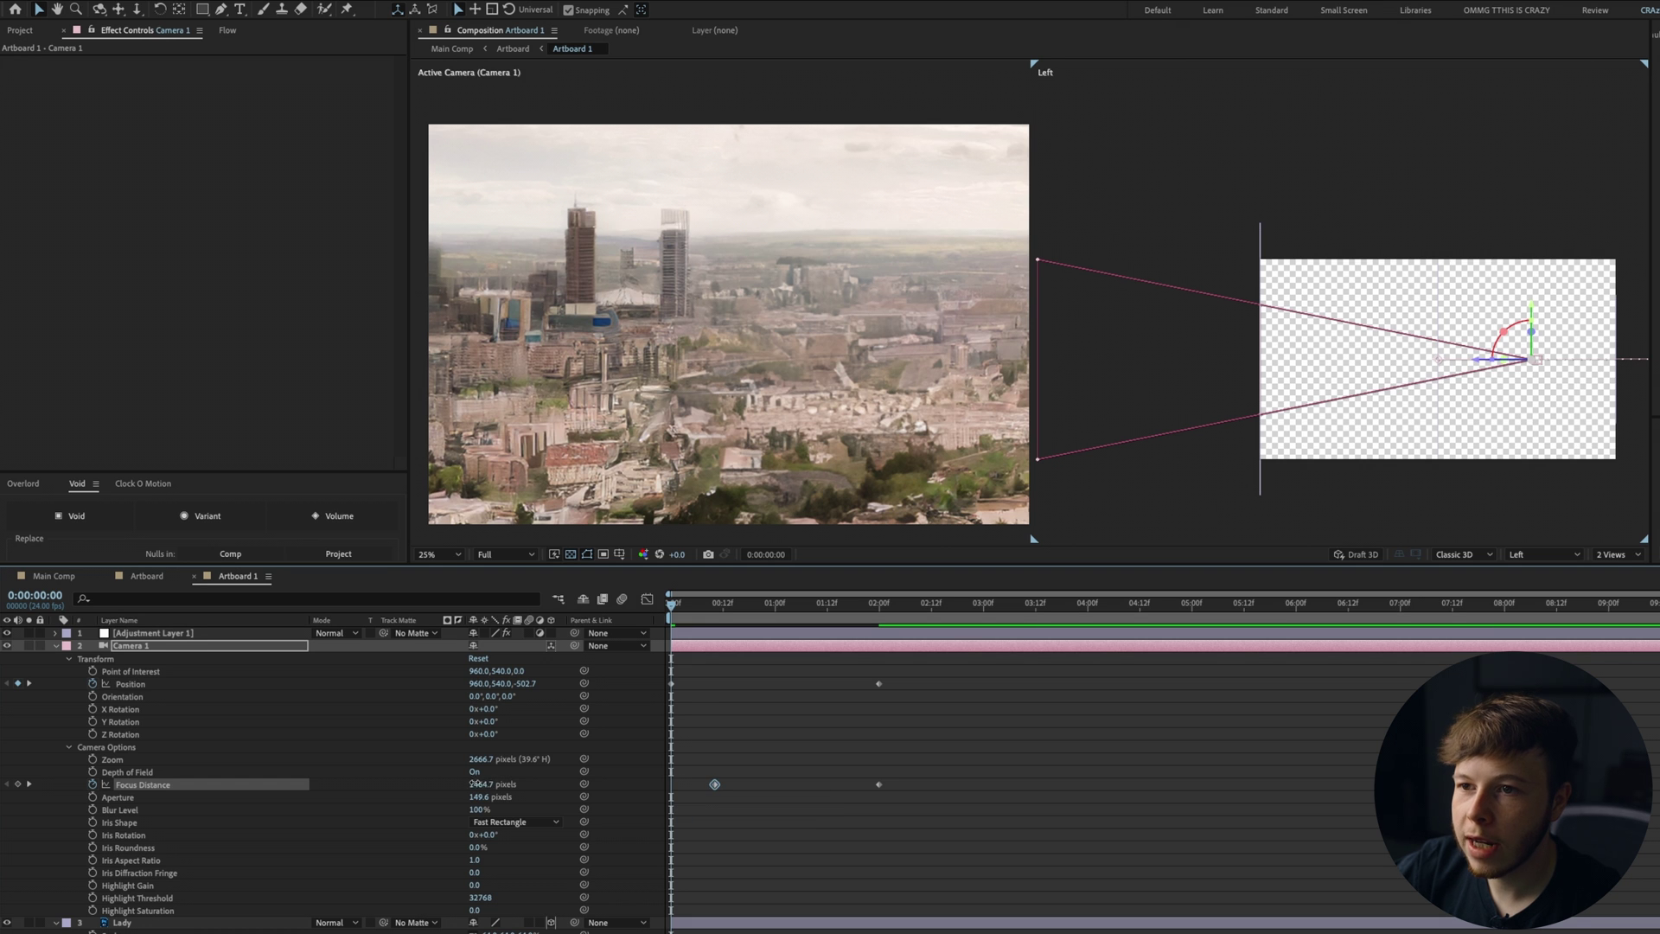
pyautogui.moveTo(477, 784); pyautogui.dragTo(139, 834)
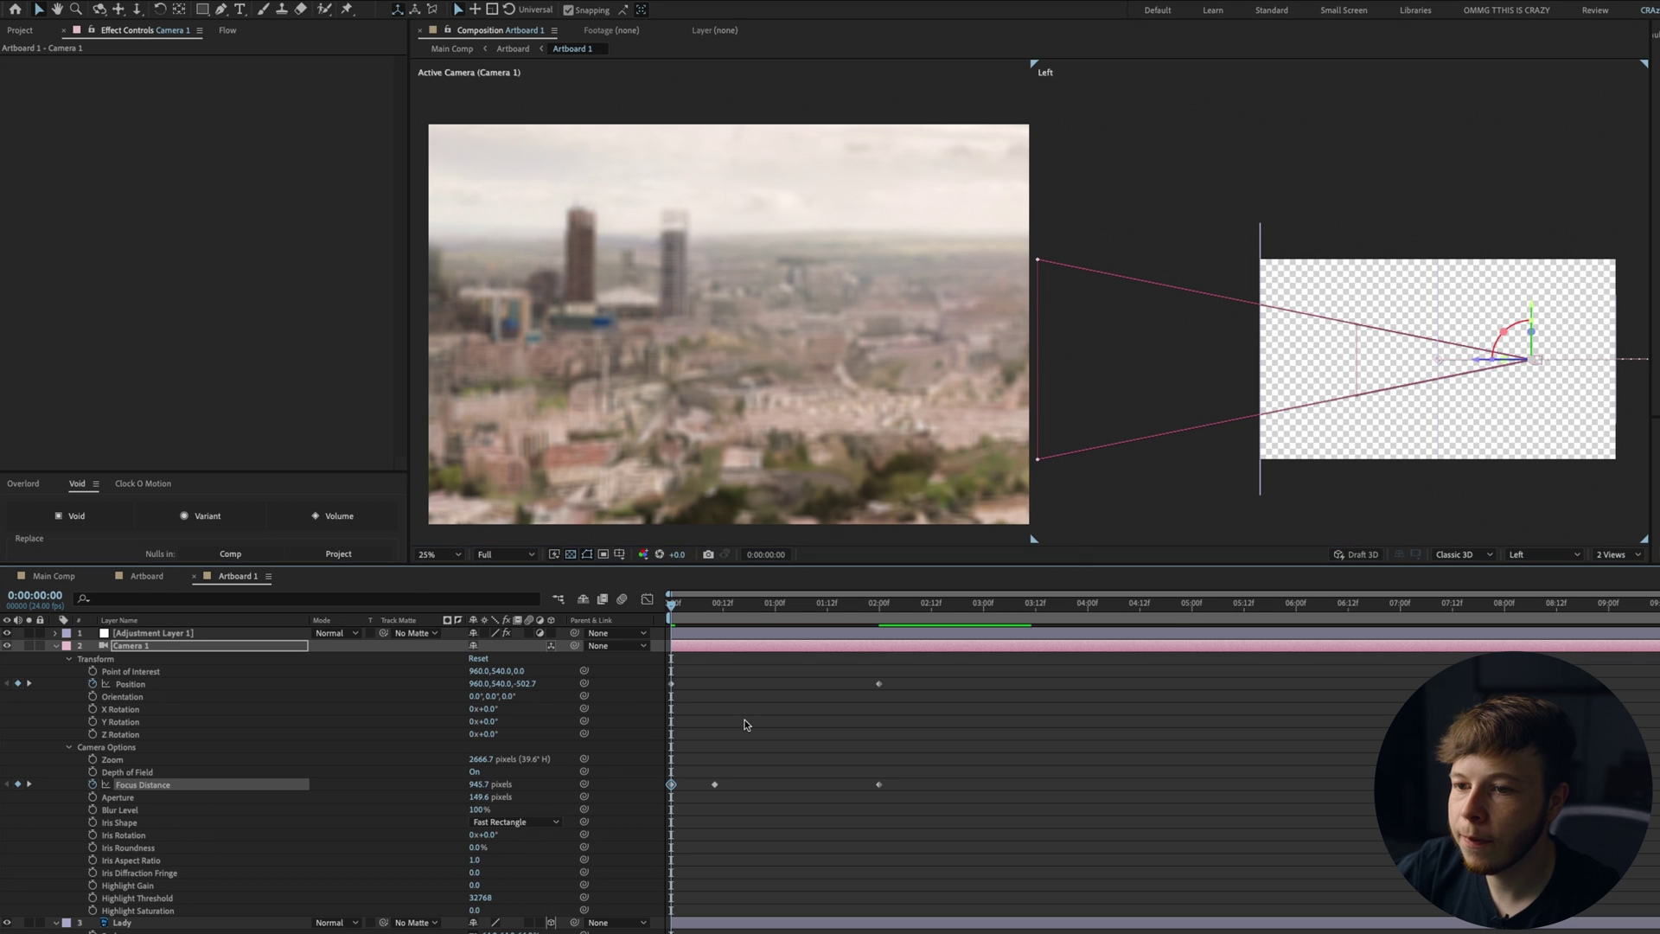
# Scrub through the pull-back to 2:16 and set the camera's Focus Distance there to 3628.7 pixels.
pyautogui.click(677, 609)
pyautogui.moveTo(677, 610); pyautogui.dragTo(952, 610)
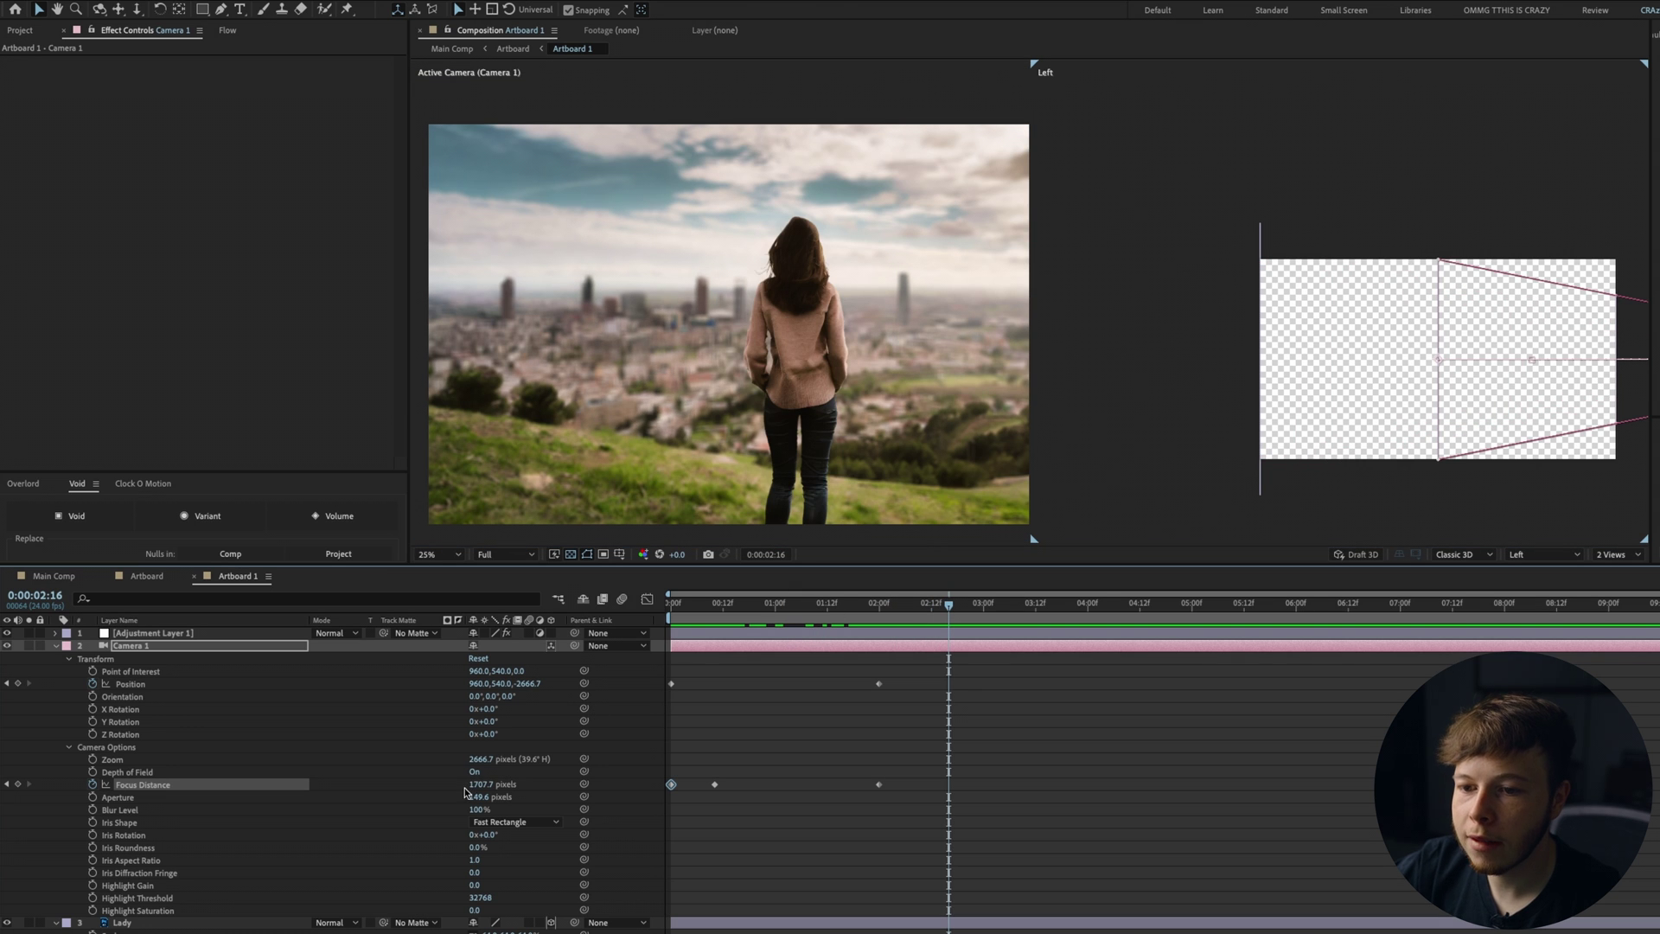
pyautogui.moveTo(486, 788); pyautogui.dragTo(1599, 748)
# Return the composition viewer to a single Active Camera view and fit the frame in it.
pyautogui.click(1618, 554)
pyautogui.click(1615, 538)
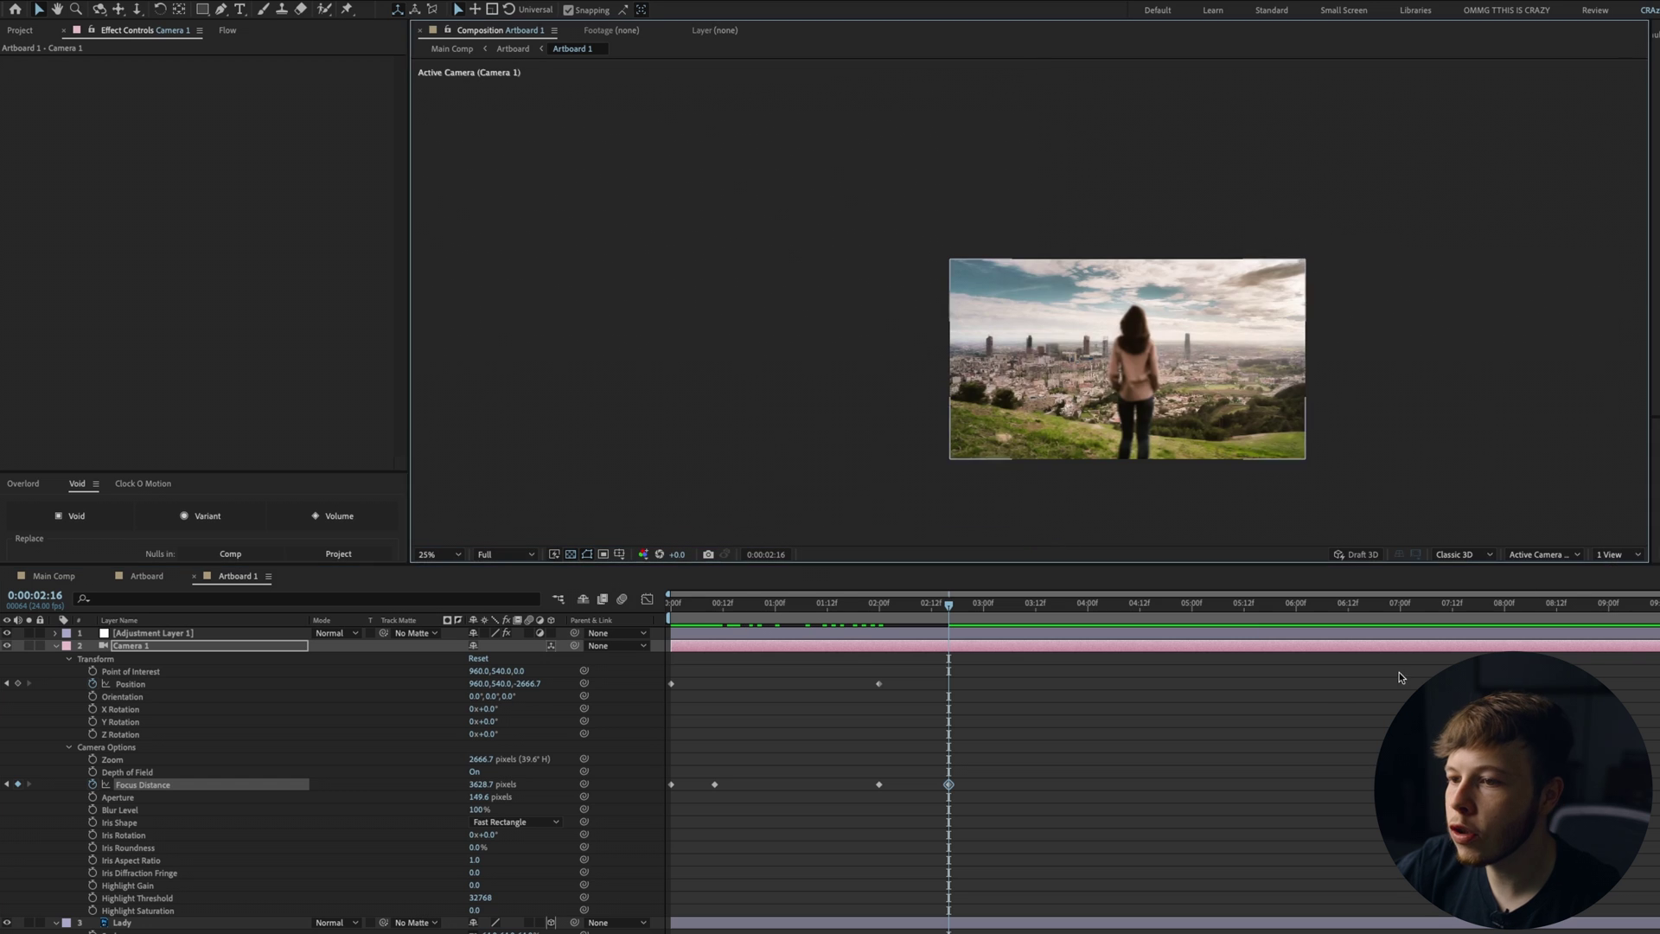
pyautogui.click(1233, 692)
pyautogui.hotkey('shift', '/')
# Stretch all Camera 1 keyframes proportionally so the last Focus Distance keyframe lands at about 3:15, and check the opening frames.
pyautogui.moveTo(1070, 828); pyautogui.dragTo(644, 657)
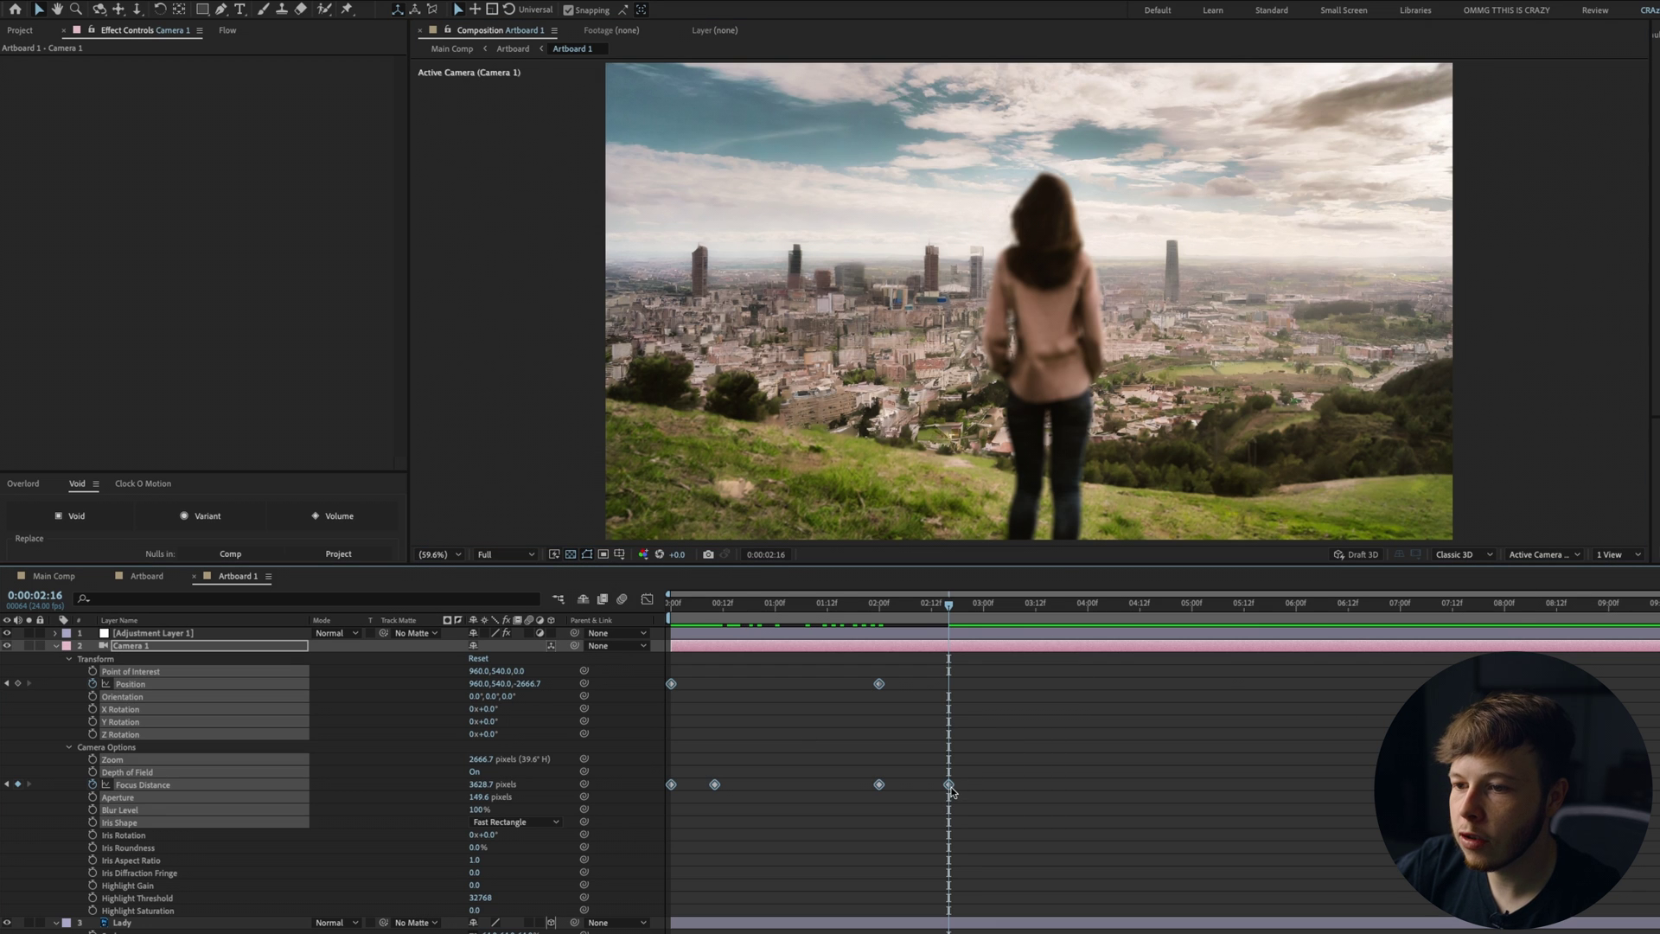
pyautogui.moveTo(952, 787); pyautogui.dragTo(1052, 786)
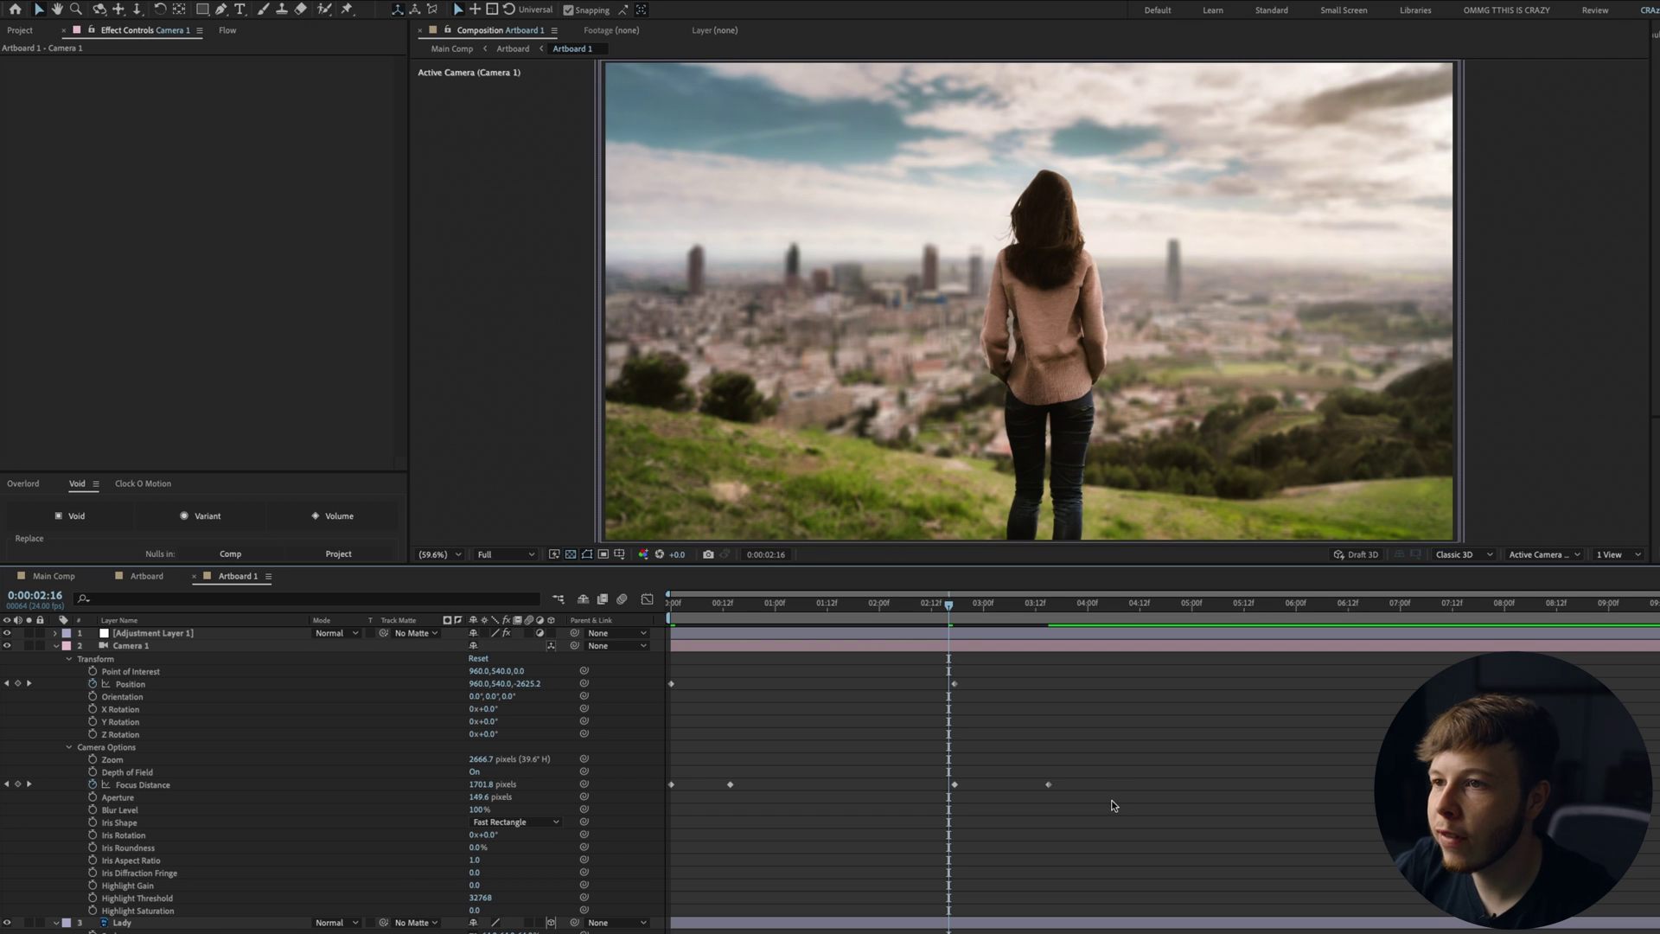
pyautogui.click(694, 606)
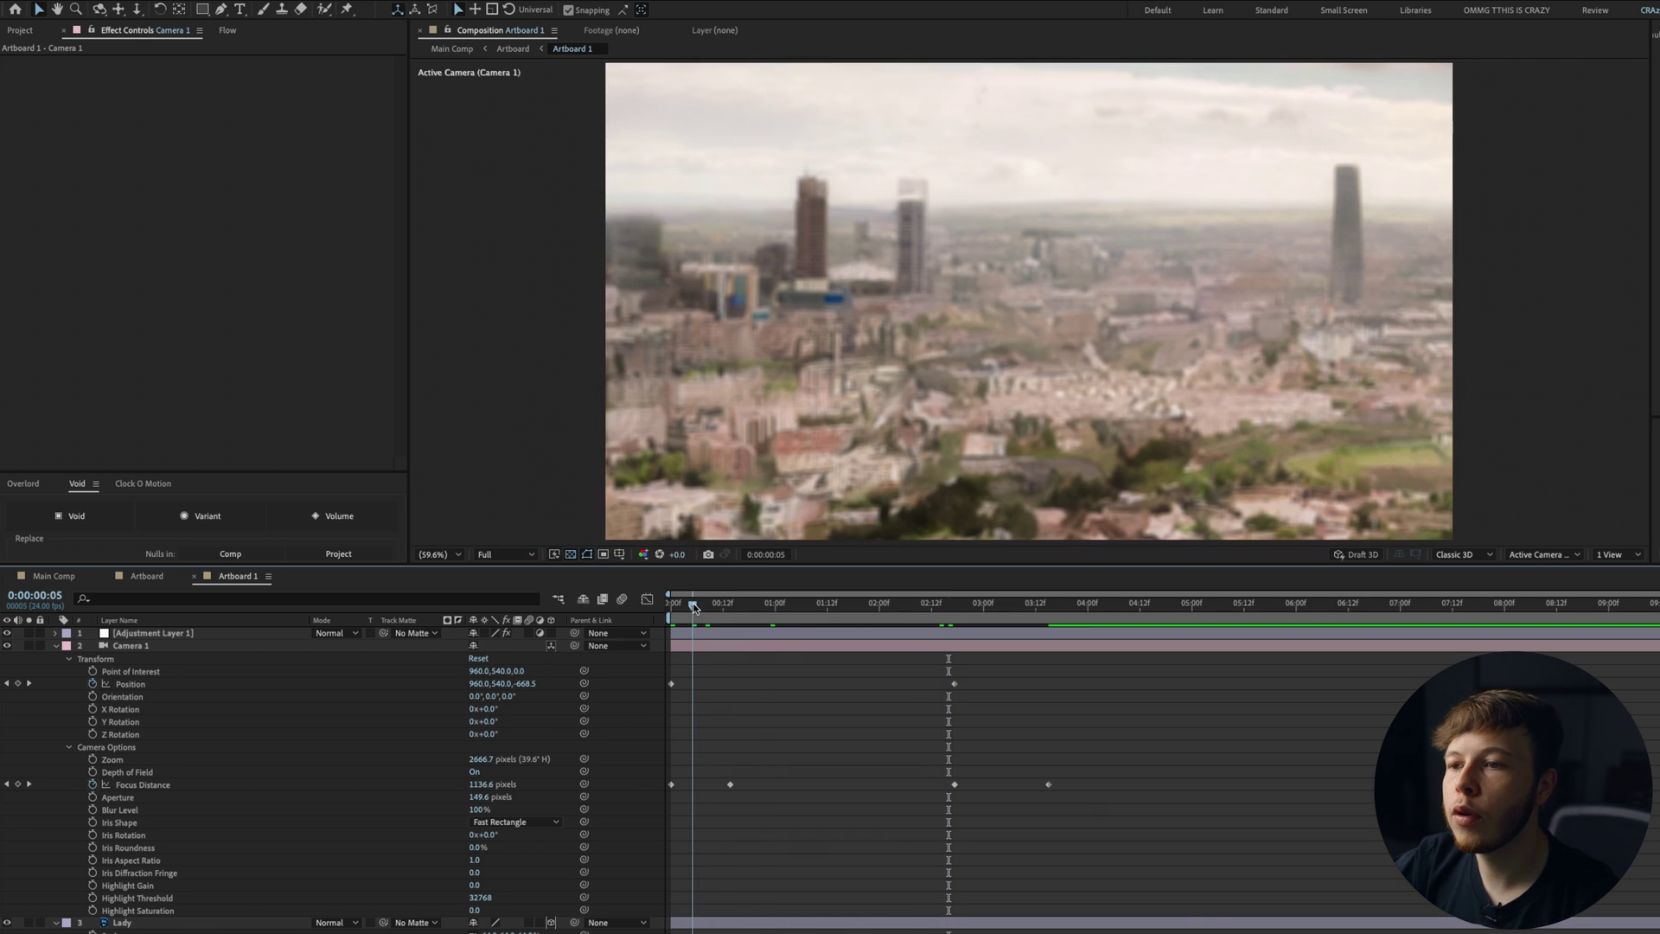
# Apply the Flow easing curve 0.88, 0.14, 0.12, 0.86 to all camera keyframes and scrub the result to 2:00.
pyautogui.moveTo(1180, 836); pyautogui.dragTo(667, 666)
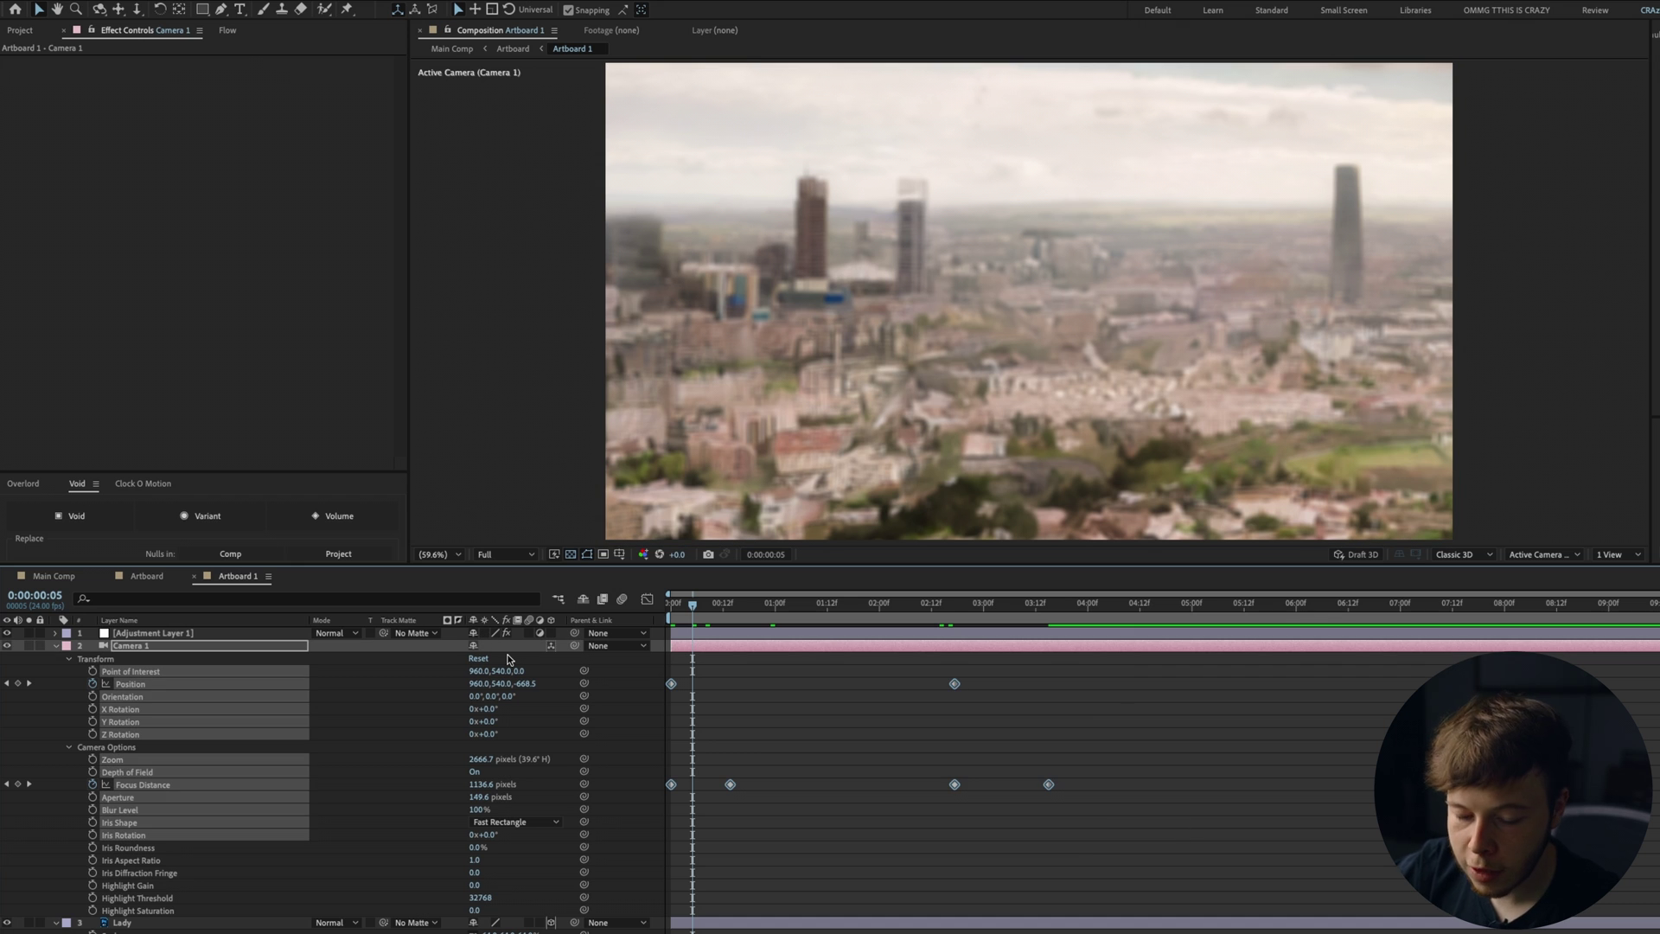
pyautogui.click(227, 33)
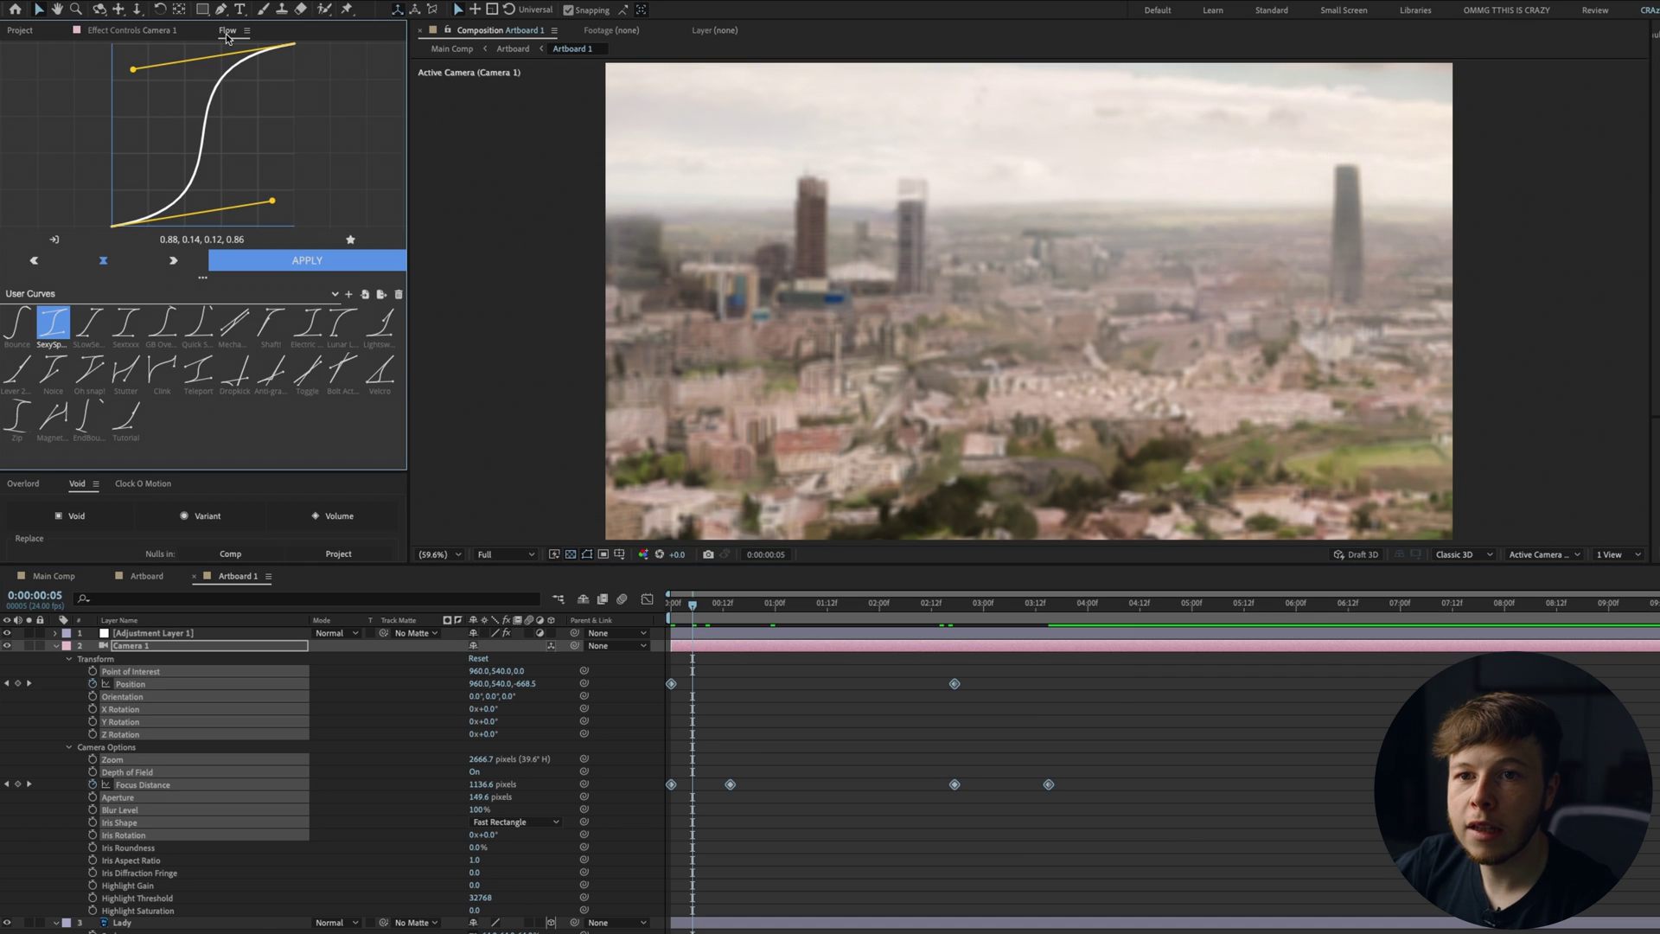
pyautogui.click(341, 262)
pyautogui.click(673, 595)
pyautogui.moveTo(688, 603); pyautogui.dragTo(879, 604)
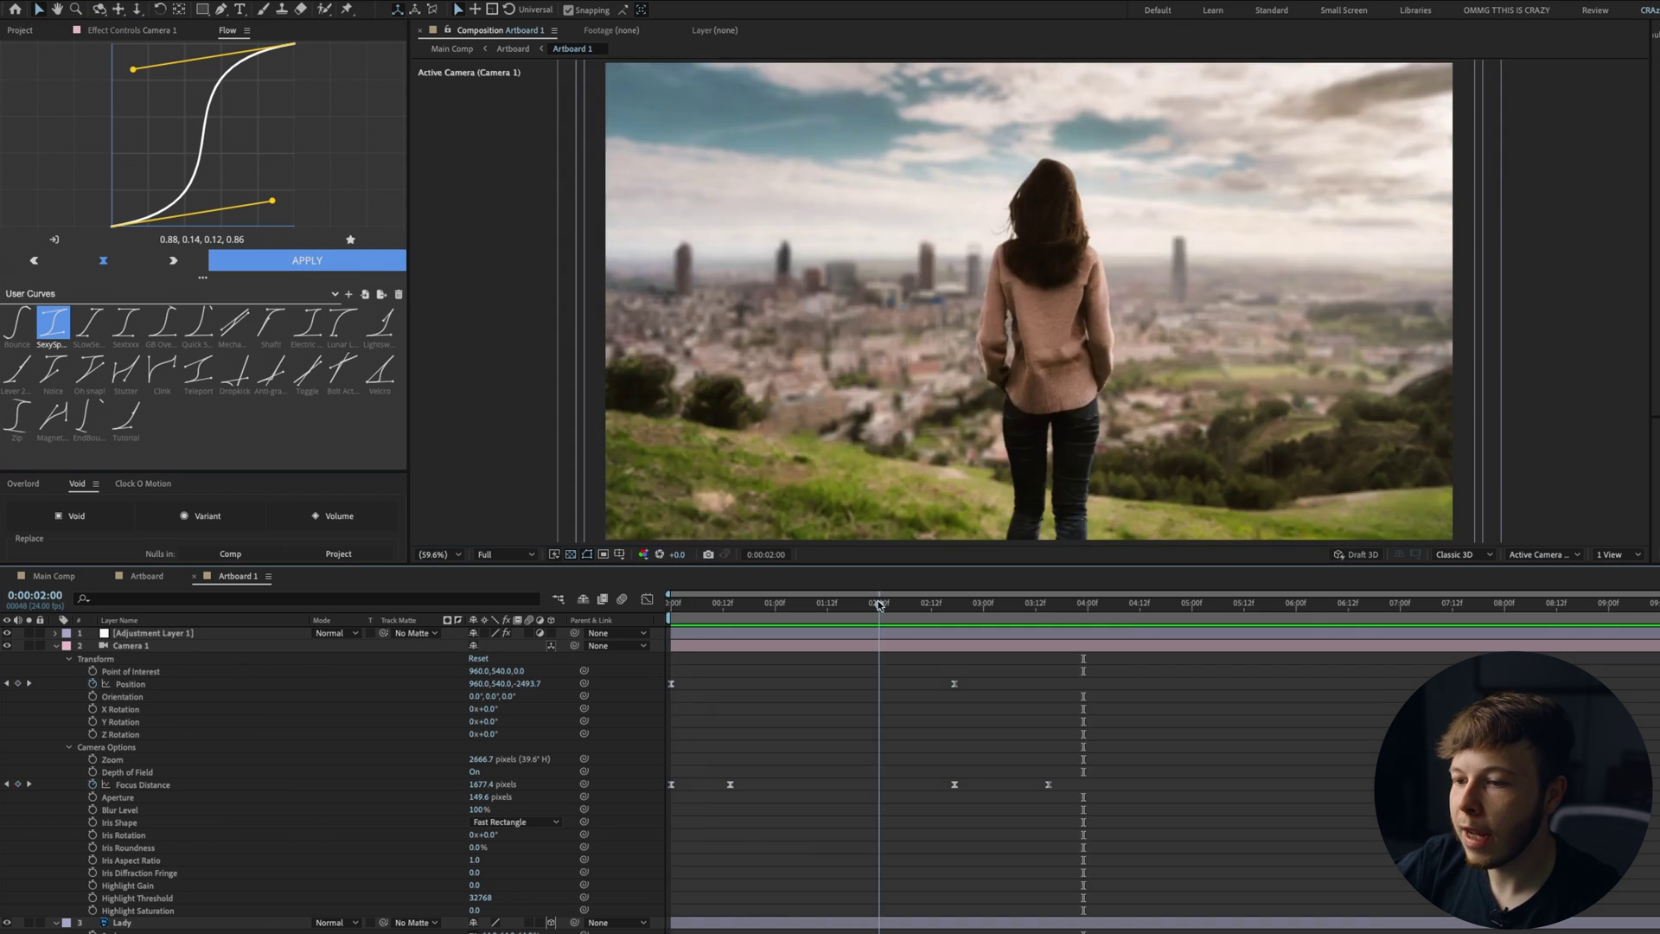
# Move the third Focus Distance keyframe to about 2:07 and the last one to about 3:23.
pyautogui.moveTo(1108, 776); pyautogui.dragTo(910, 783)
pyautogui.click(951, 789)
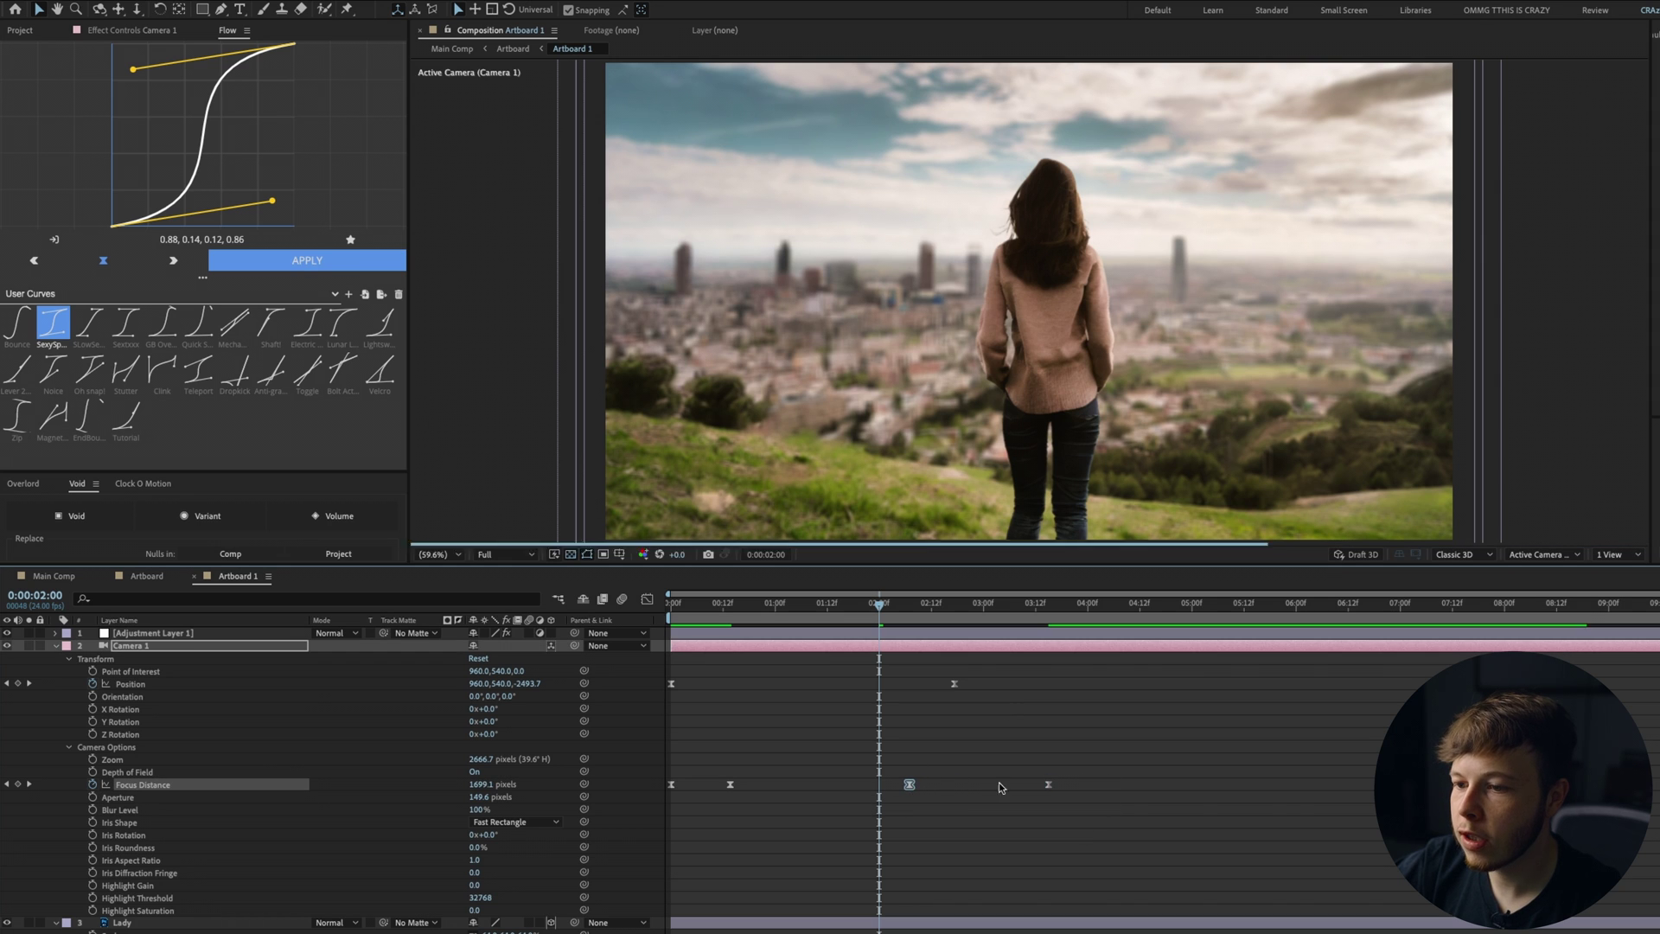
pyautogui.click(1067, 786)
pyautogui.click(963, 611)
pyautogui.moveTo(963, 612); pyautogui.dragTo(1035, 612)
pyautogui.moveTo(1070, 784); pyautogui.dragTo(1083, 784)
# Adjust the easing handle of the last two Focus Distance keyframes in the graph editor so the speed peak shifts earlier.
pyautogui.moveTo(786, 765); pyautogui.dragTo(1168, 856)
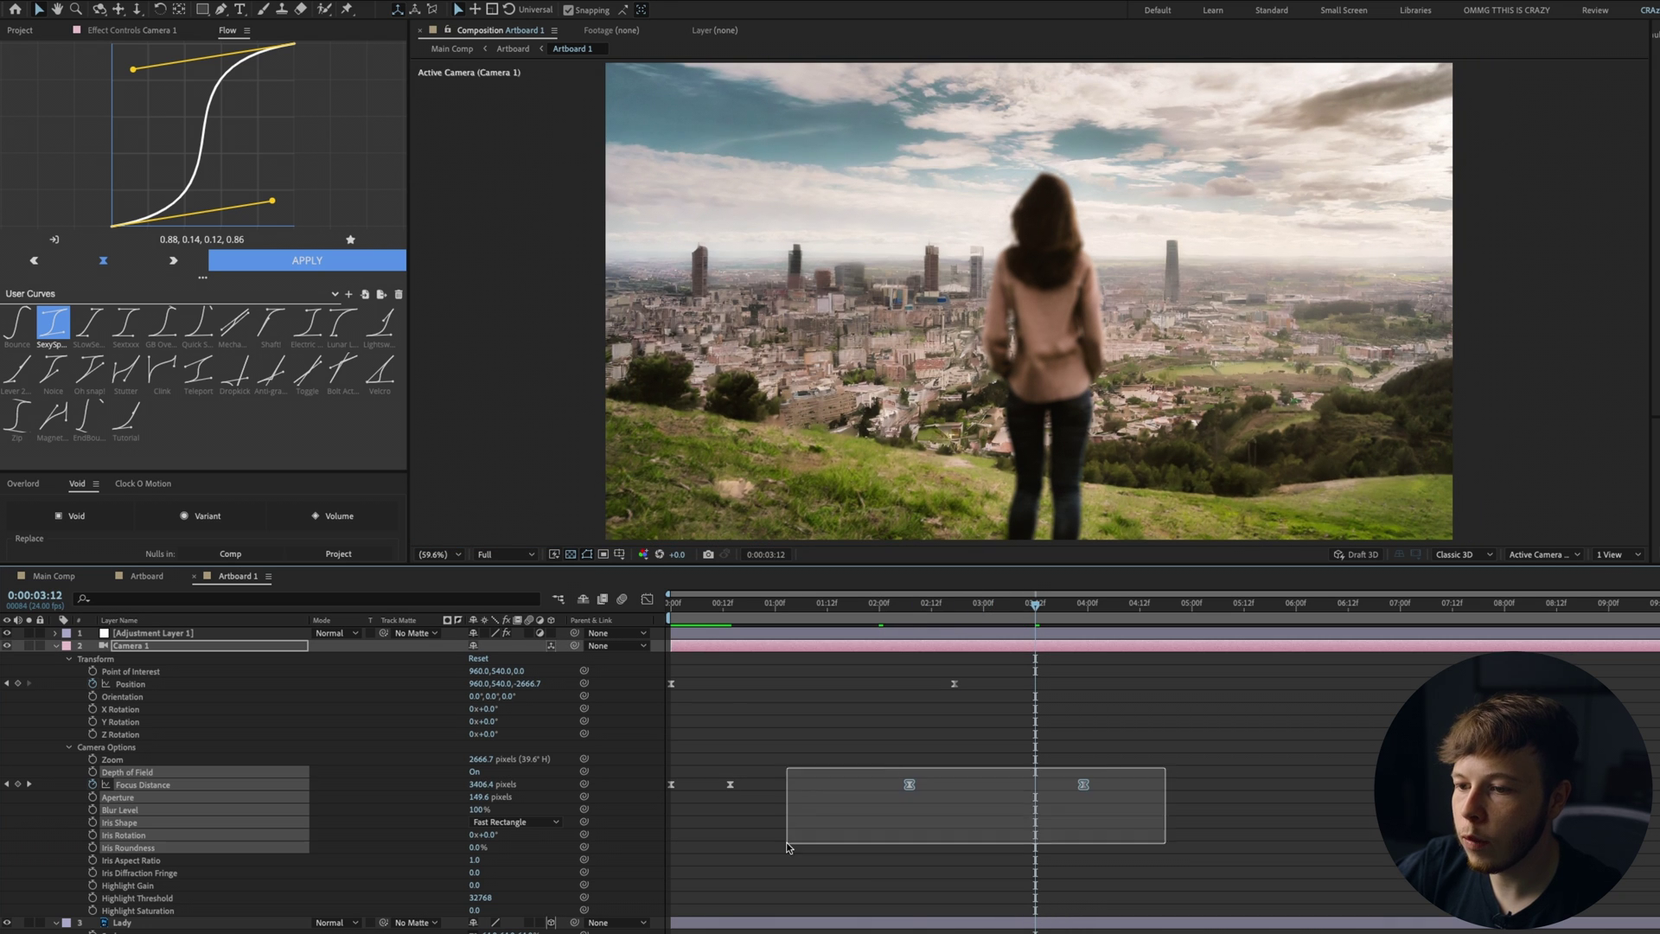
pyautogui.click(646, 600)
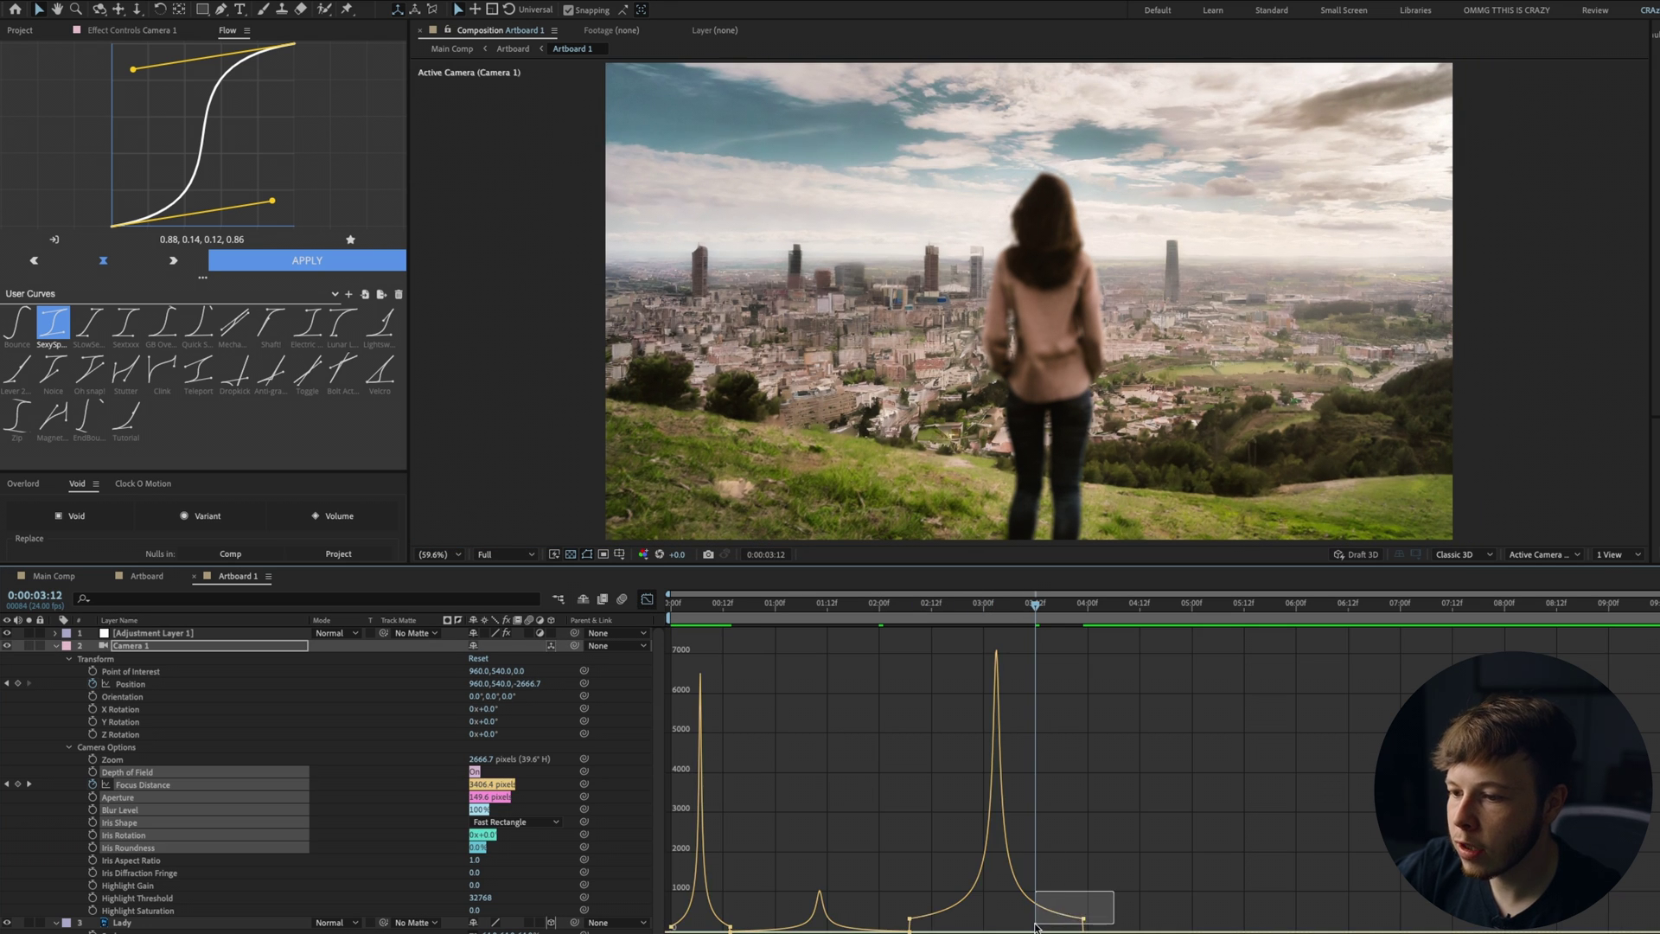
pyautogui.moveTo(1008, 919); pyautogui.dragTo(970, 920)
pyautogui.click(647, 600)
pyautogui.click(907, 665)
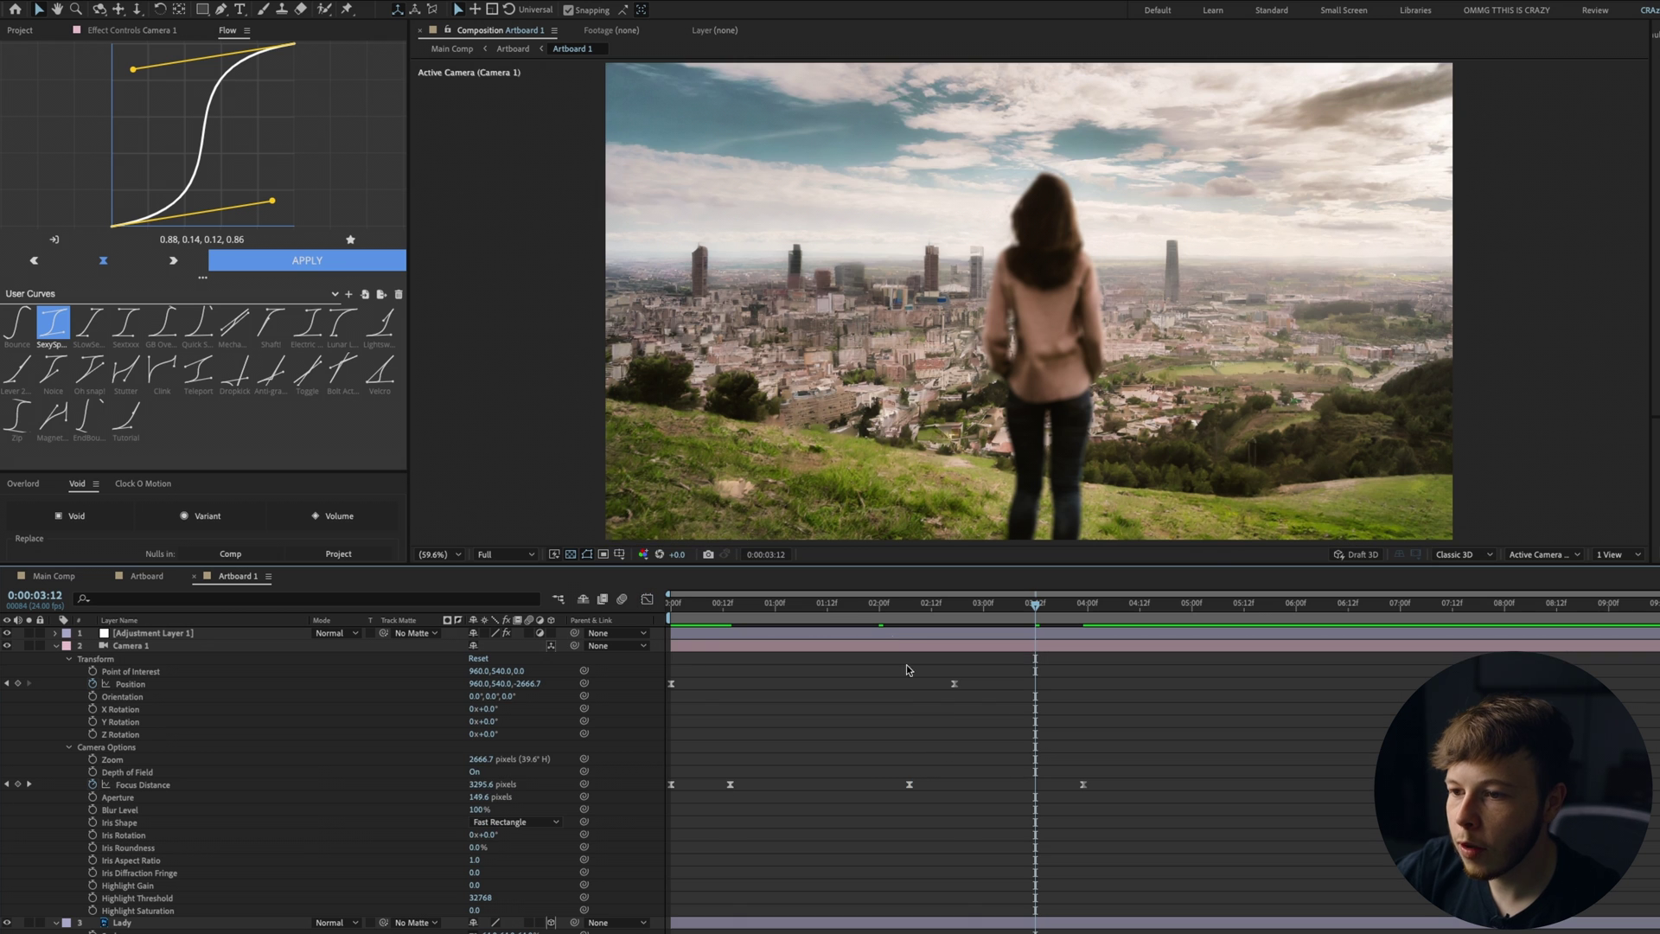
# Preview the eased camera pull-back and focus changes from the first frame.
pyautogui.click(671, 605)
pyautogui.press('space')
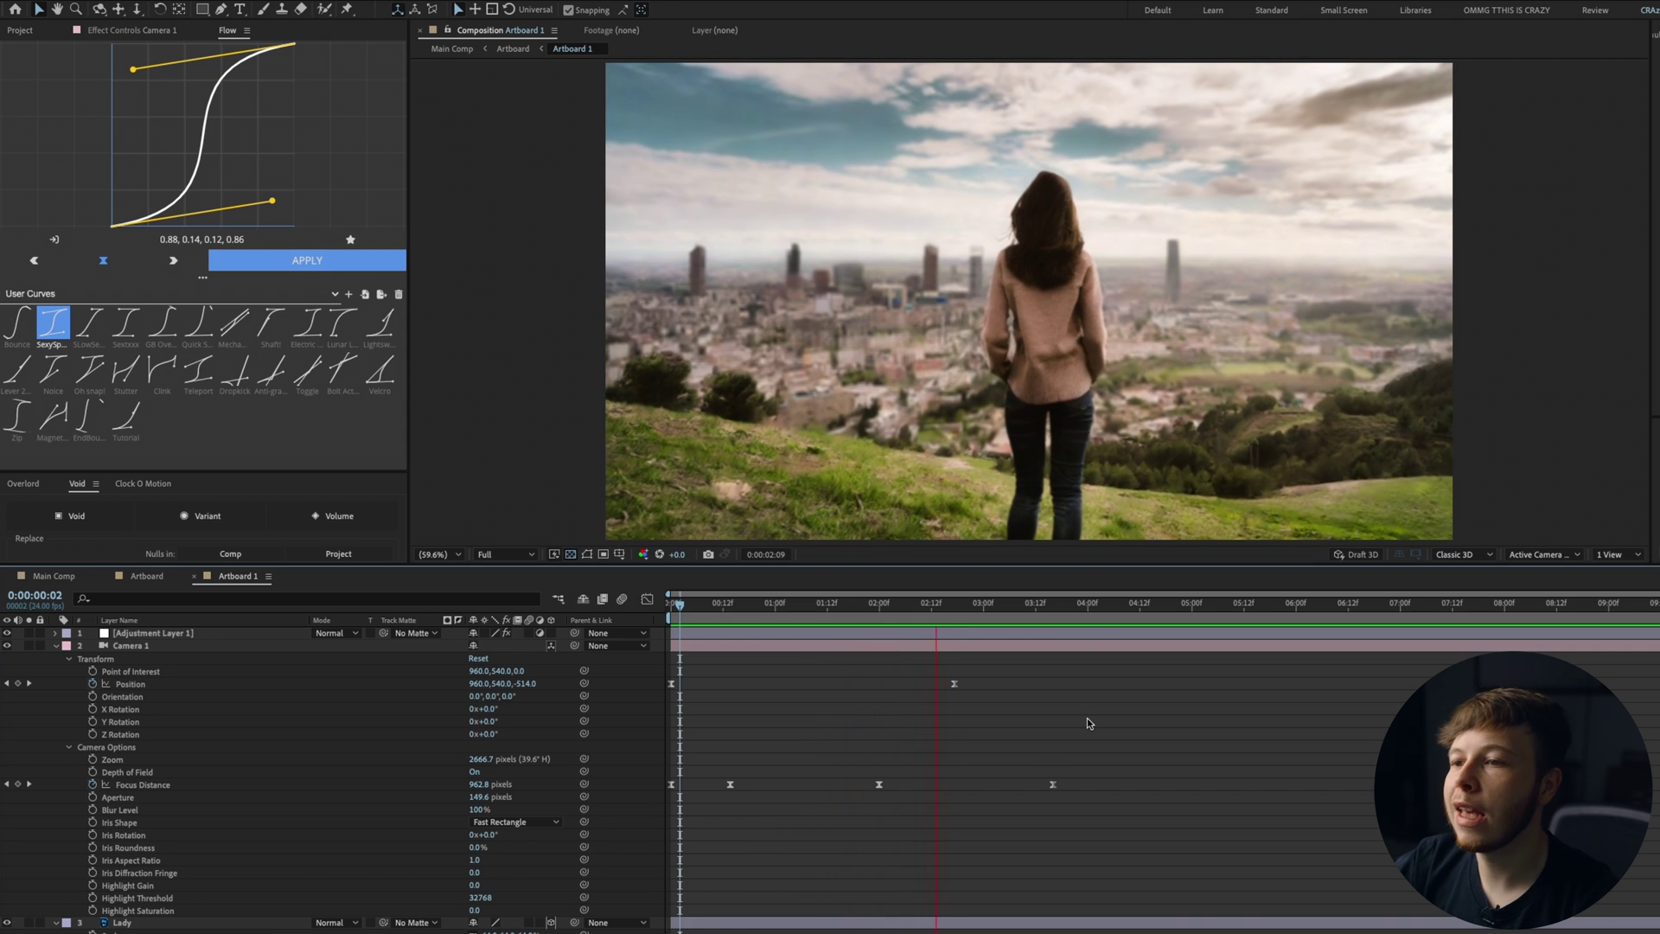
pyautogui.press('space')
pyautogui.press('space')
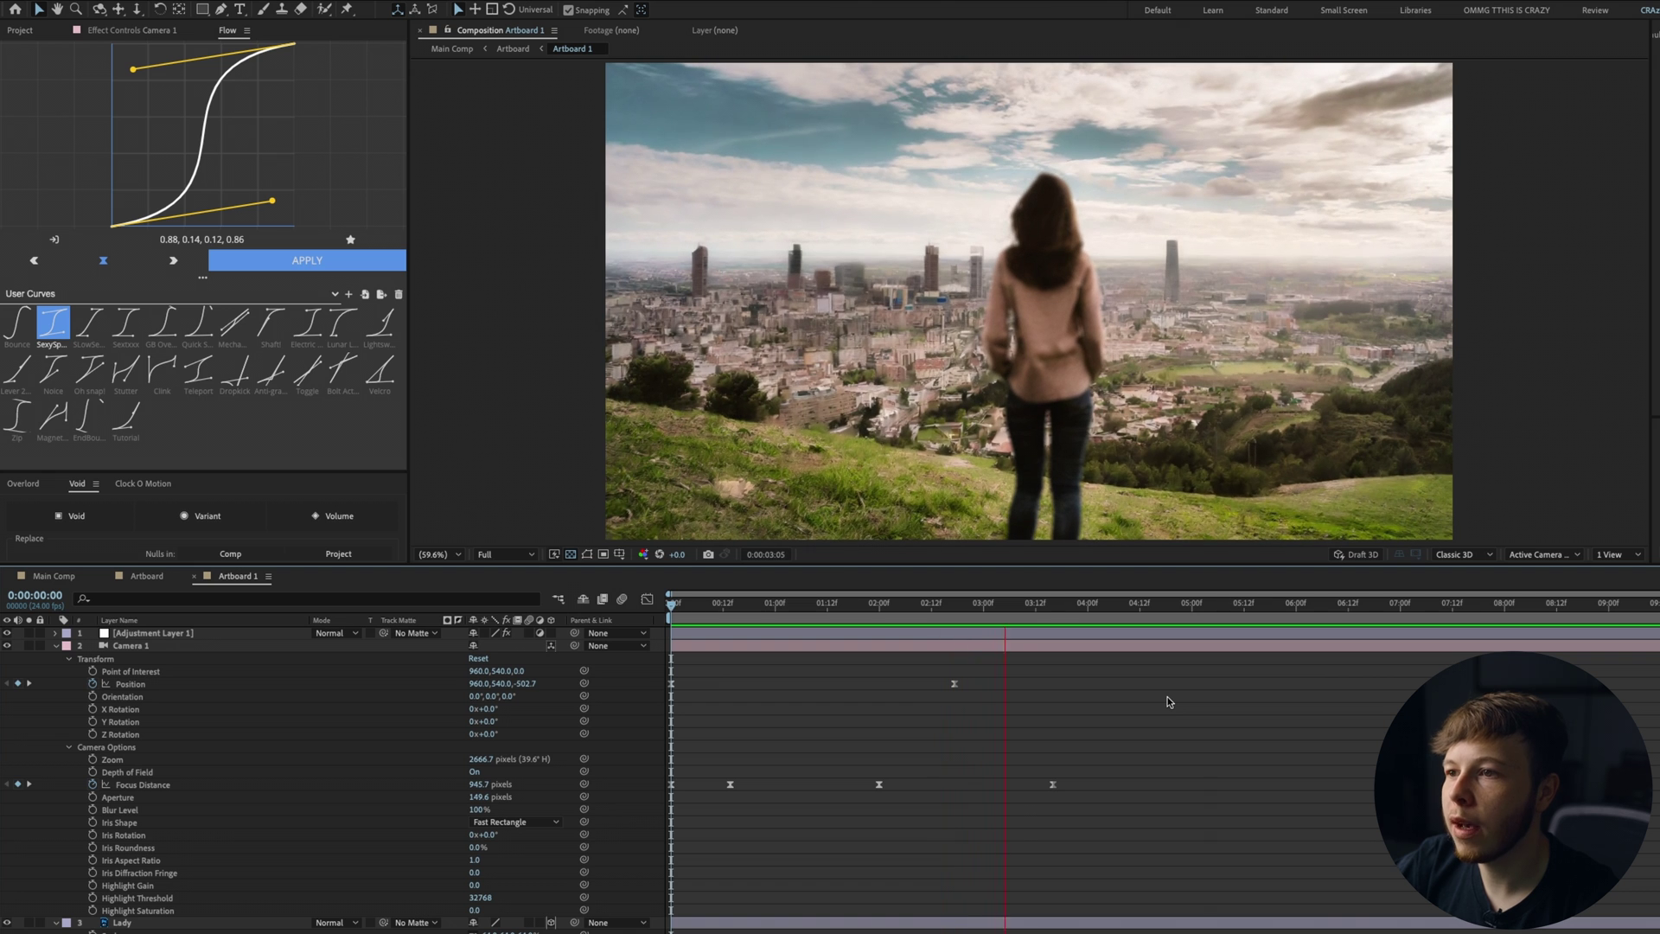
pyautogui.press('space')
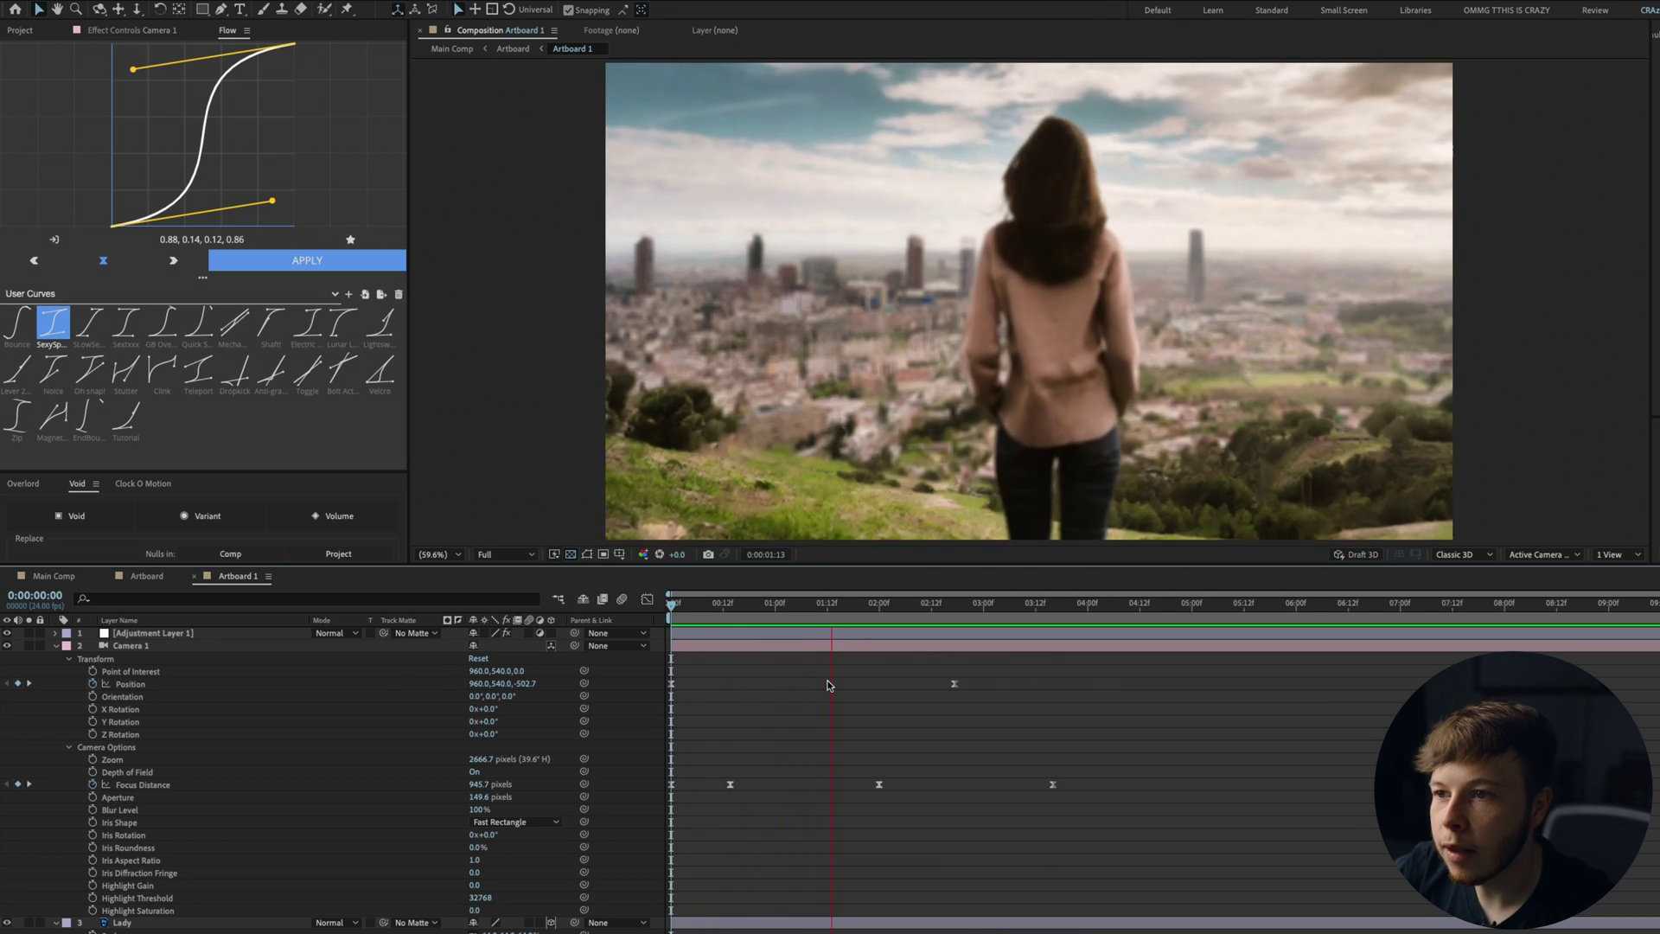
pyautogui.press('space')
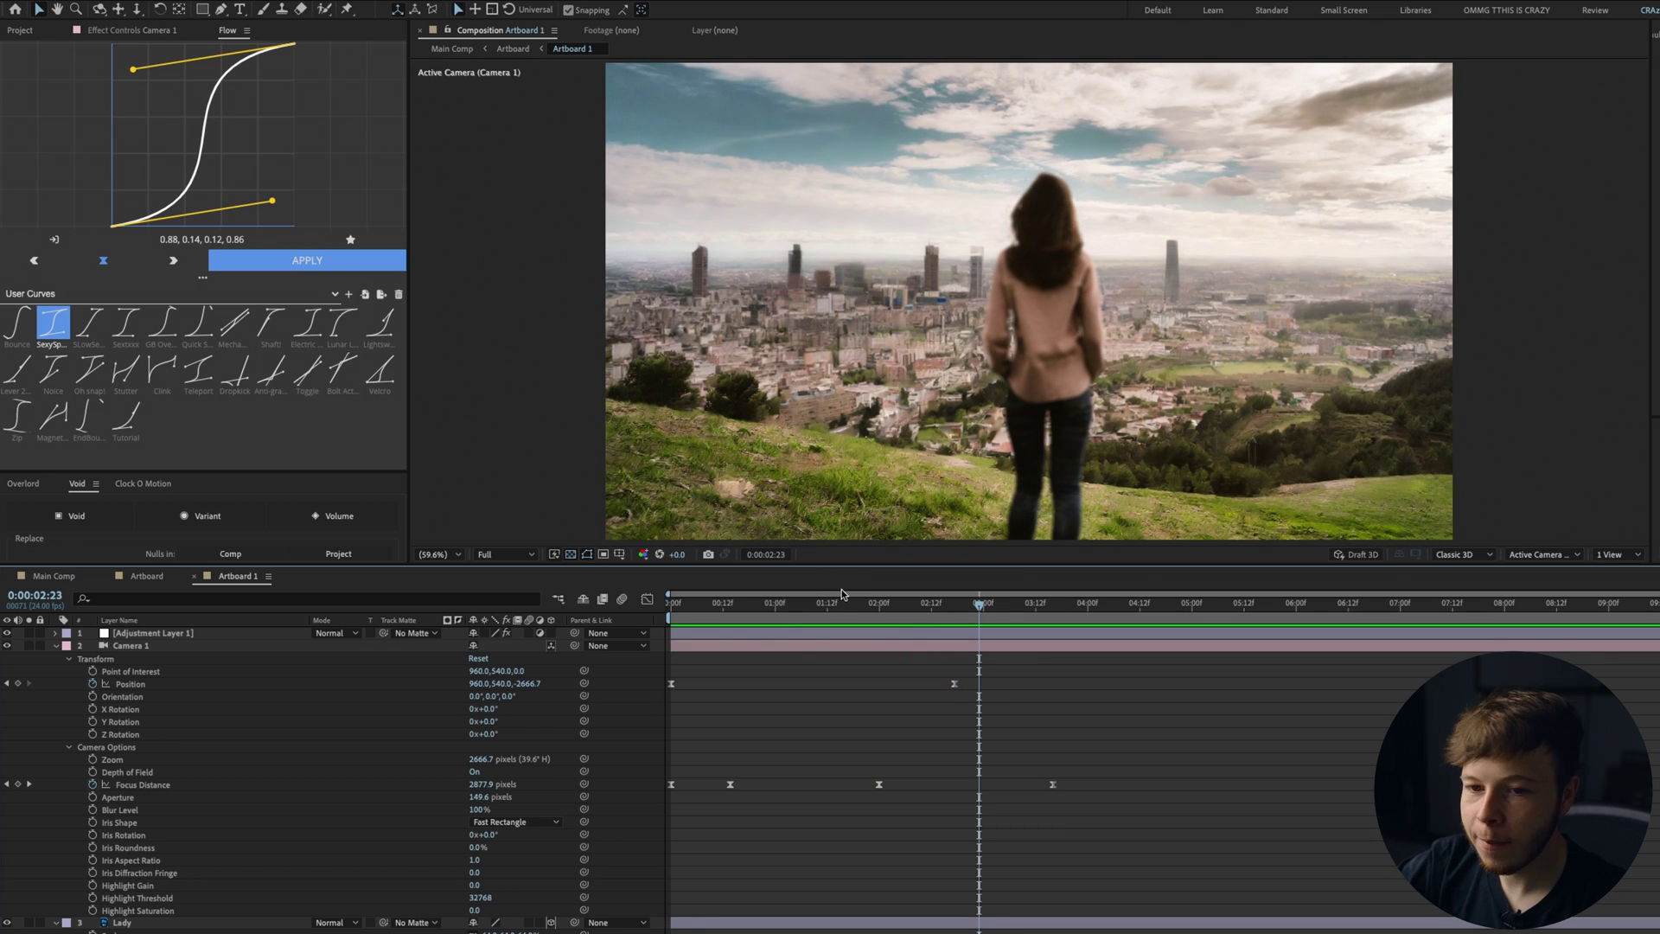
# Add a new adjustment layer with a Transform effect and place it directly below Adjustment Layer 1.
pyautogui.hotkey('ctrl', 'alt', 'y')
pyautogui.hotkey('ctrl', 'space')
pyautogui.write('tran')
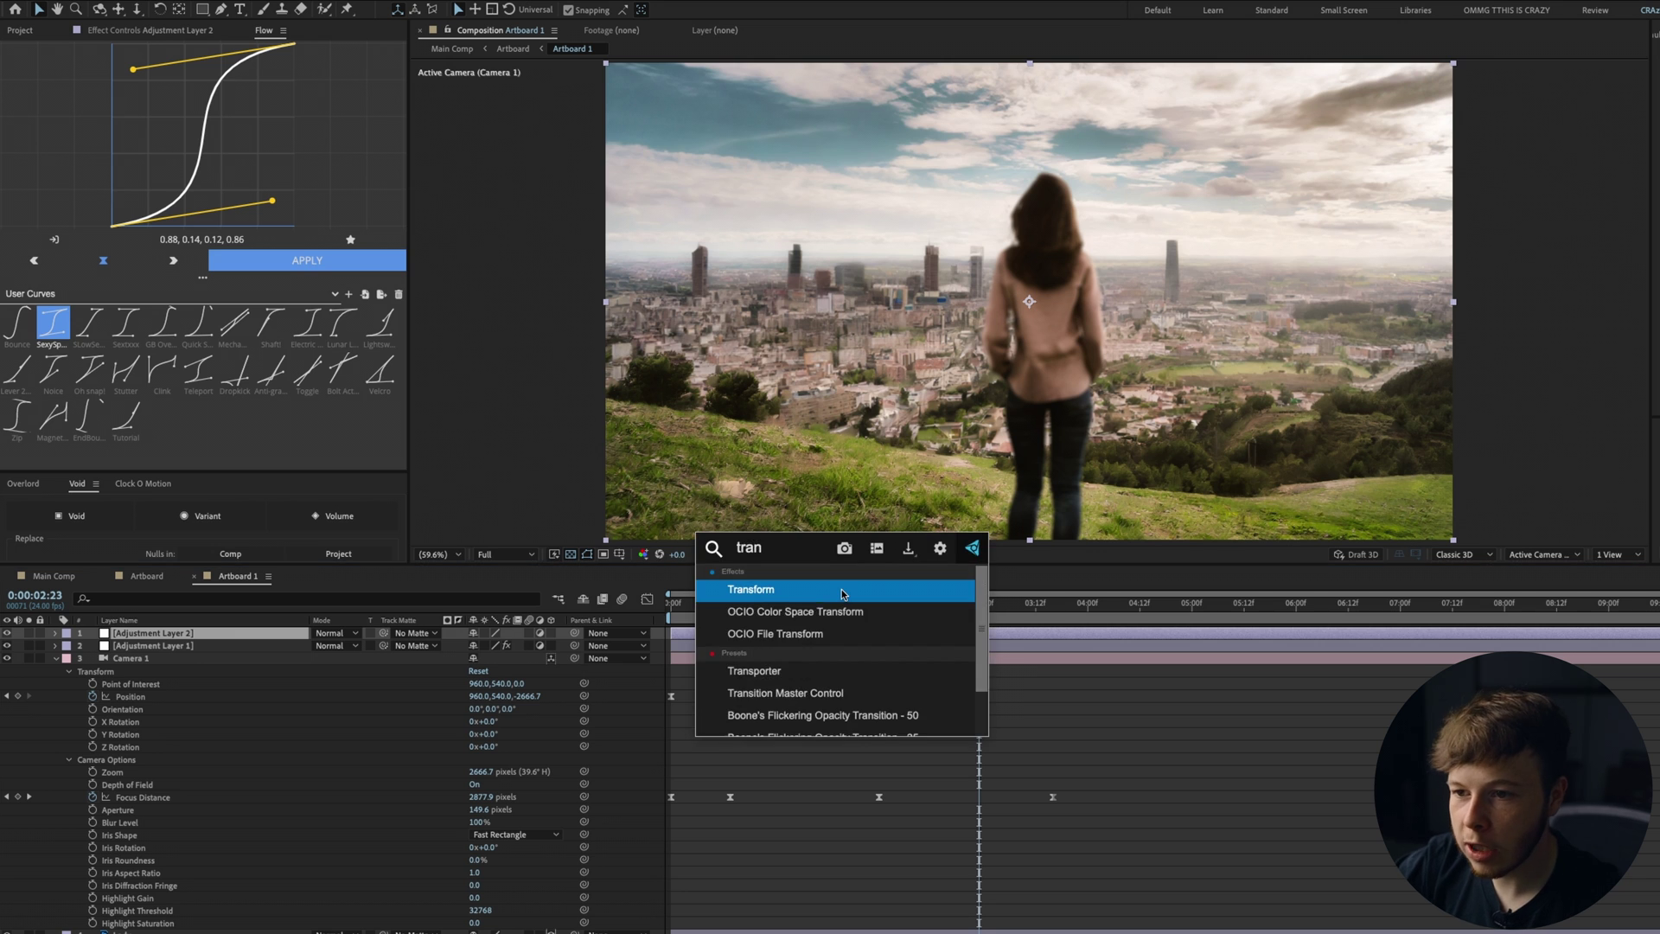
pyautogui.press('Return')
pyautogui.moveTo(166, 637); pyautogui.dragTo(158, 656)
# Rename Adjustment Layer 1 as Camera - Adjustment and Adjustment Layer 2 as Camera Shake.
pyautogui.click(152, 636)
pyautogui.press('Return')
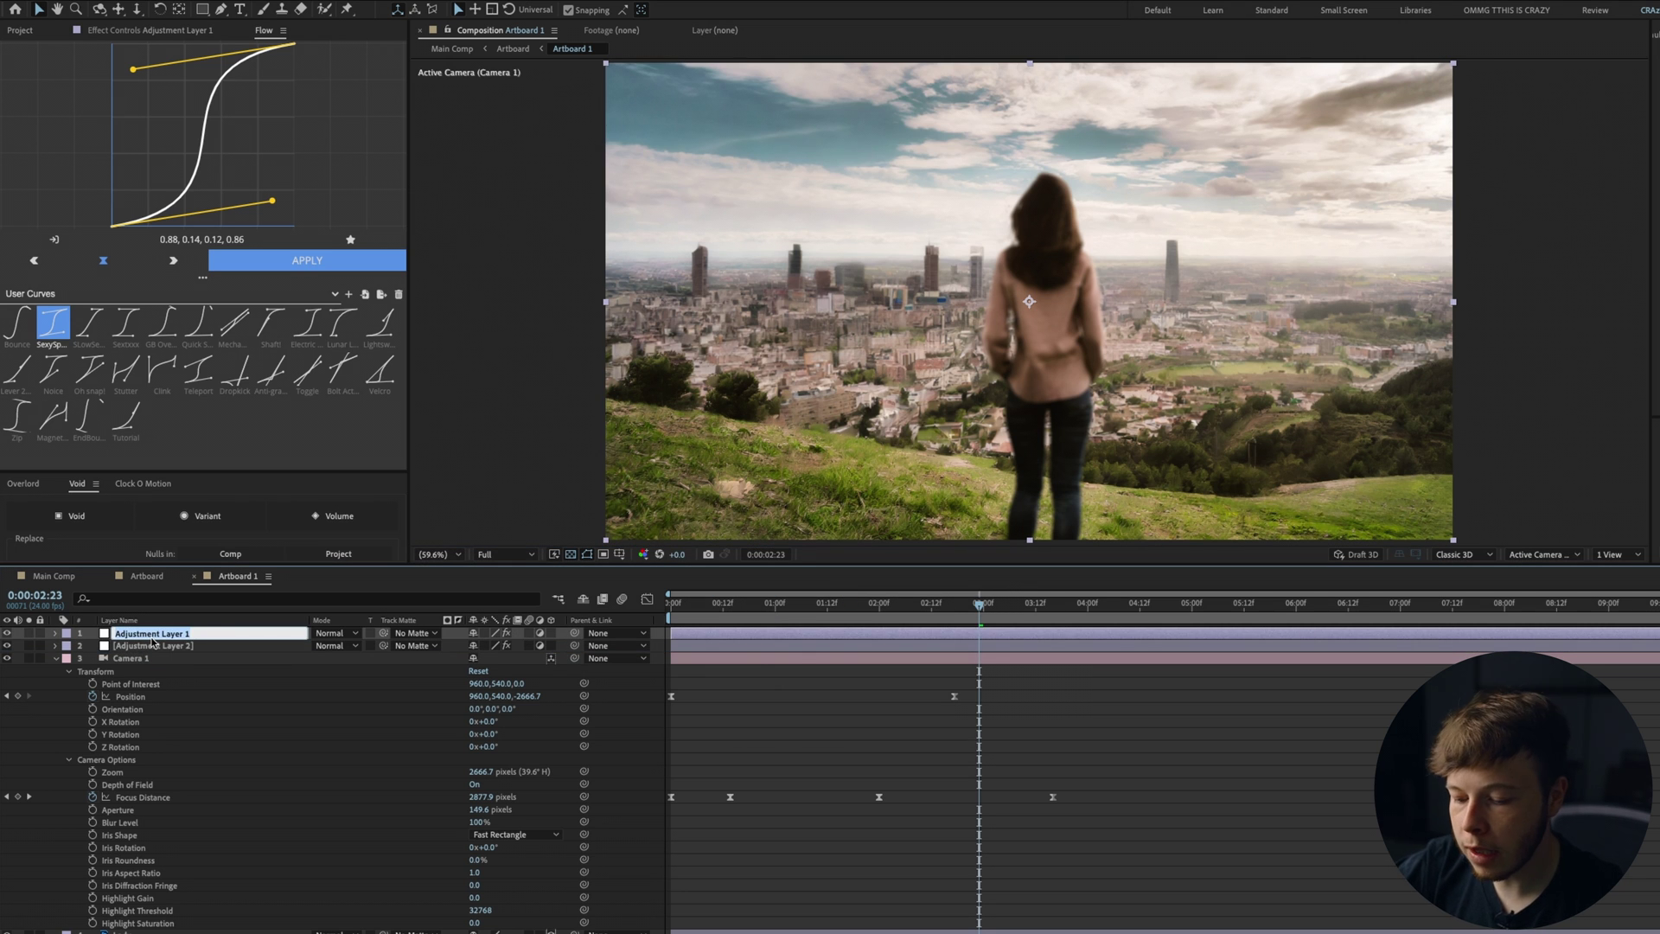
pyautogui.write('Camera - Adjust')
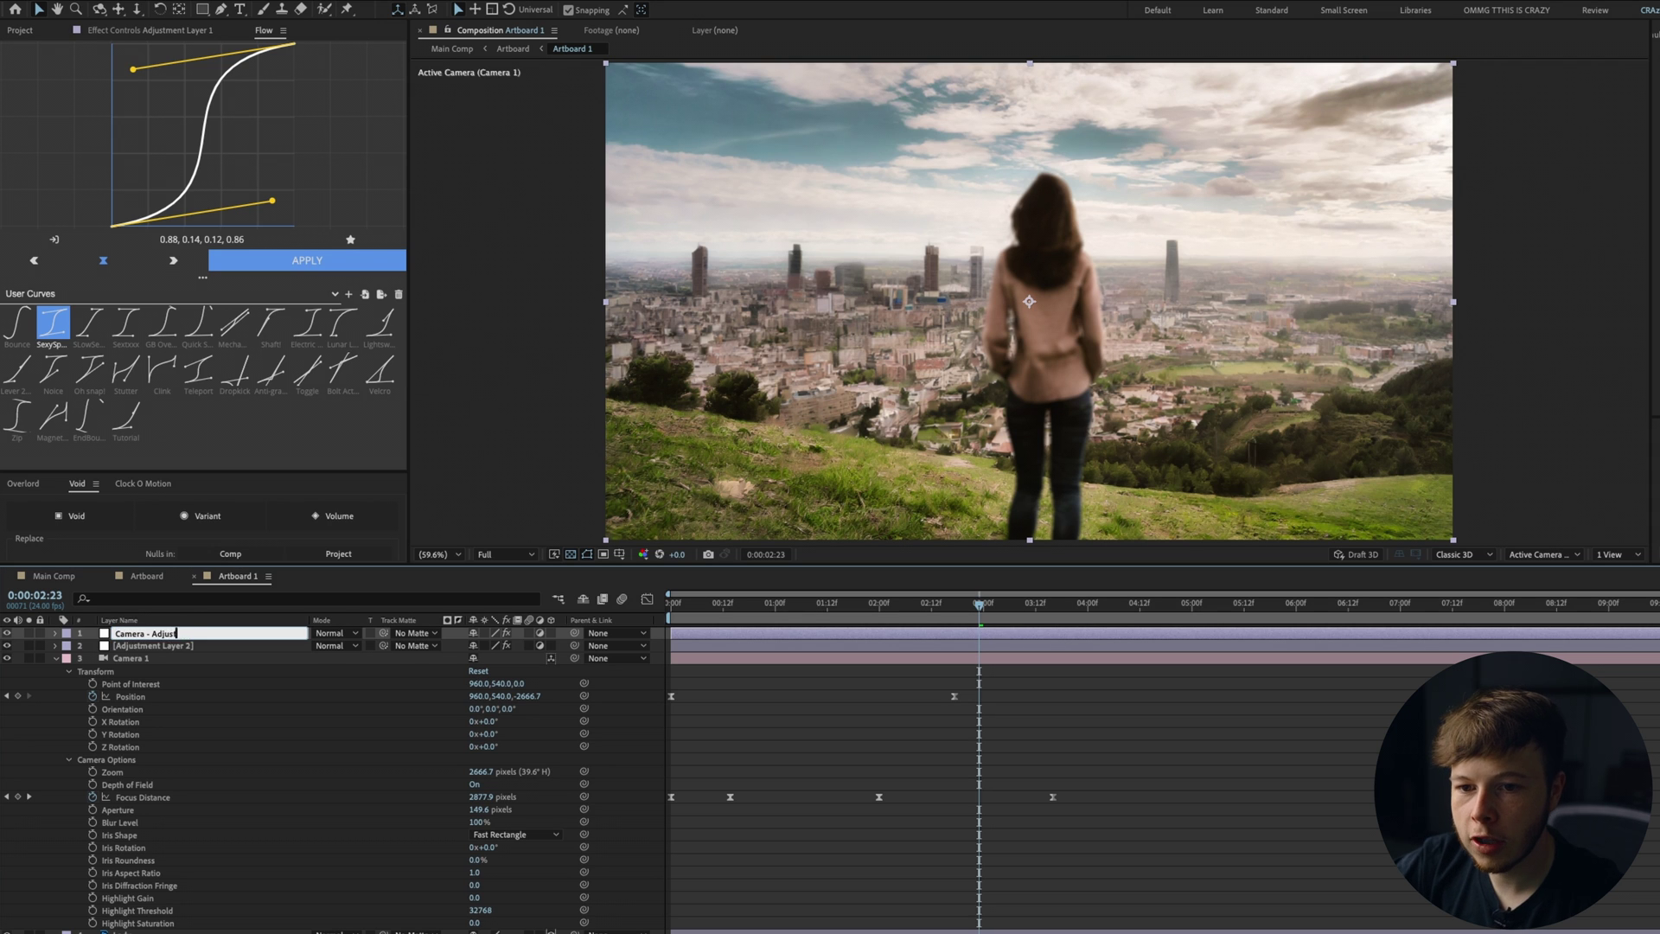
pyautogui.write('ment')
pyautogui.press('Return')
pyautogui.click(138, 647)
pyautogui.press('Return')
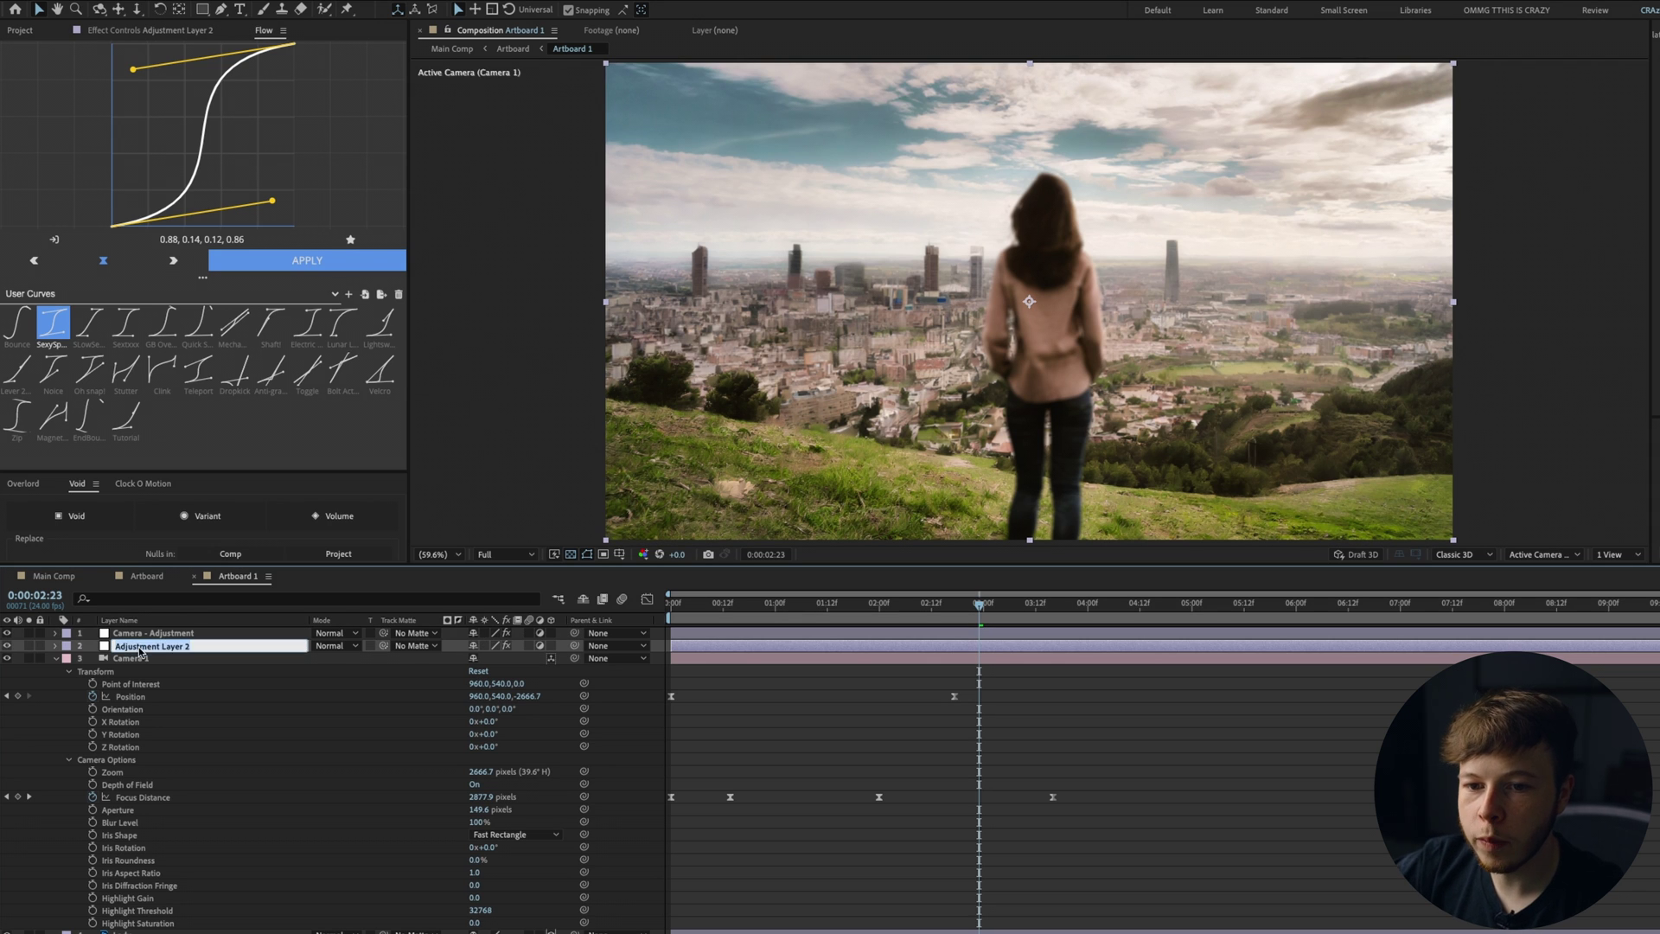
pyautogui.write('Camera Shake')
pyautogui.press('Return')
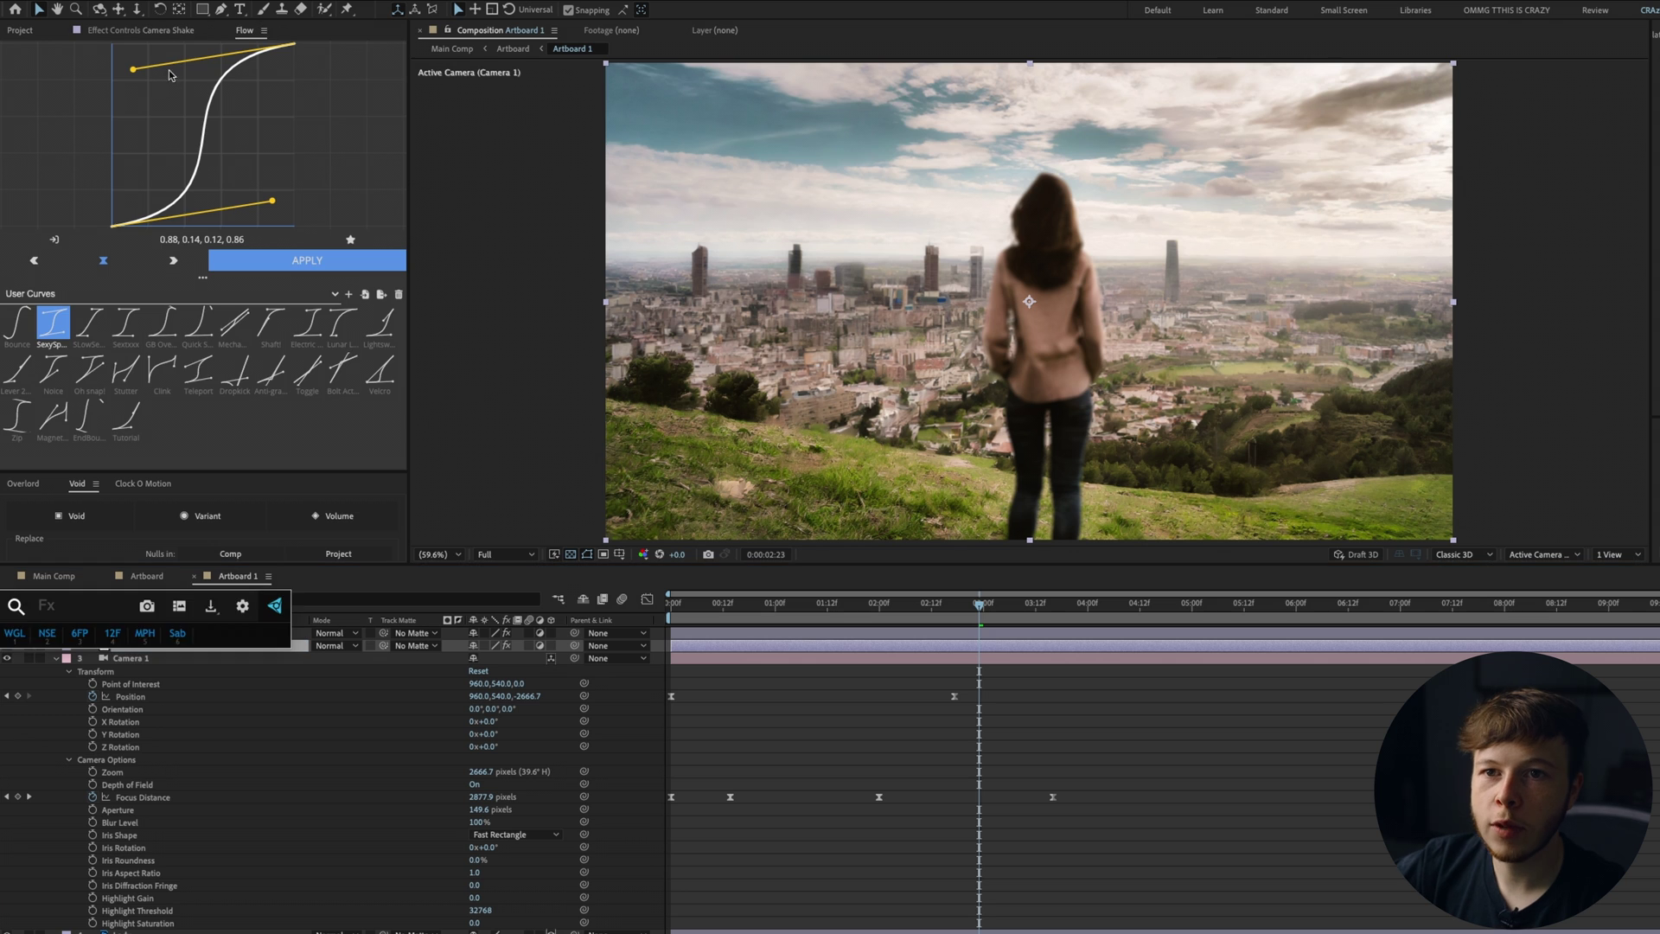
# Show the Camera Shake layer's effects, add a Slider Control to it and duplicate that control.
pyautogui.click(167, 32)
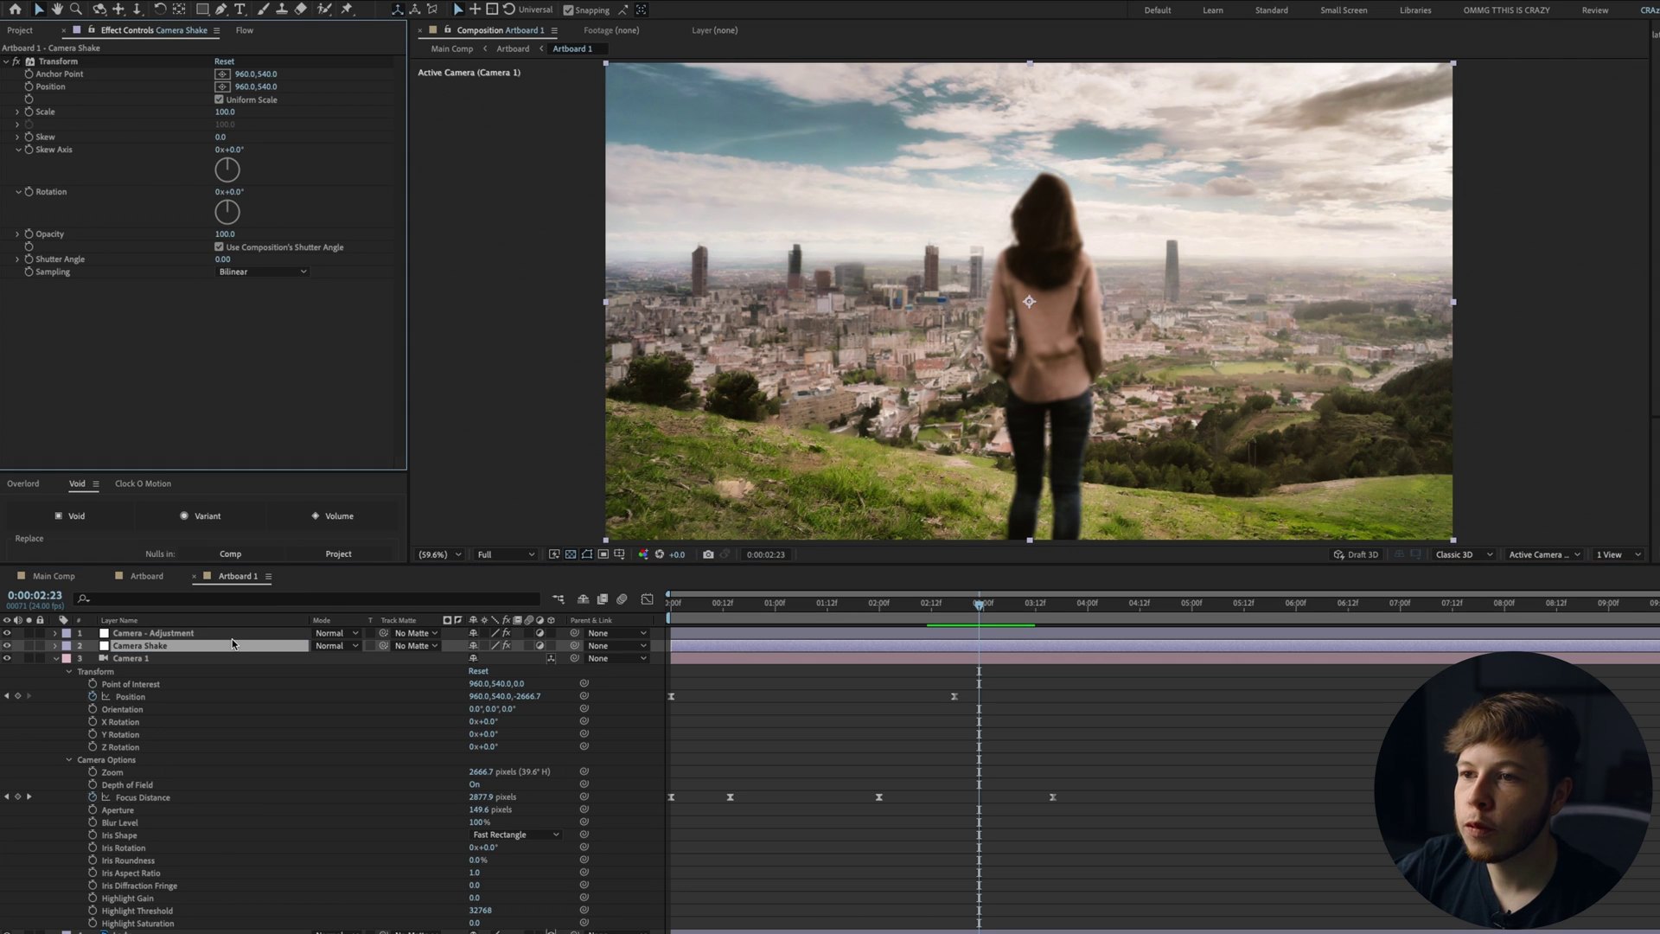
pyautogui.hotkey('ctrl', 'space')
pyautogui.write('slid')
pyautogui.press('Return')
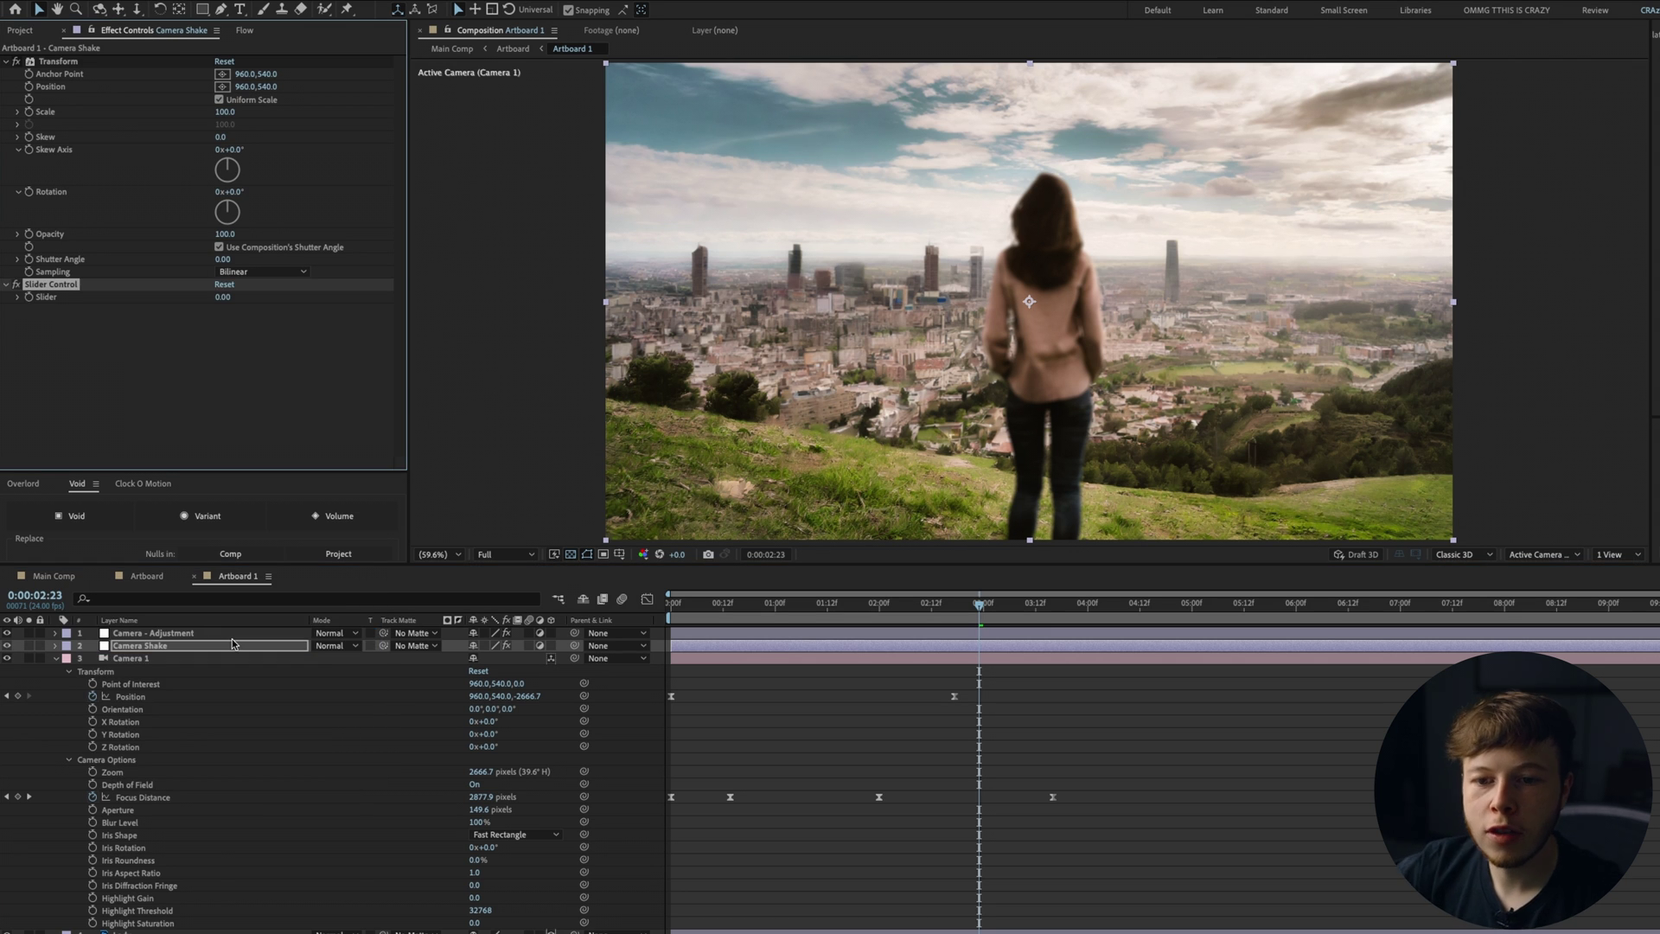
pyautogui.hotkey('ctrl', 'd')
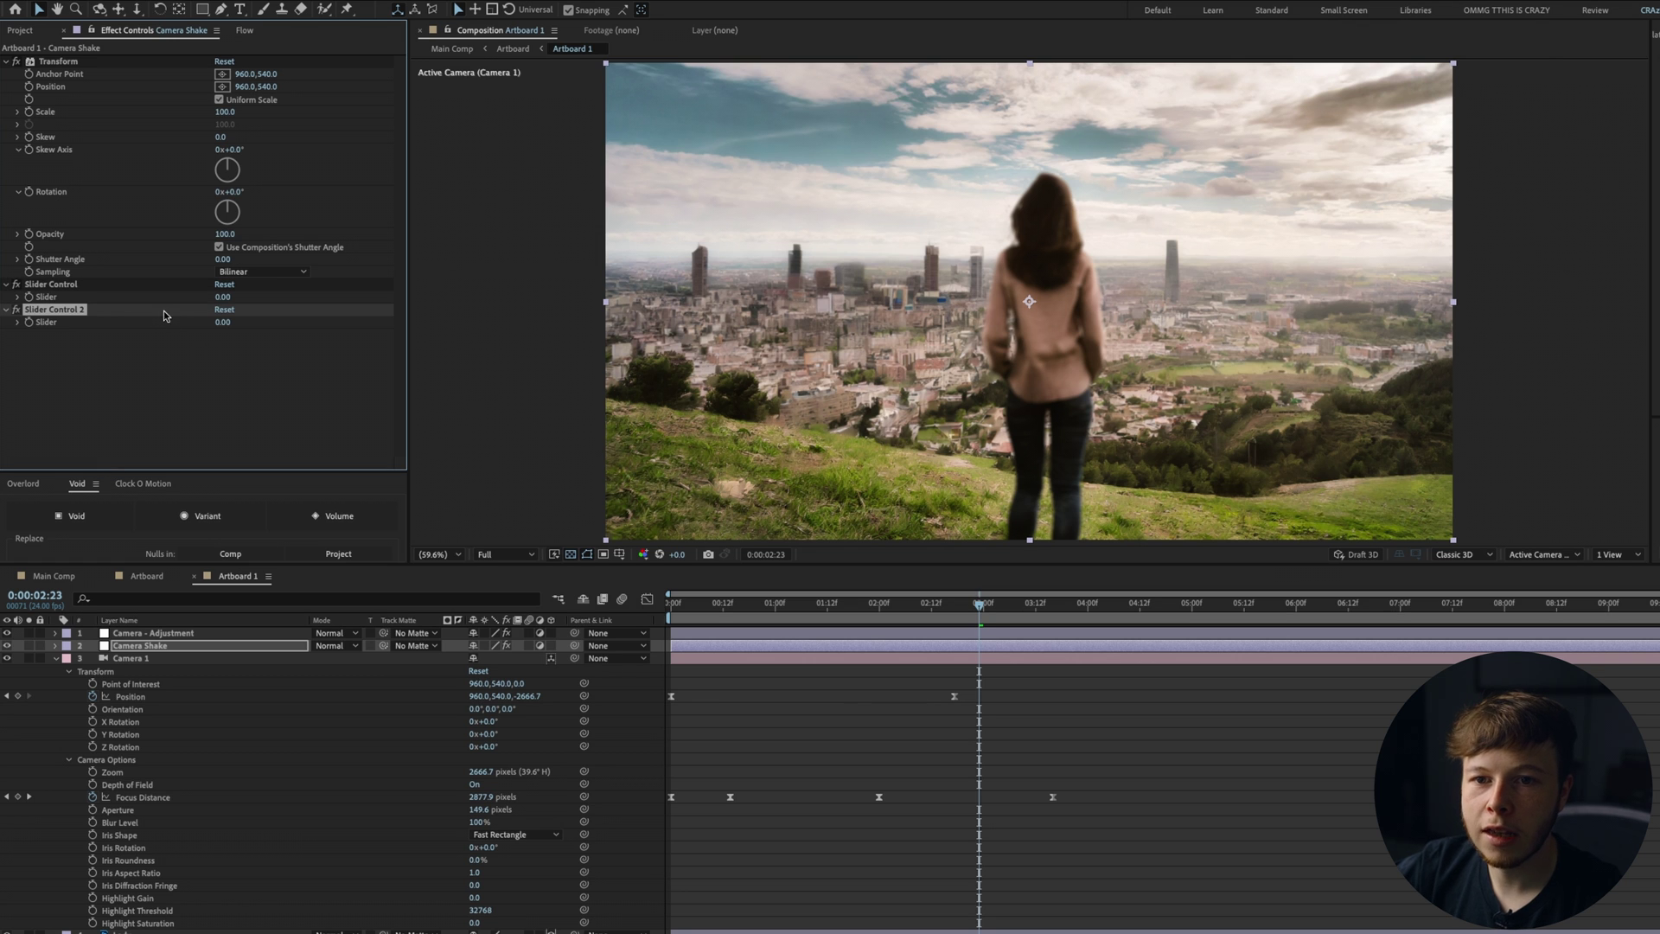
pyautogui.click(72, 164)
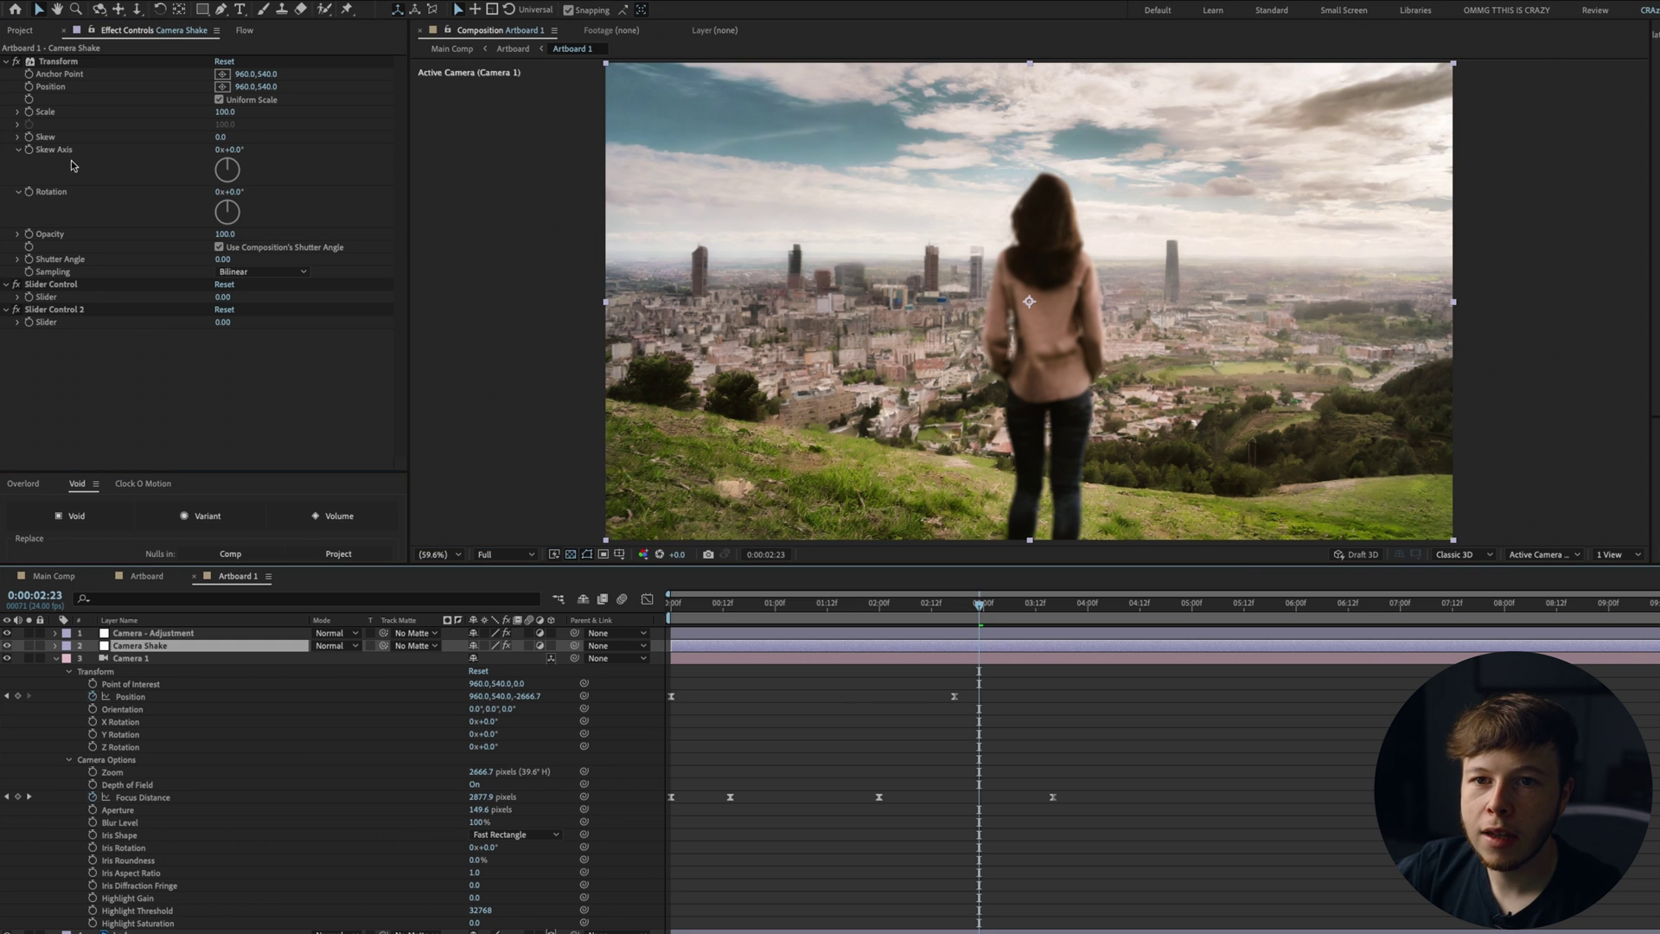
# Give the Transform effect's Position the expression wiggle(effect("Slider Control")("Slider"),effect("Slider Control 2")("Slider")).
pyautogui.keyDown('alt'); pyautogui.click(30, 87); pyautogui.keyUp('alt')
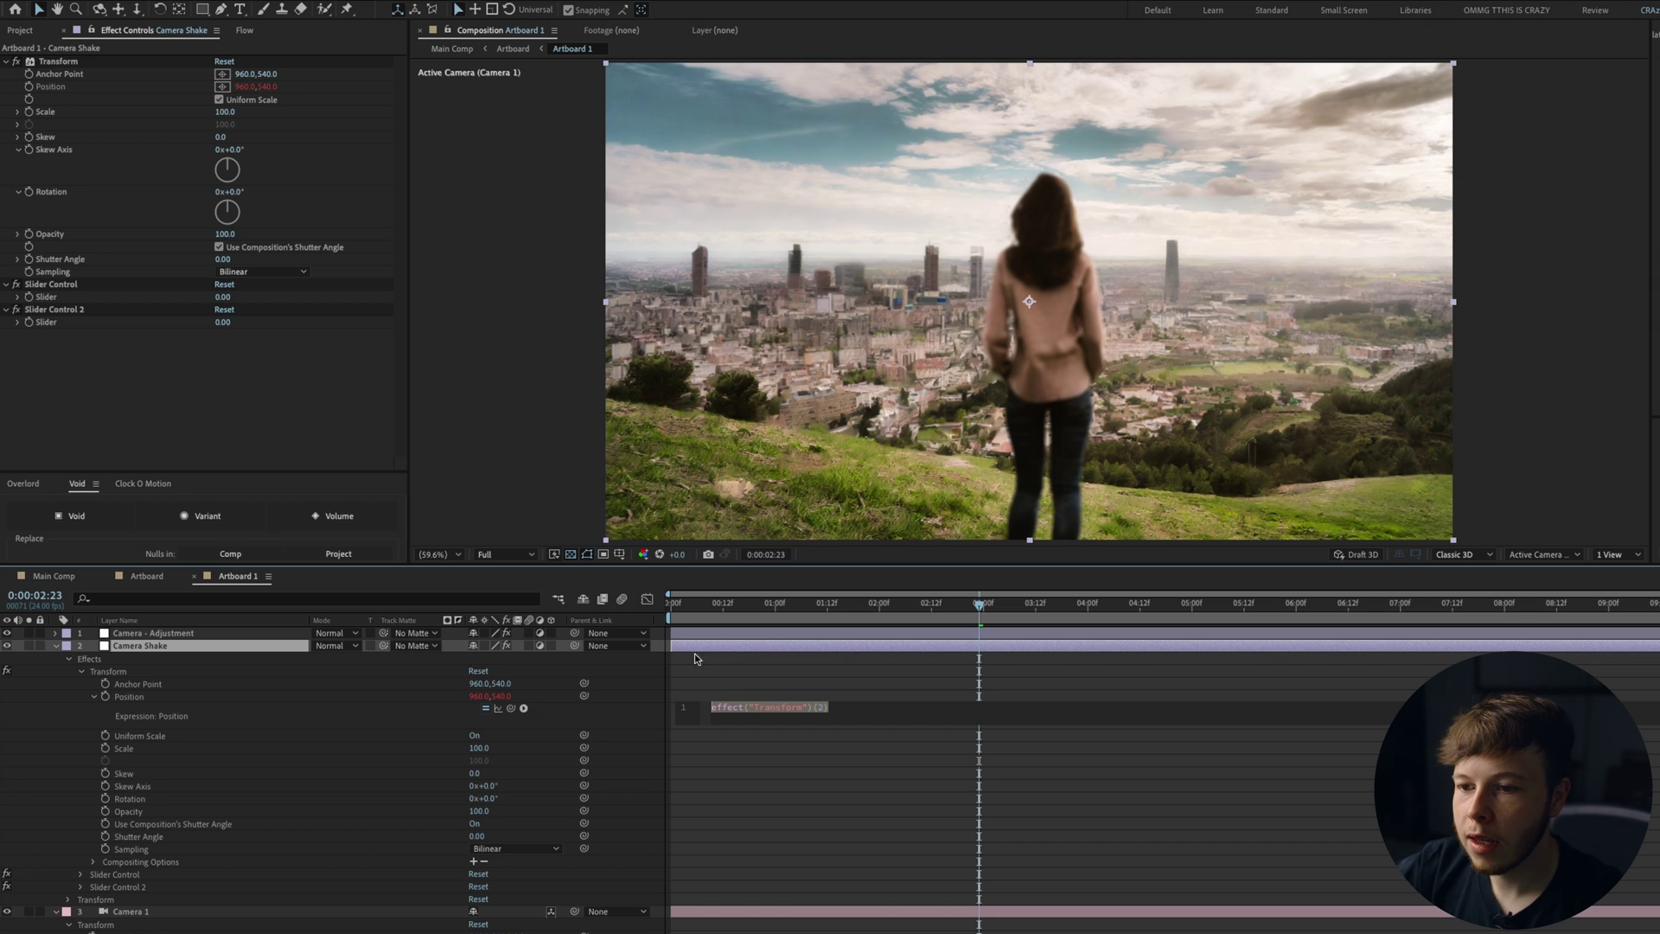
pyautogui.write('wiggle()')
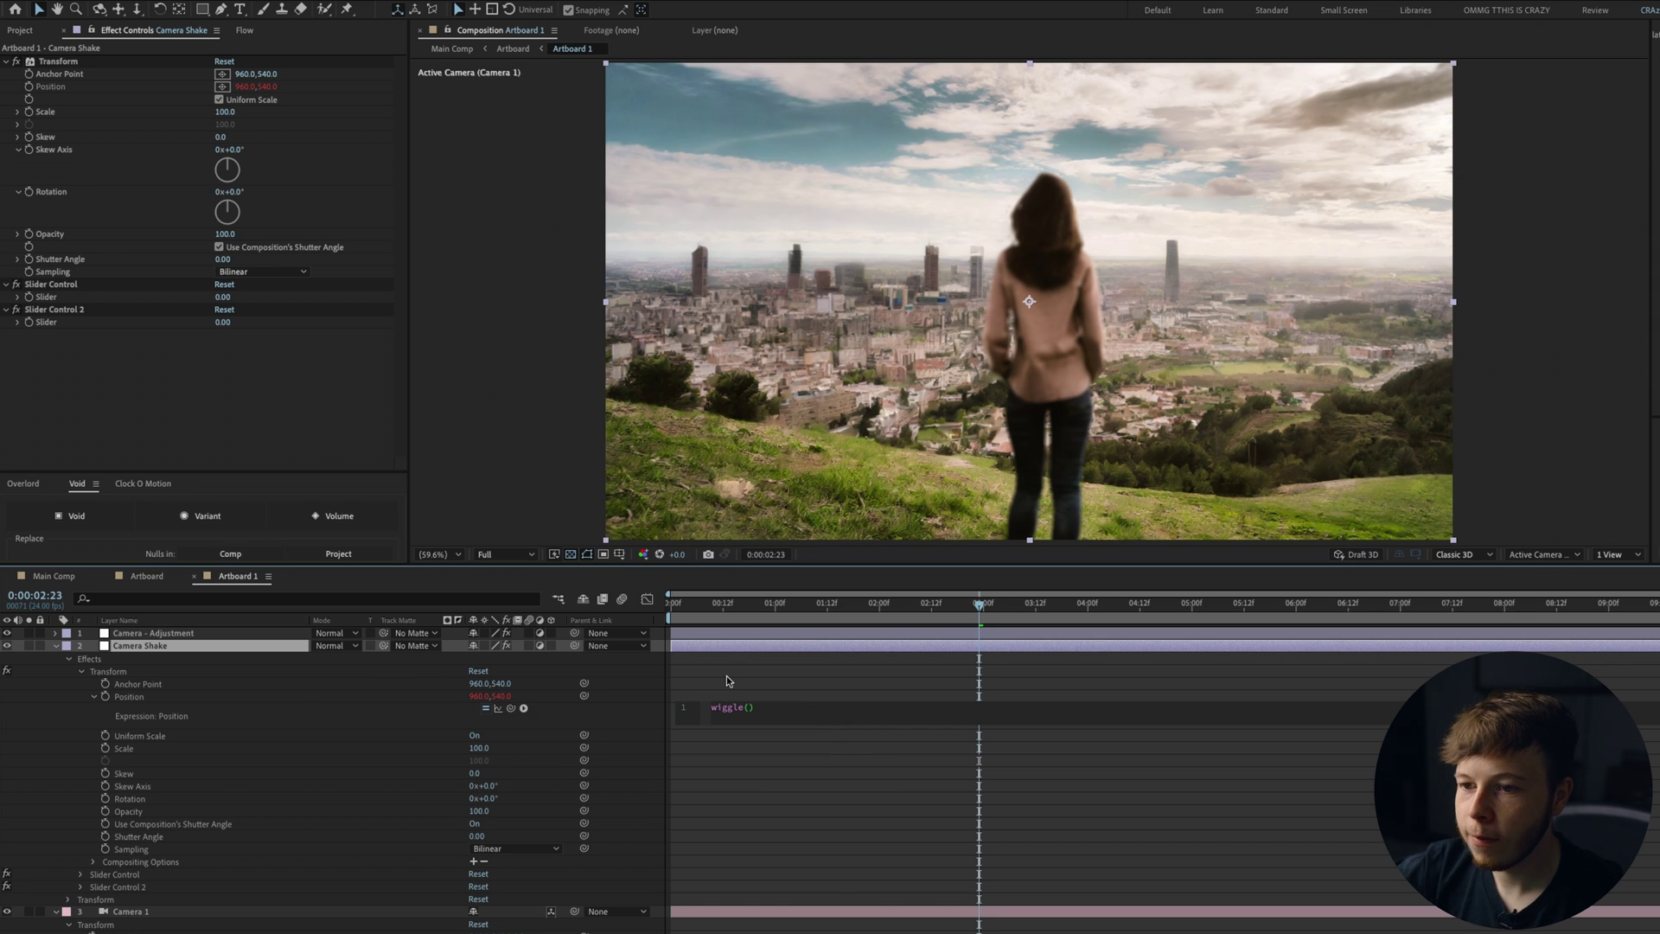
pyautogui.moveTo(516, 709); pyautogui.dragTo(71, 299)
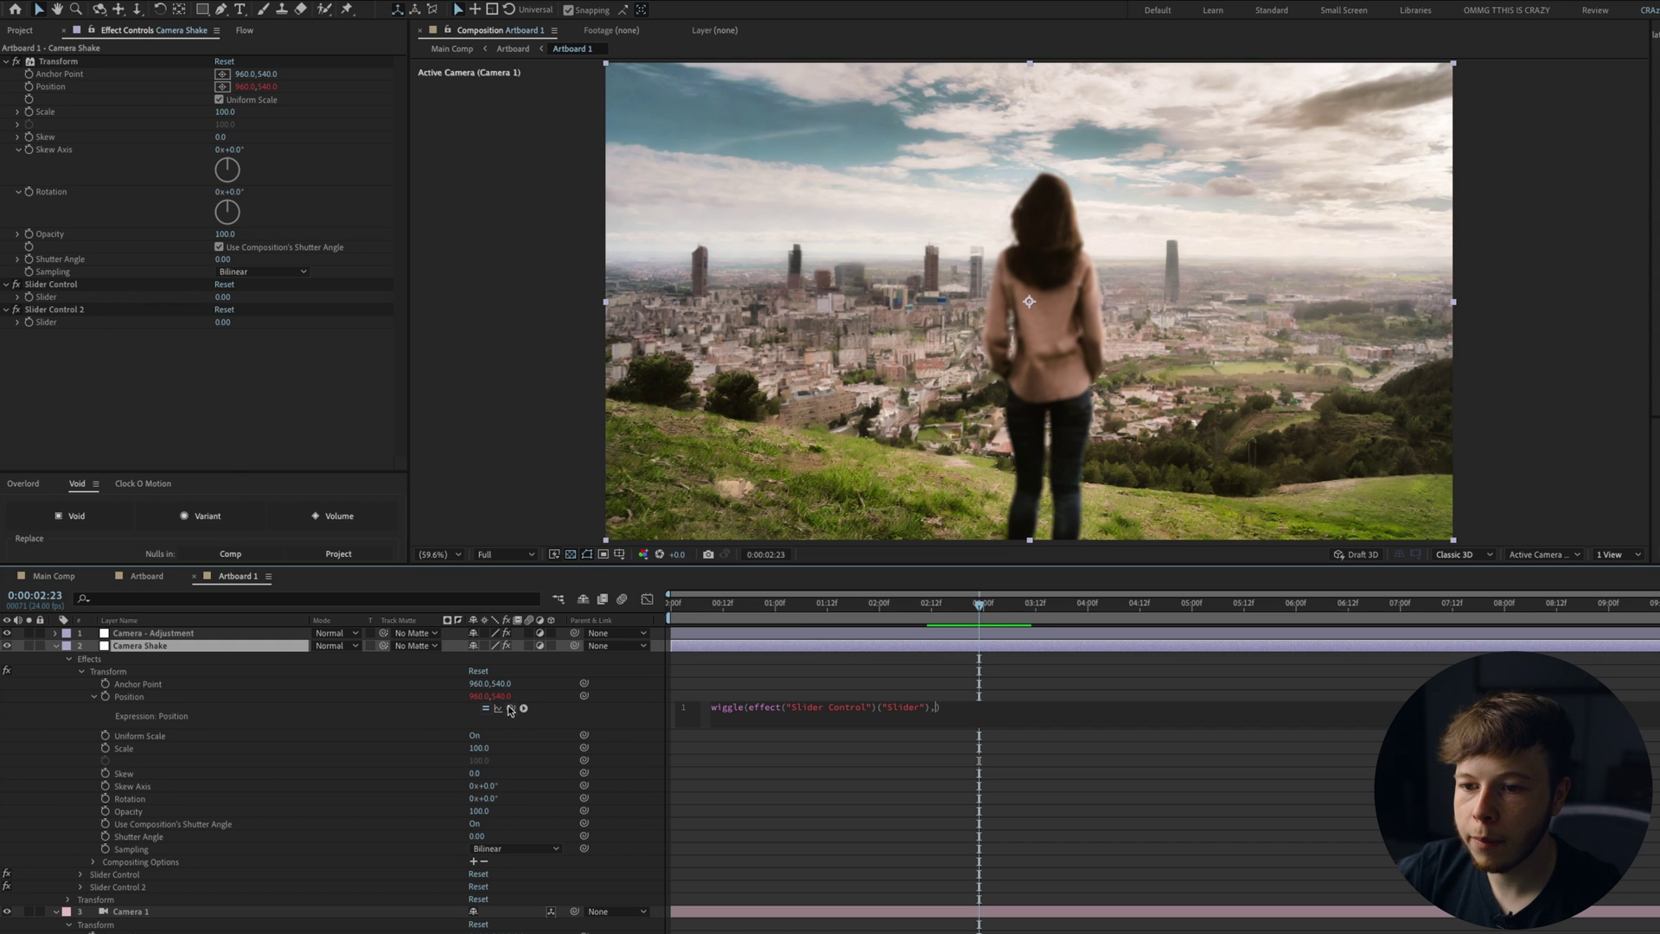
pyautogui.moveTo(510, 711); pyautogui.dragTo(45, 322)
pyautogui.click(931, 680)
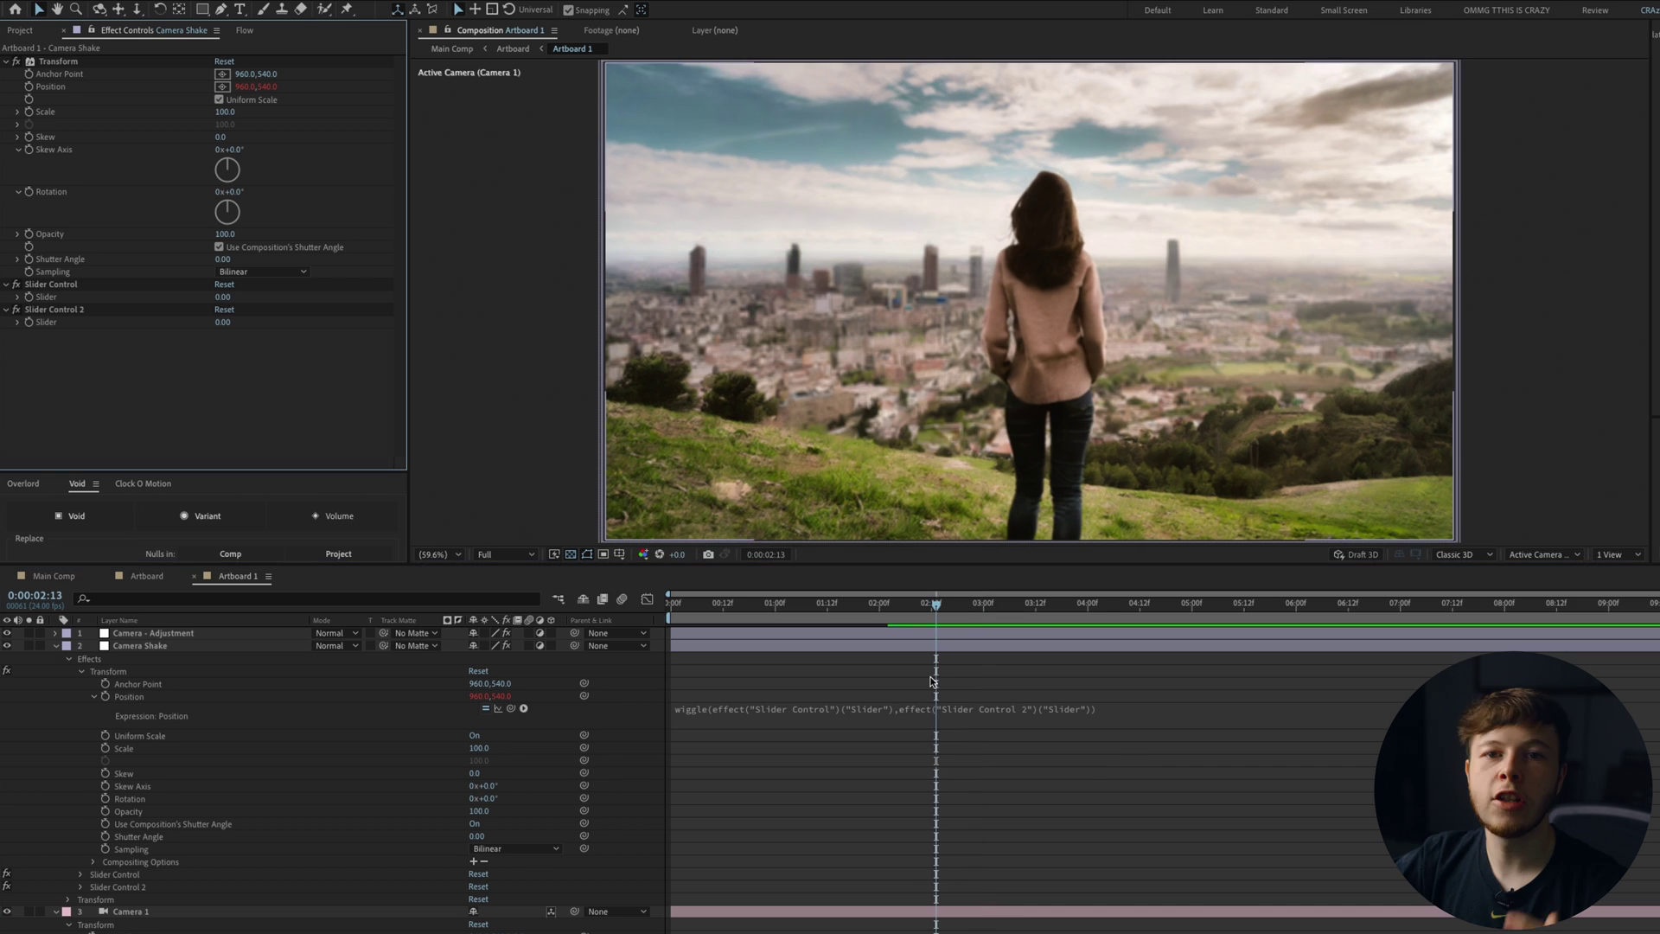
# Set both the Slider Control and Slider Control 2 values on the Camera Shake layer to 10.
pyautogui.moveTo(936, 604); pyautogui.dragTo(843, 615)
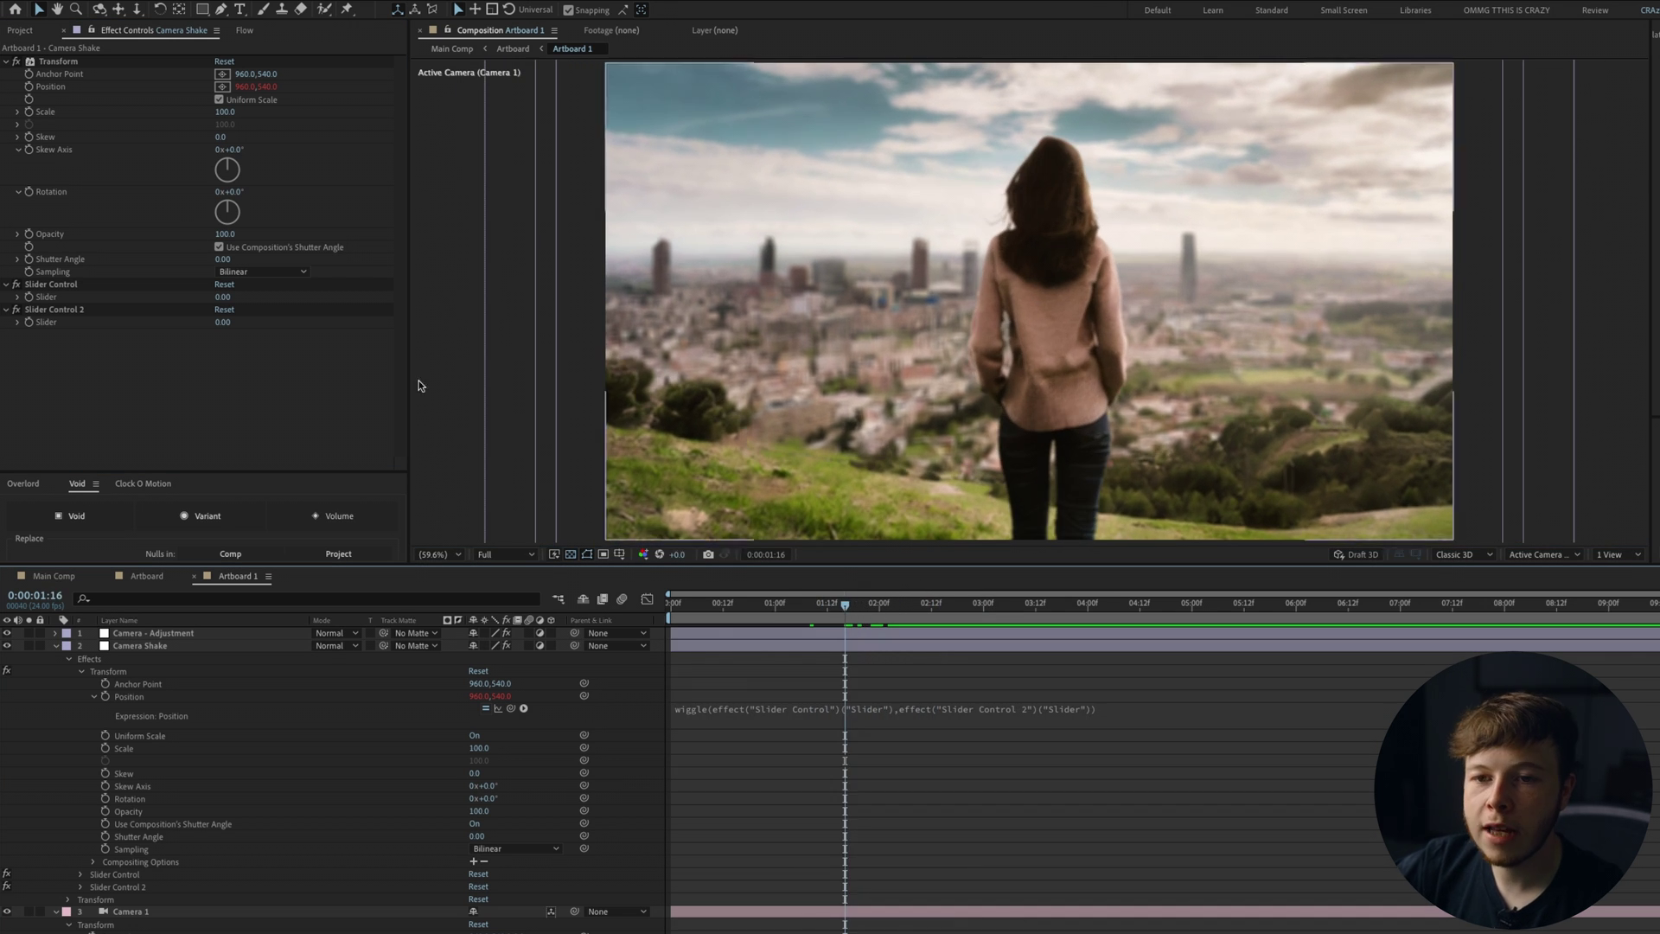
pyautogui.press('space')
pyautogui.click(221, 299)
pyautogui.write('10')
pyautogui.press('Tab')
pyautogui.write('10')
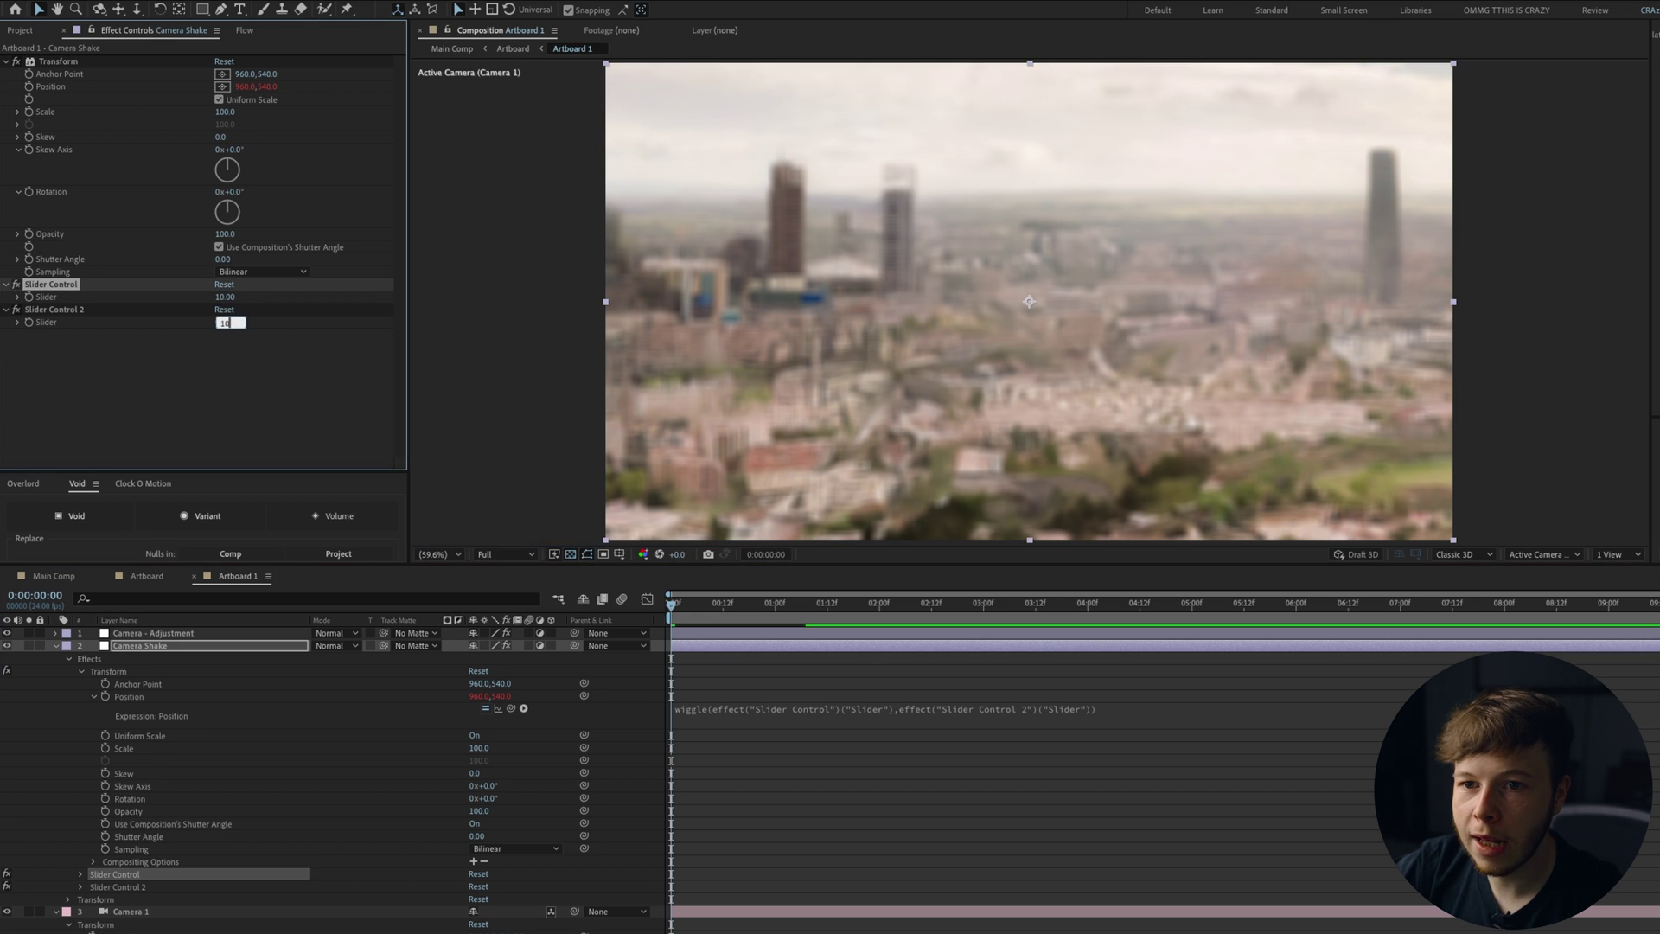
pyautogui.press('Return')
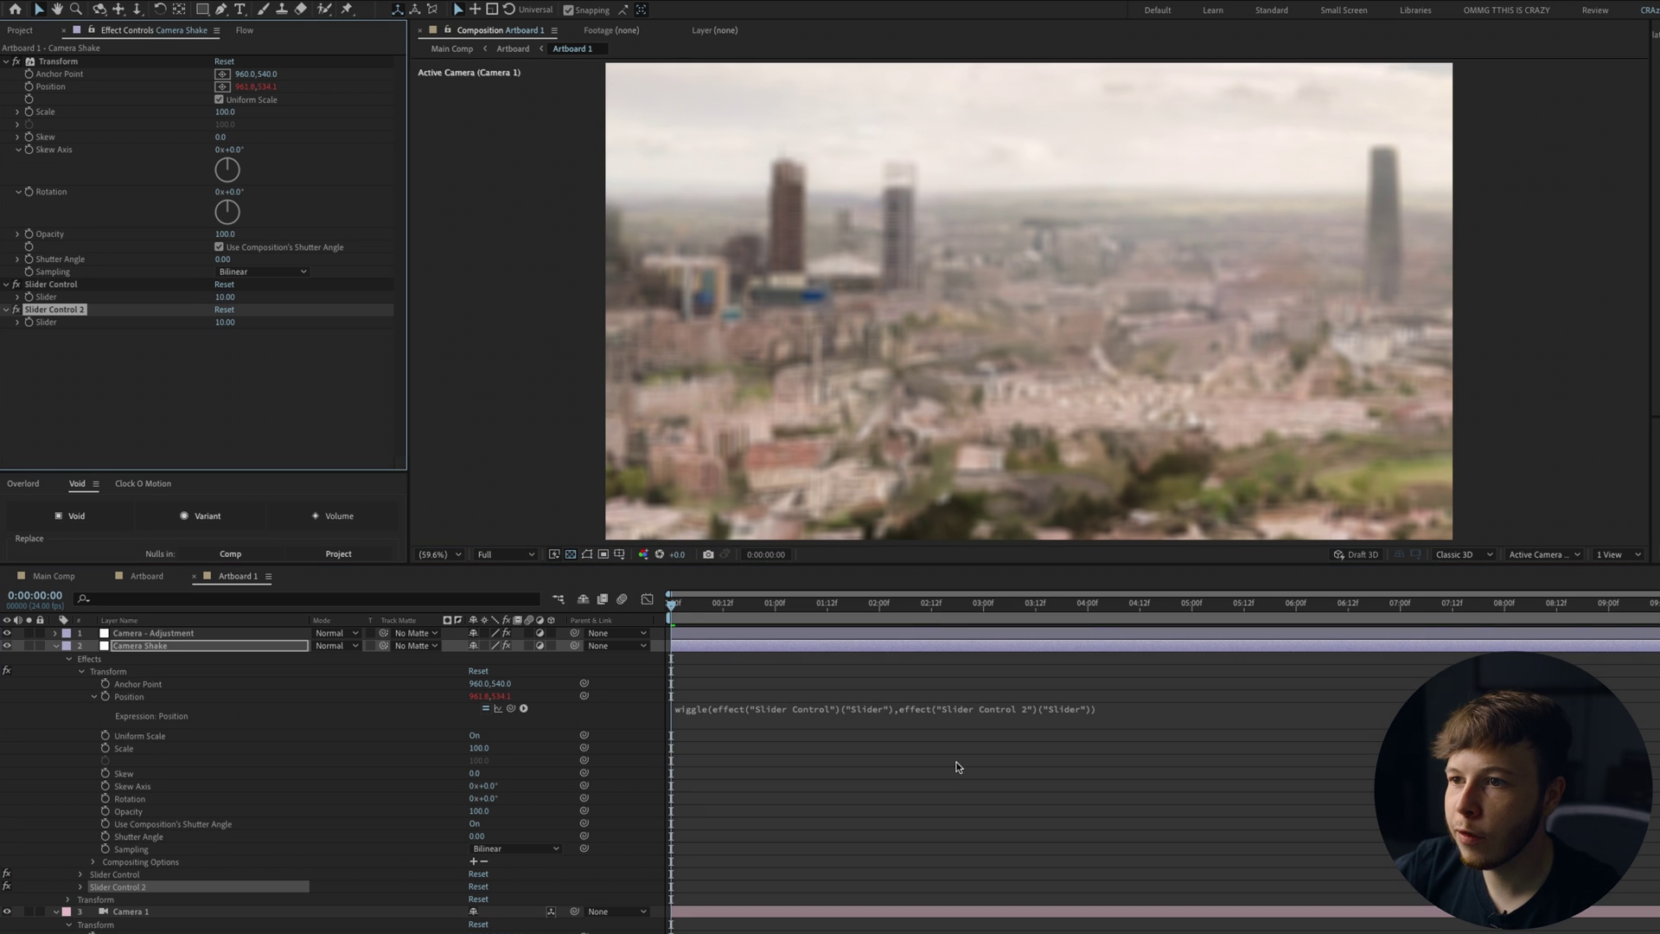
# Set both the Slider Control and Slider Control 2 values to 2 and preview the camera shake from the start.
pyautogui.press('space')
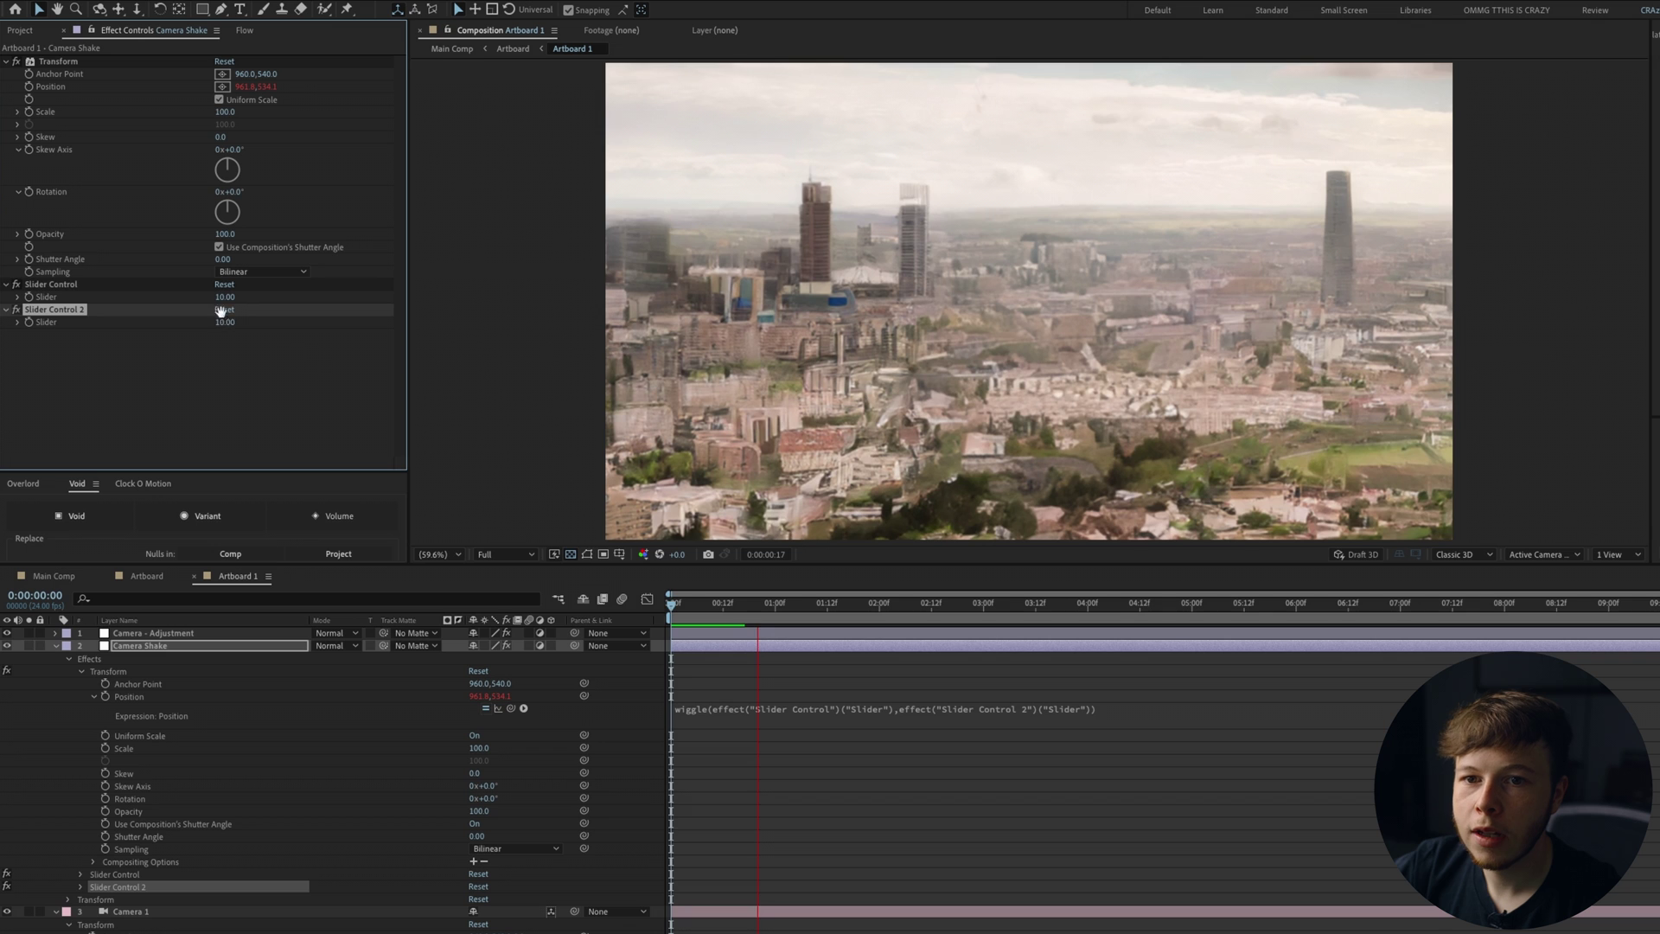
pyautogui.press('space')
pyautogui.write('2')
pyautogui.press('Tab')
pyautogui.write('2')
pyautogui.press('Return')
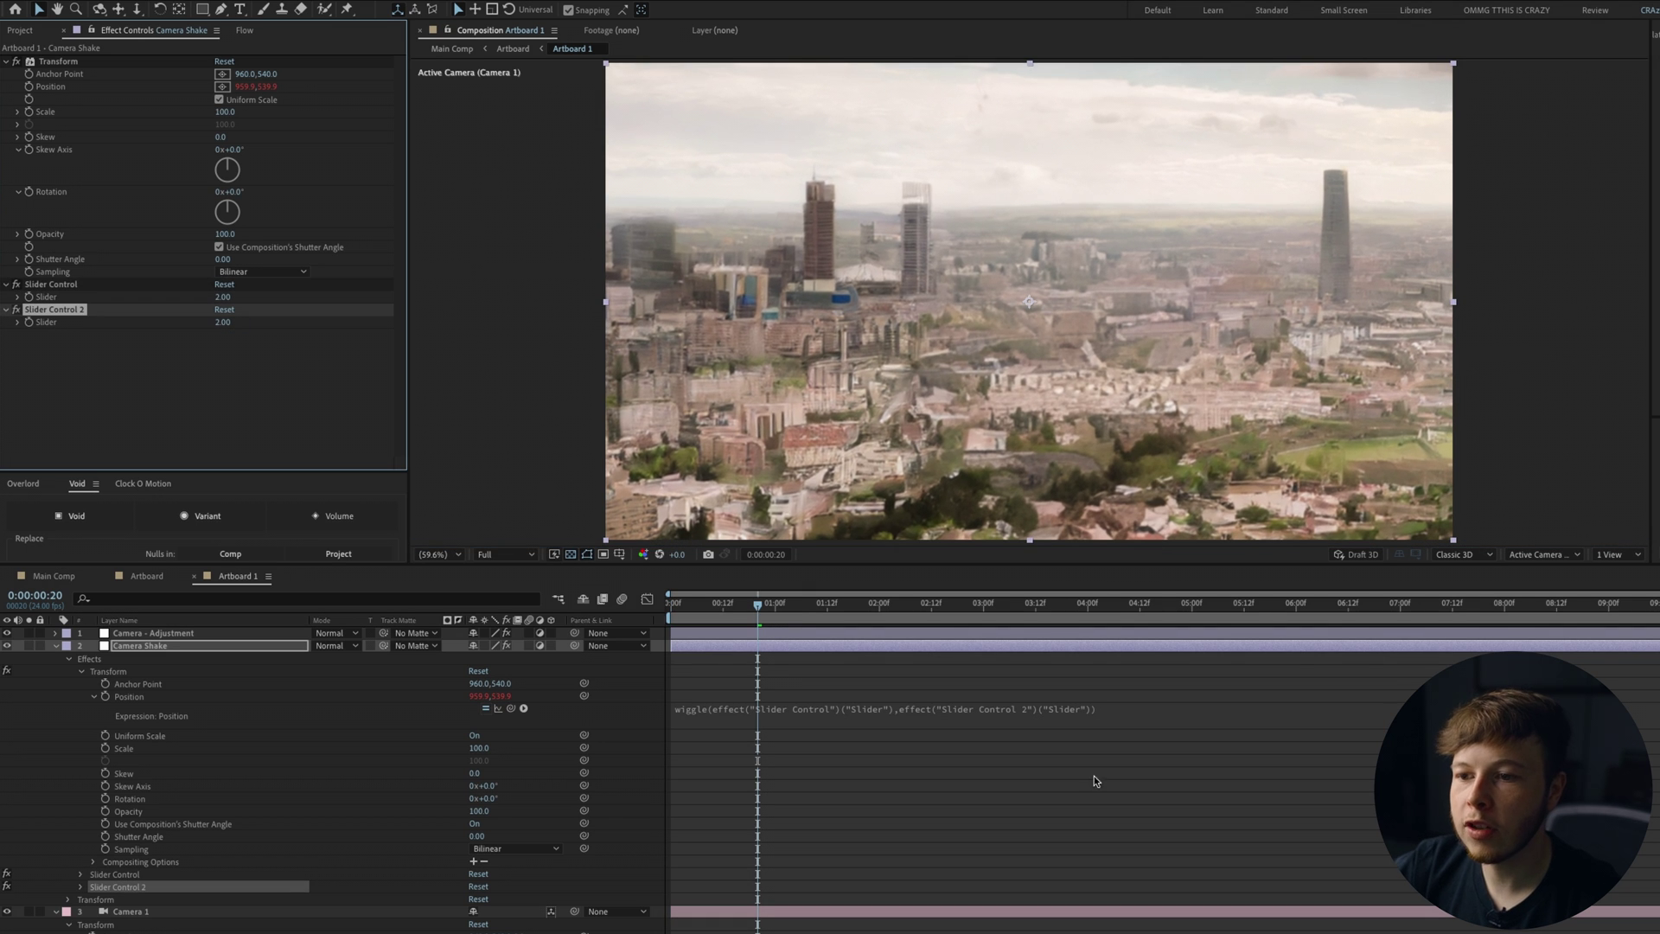
pyautogui.press('Home')
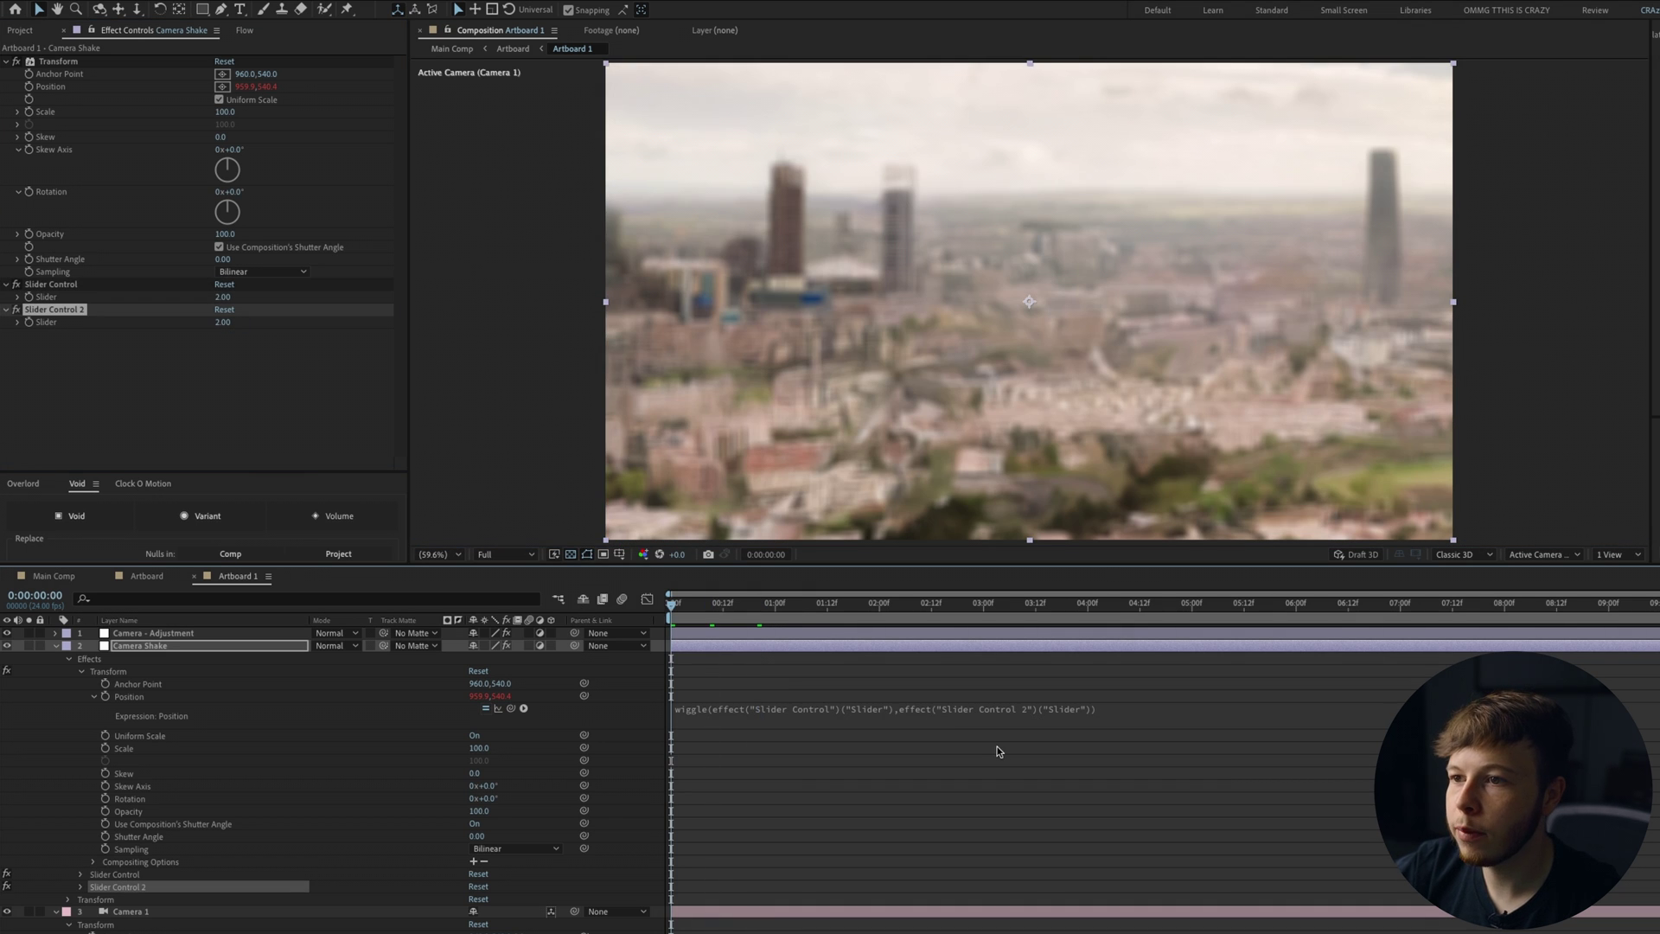
pyautogui.click(841, 790)
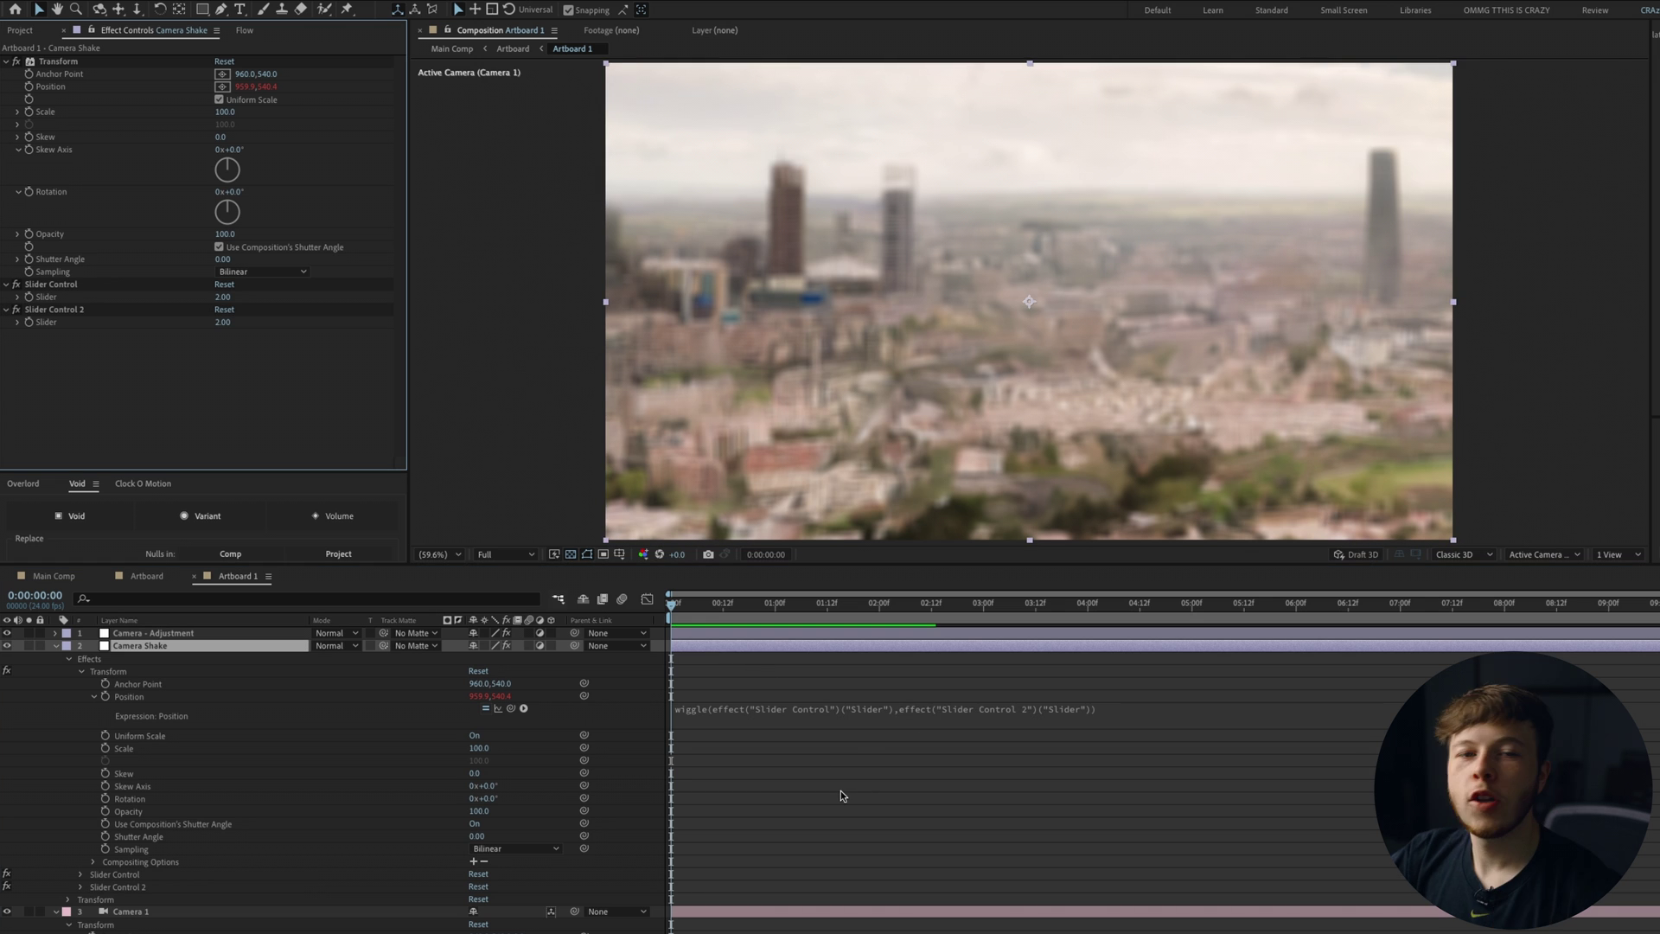
pyautogui.press('space')
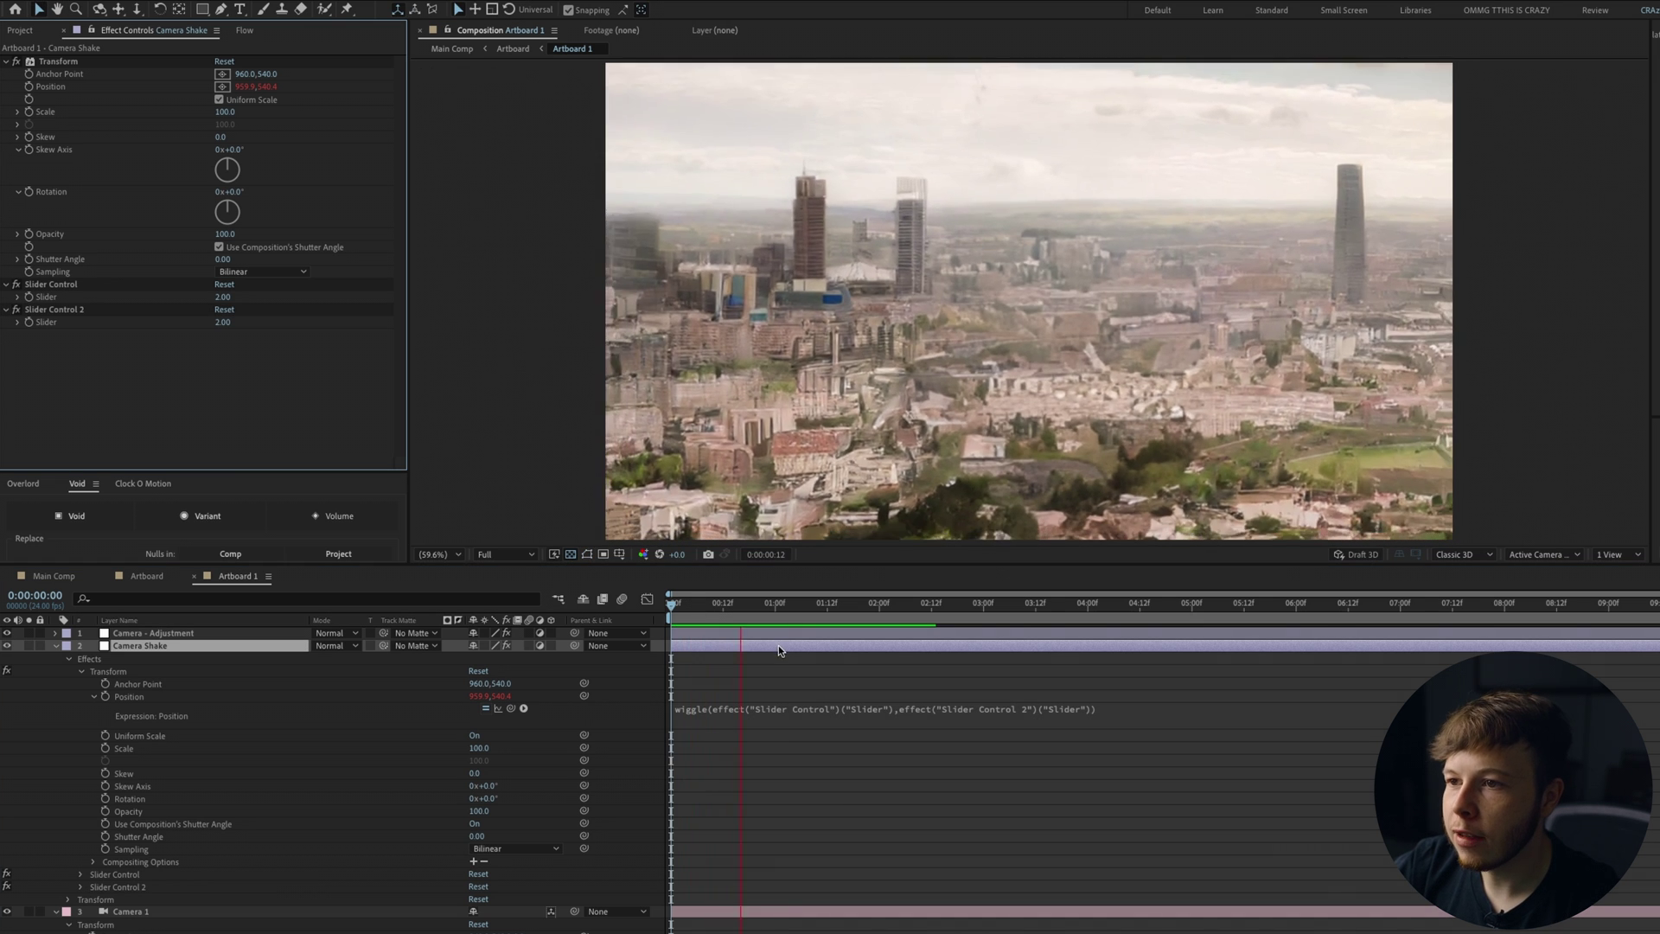
pyautogui.press('space')
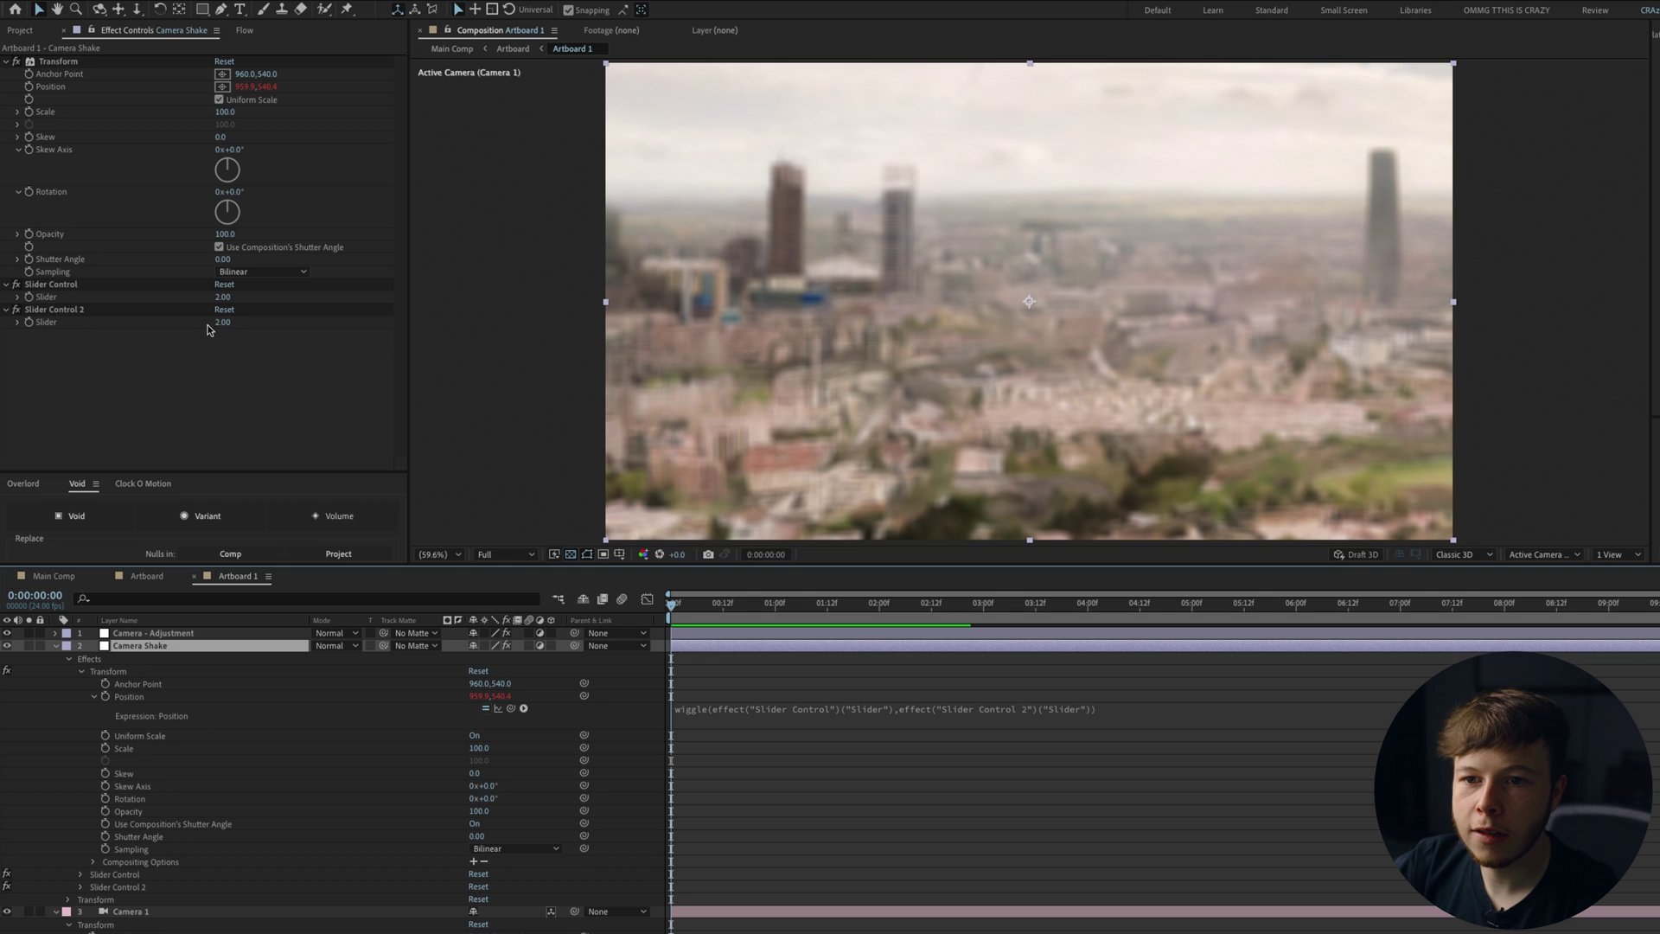
# Set Slider Control 2 on the Camera Shake layer to 10 and play back the shake.
pyautogui.click(217, 329)
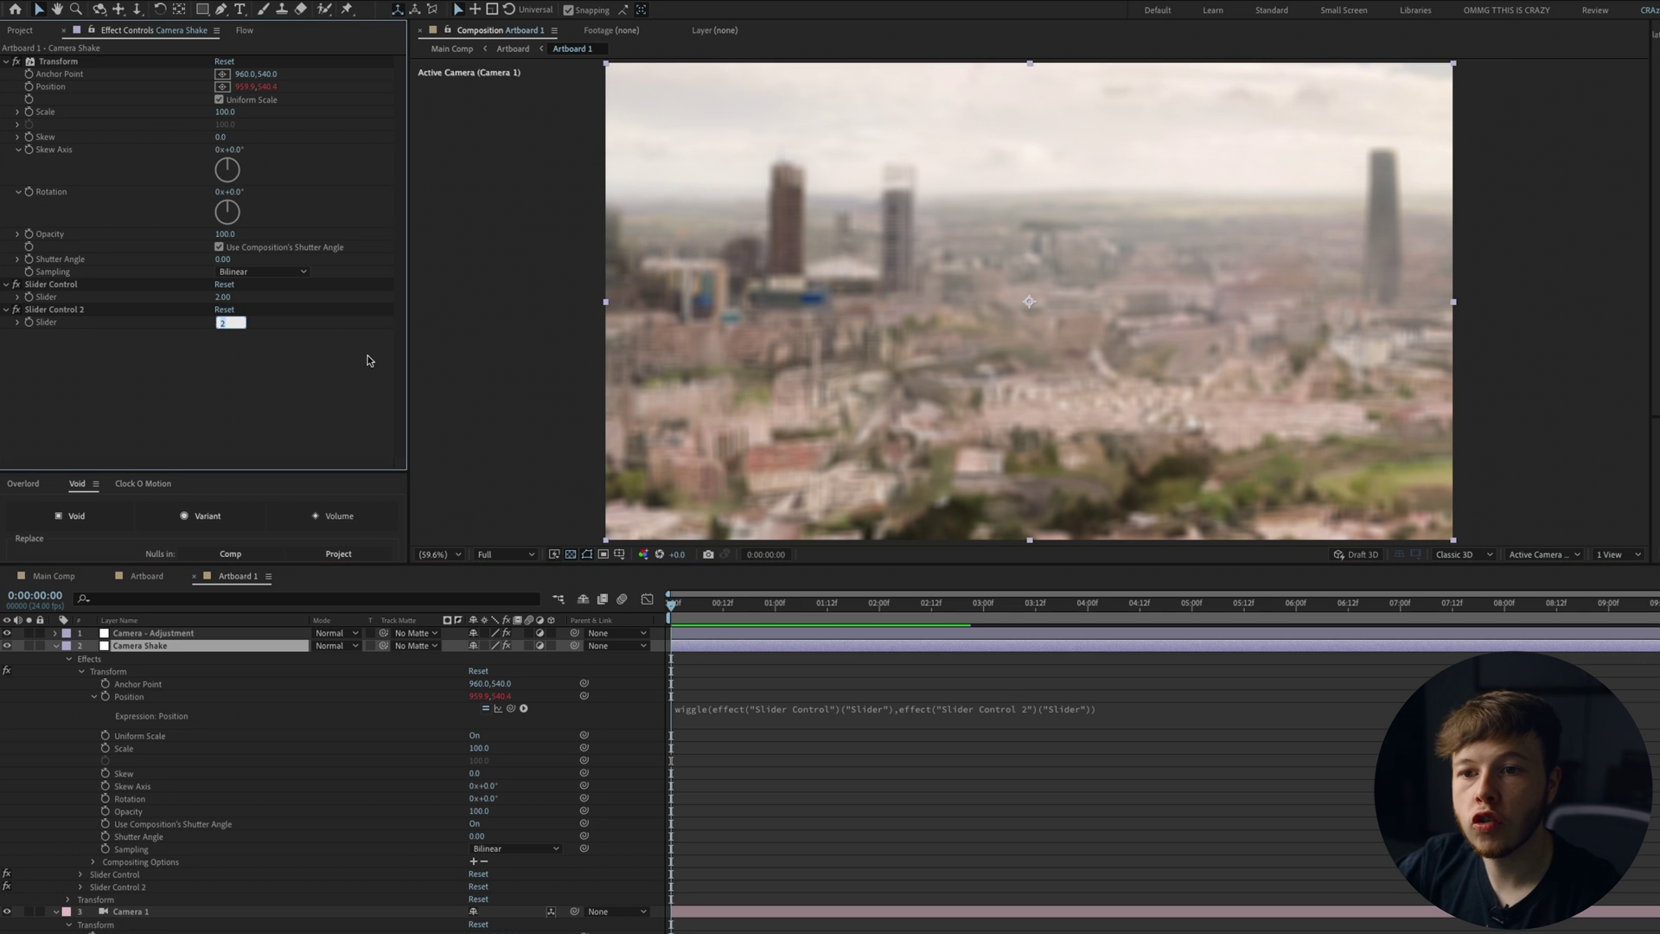
pyautogui.press('Return')
pyautogui.press('space')
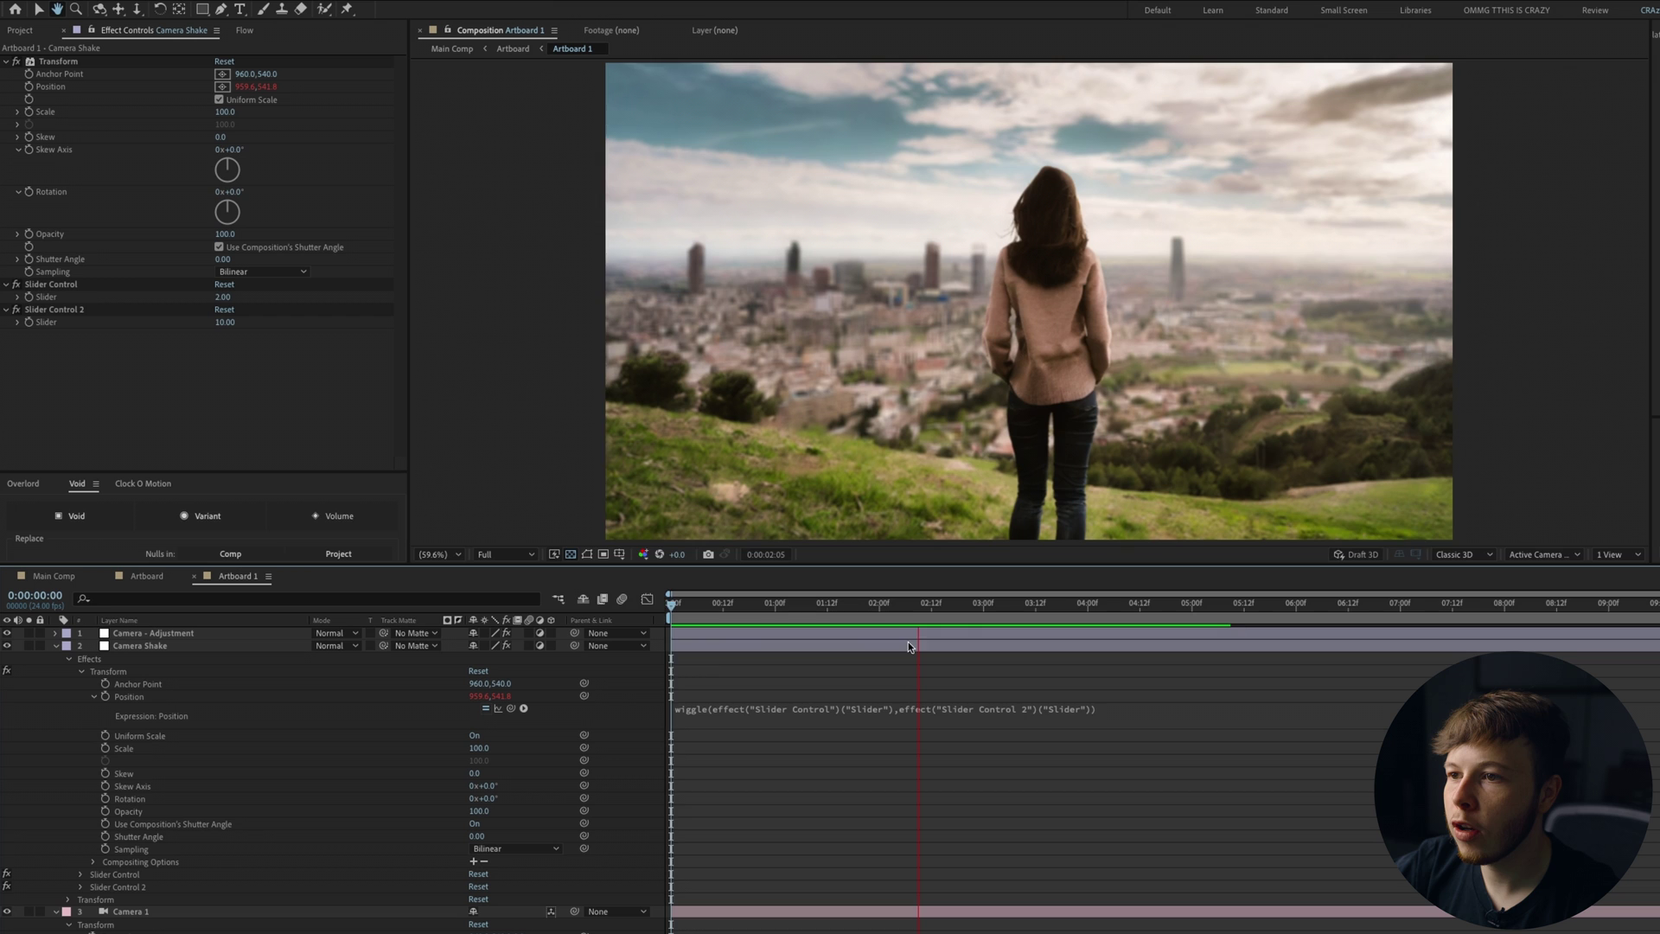
pyautogui.press('space')
# Add starting keyframes at 0:00:02:00 for both slider values on the Camera Shake layer.
pyautogui.moveTo(905, 599)
pyautogui.mouseDown()
pyautogui.moveTo(953, 603)
pyautogui.moveTo(906, 603)
pyautogui.mouseUp()
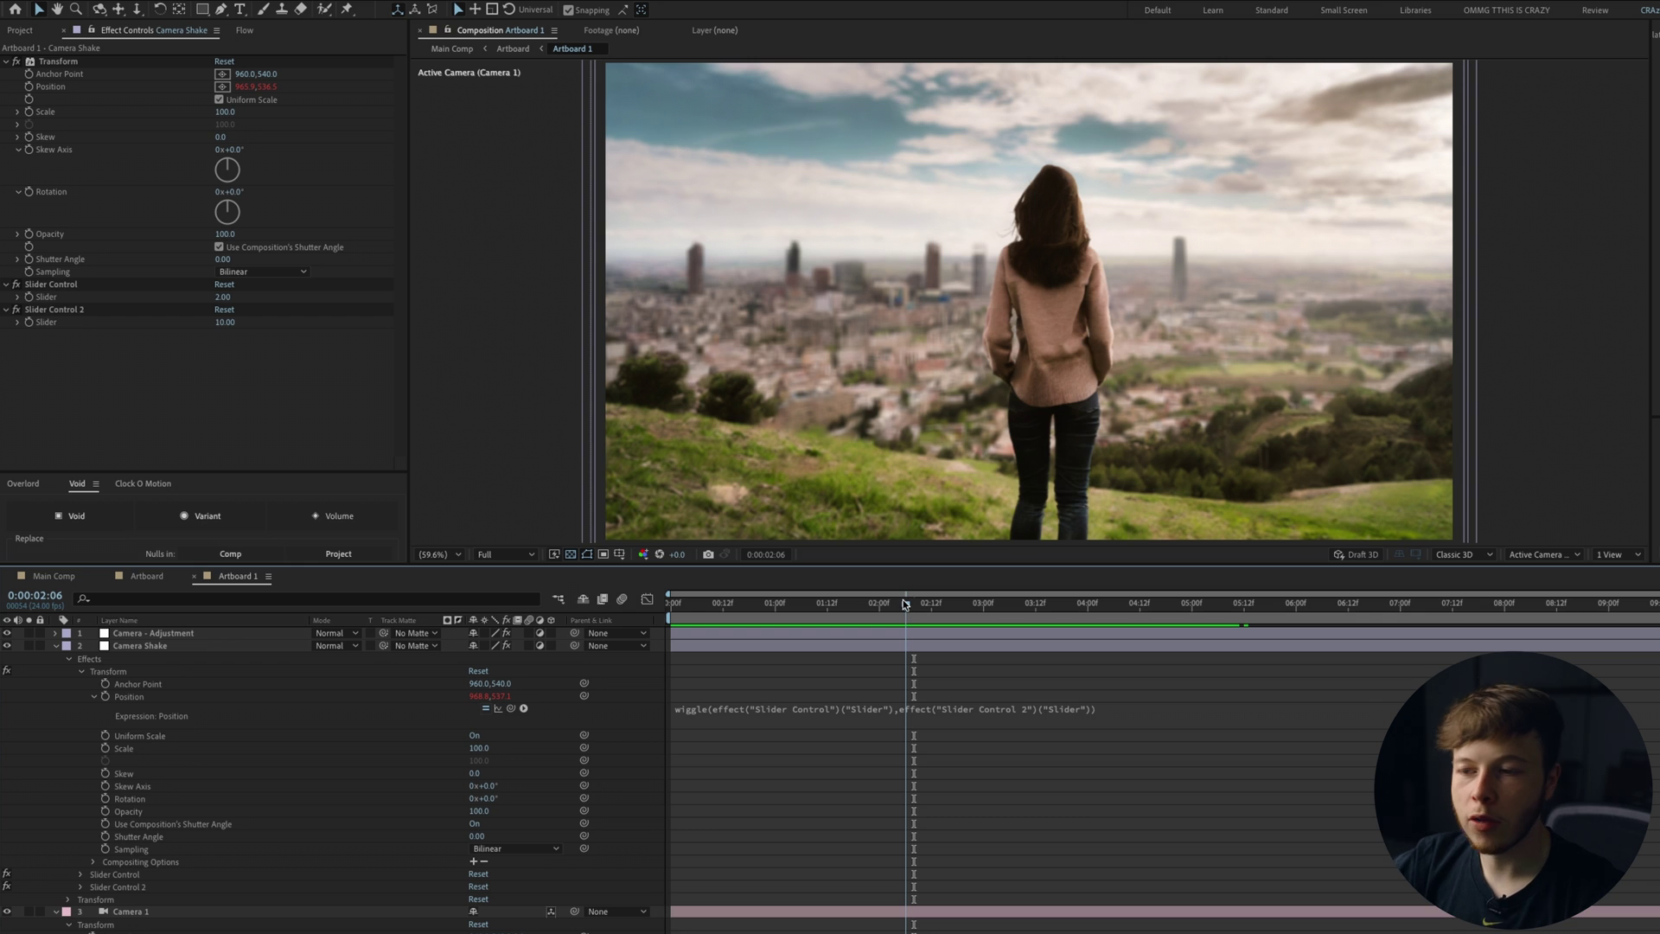
pyautogui.moveTo(906, 603); pyautogui.dragTo(880, 621)
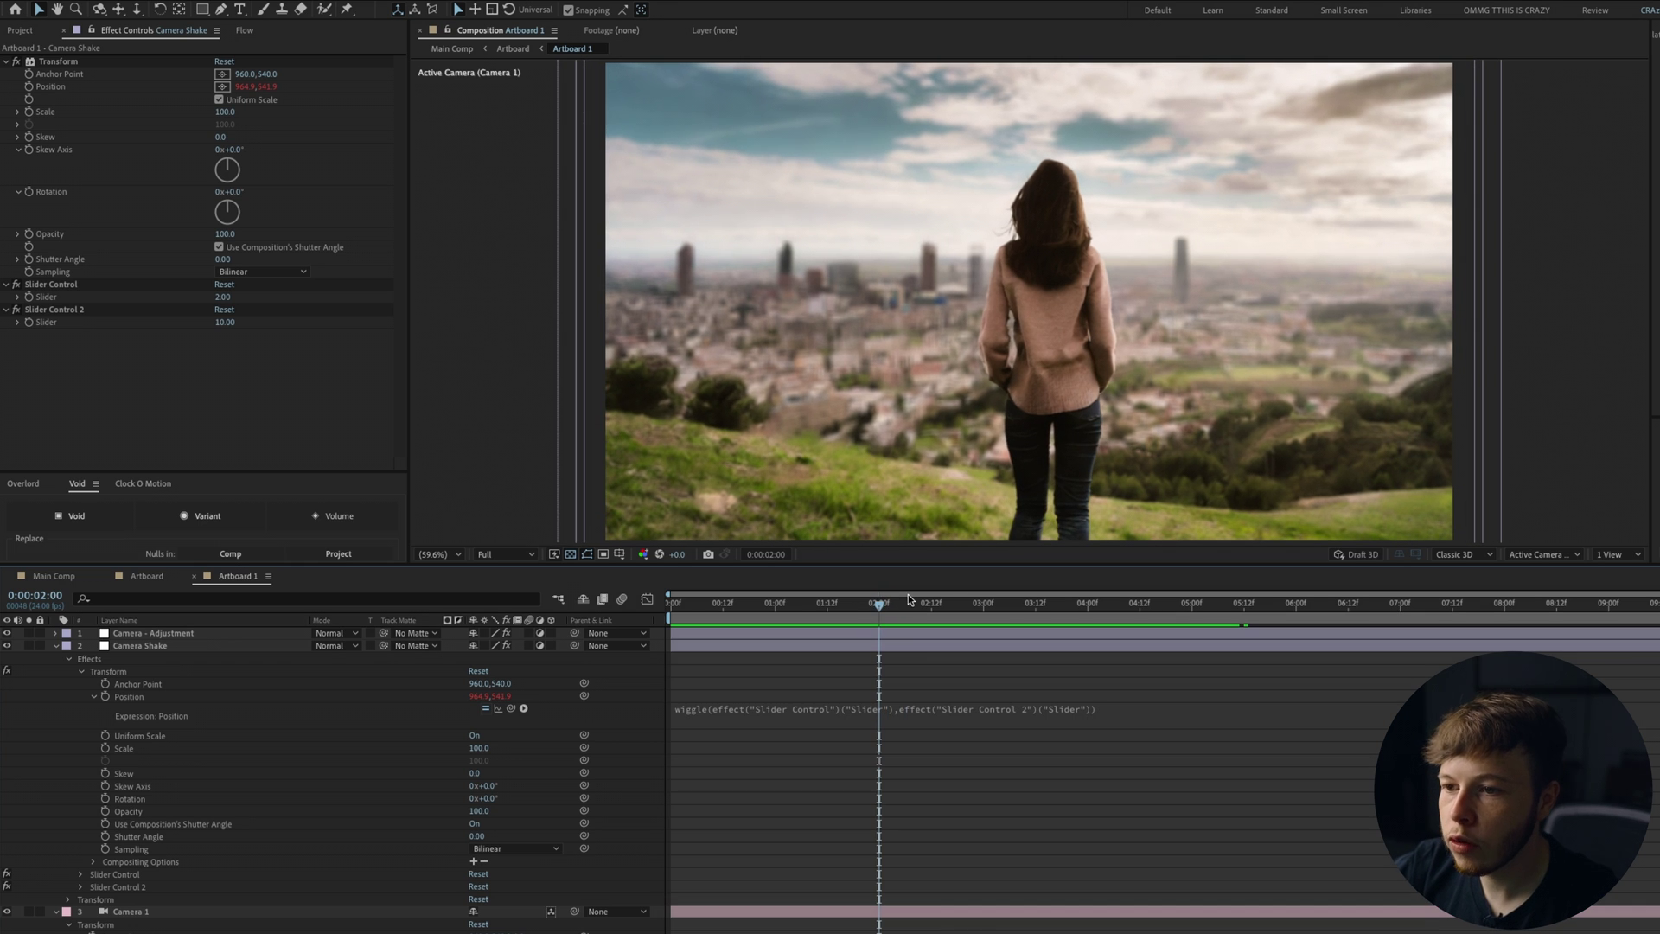
pyautogui.click(25, 297)
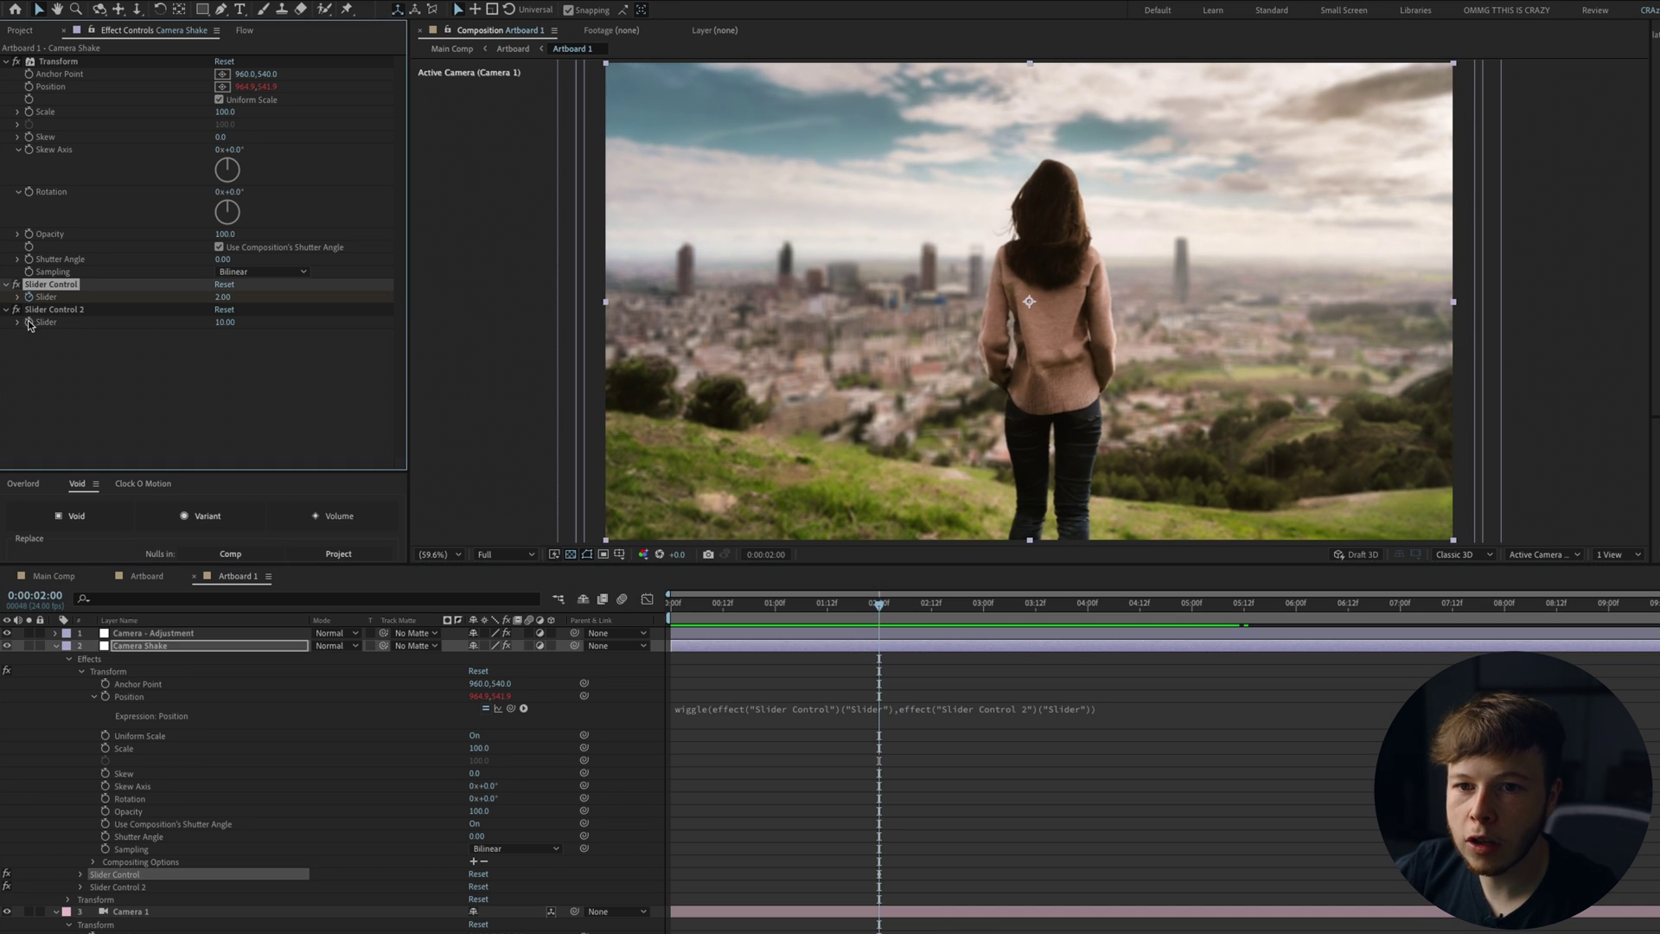
pyautogui.click(29, 323)
# At 0:00:03:00, keyframe Slider Control at 1 and Slider Control 2 at 2, and preview the animation.
pyautogui.moveTo(901, 606); pyautogui.dragTo(984, 619)
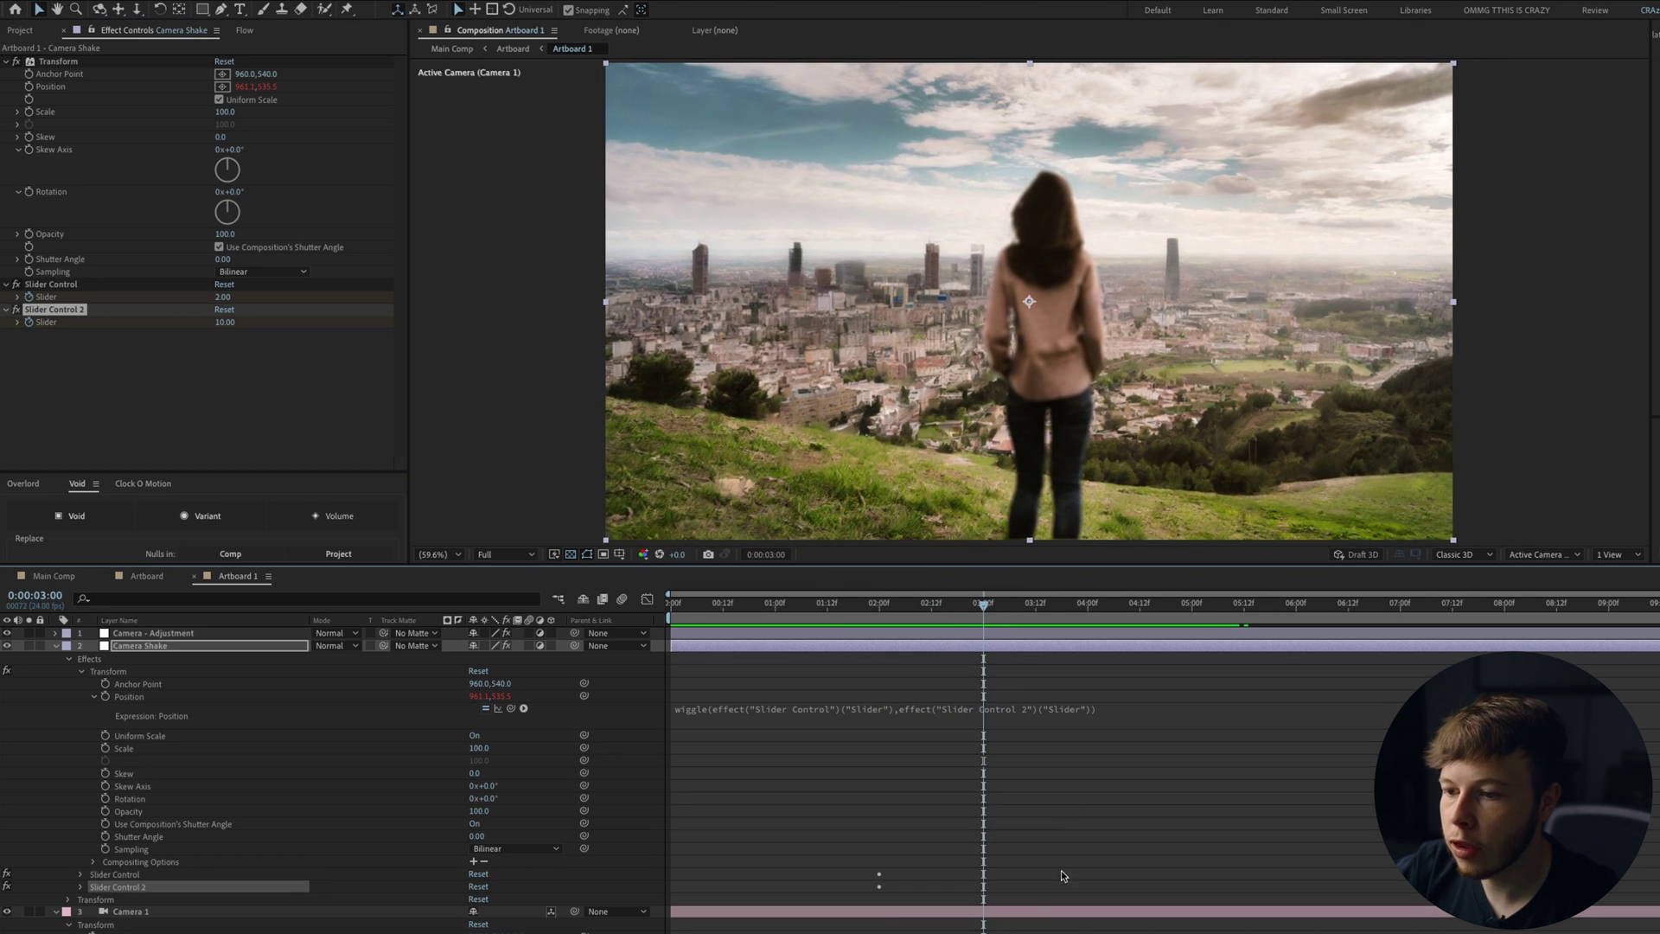
pyautogui.click(222, 298)
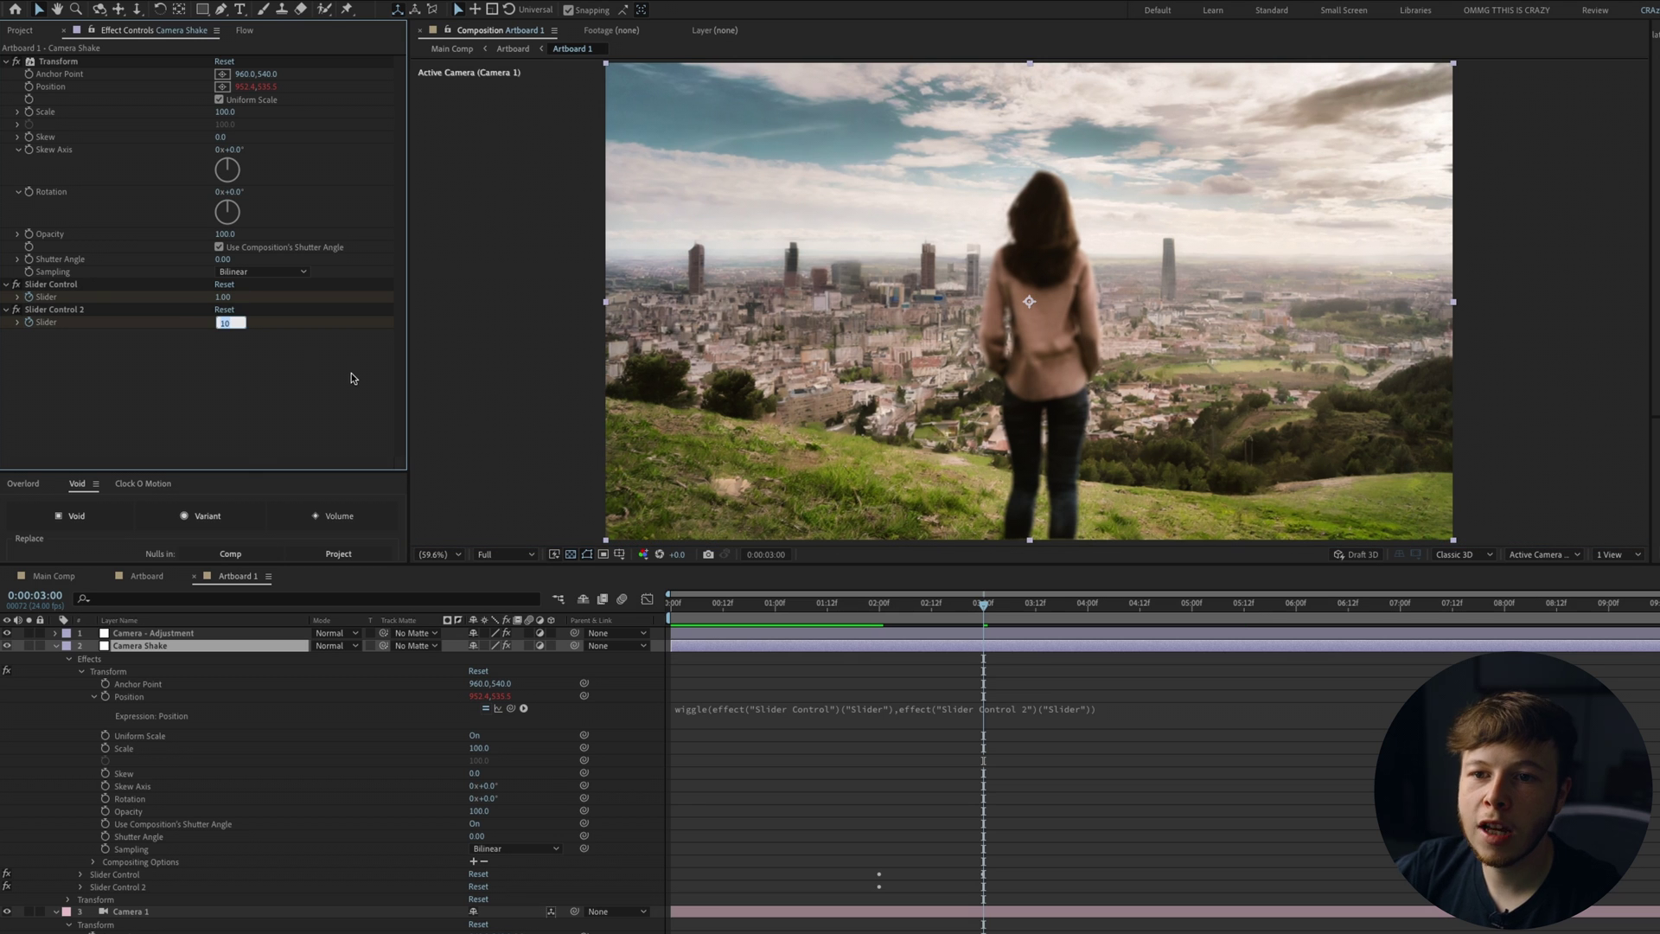
pyautogui.write('2')
pyautogui.press('Return')
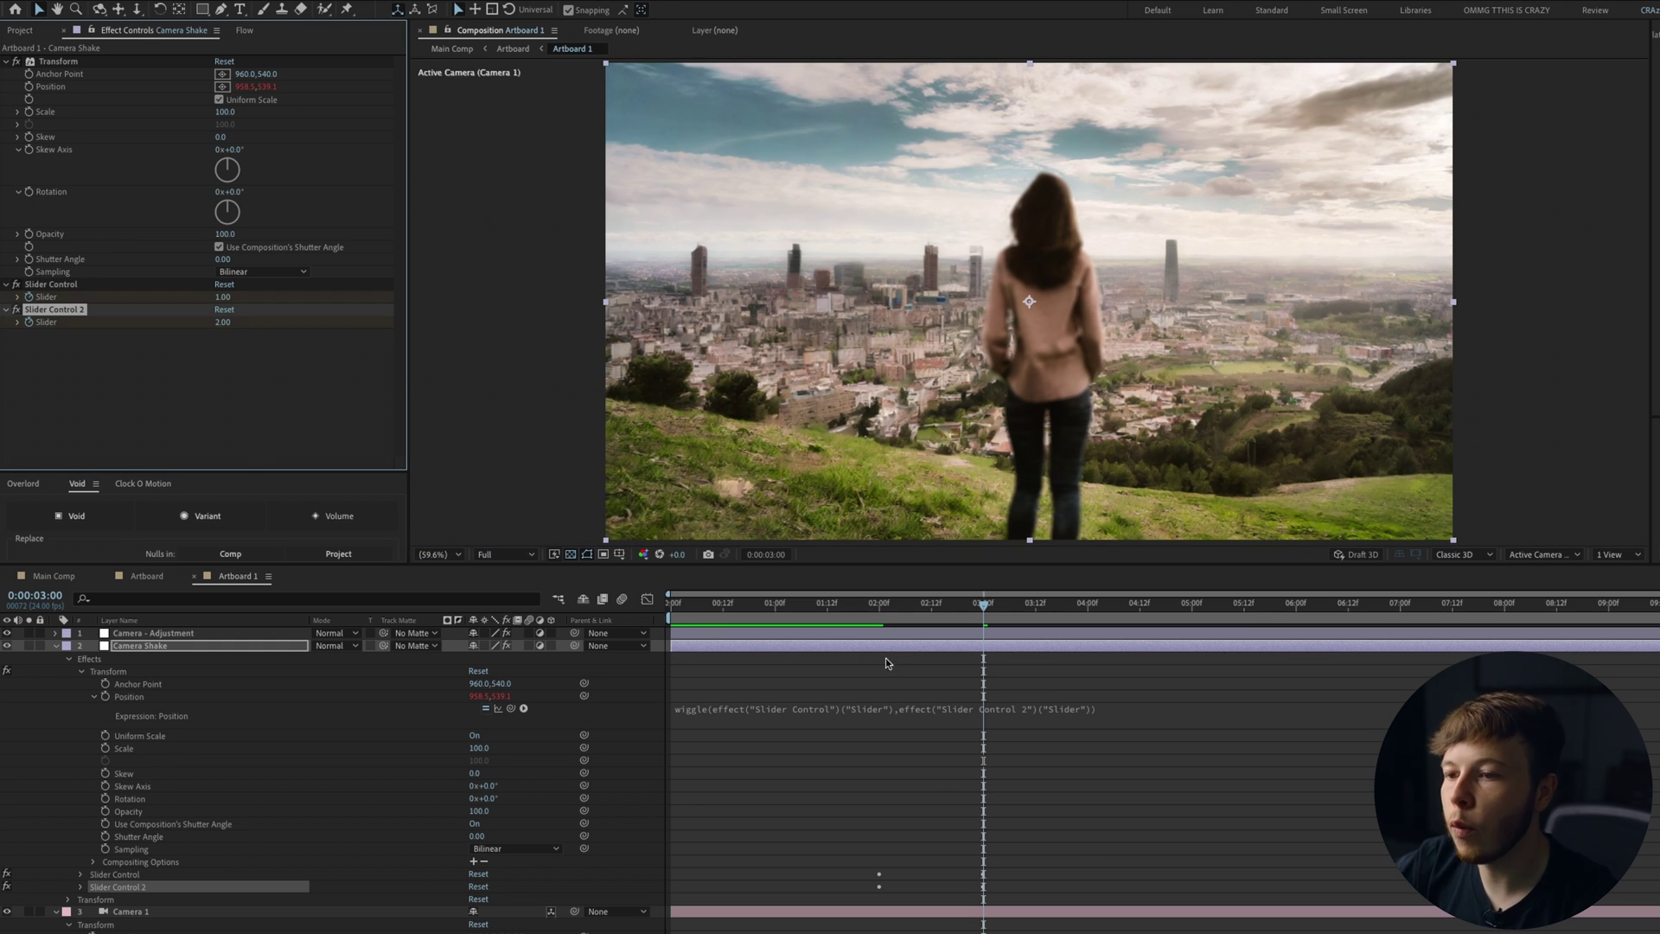
pyautogui.press('Home')
pyautogui.press('space')
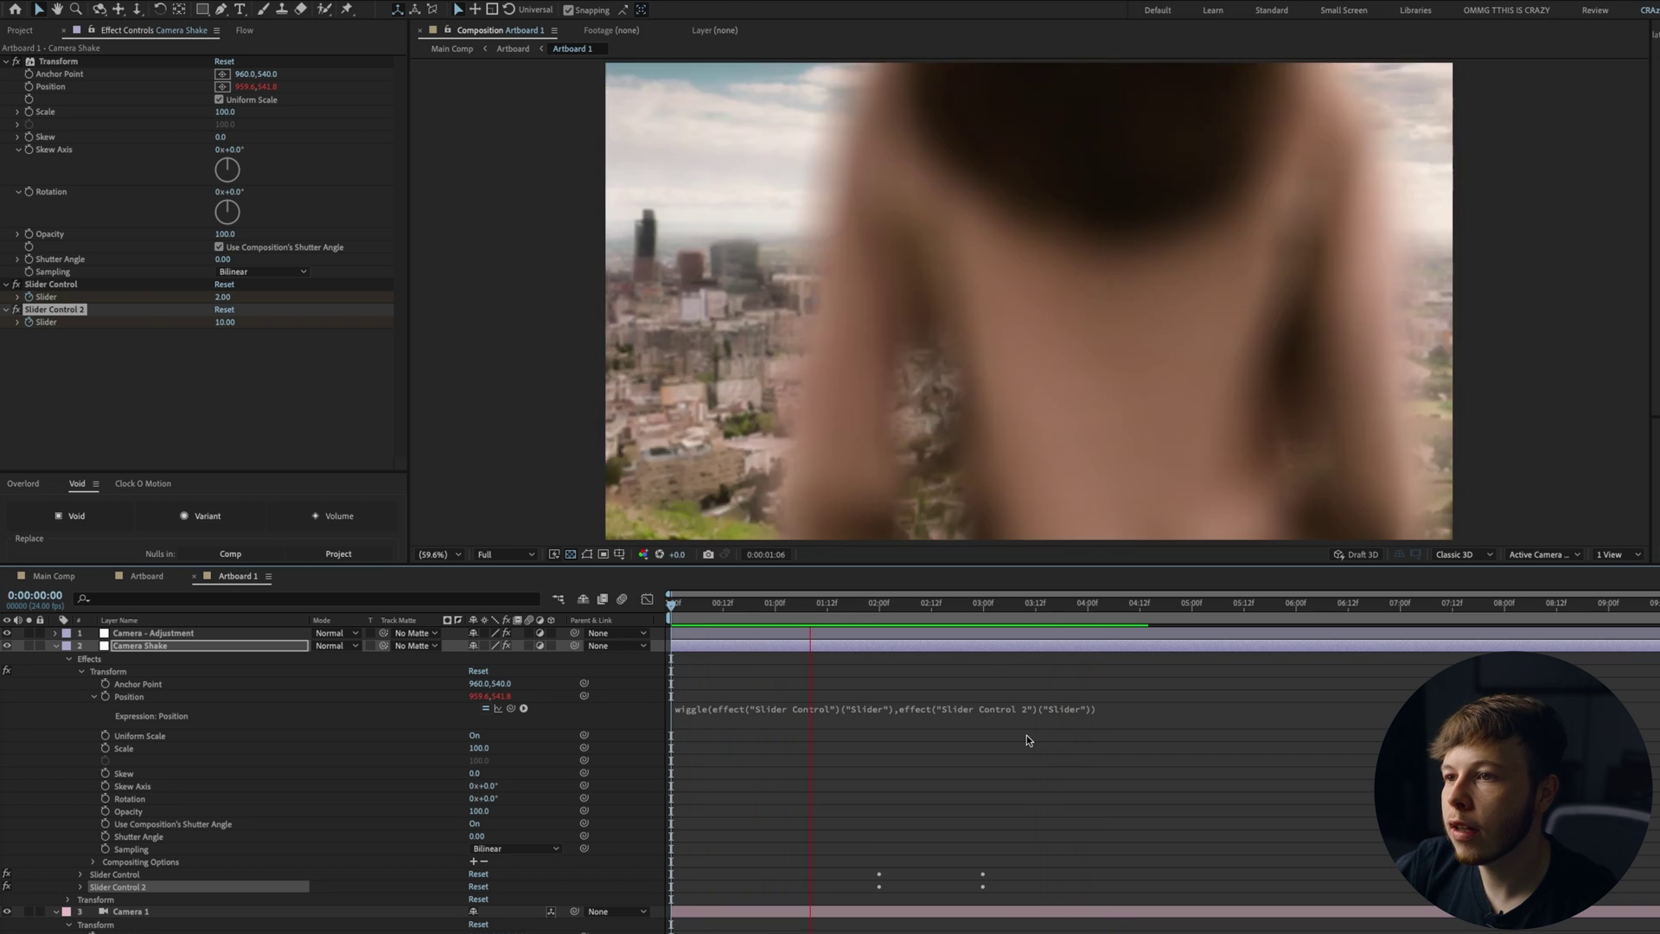
pyautogui.press('space')
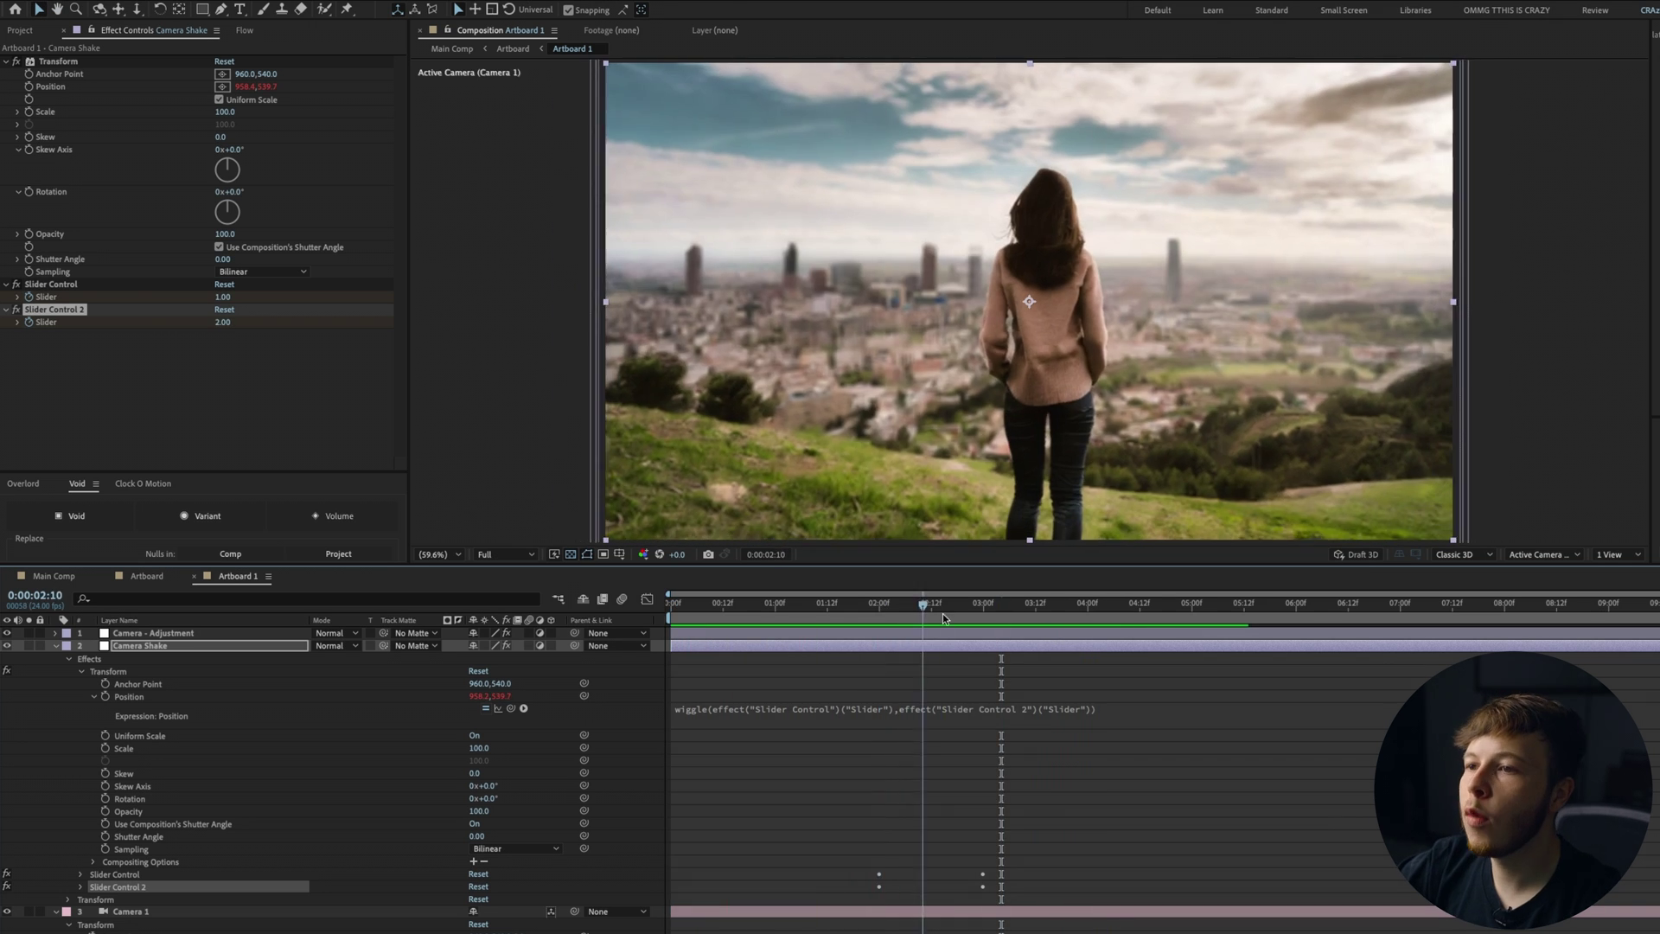
# Move Camera 1's last Focus Distance keyframe to about 3:09, copy its two-second keyframe to 4:07, and preview the result.
pyautogui.moveTo(1006, 621); pyautogui.dragTo(1044, 622)
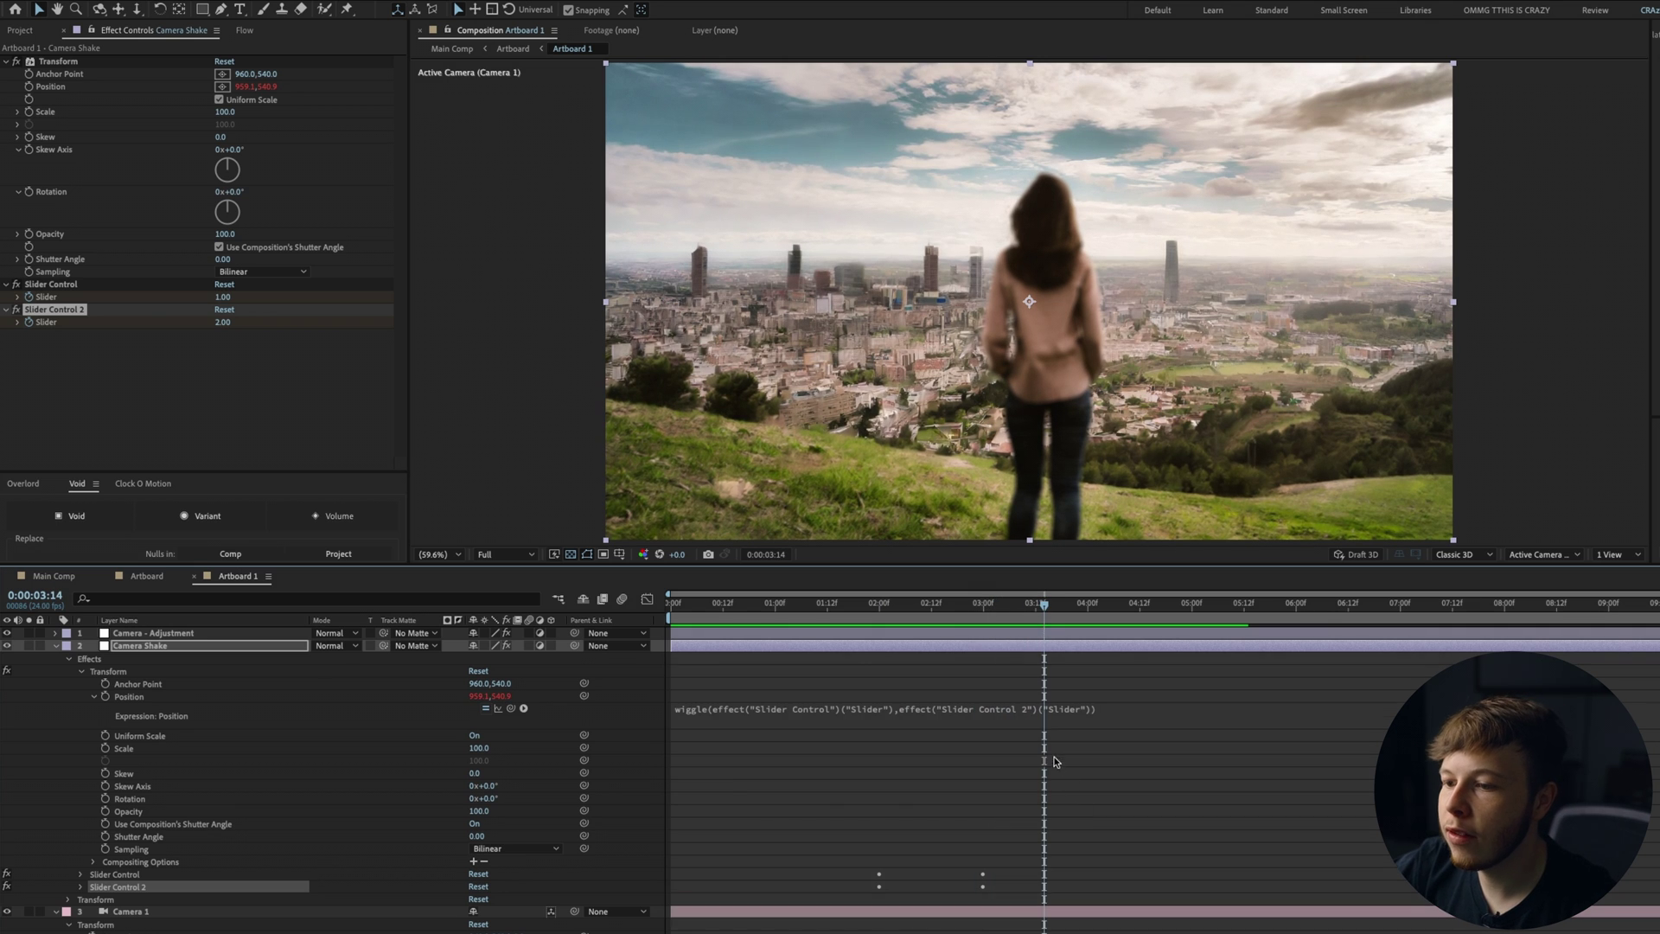
pyautogui.scroll(-3, 968, 792)
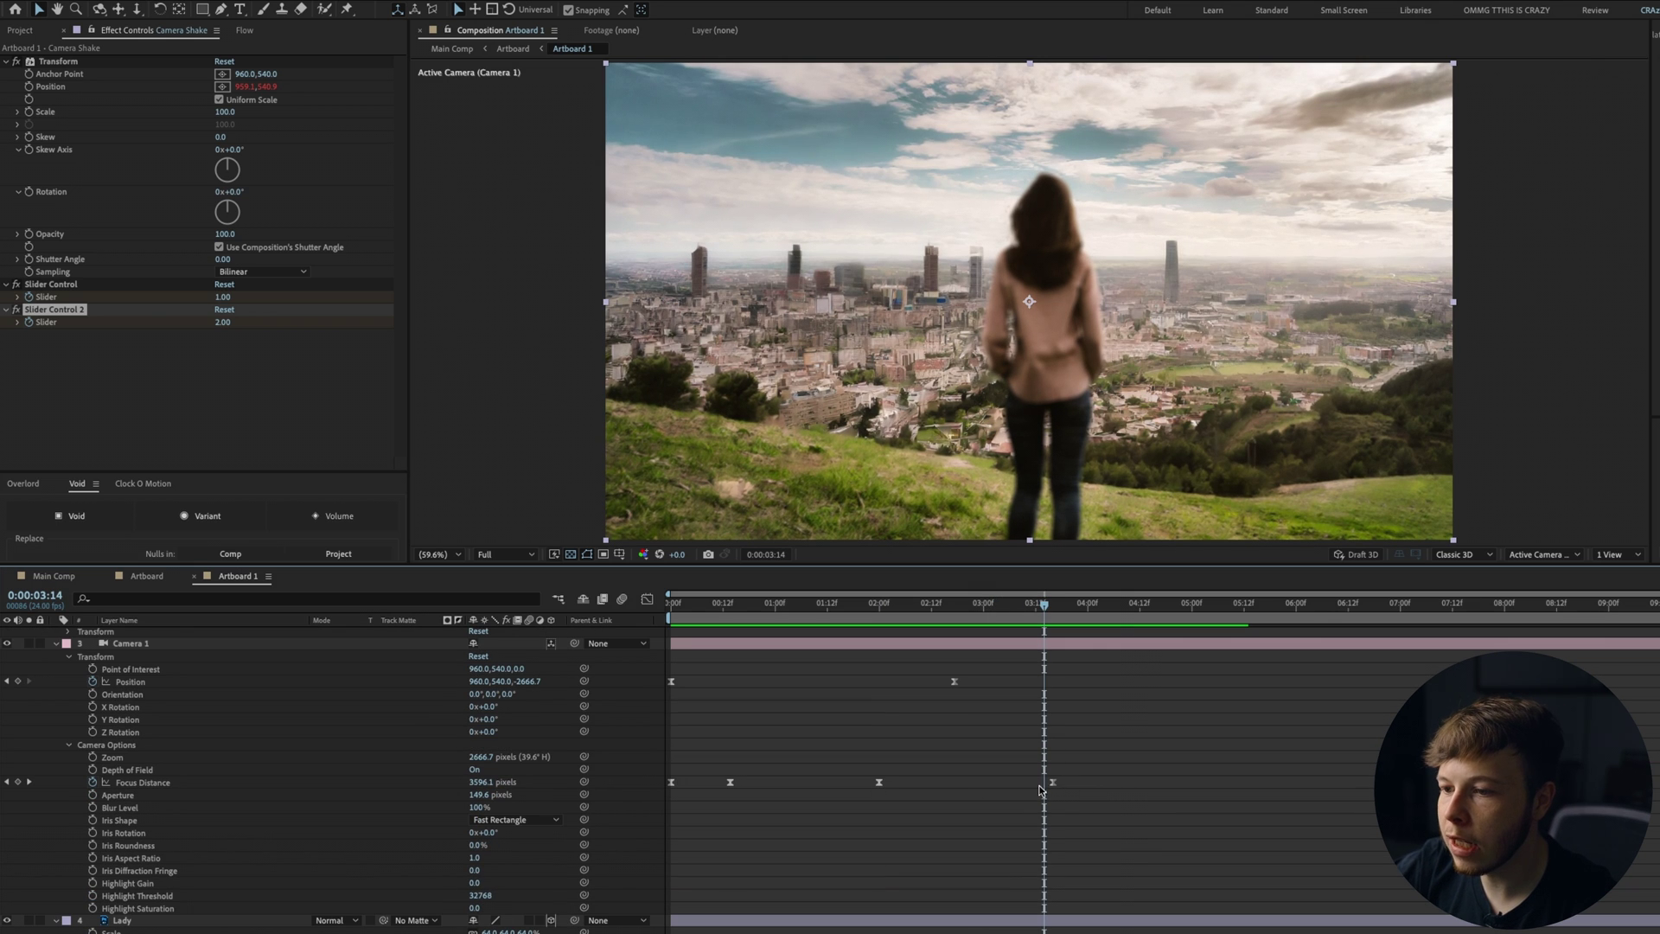
pyautogui.moveTo(1052, 783); pyautogui.dragTo(1022, 782)
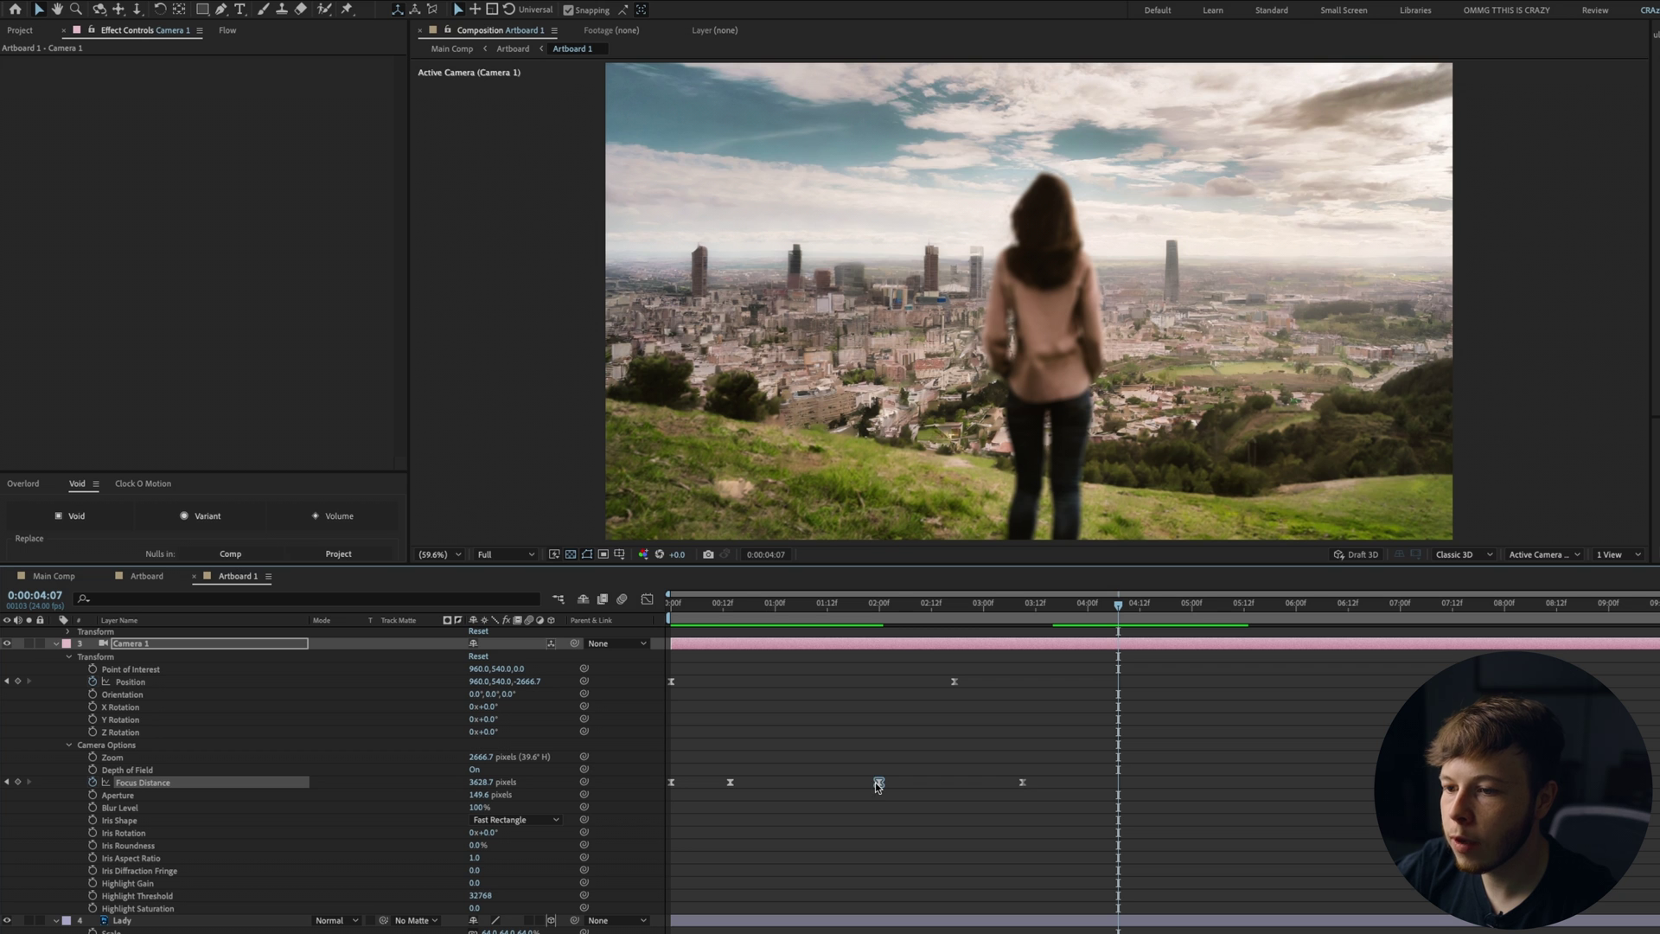
pyautogui.moveTo(1084, 606); pyautogui.dragTo(931, 633)
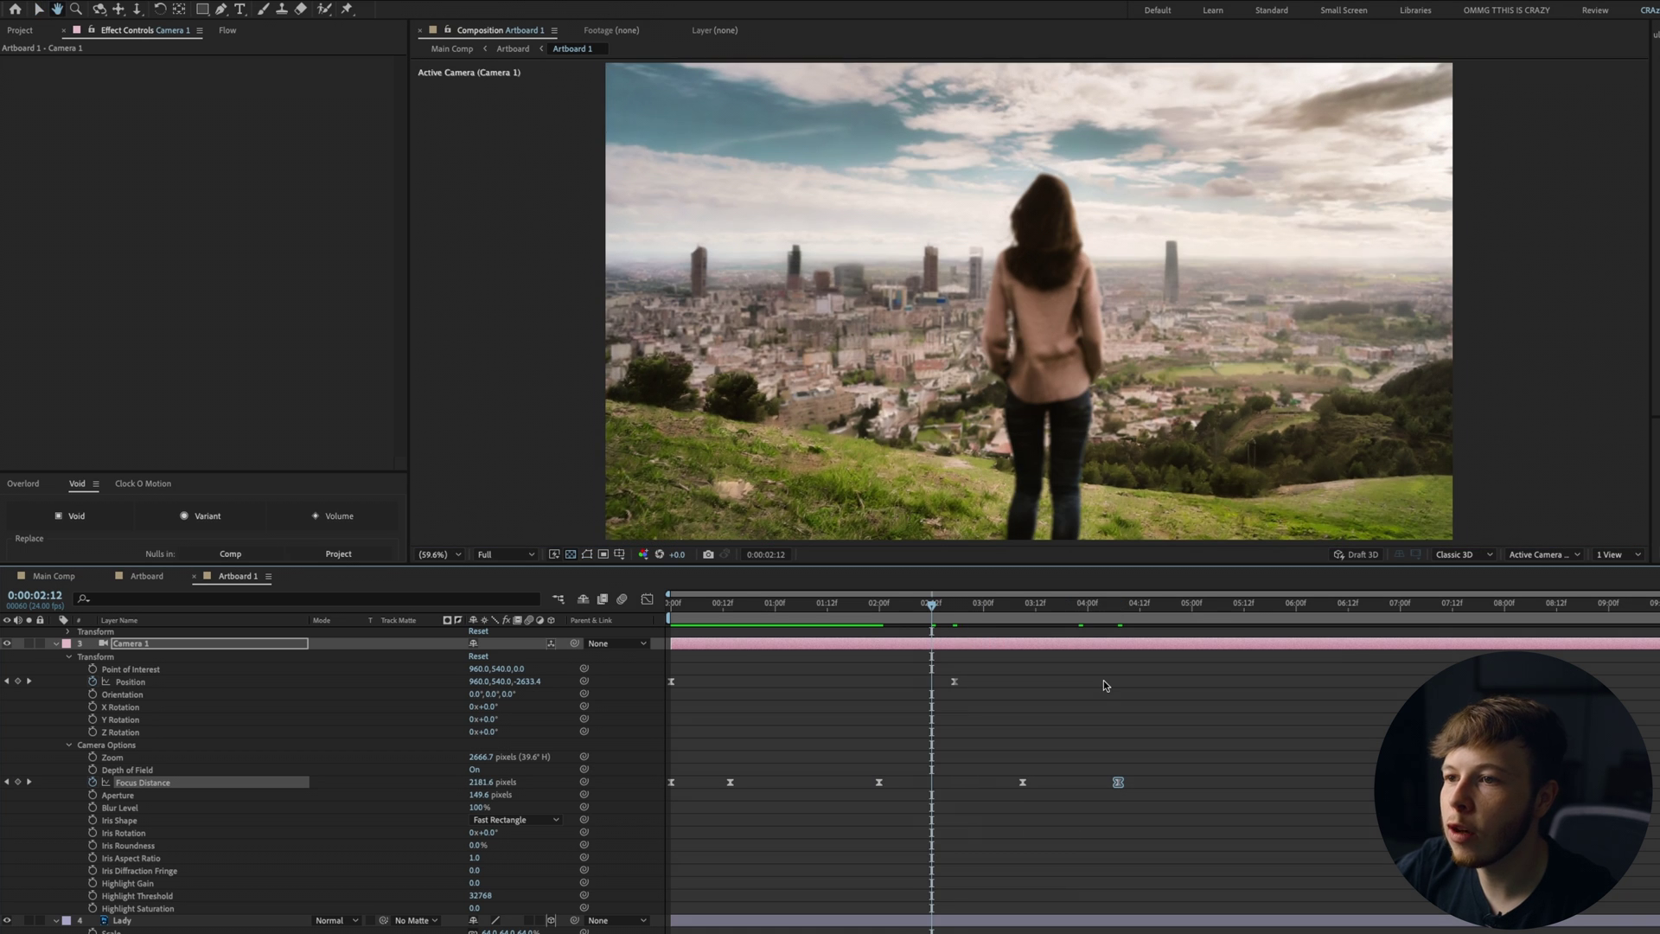
pyautogui.press('space')
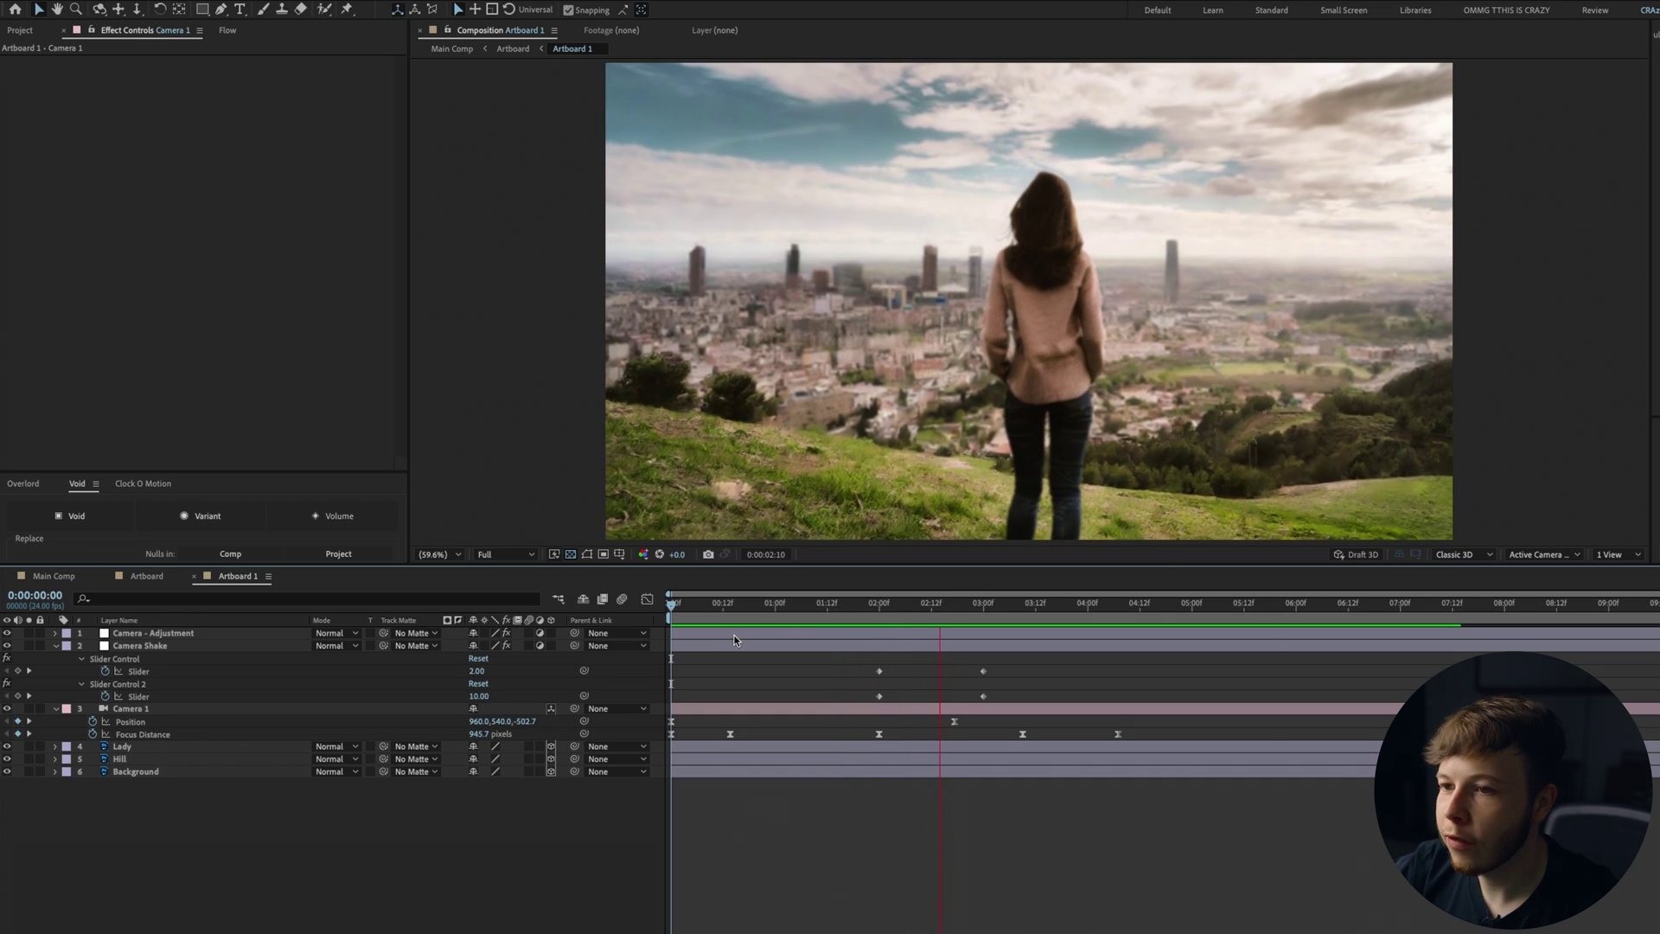
pyautogui.press('space')
# Show the composition in 2 Views and move the Hill layer along its Z axis toward the camera in the Left view.
pyautogui.click(135, 760)
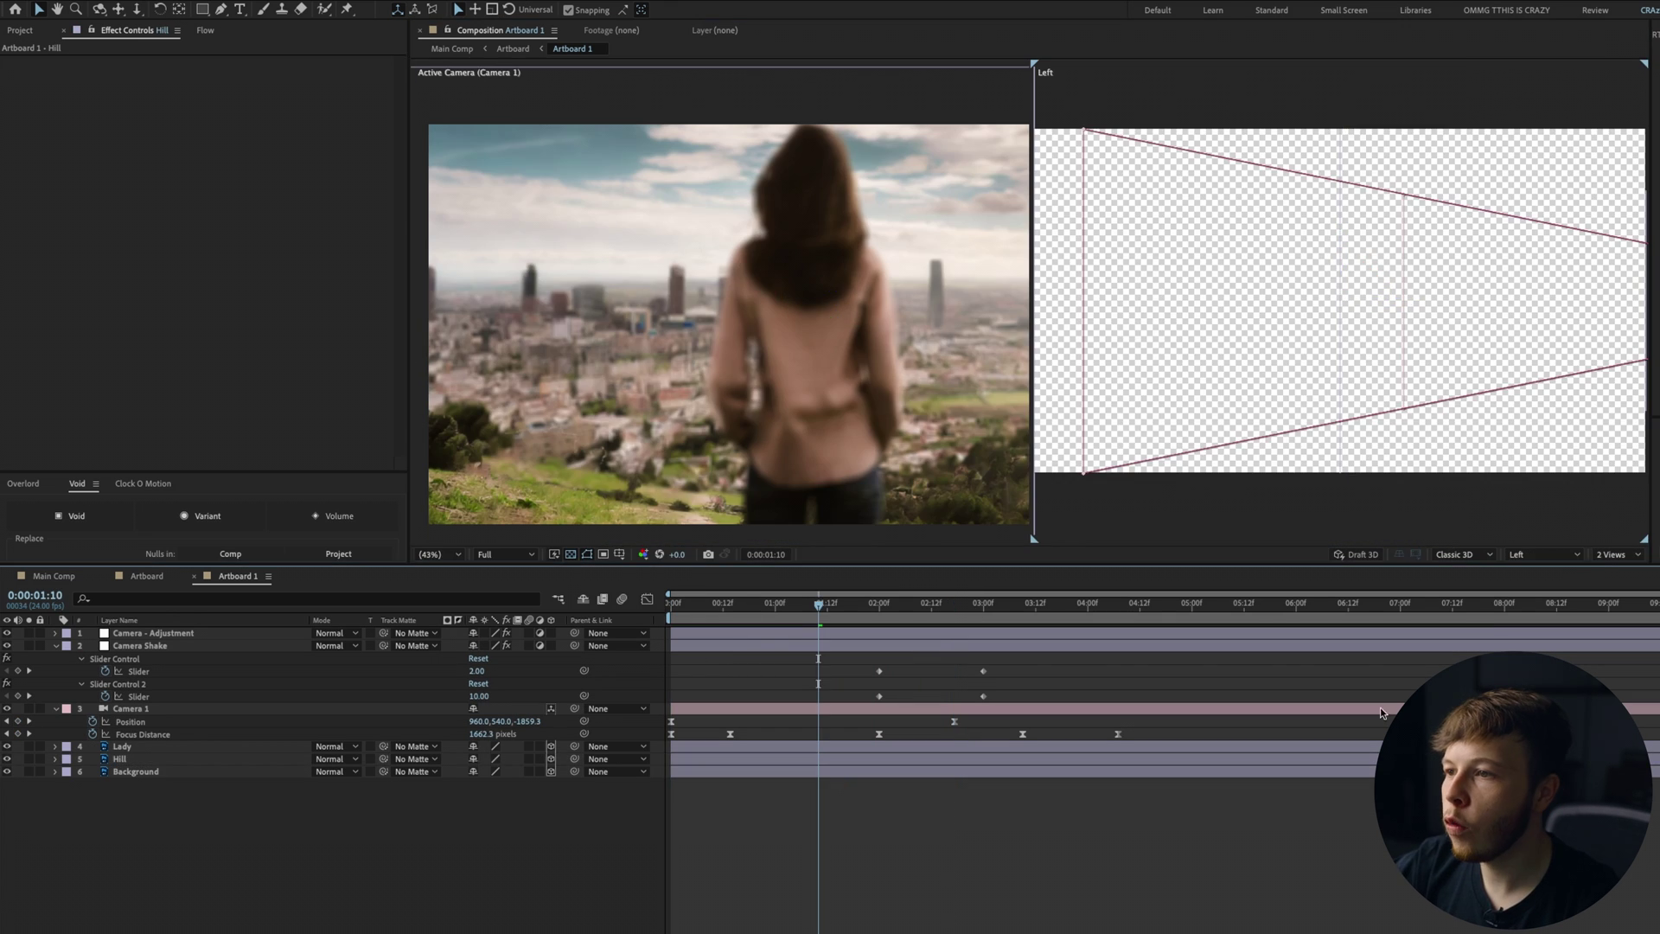
pyautogui.scroll(-2, 1367, 356)
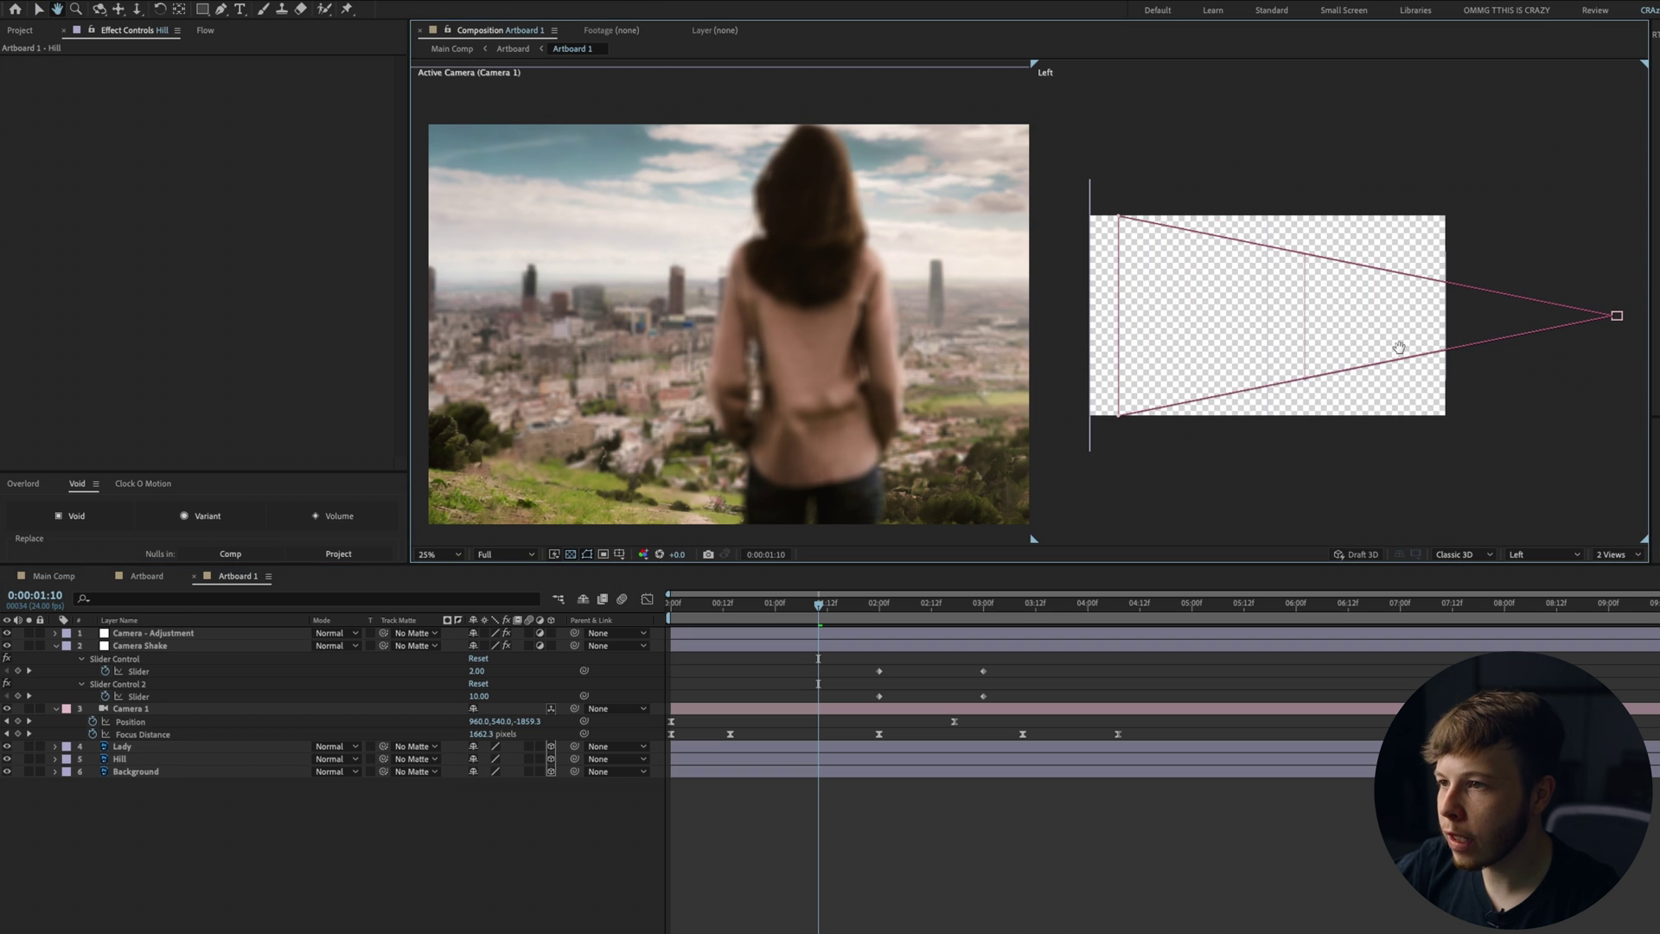
pyautogui.press('v')
pyautogui.click(119, 760)
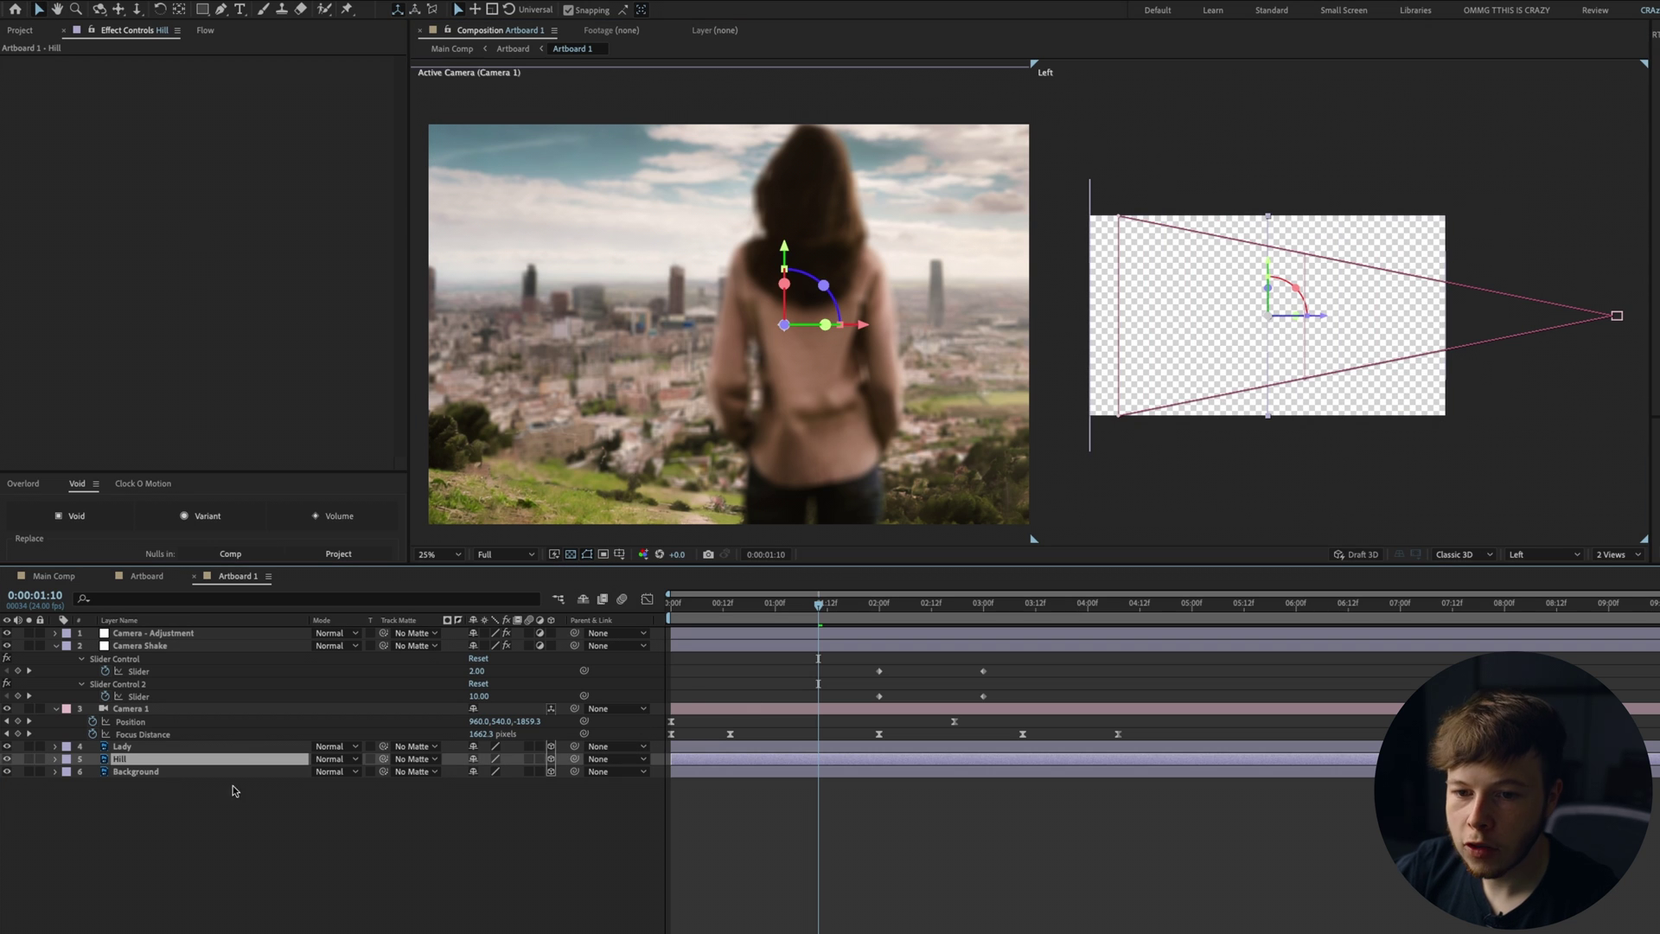
pyautogui.moveTo(1322, 321); pyautogui.dragTo(1493, 322)
pyautogui.press('.')
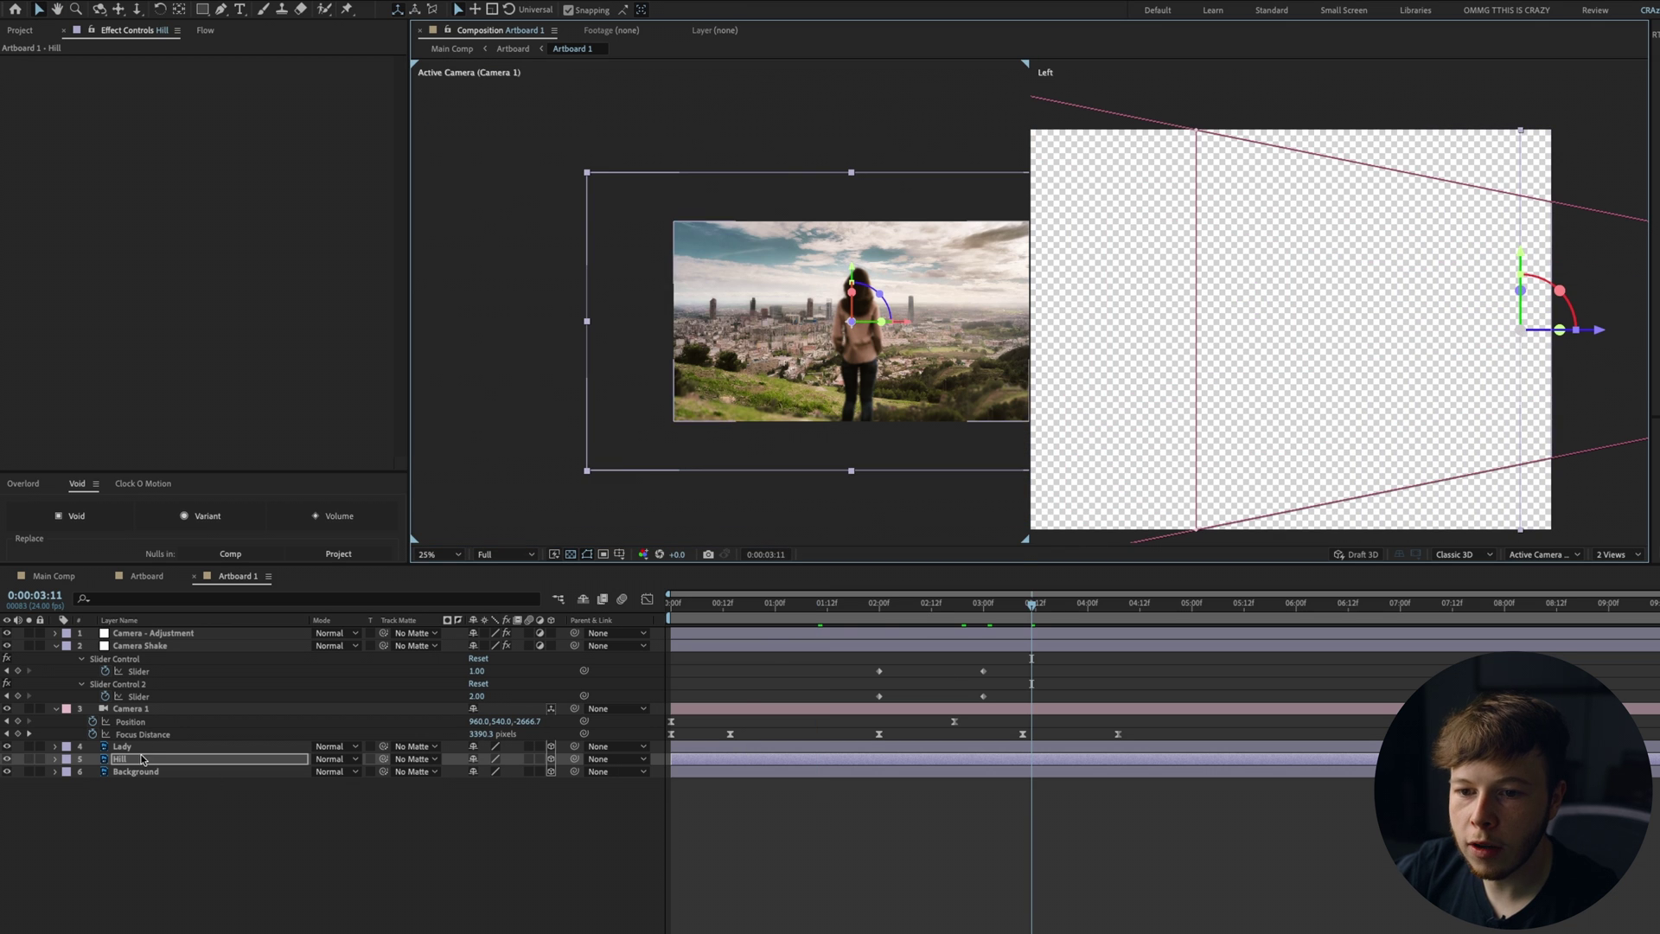
# Scale the Hill layer to 67% so it fits the camera frame at 0:00:03:11.
pyautogui.click(139, 762)
pyautogui.press('s')
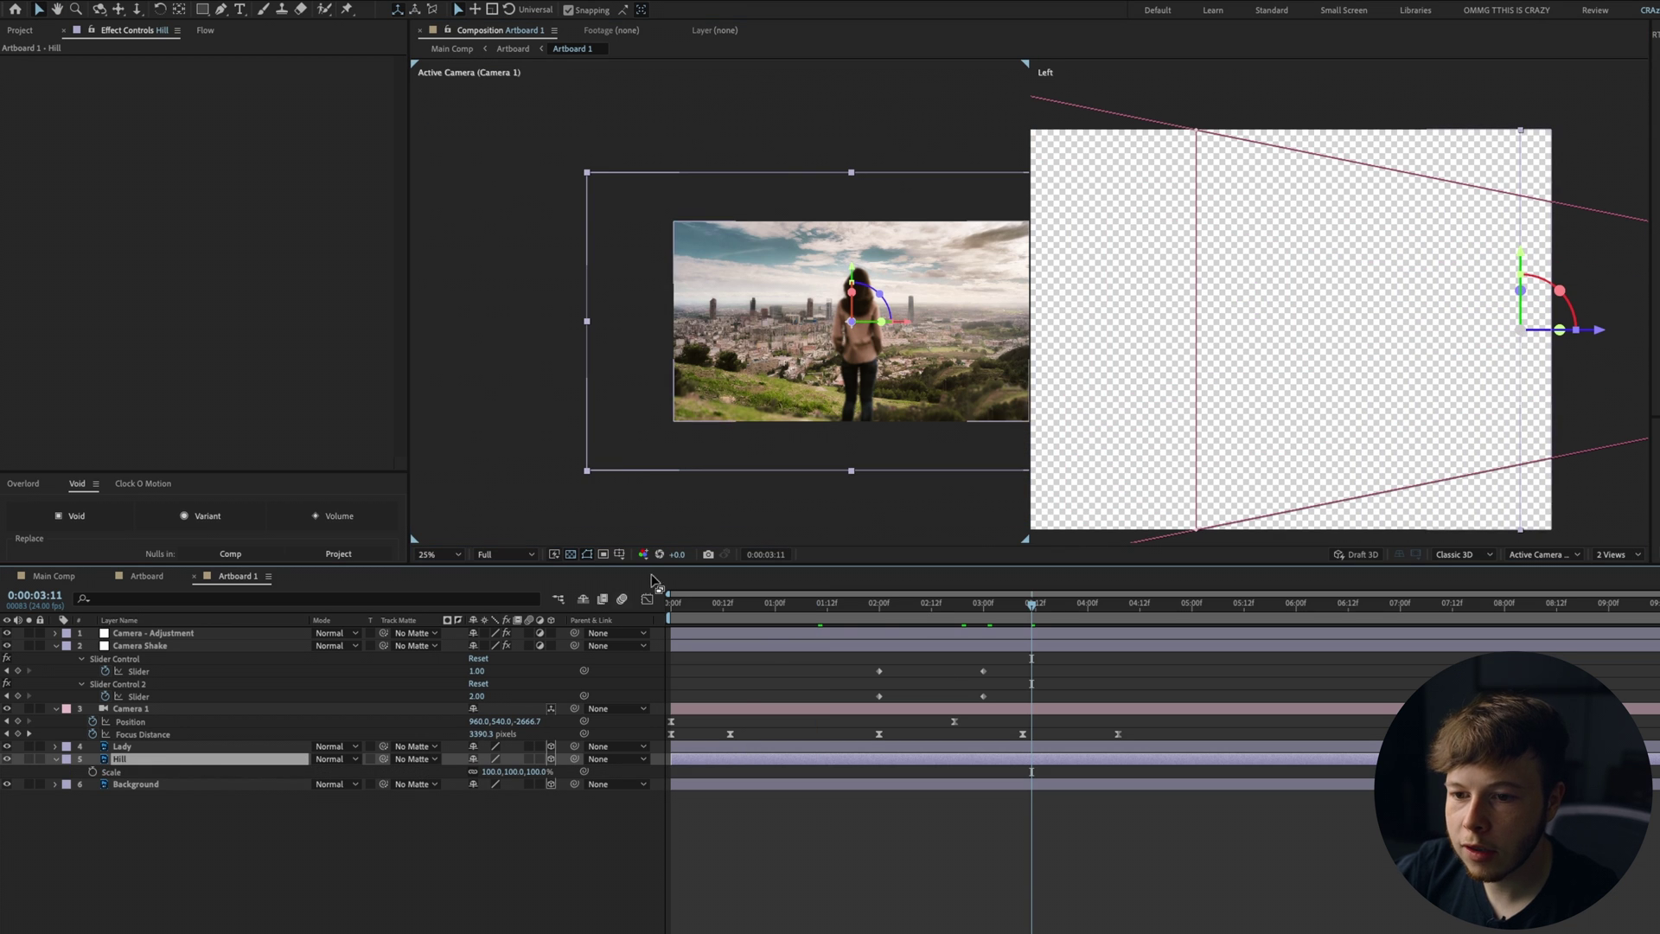
pyautogui.press('.')
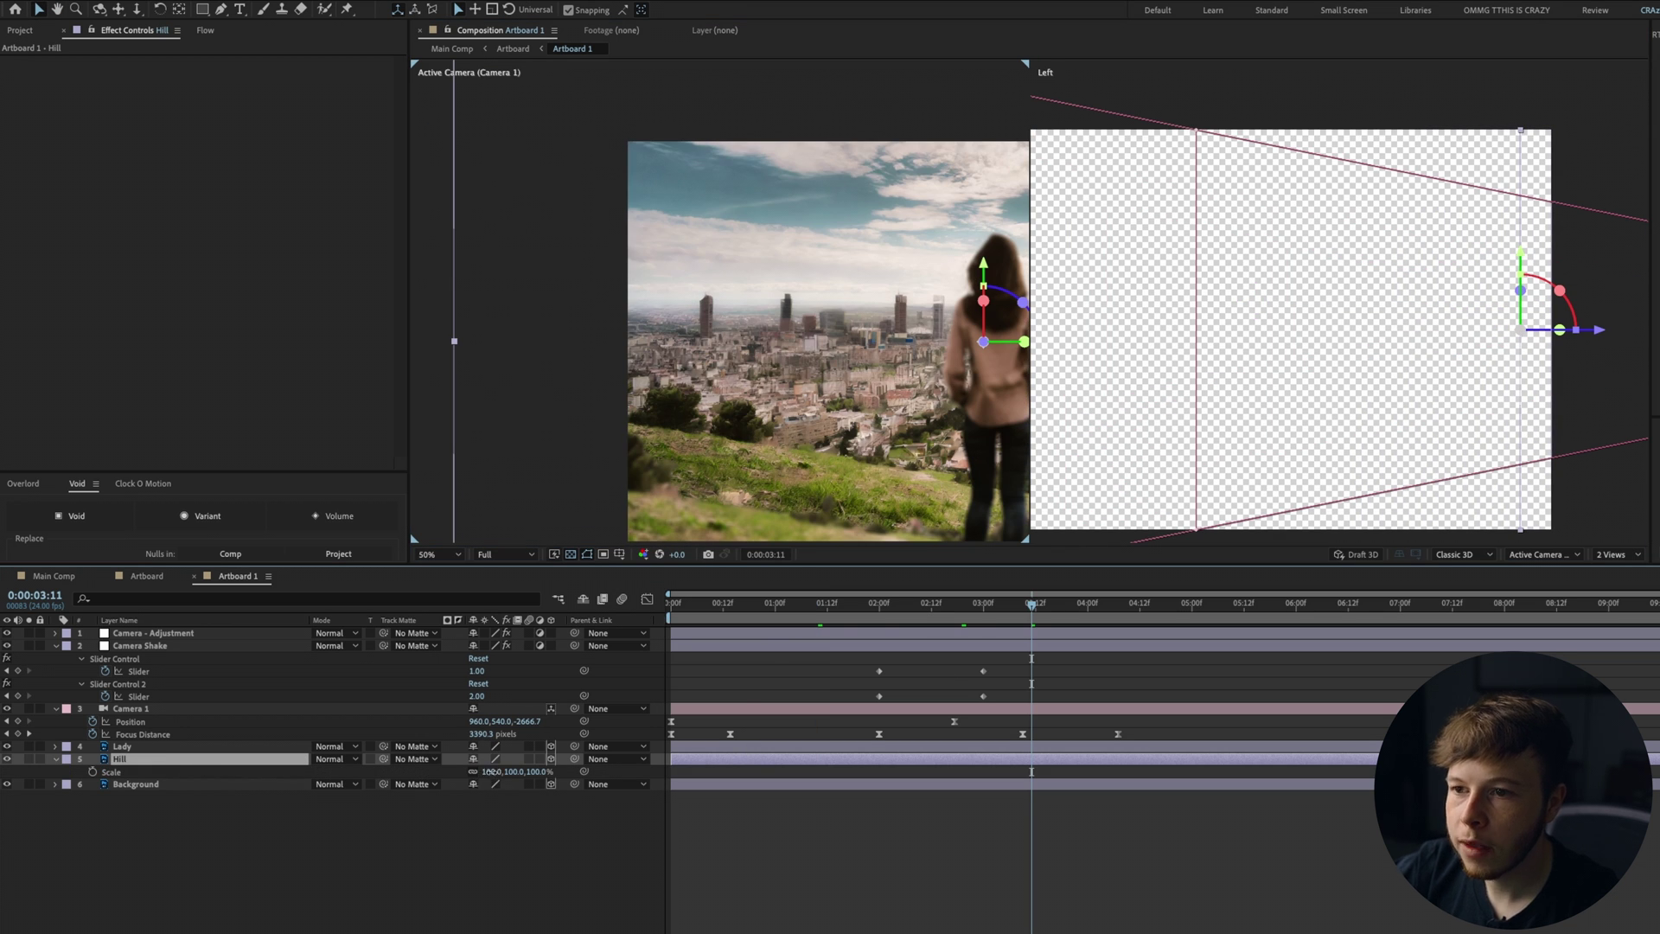
pyautogui.moveTo(491, 771); pyautogui.dragTo(475, 784)
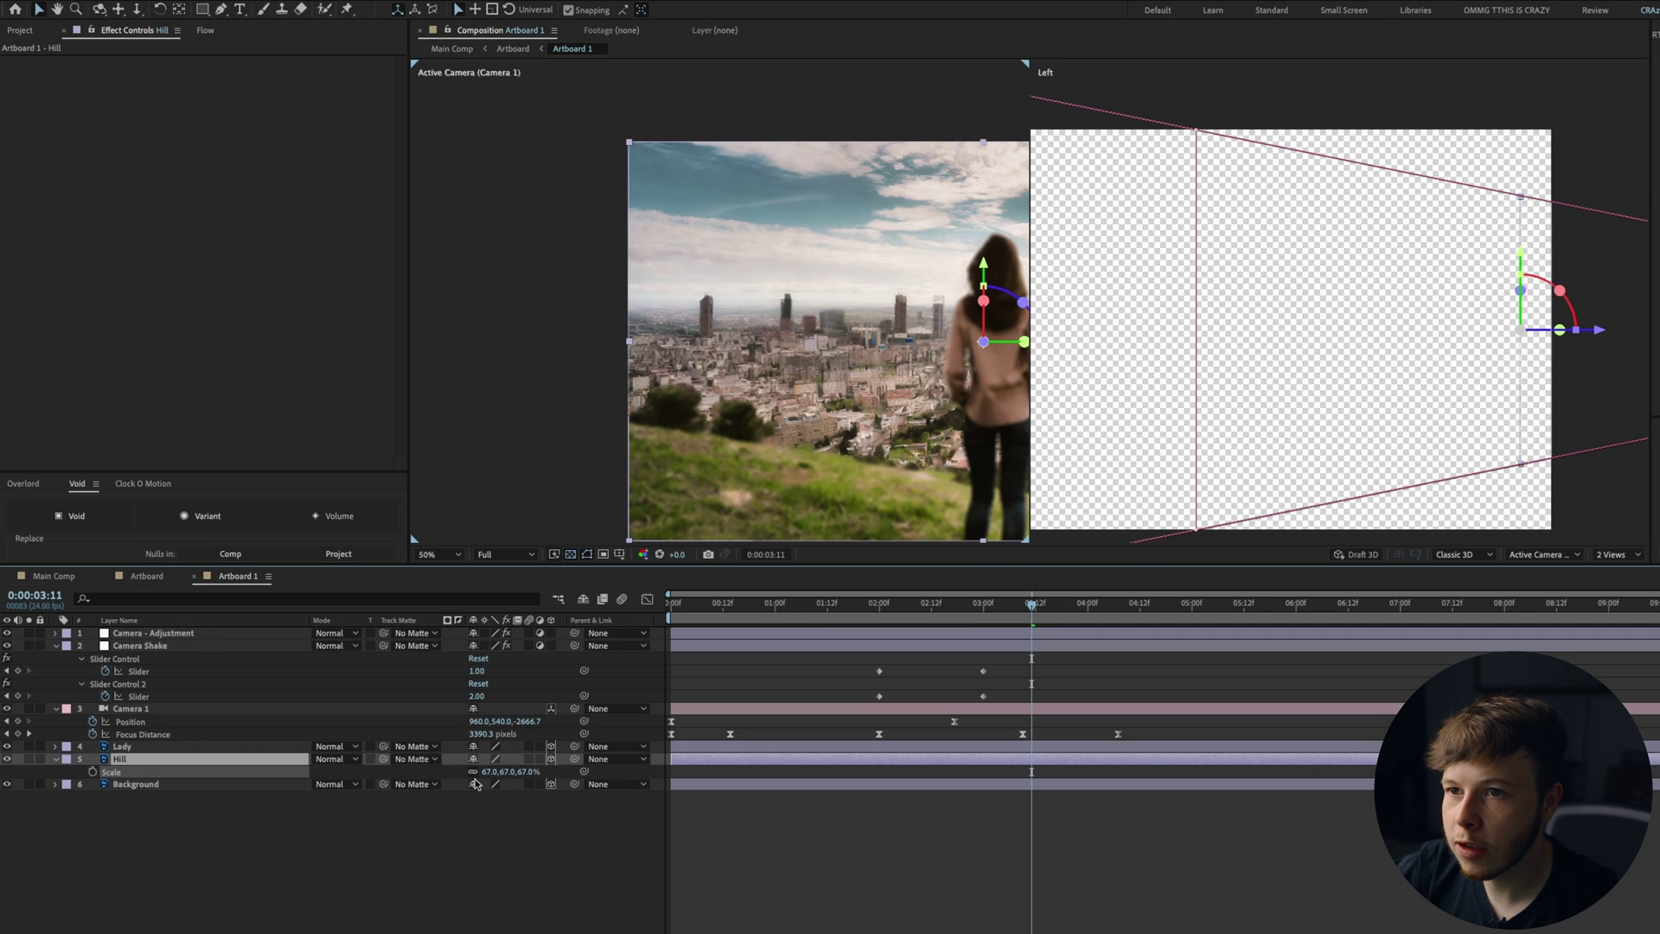
# Return the composition to 1 View and play back the camera move.
pyautogui.click(1037, 877)
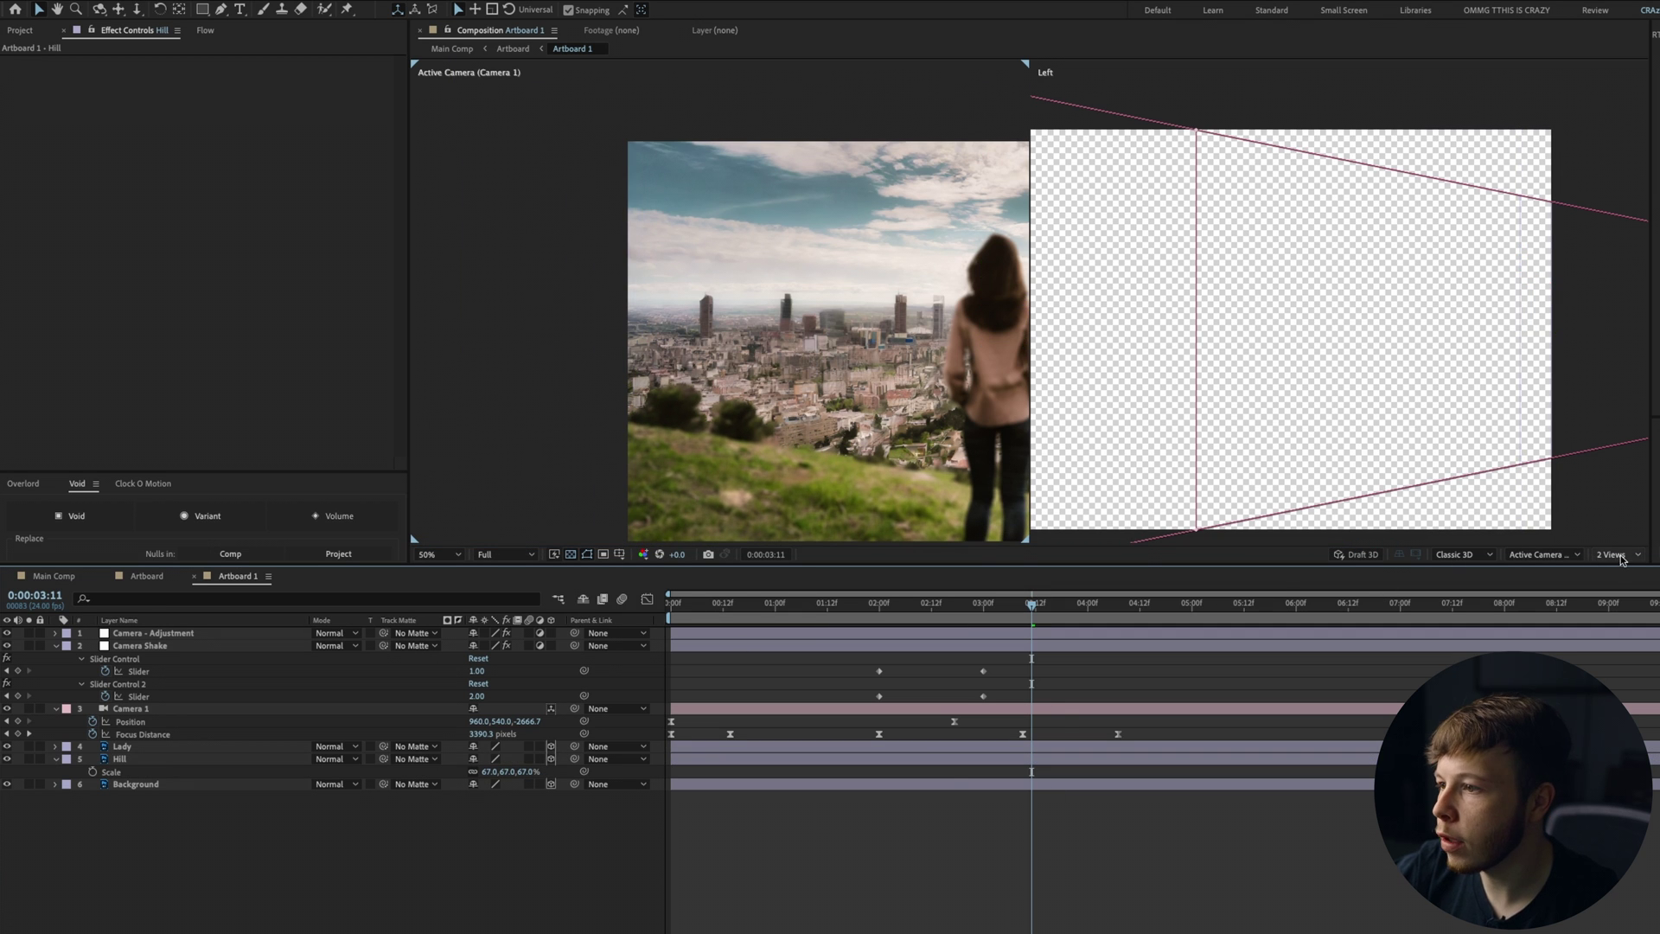
pyautogui.click(1616, 554)
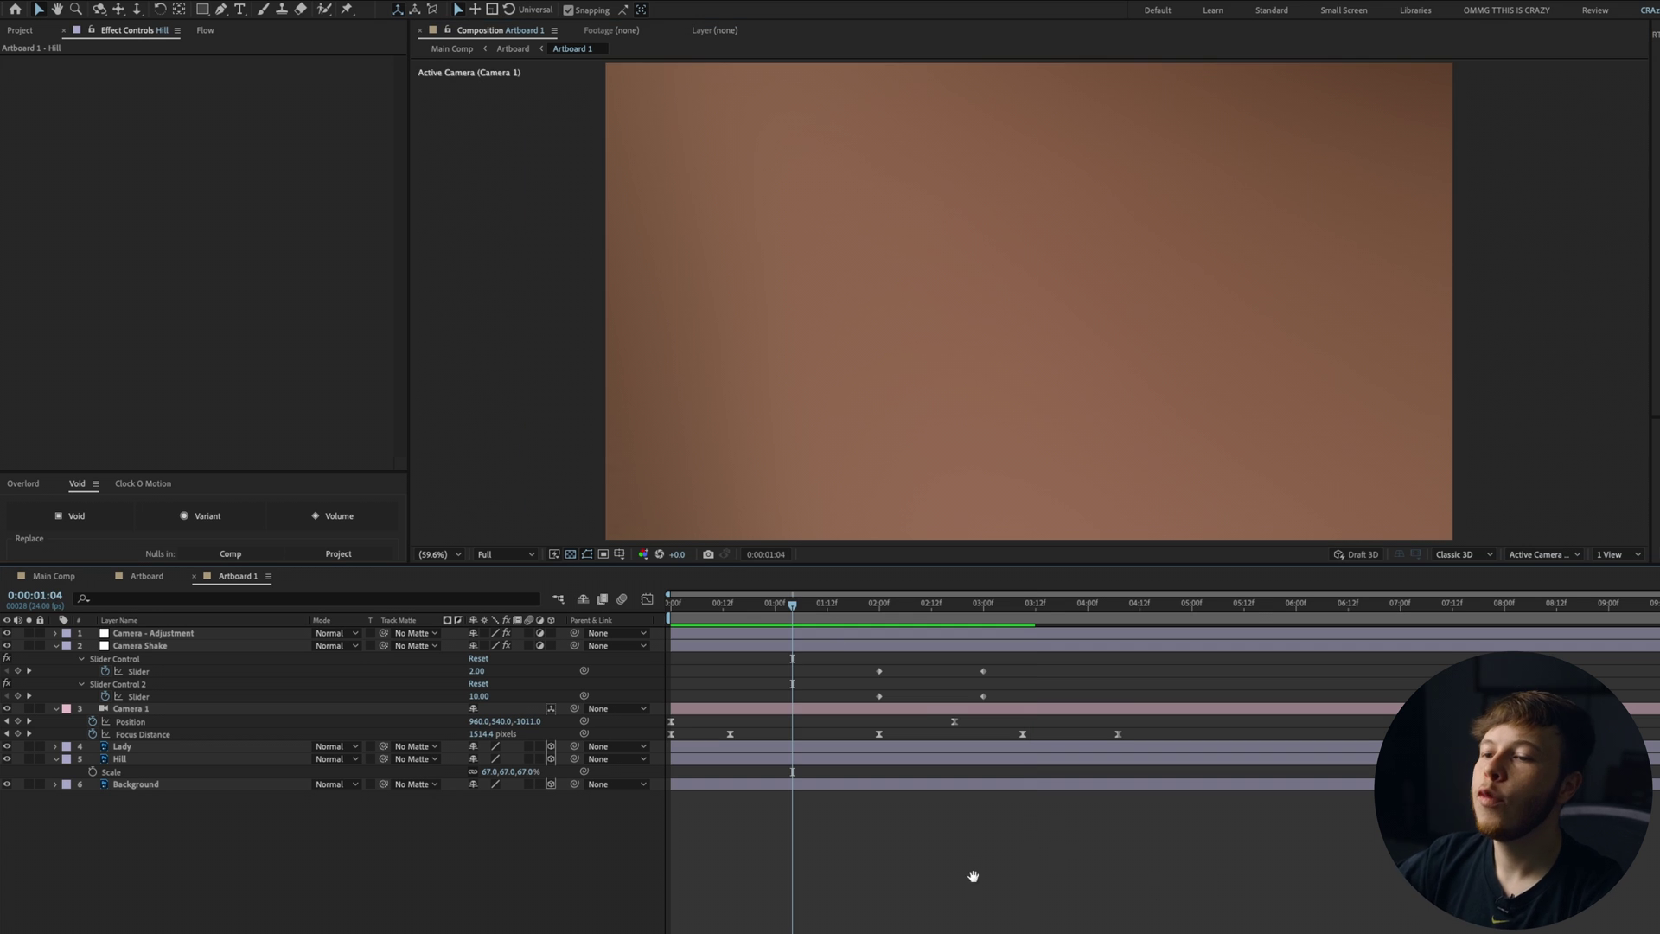
pyautogui.press('space')
pyautogui.press('space')
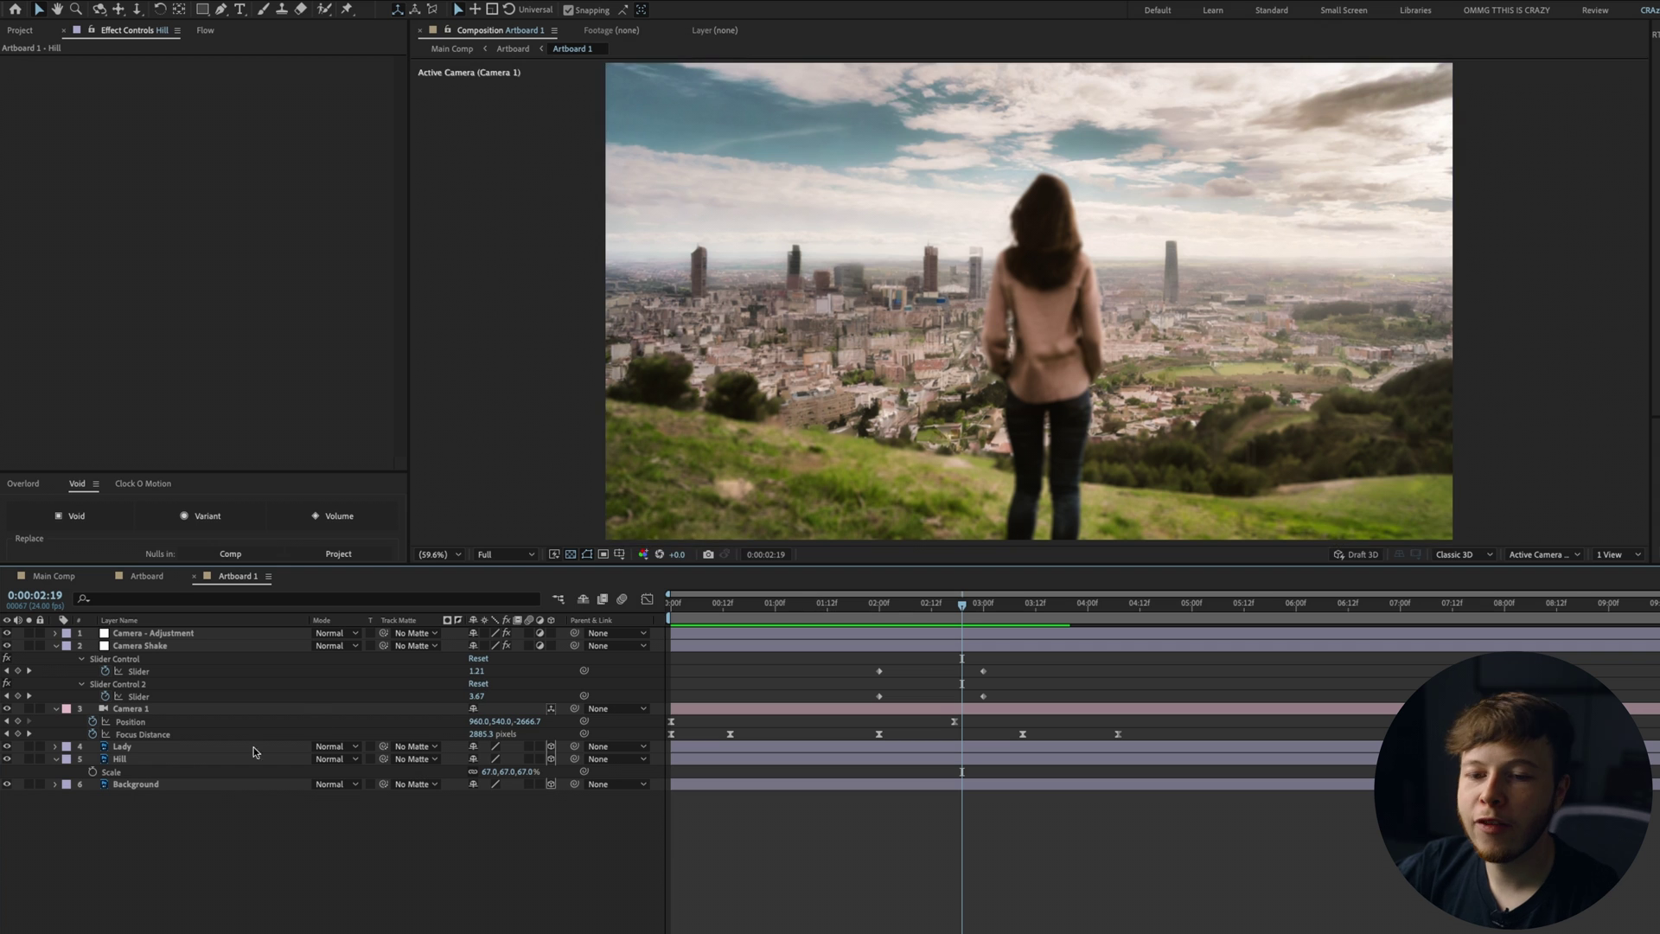
# Pre-compose the Background layer, leaving all attributes in Artboard 1, and open the new composition.
pyautogui.click(164, 786)
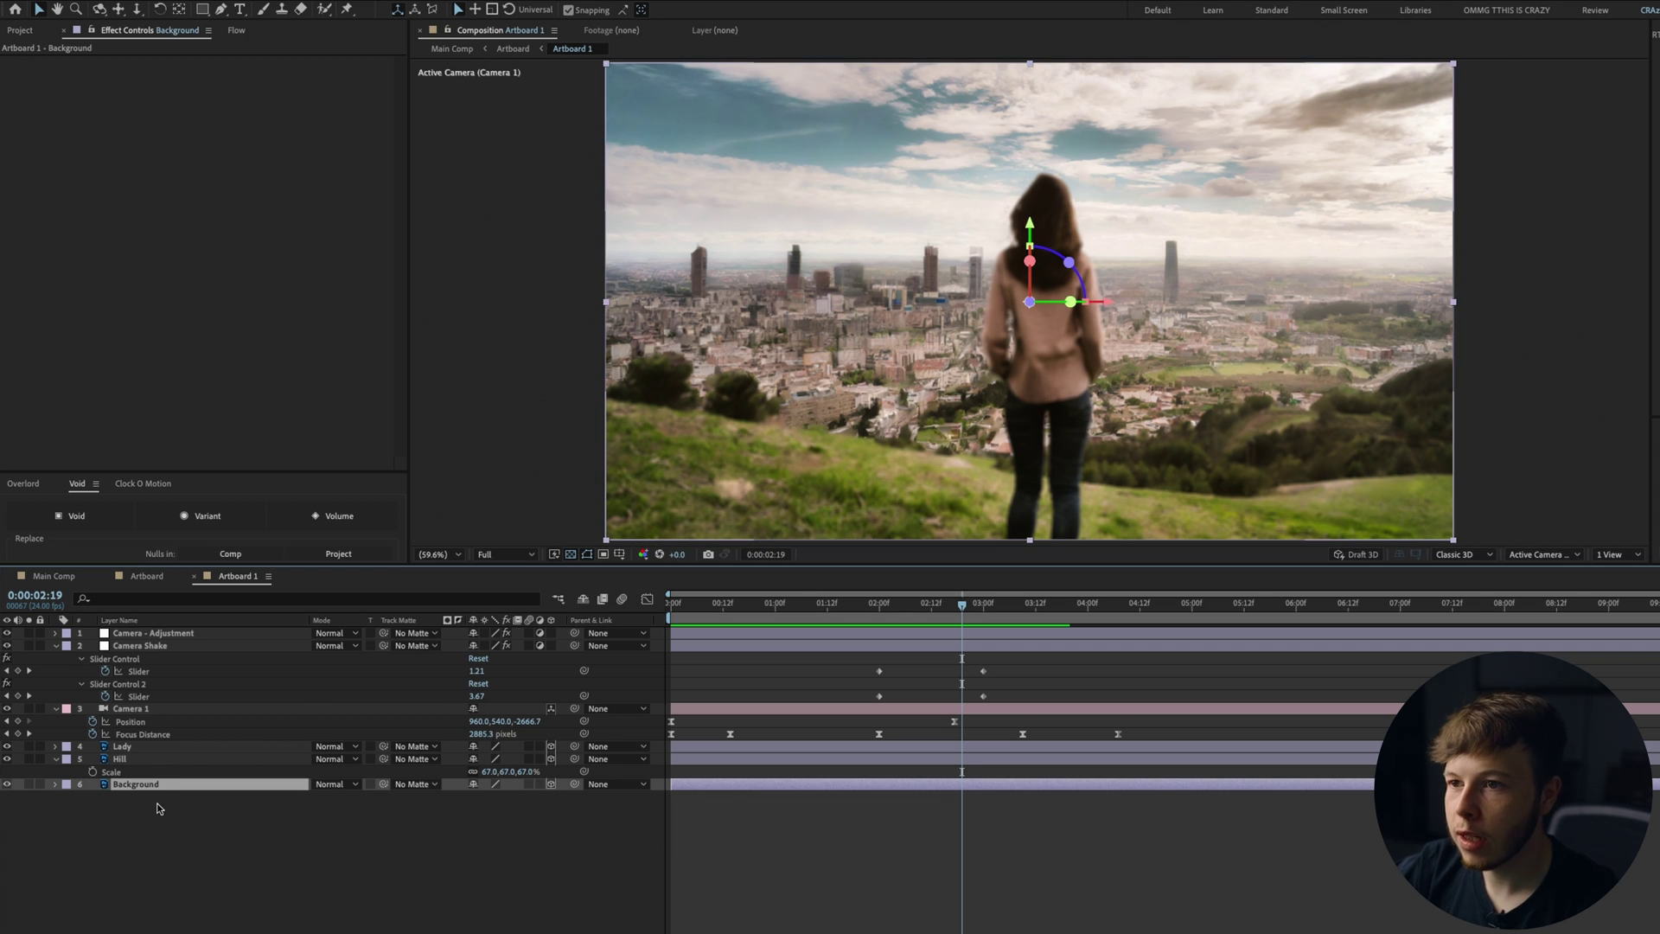
pyautogui.hotkey('ctrl', 'shift', 'c')
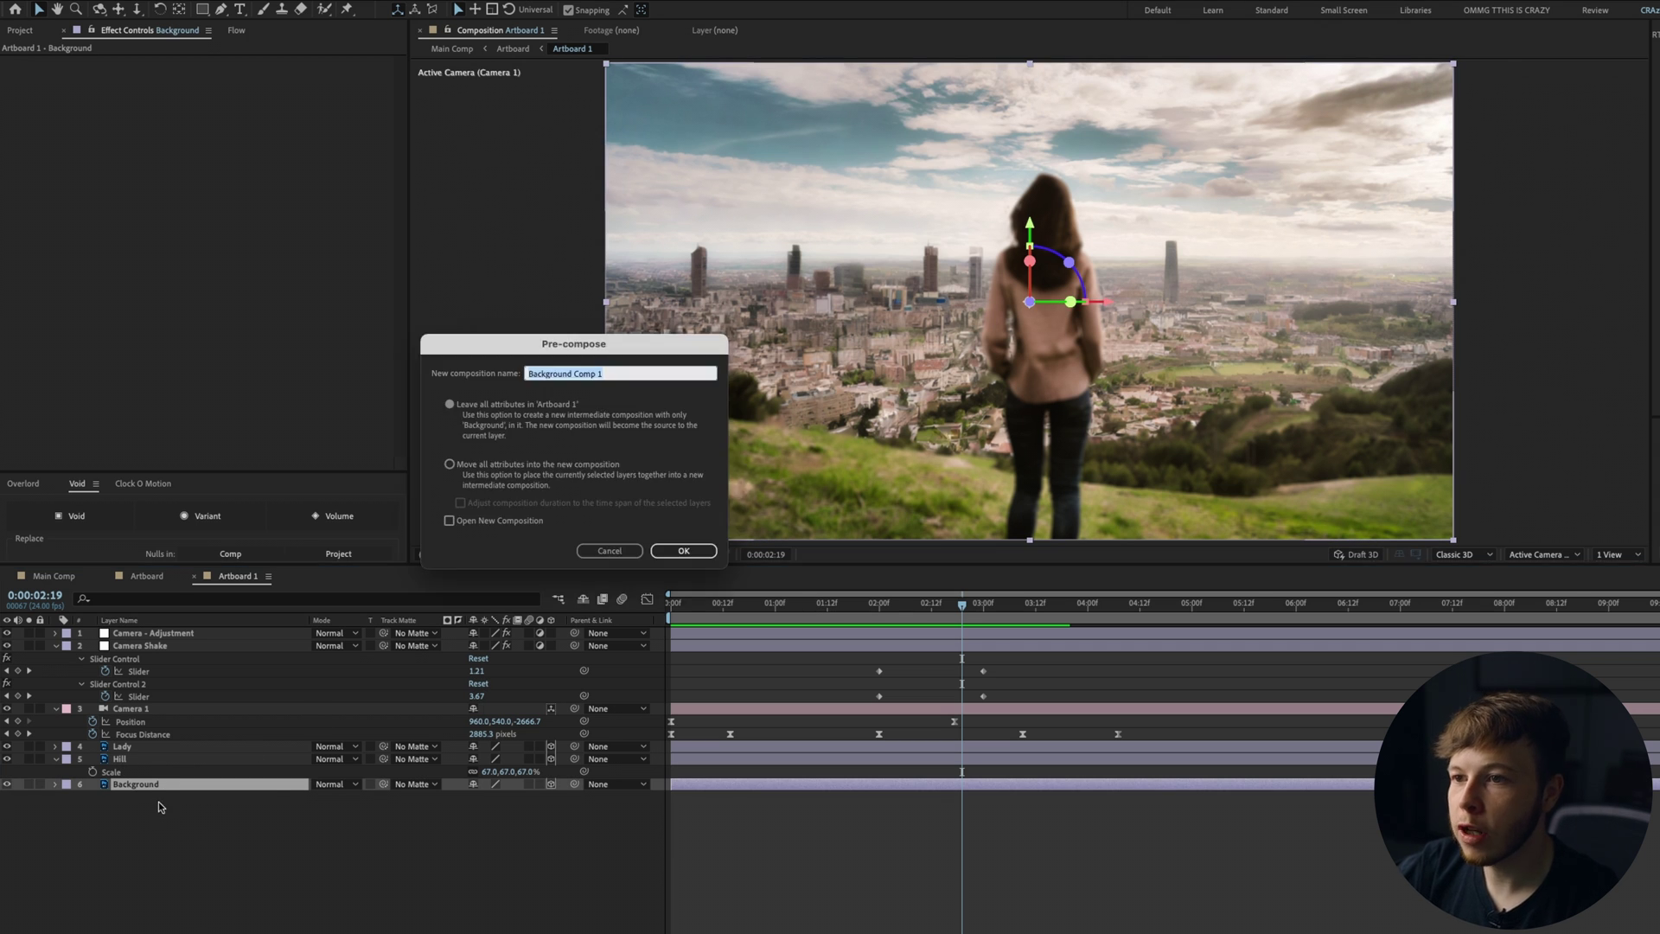
pyautogui.click(683, 552)
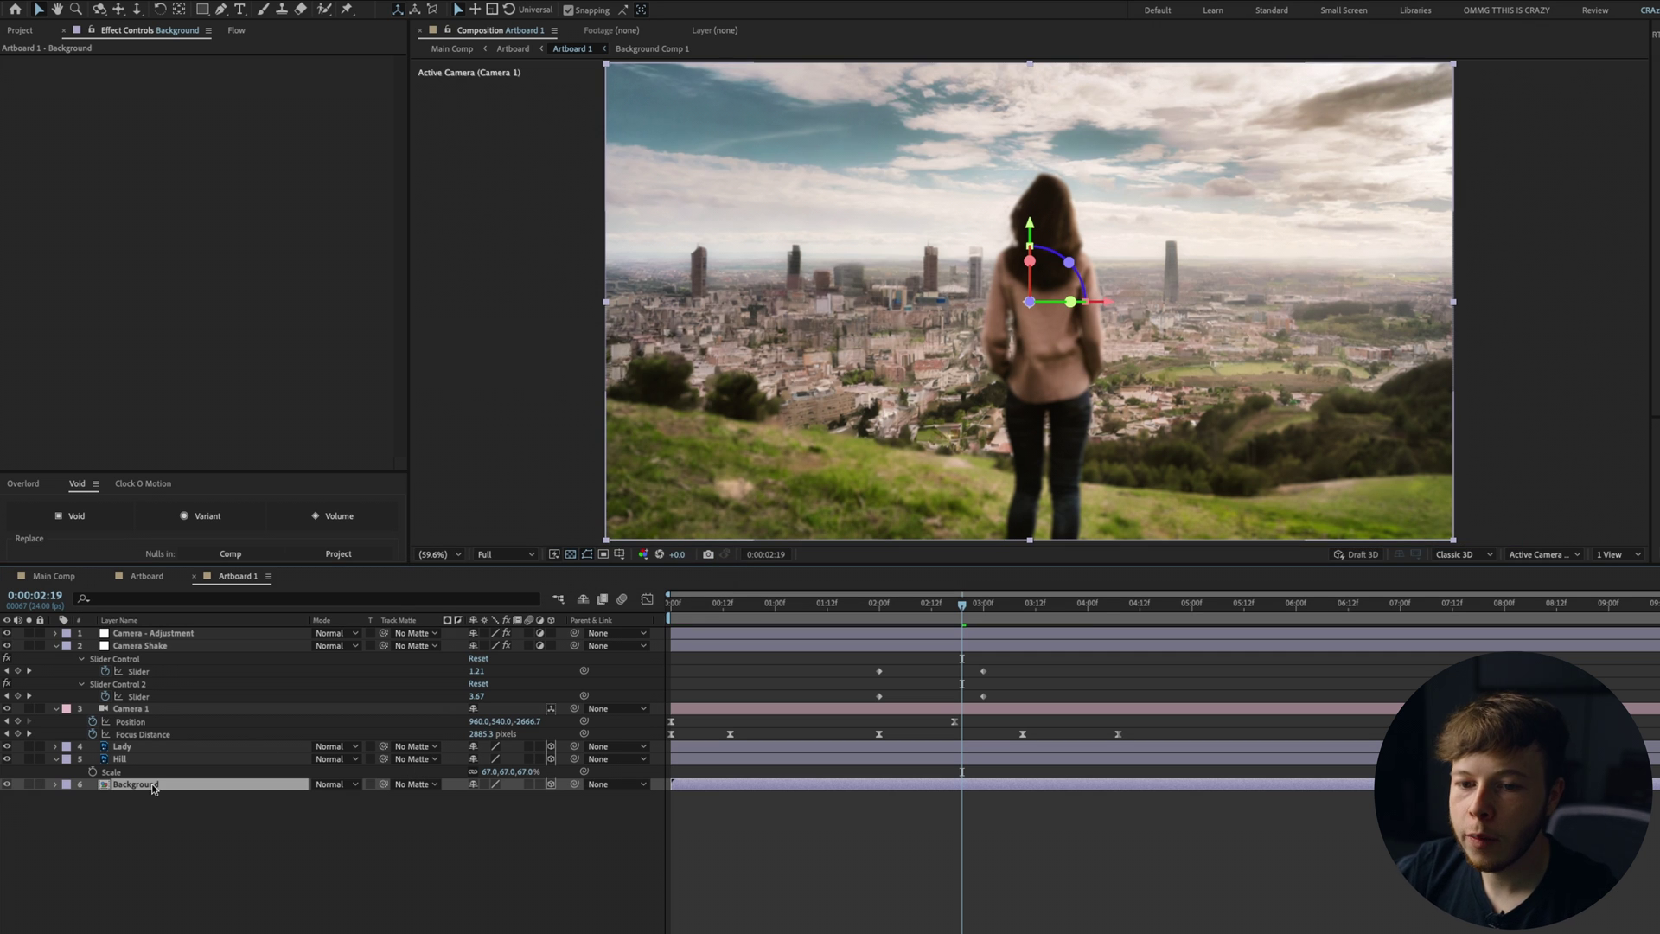
pyautogui.moveTo(833, 606); pyautogui.dragTo(897, 607)
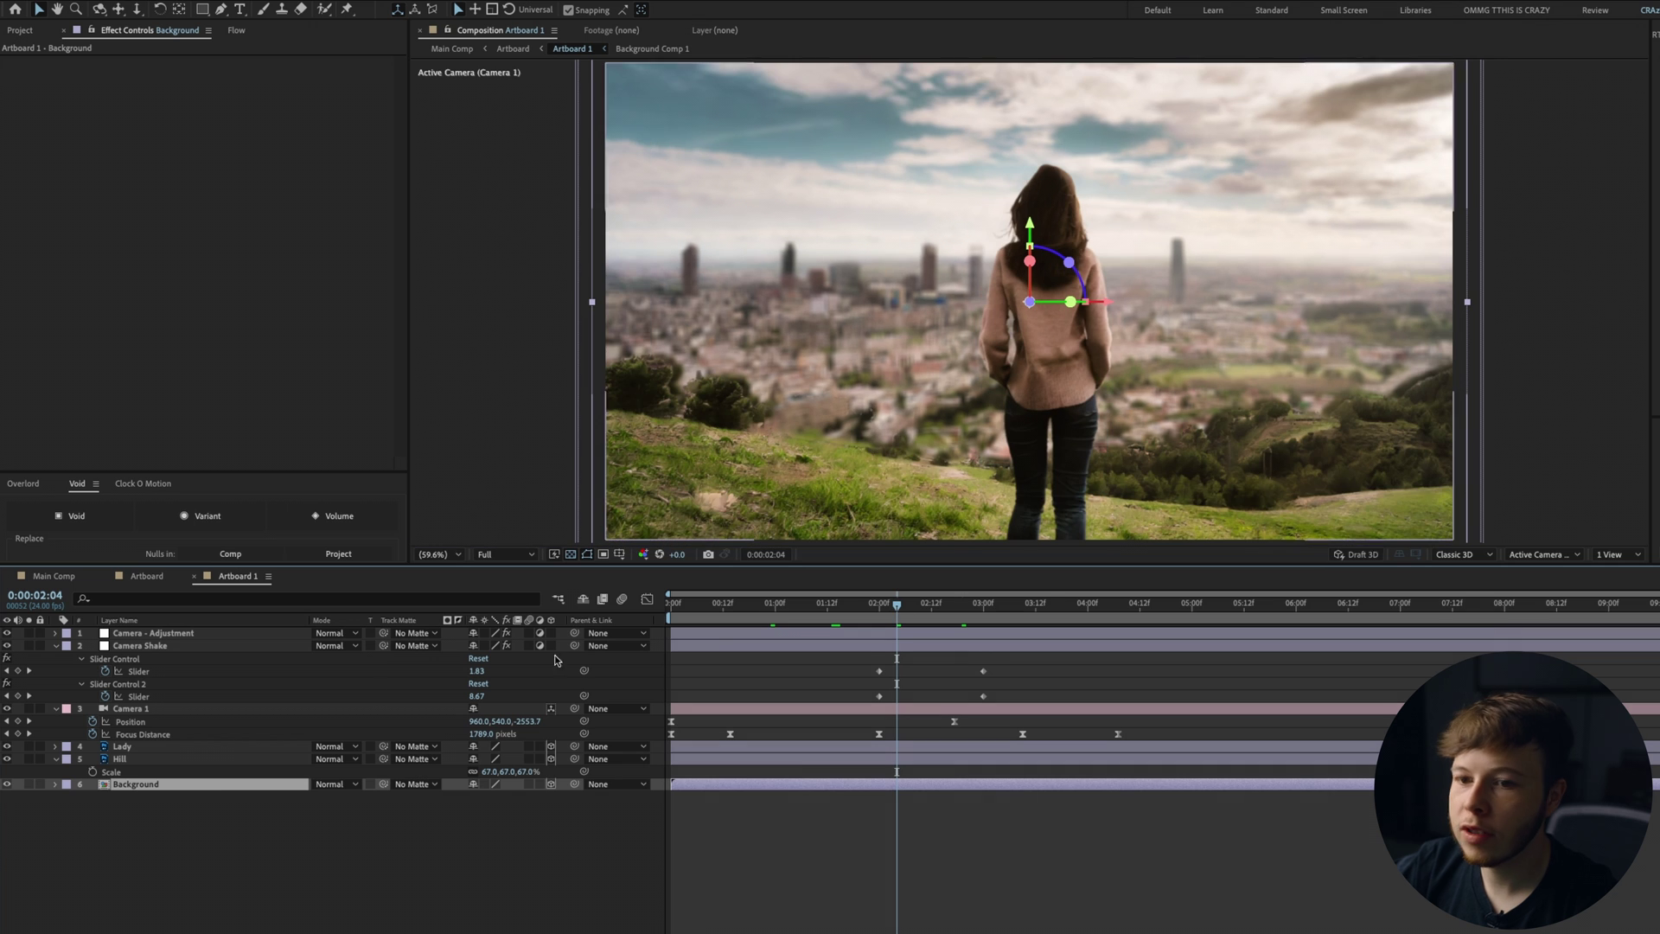
pyautogui.doubleClick(205, 790)
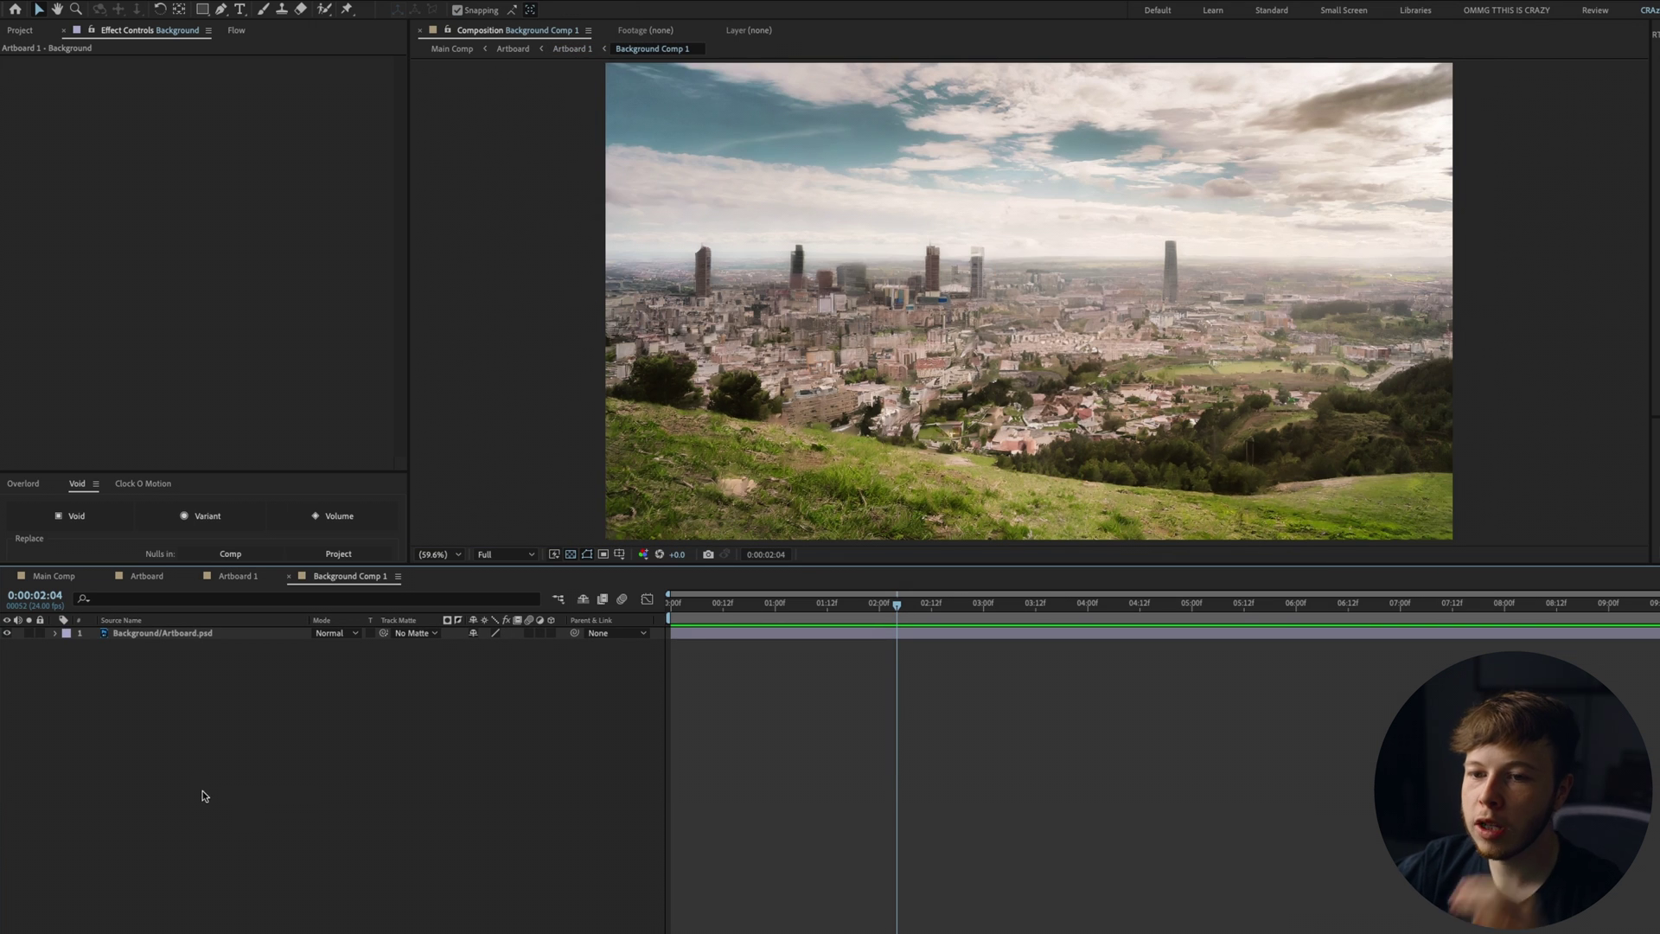
# Set up the Ellipse tool for a new shape with no stroke and a pale cream F7F1D8 fill.
pyautogui.click(198, 16)
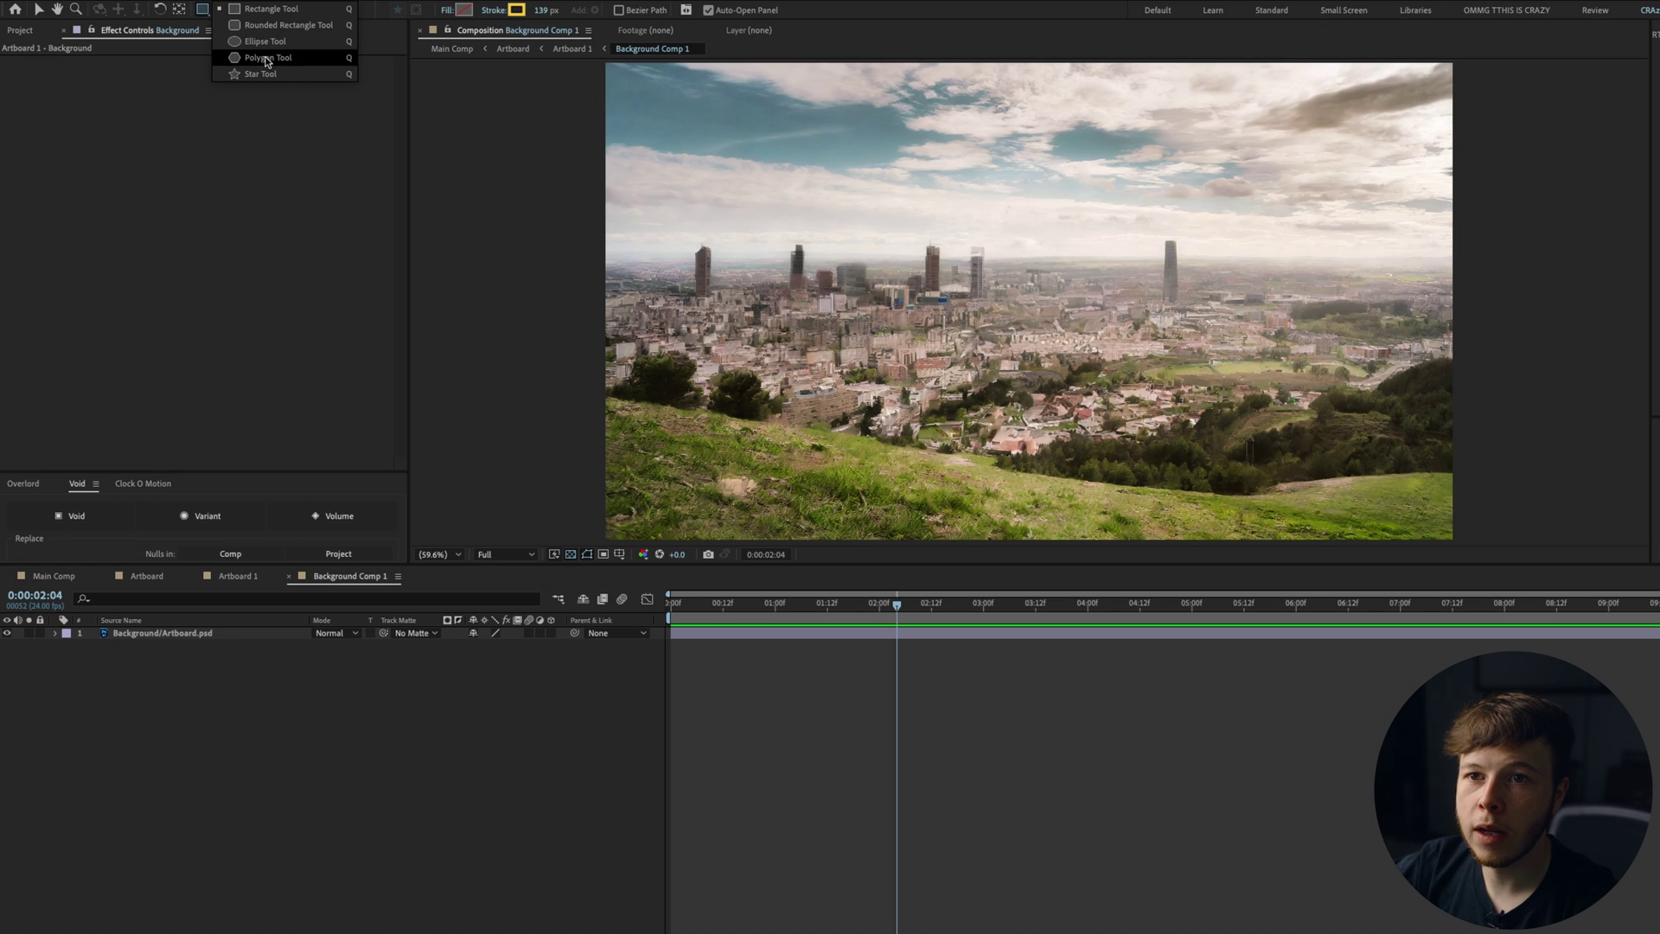
pyautogui.click(264, 42)
pyautogui.click(500, 10)
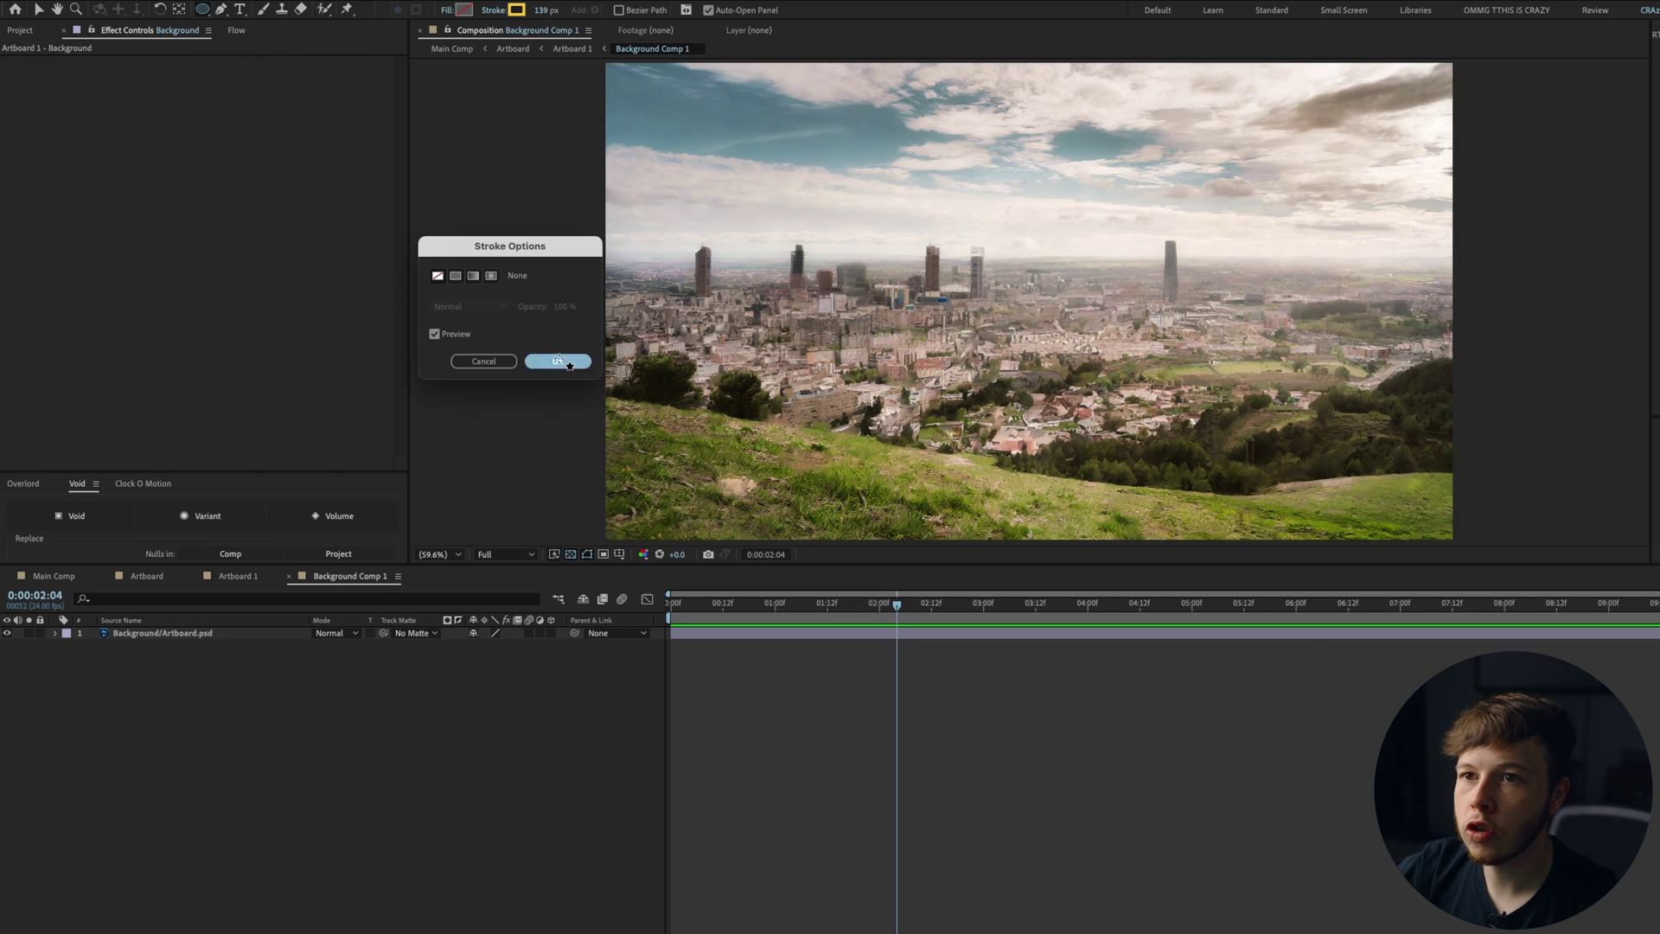
pyautogui.click(559, 362)
pyautogui.click(464, 10)
pyautogui.moveTo(1155, 761)
pyautogui.mouseDown()
pyautogui.moveTo(1155, 742)
pyautogui.moveTo(1155, 778)
pyautogui.mouseUp()
pyautogui.click(970, 622)
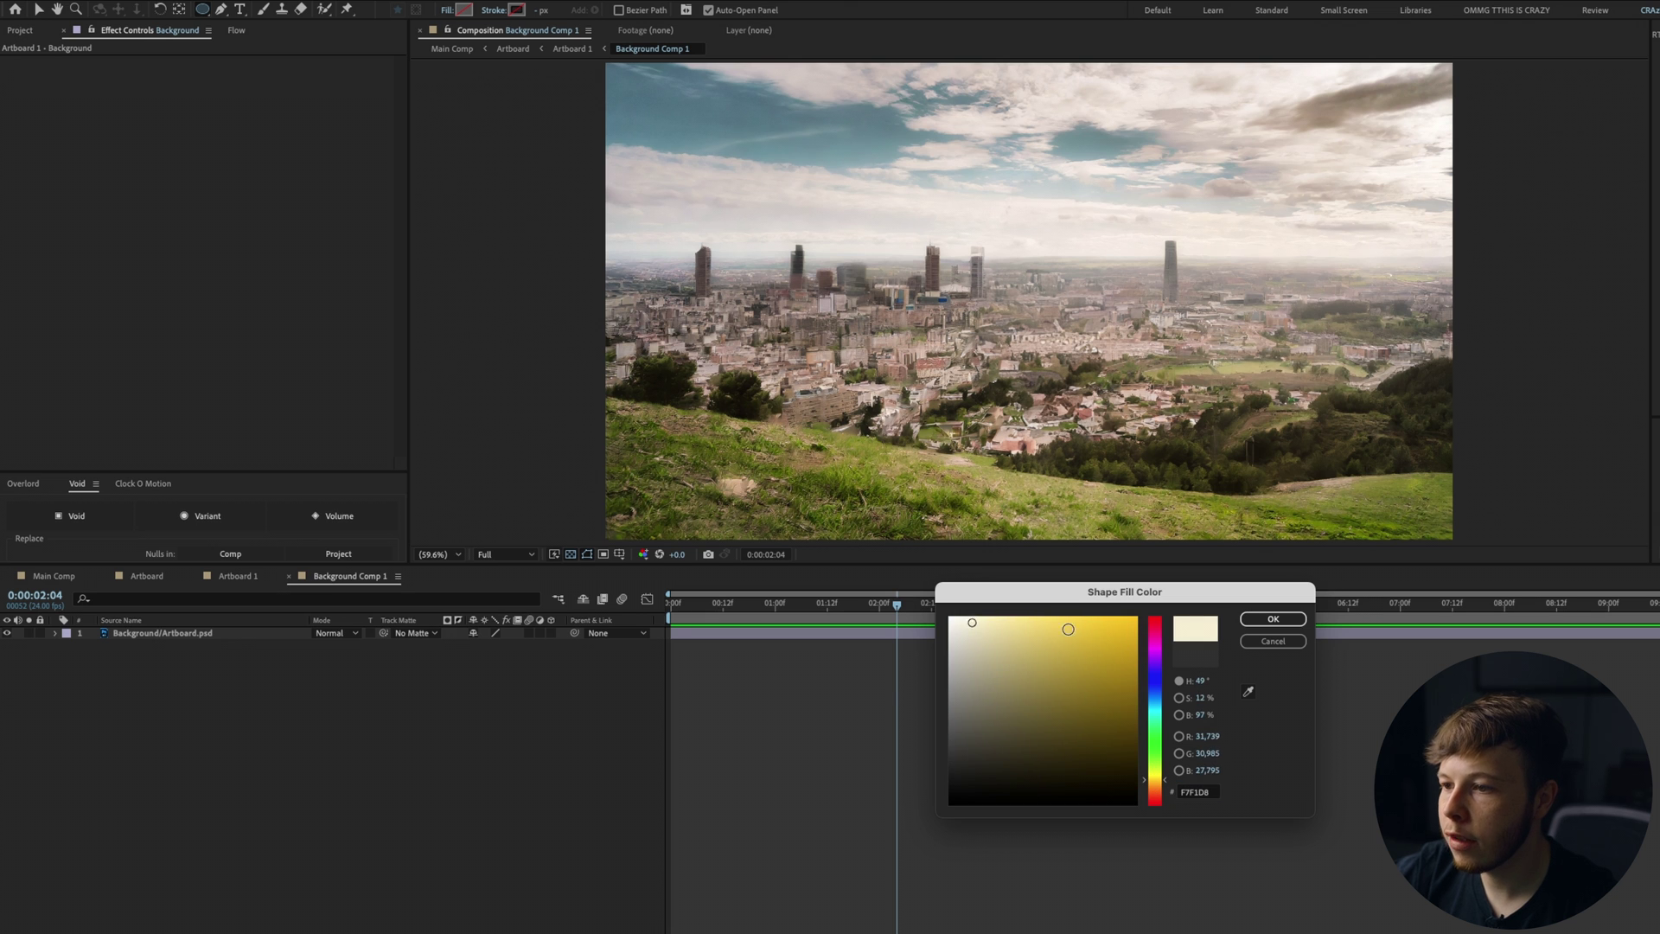
pyautogui.press('Return')
# Draw a wide ellipse over the sky's upper-right edge, partly outside the frame, and raise its fill opacity to full.
pyautogui.moveTo(1300, 127); pyautogui.dragTo(1615, 272)
pyautogui.click(447, 13)
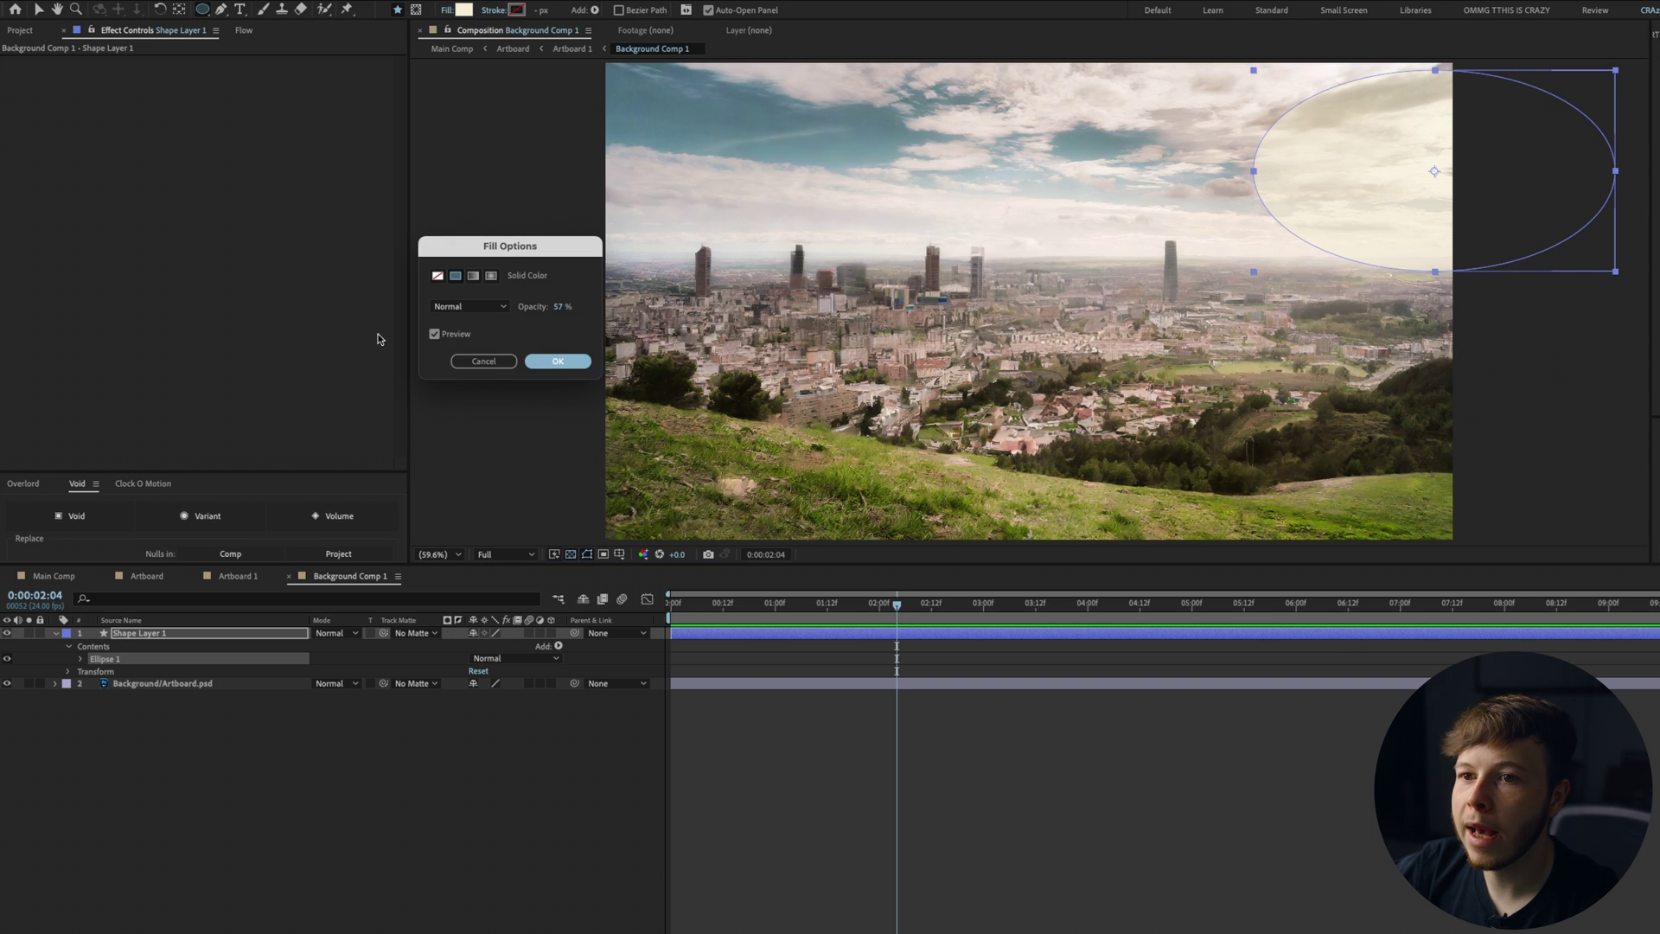
pyautogui.moveTo(559, 314); pyautogui.dragTo(821, 309)
pyautogui.click(570, 367)
# Apply the Deep Glow effect to Shape Layer 1.
pyautogui.click(195, 636)
pyautogui.hotkey('ctrl', 'space')
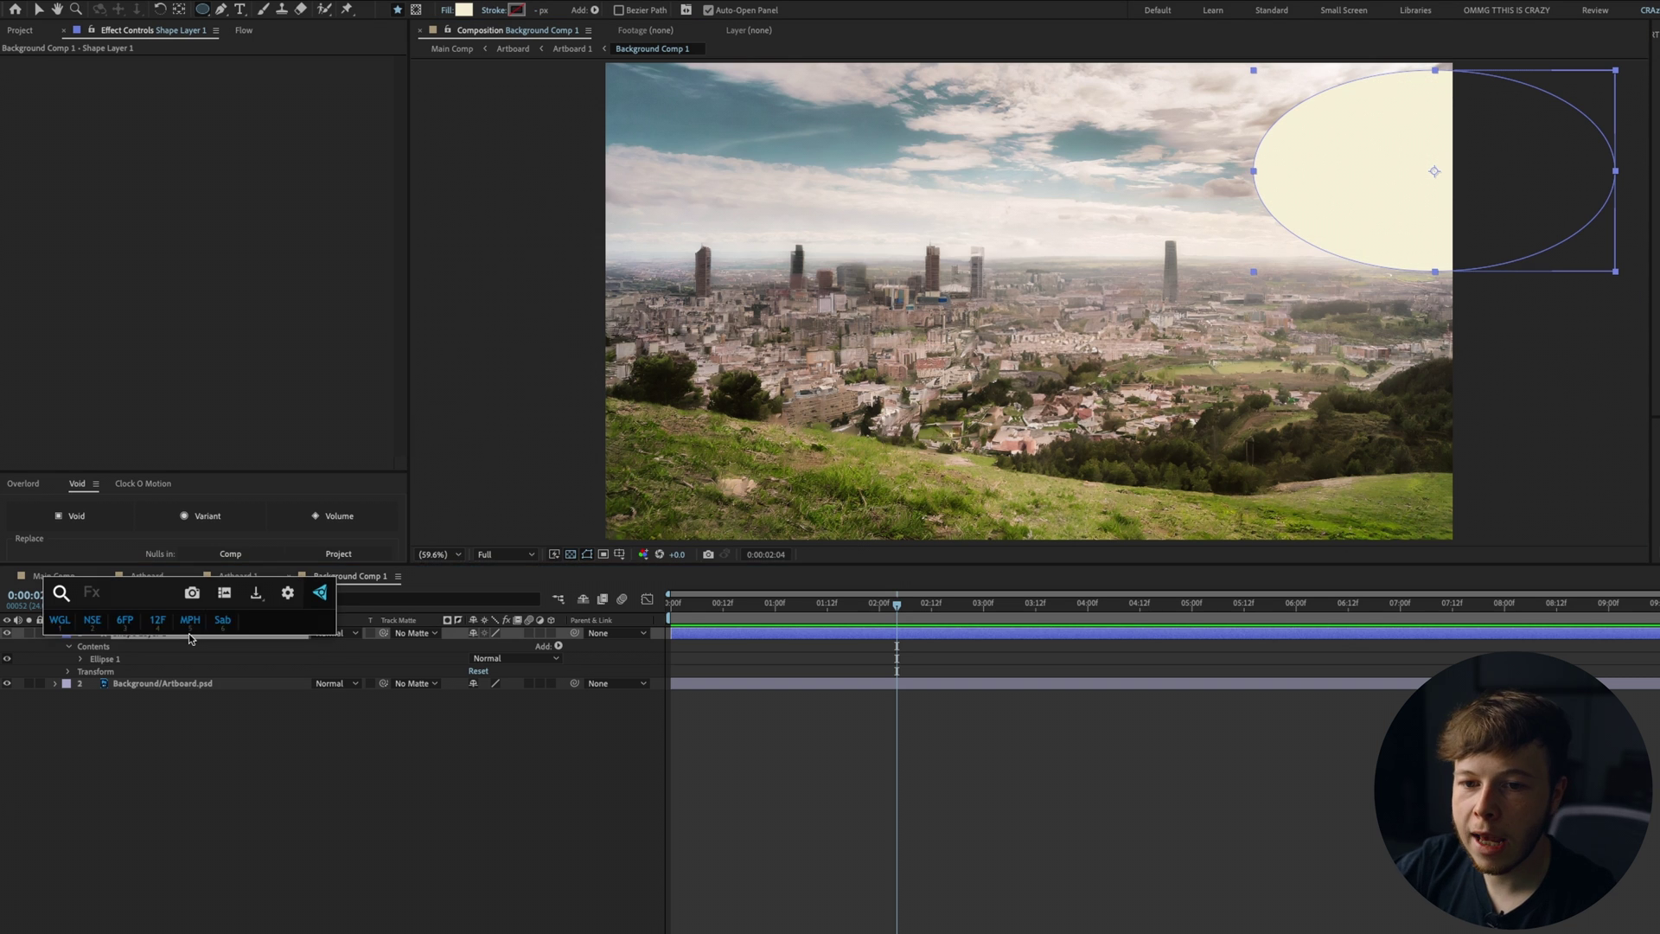
pyautogui.write('deep')
pyautogui.press('Return')
pyautogui.press('v')
pyautogui.click(437, 752)
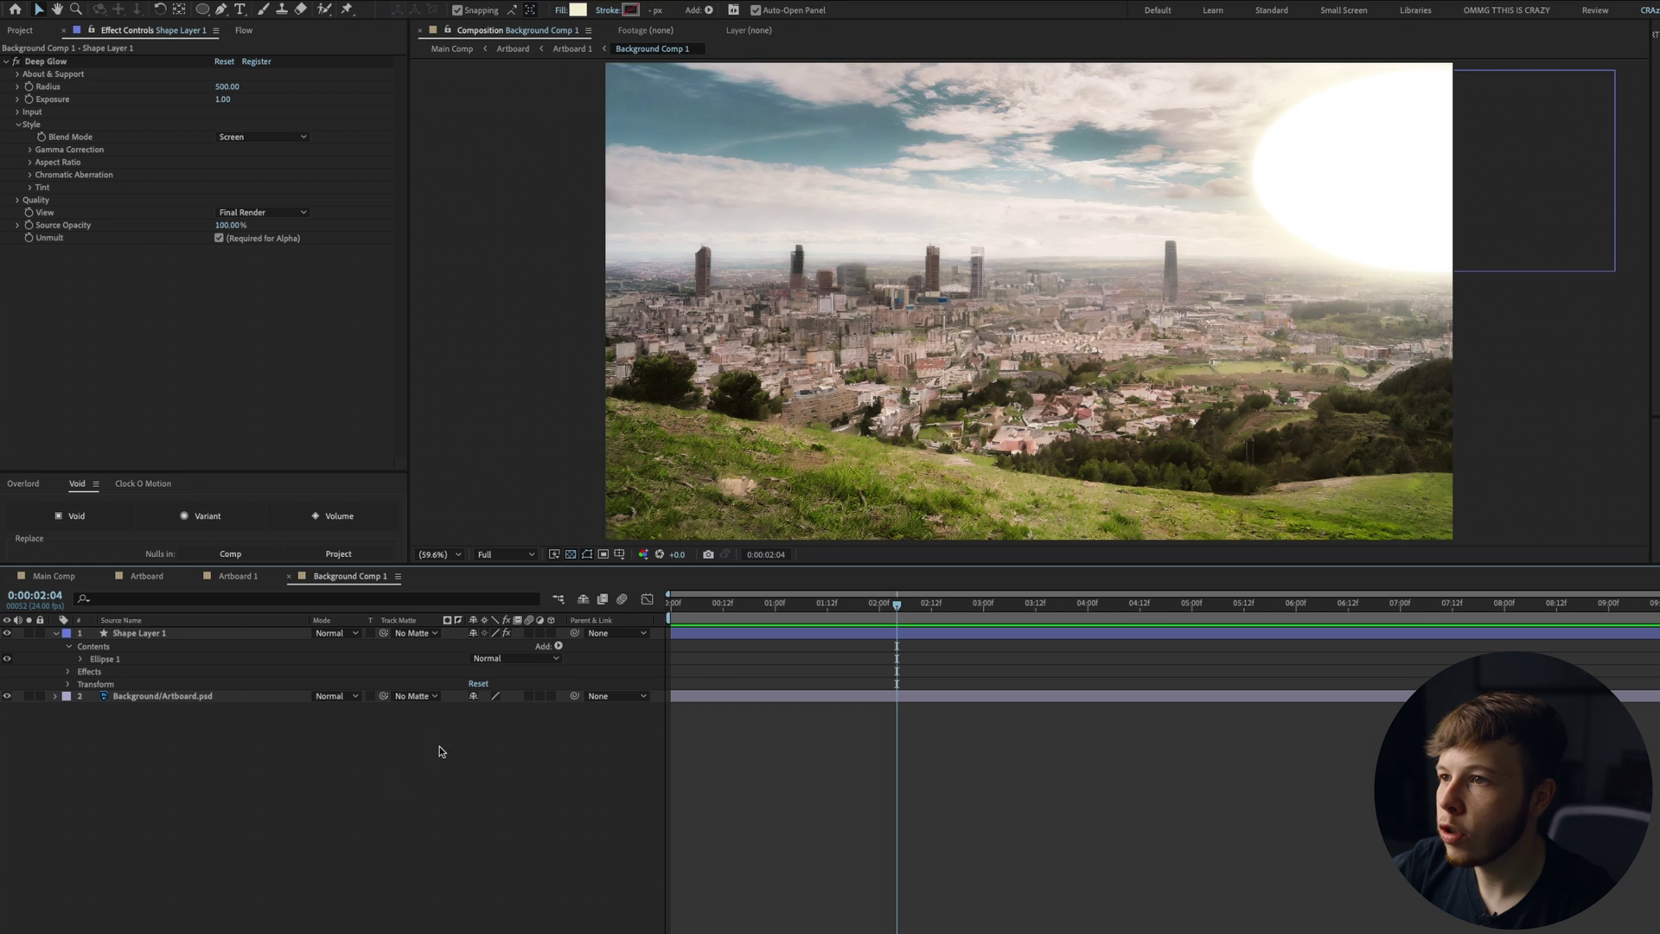
# Nudge the ellipse slightly up and set its Deep Glow radius to 1018 and exposure to 0.76.
pyautogui.moveTo(1349, 215); pyautogui.dragTo(1354, 210)
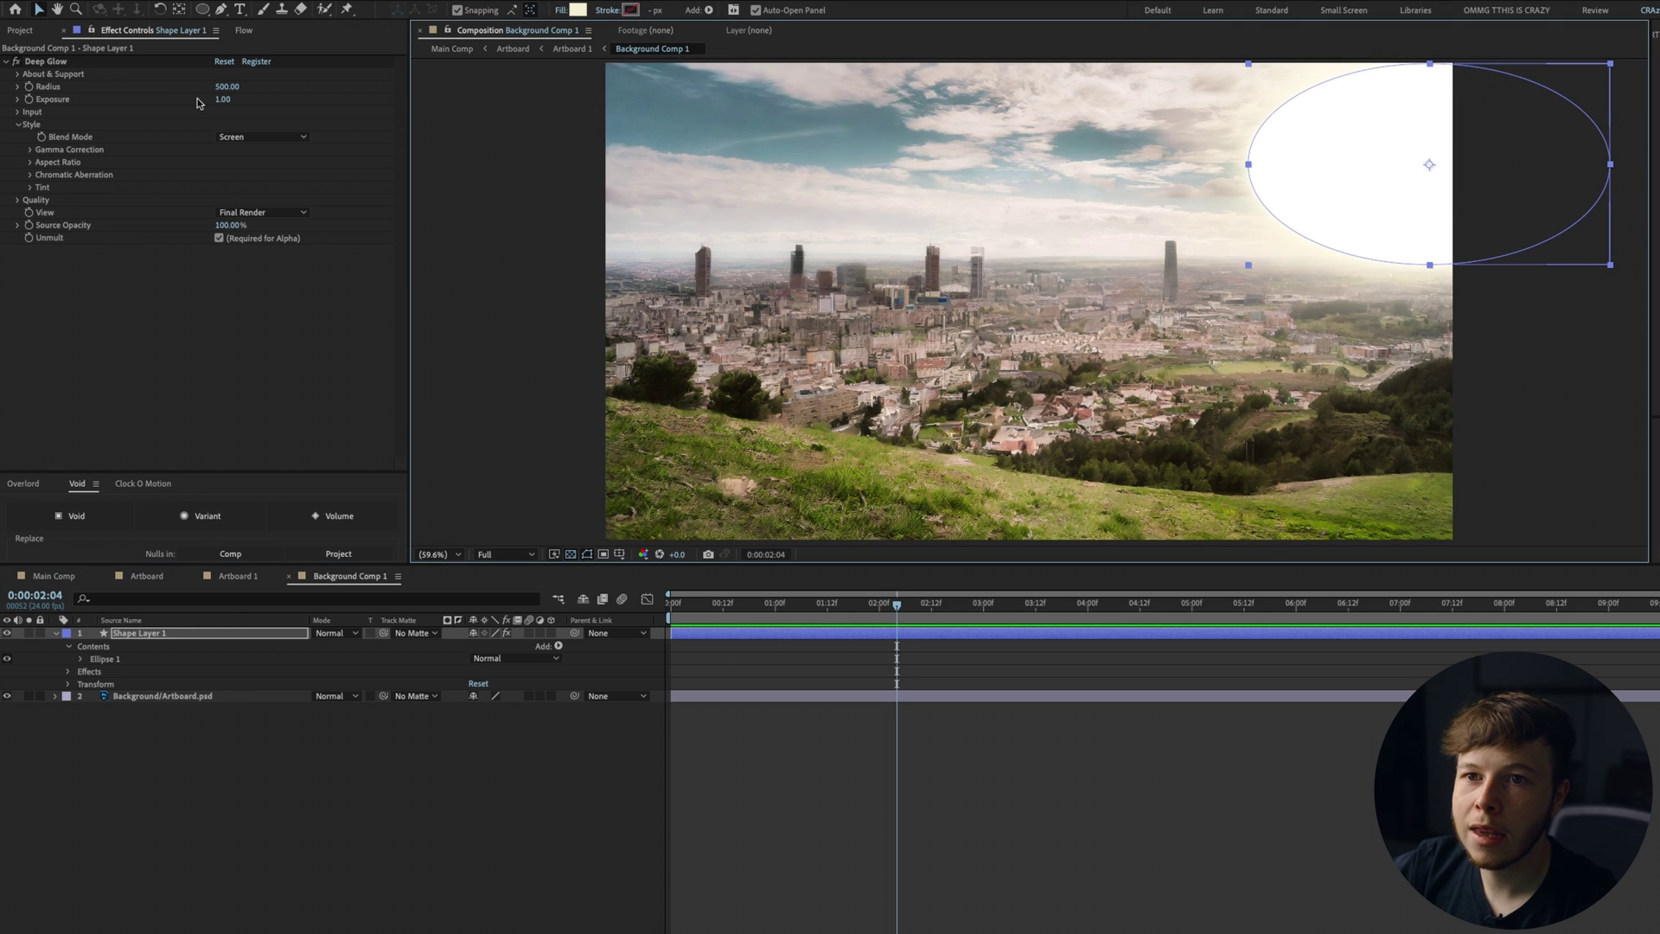
pyautogui.moveTo(226, 86); pyautogui.dragTo(495, 98)
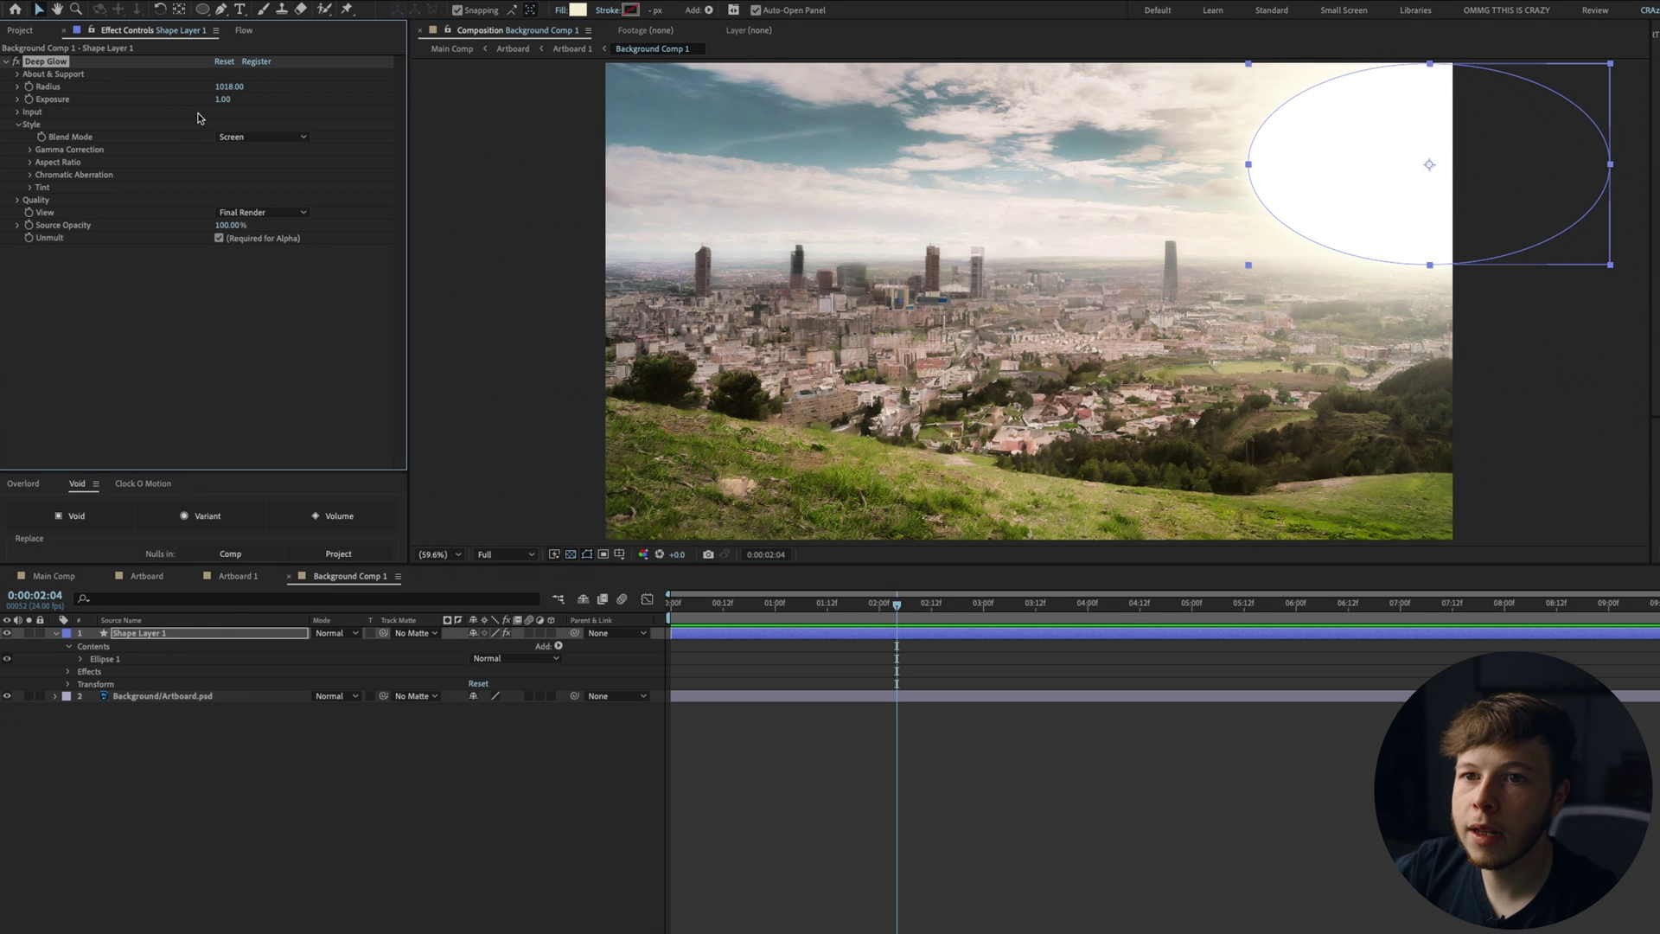
pyautogui.moveTo(210, 99); pyautogui.dragTo(203, 99)
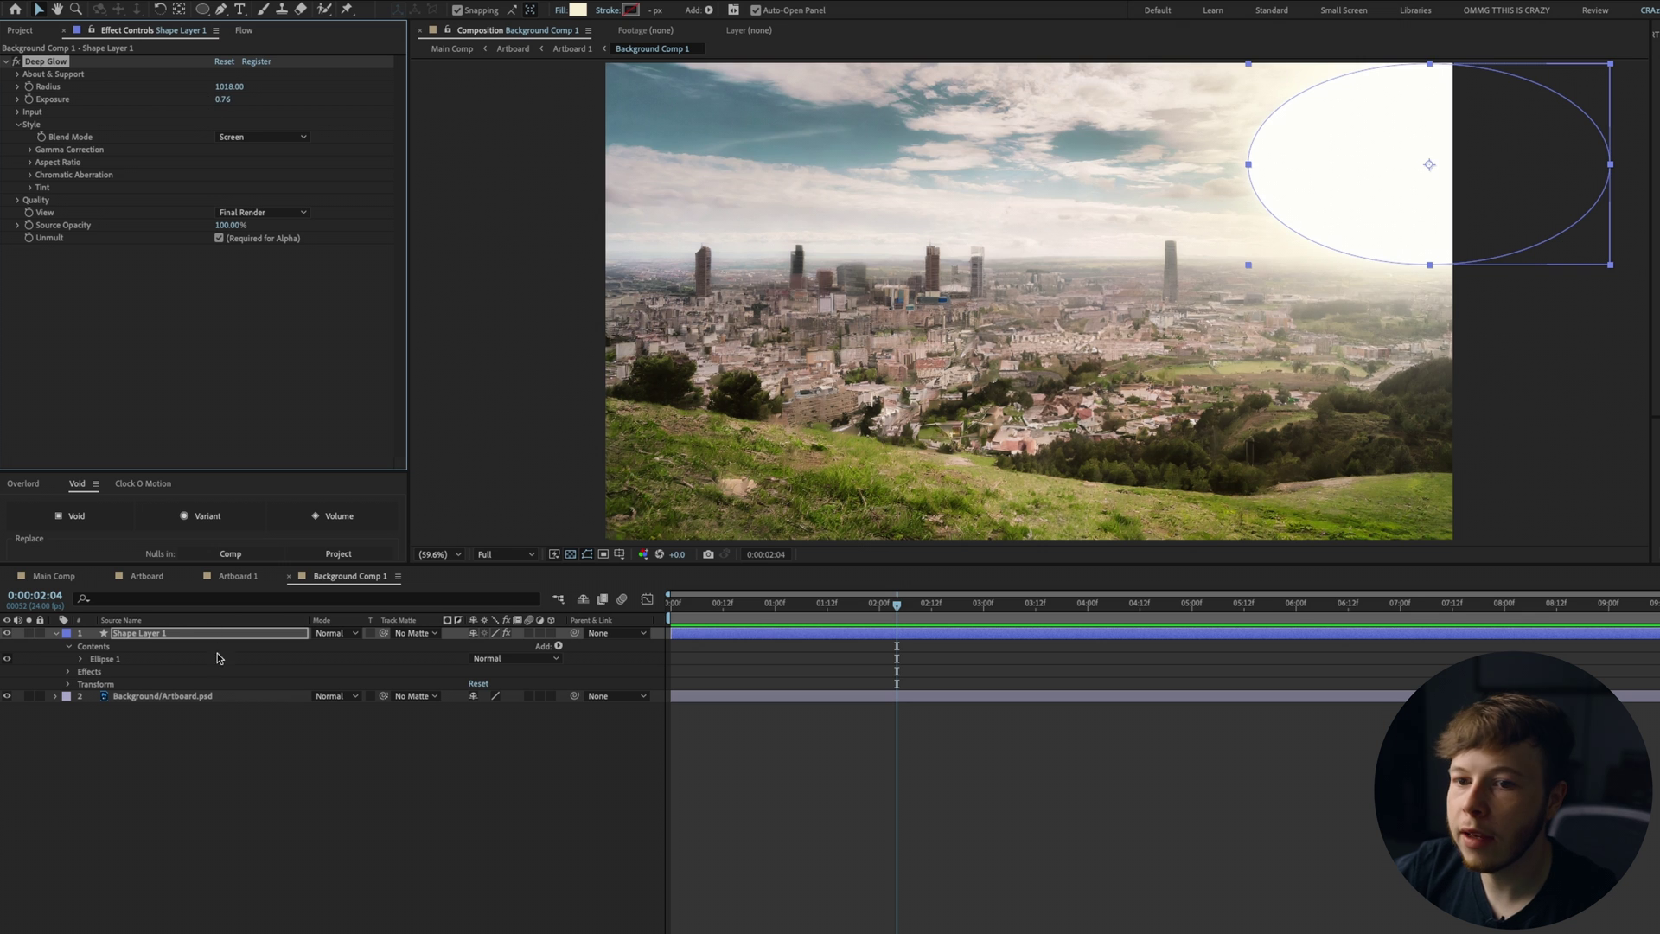
# Try different blending modes on Shape Layer 1, including Overlay, and settle on Soft Light.
pyautogui.click(181, 637)
pyautogui.hotkey('shift', '=')
pyautogui.hotkey('shift', '=')
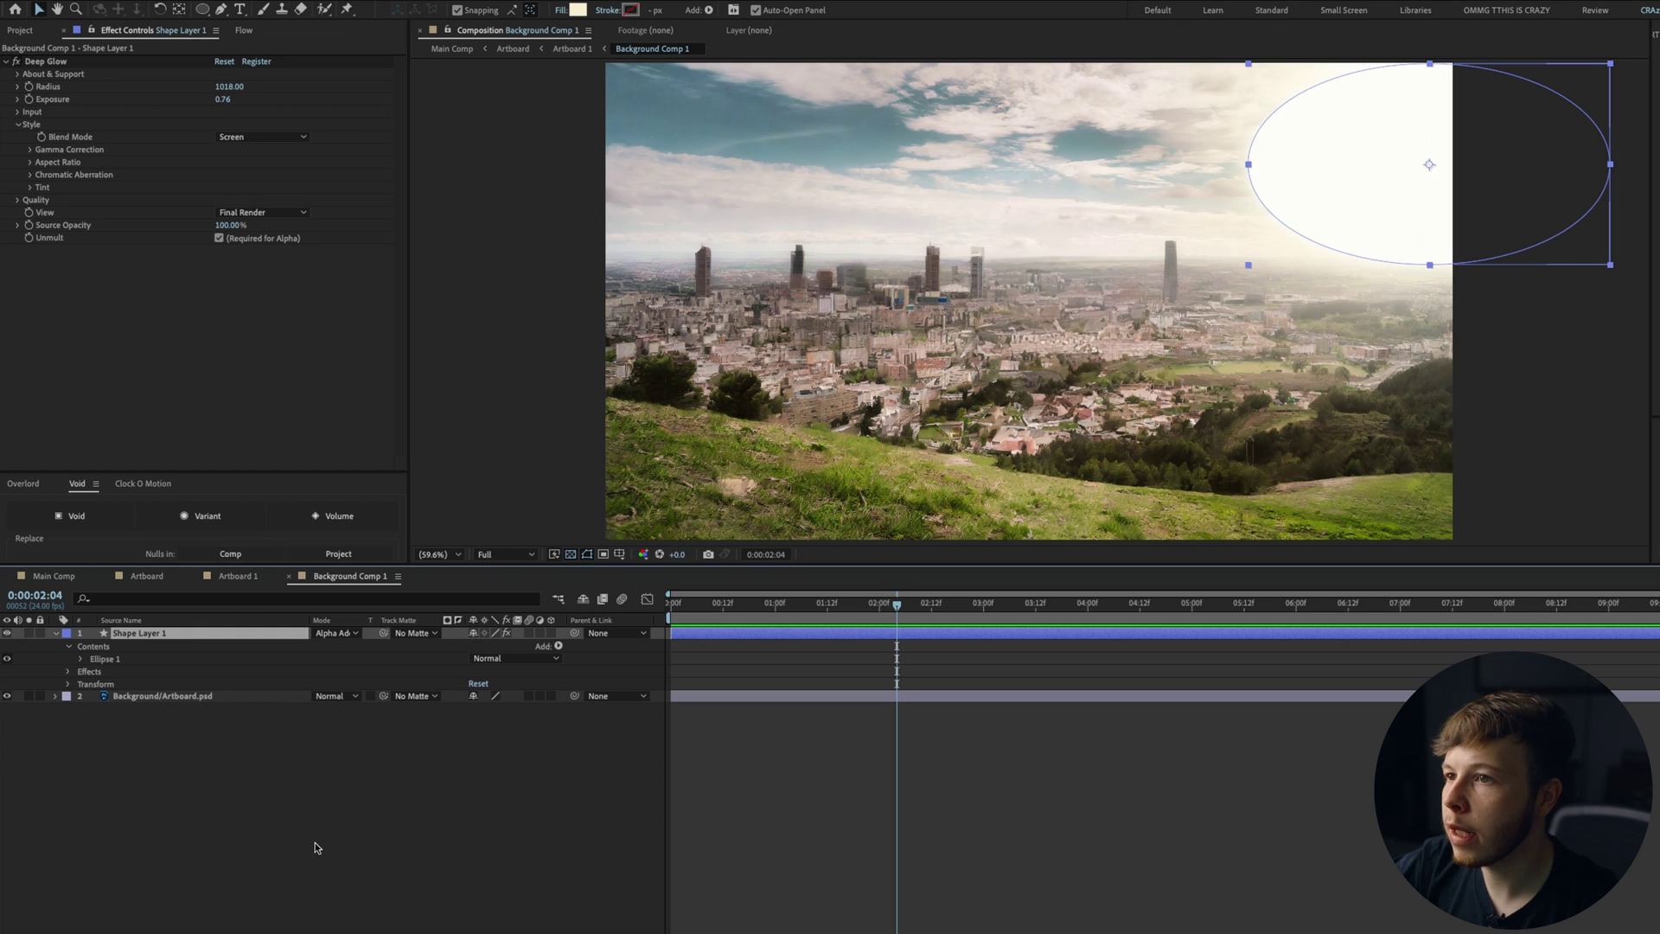
pyautogui.click(336, 633)
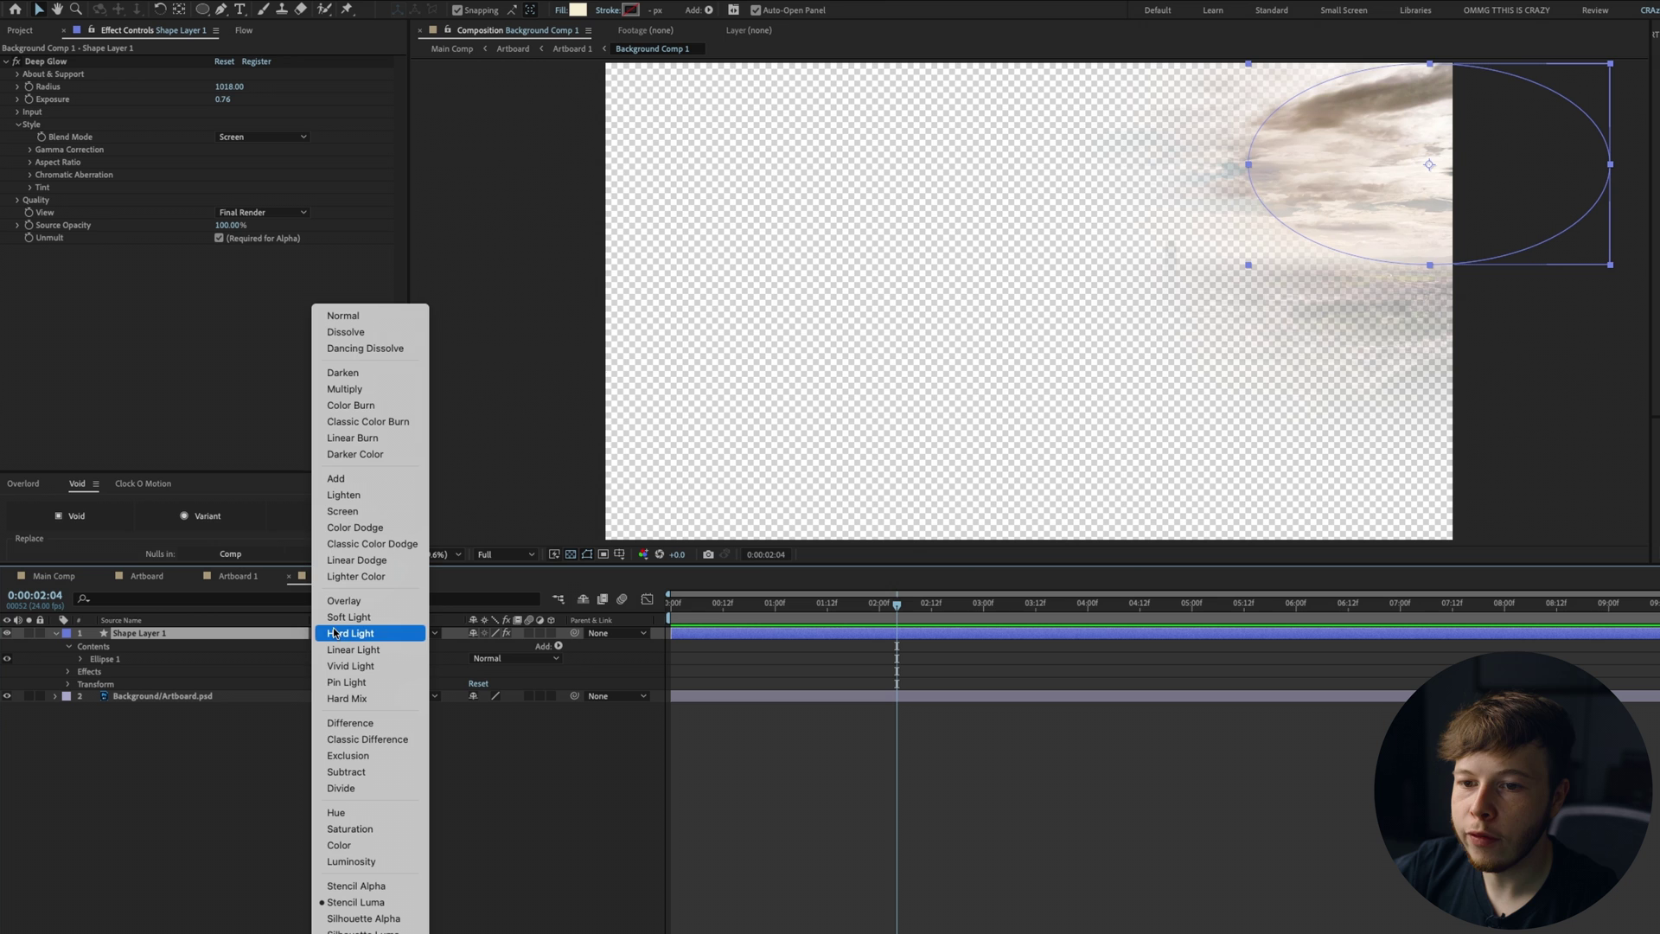
pyautogui.click(364, 602)
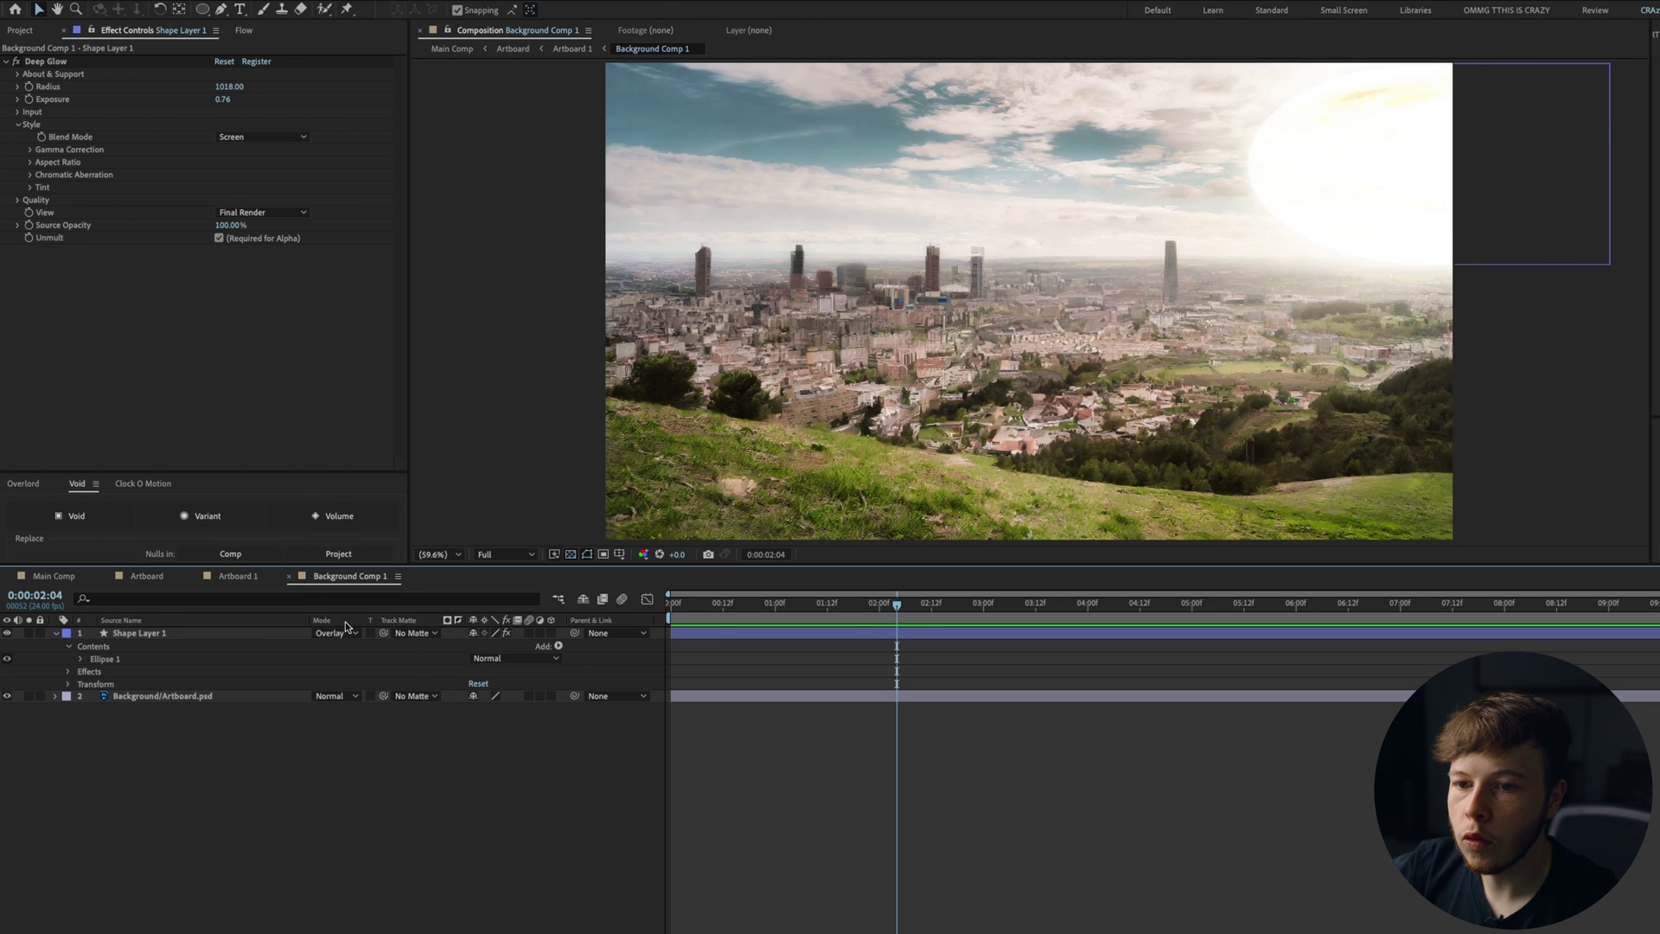
pyautogui.click(337, 632)
pyautogui.click(355, 618)
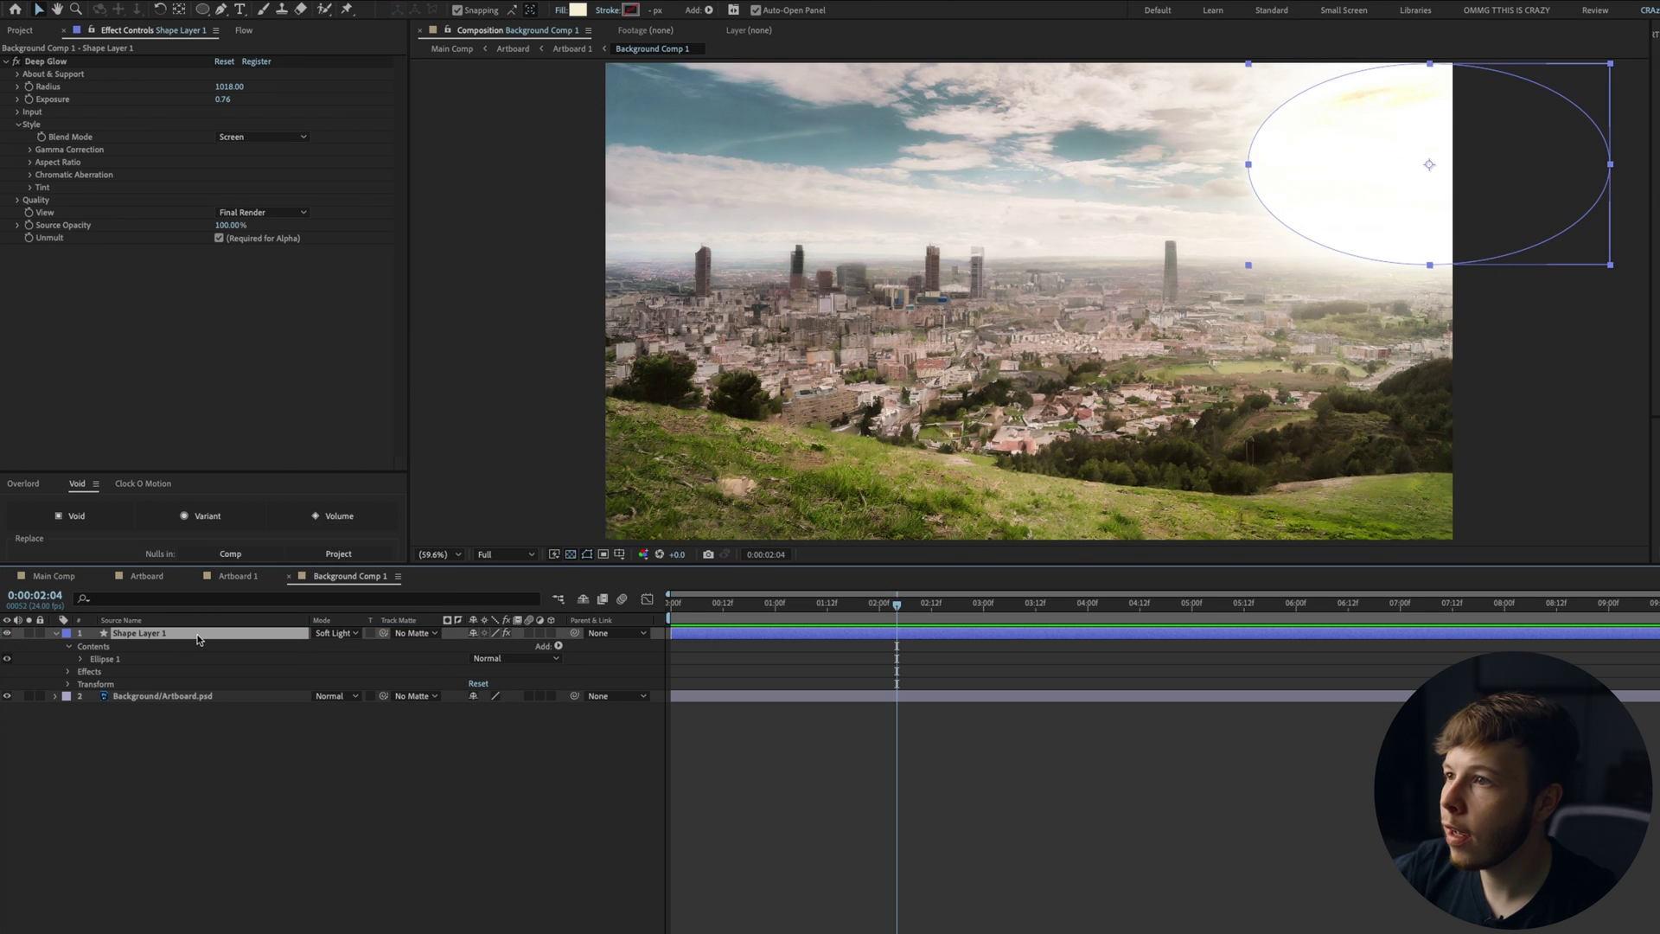
pyautogui.click(1107, 791)
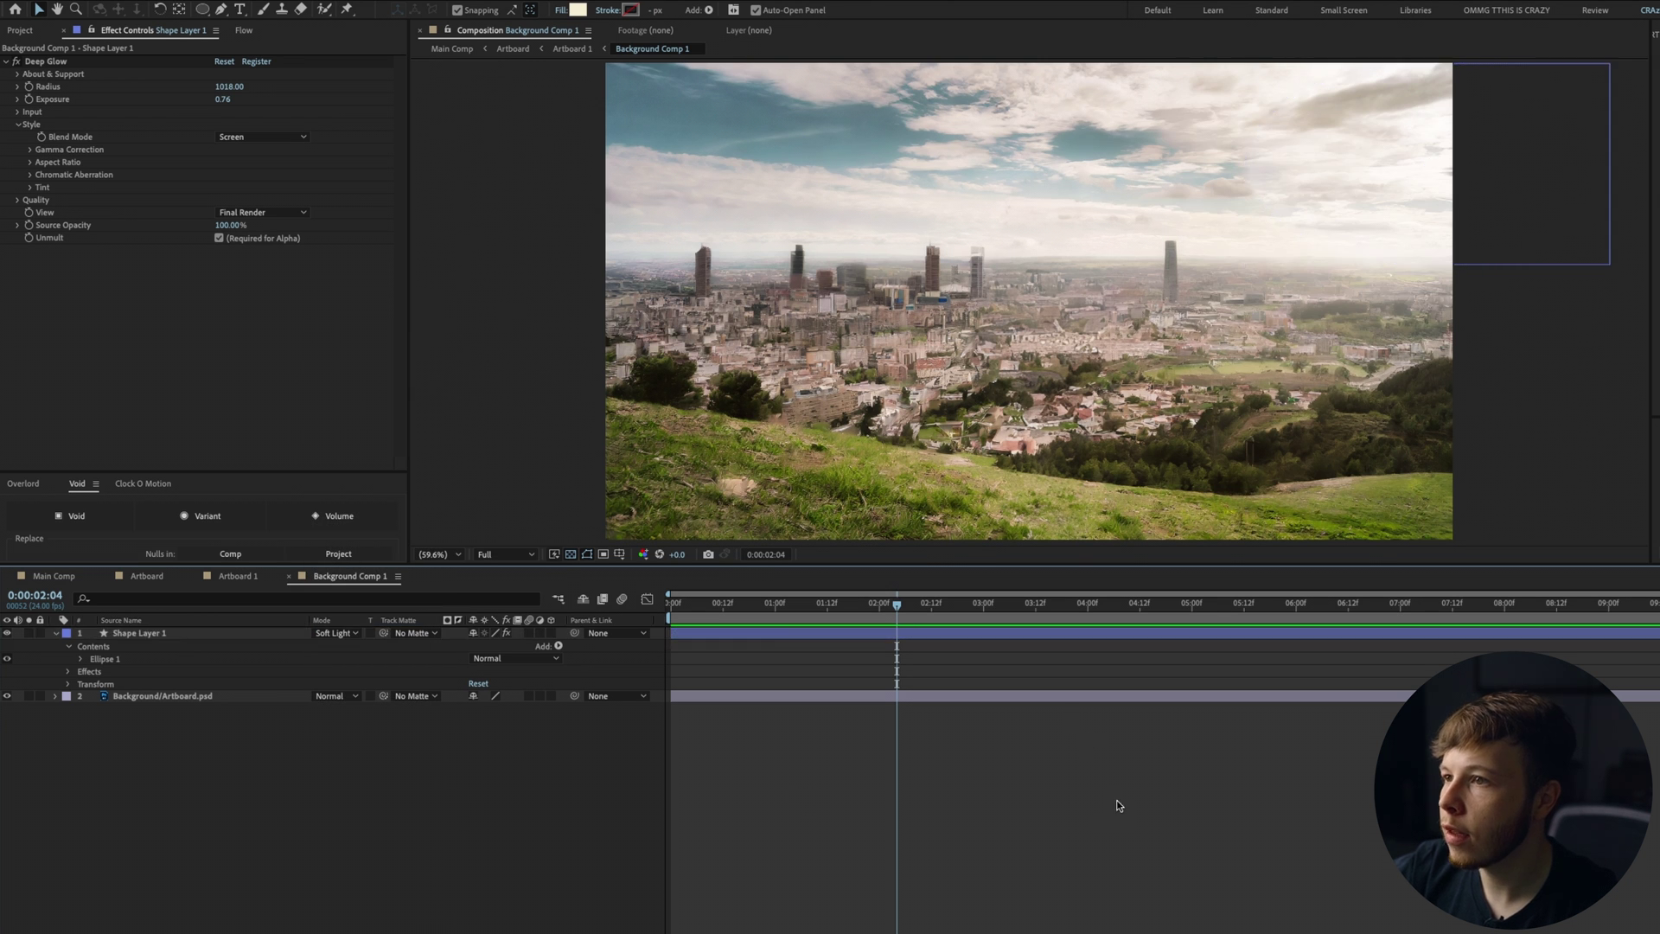
# Compare the image with and without the glow layer and move the ellipse slightly lower in the sky.
pyautogui.click(10, 632)
pyautogui.click(456, 447)
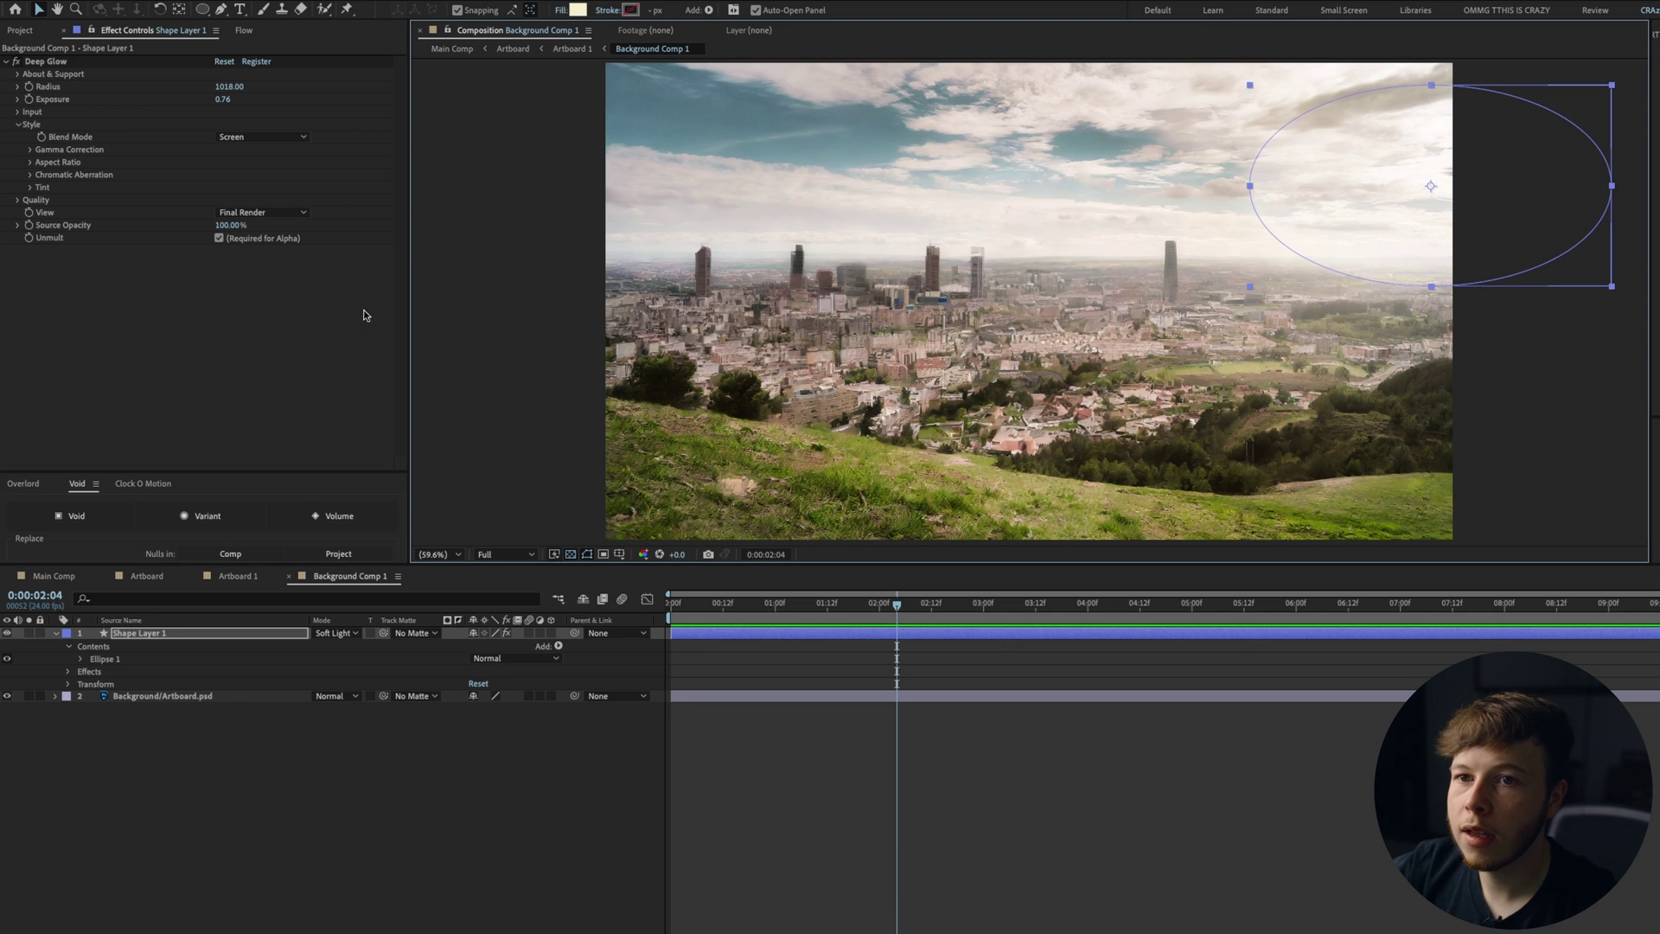
pyautogui.click(618, 792)
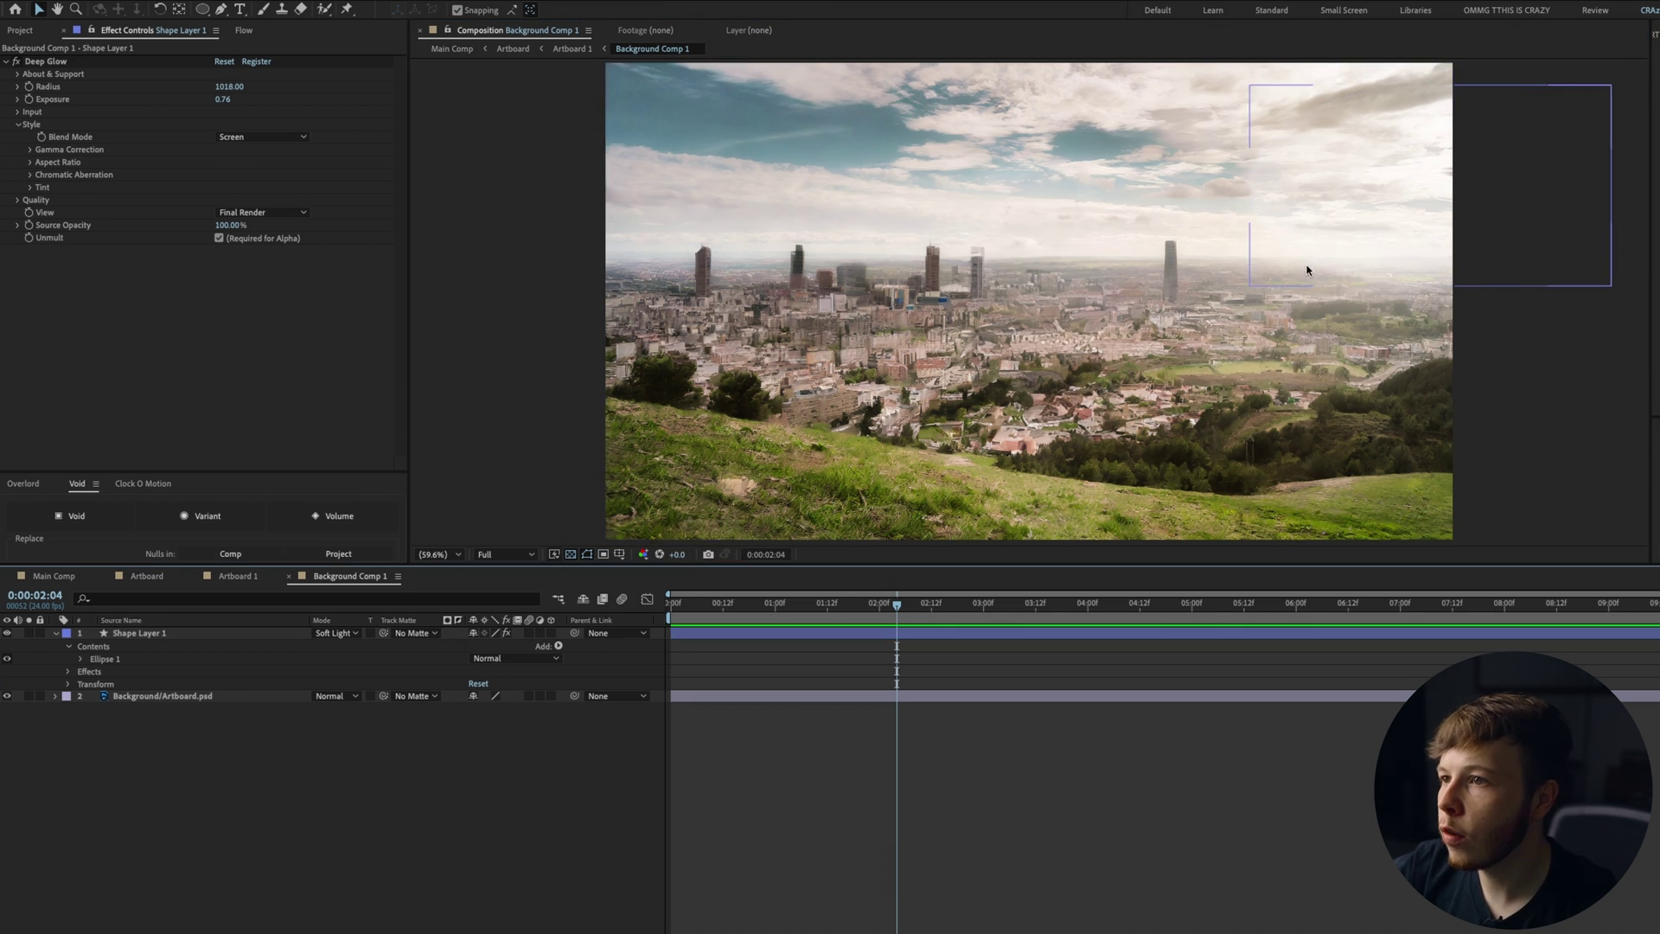
# Raise the Deep Glow exposure to 1.69 and change the ellipse's fill color to EBE3C1.
pyautogui.scroll(3, 1289, 163)
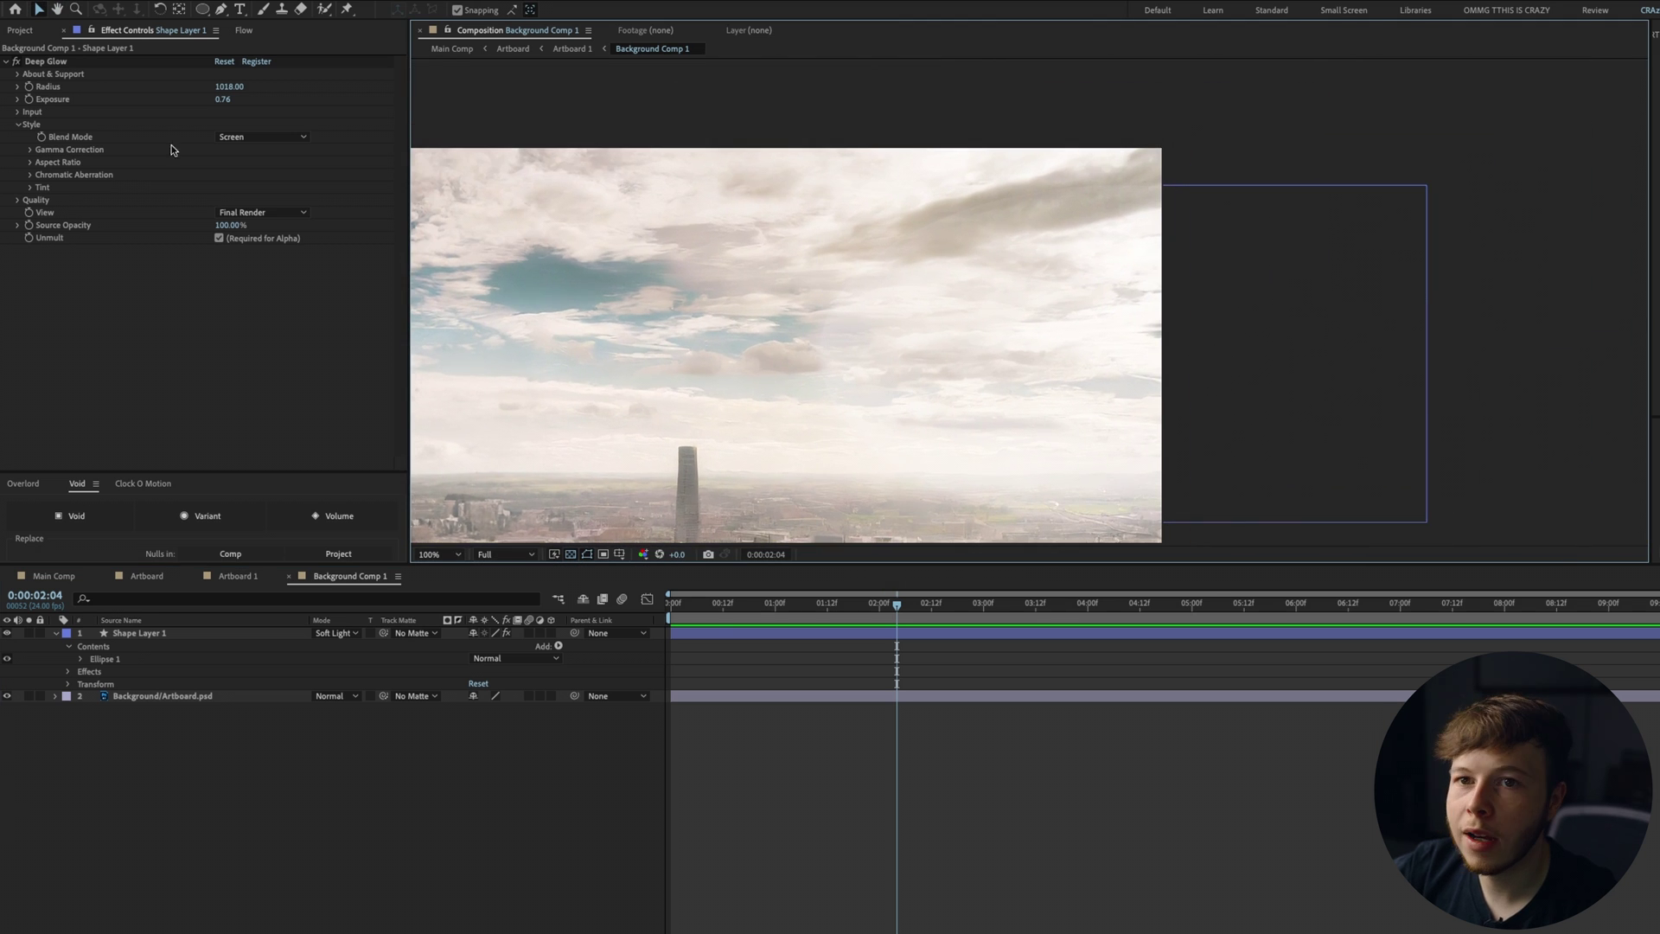
pyautogui.moveTo(223, 102); pyautogui.dragTo(292, 102)
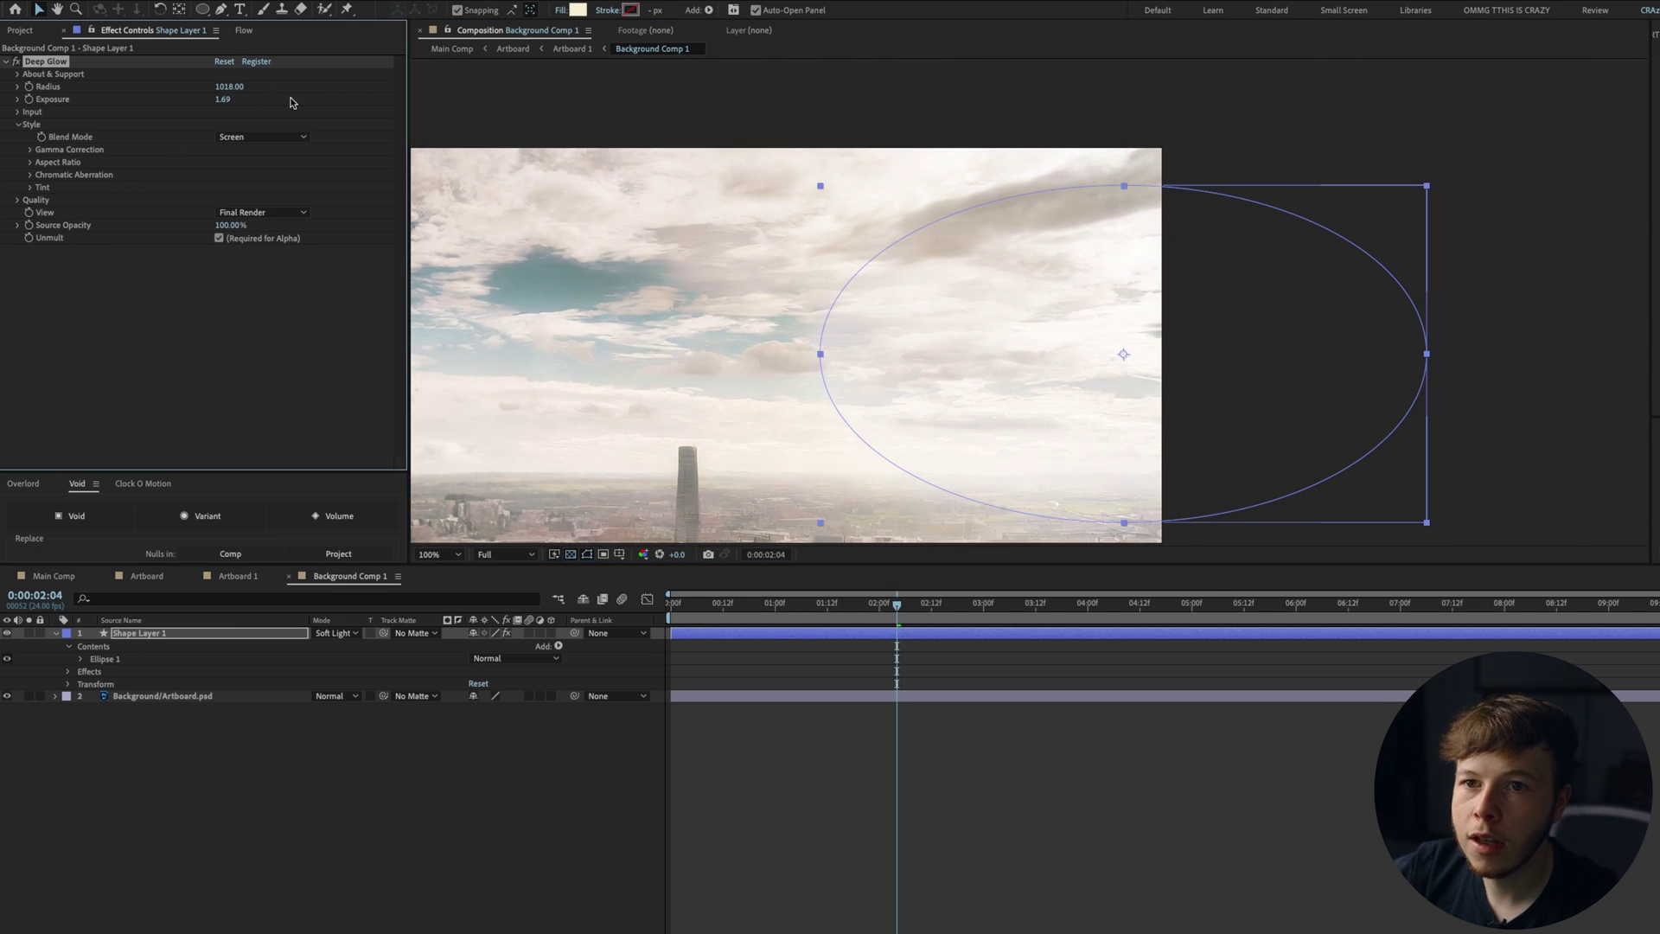
pyautogui.click(578, 11)
pyautogui.click(986, 634)
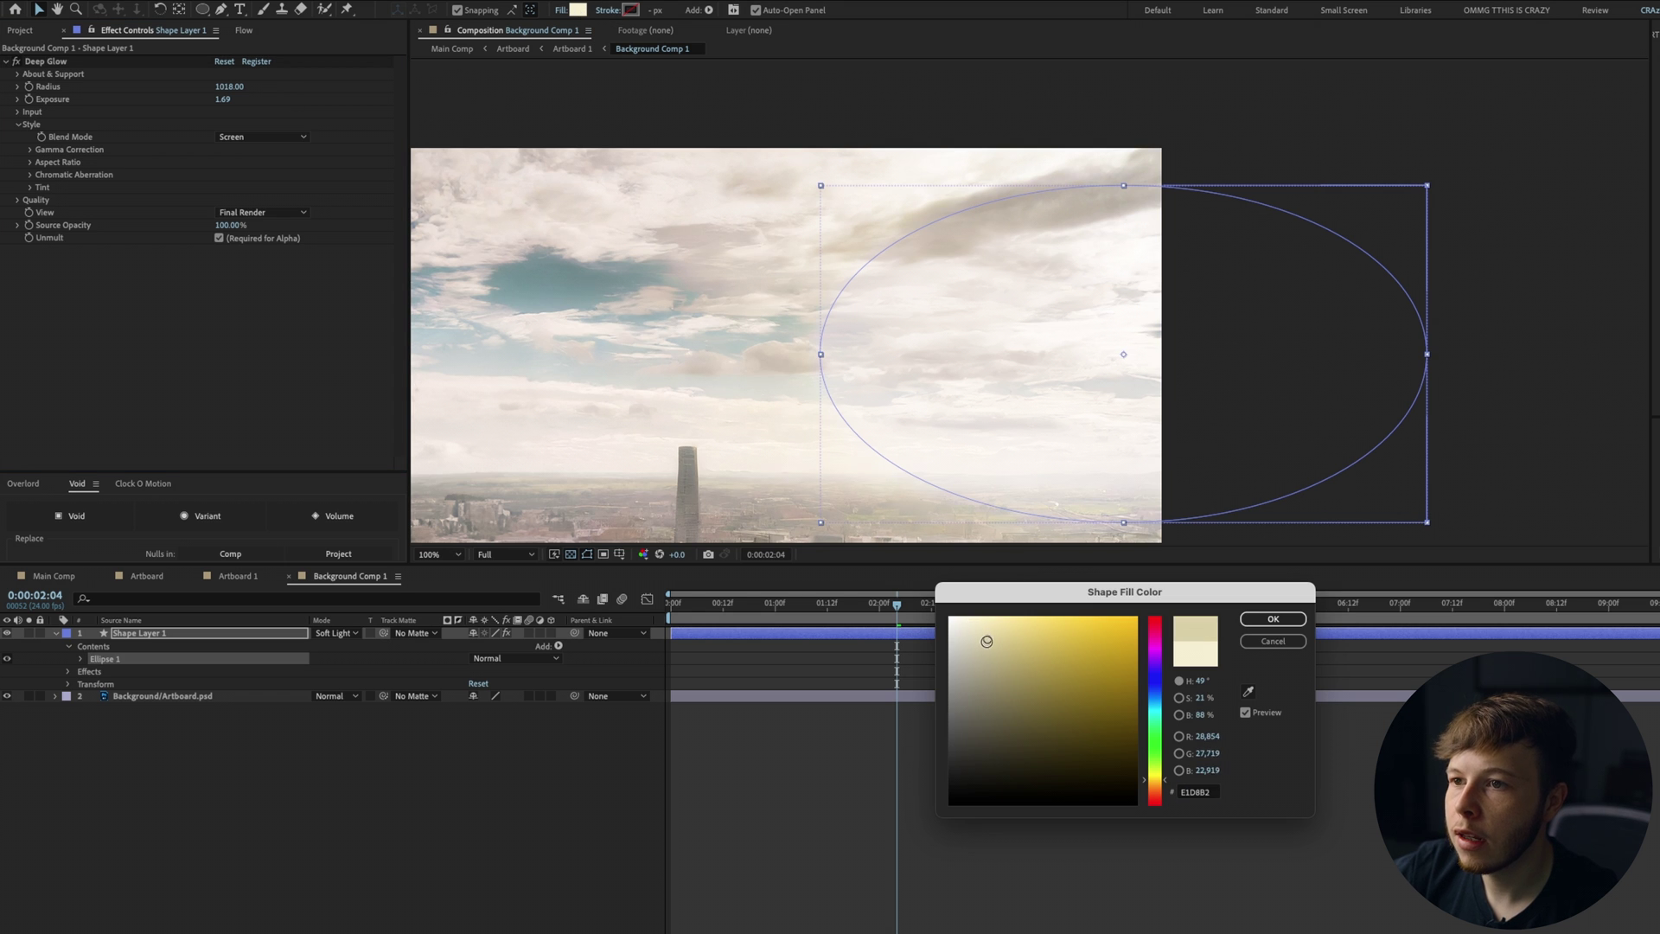
pyautogui.moveTo(993, 670)
pyautogui.mouseDown()
pyautogui.moveTo(1104, 638)
pyautogui.moveTo(982, 623)
pyautogui.mouseUp()
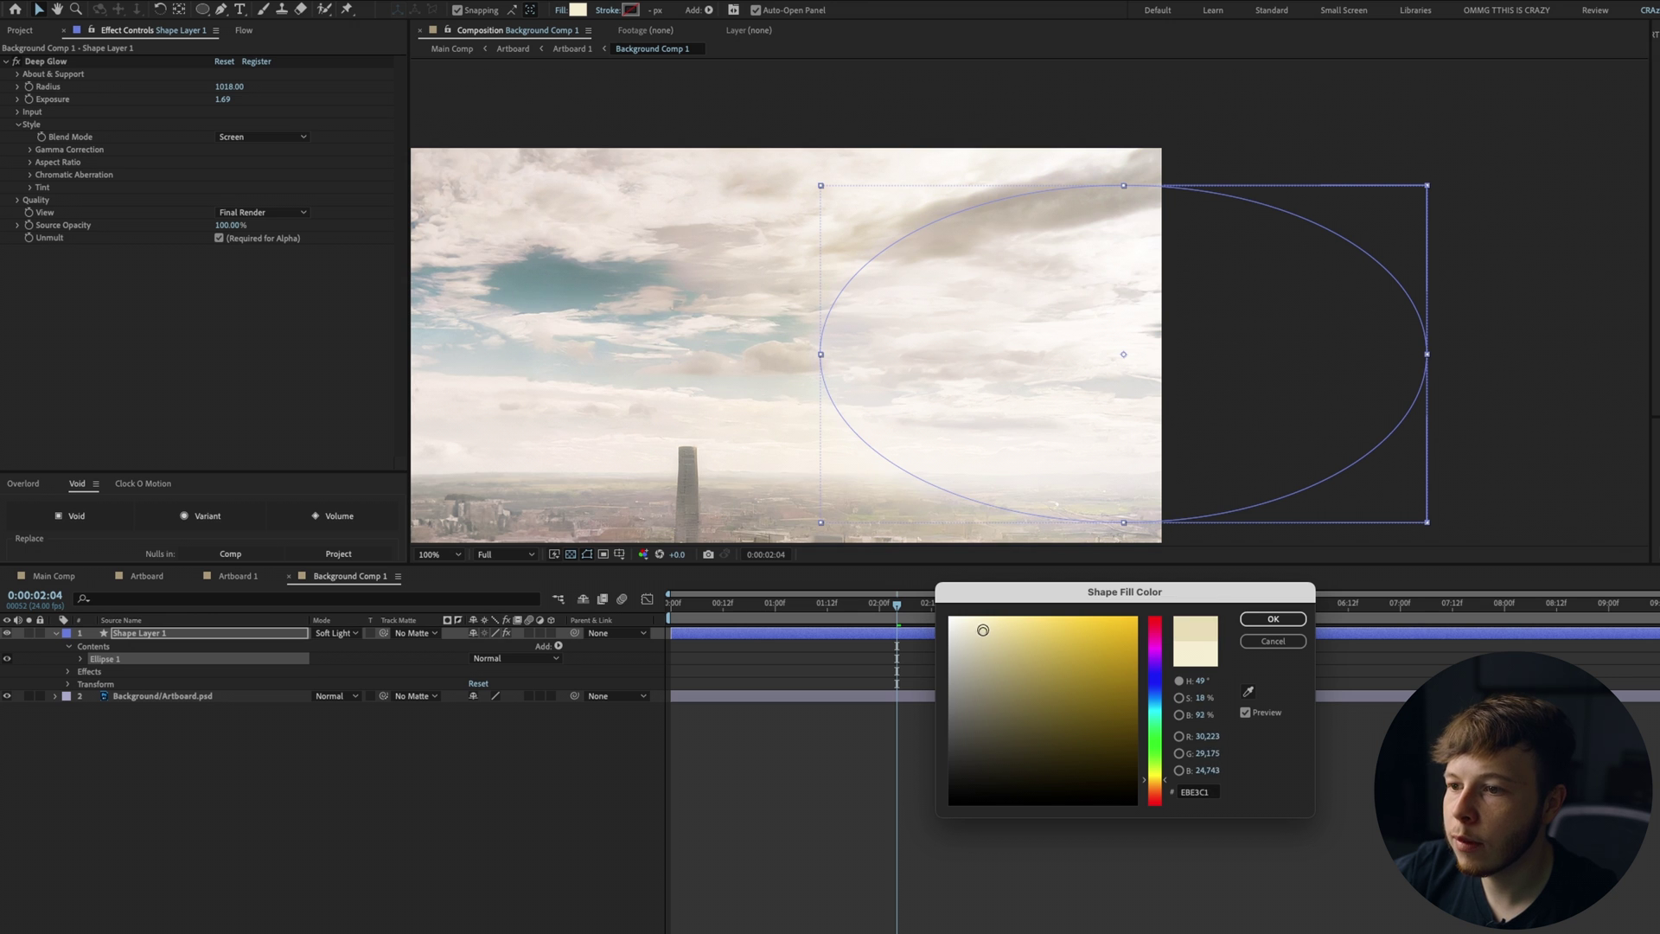
pyautogui.click(1273, 619)
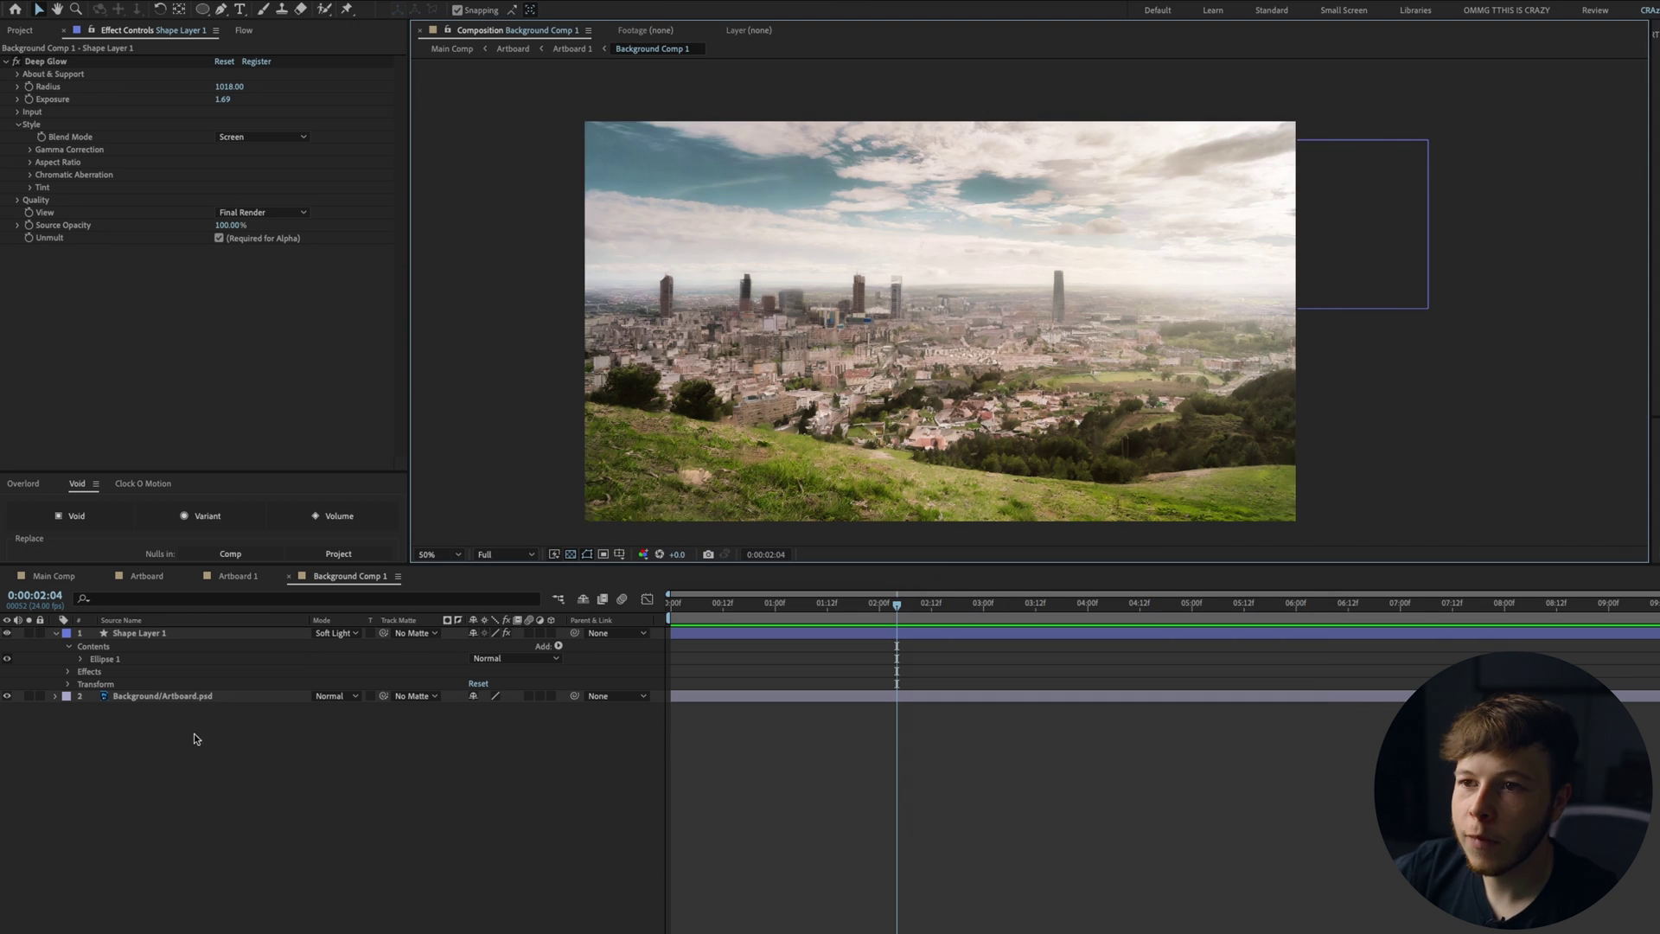
# Add the expression wiggle(10,10) to the Opacity of Shape Layer 1.
pyautogui.click(148, 634)
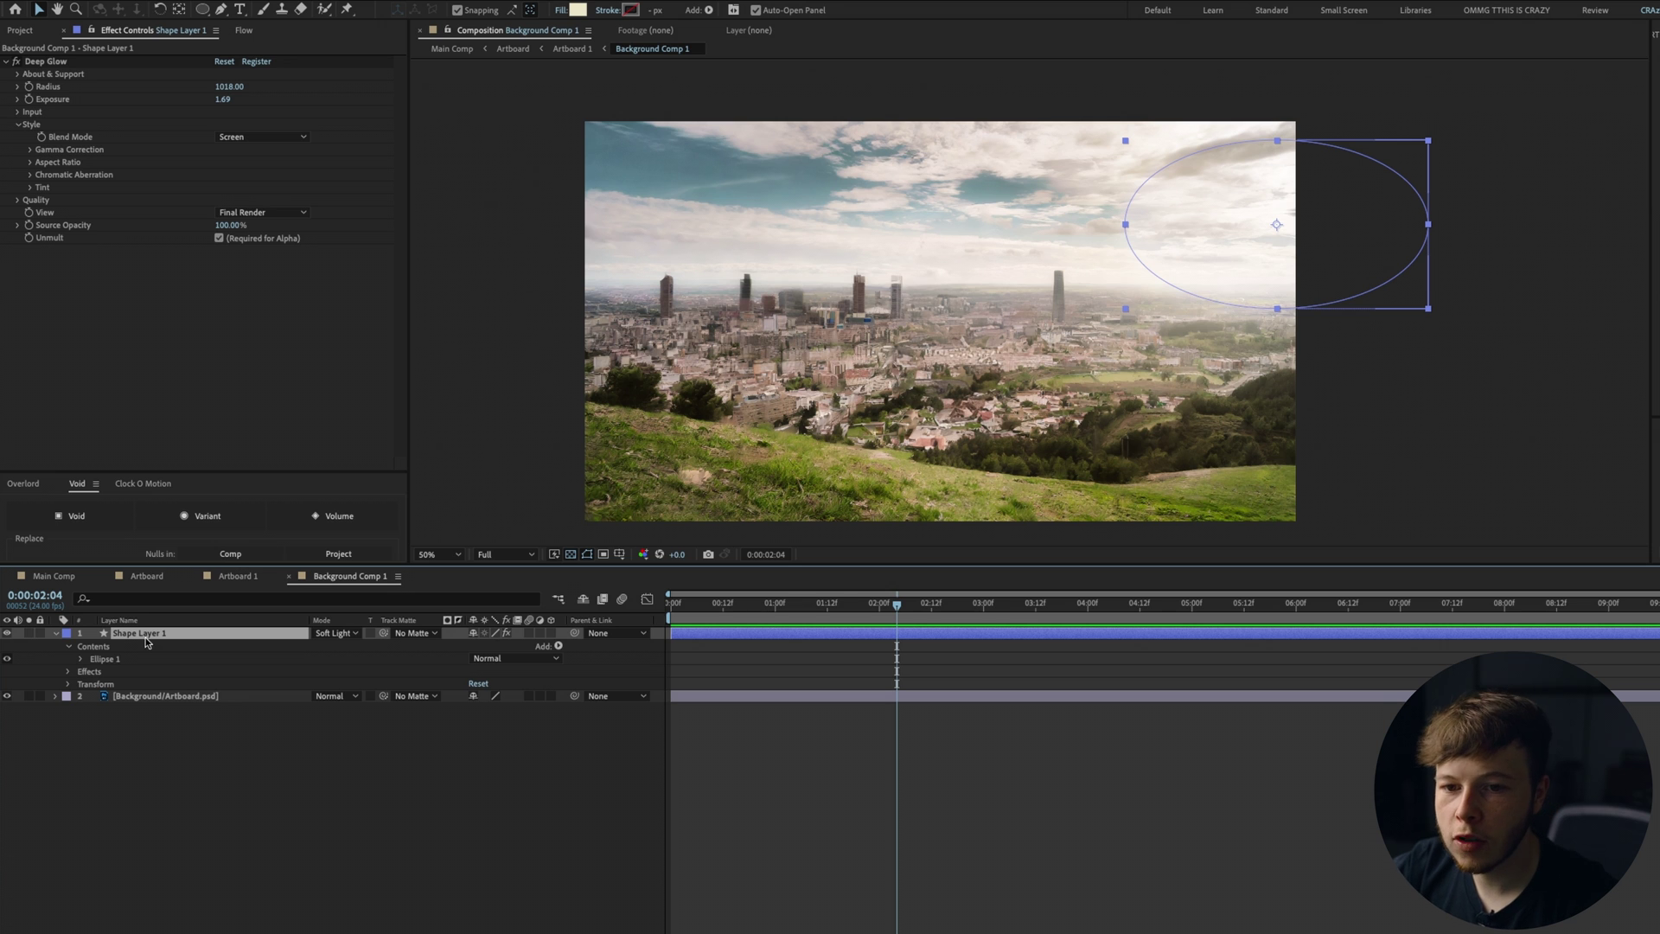
pyautogui.press('t')
pyautogui.keyDown('alt'); pyautogui.click(92, 645); pyautogui.keyUp('alt')
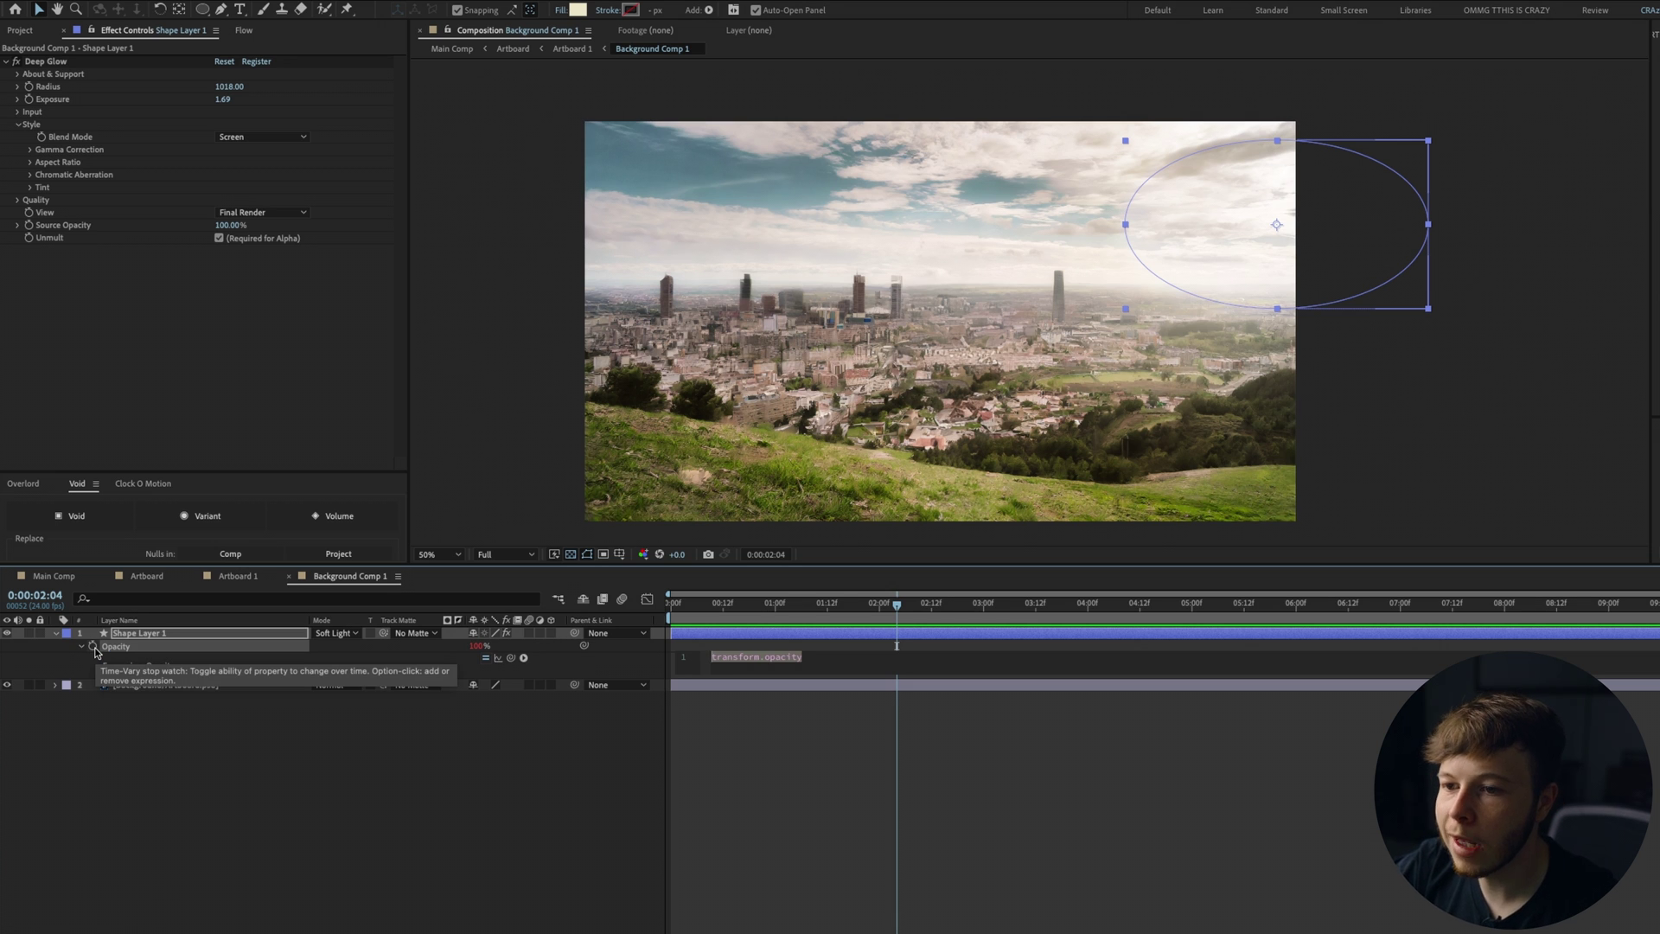
pyautogui.write('wiggle(10,10')
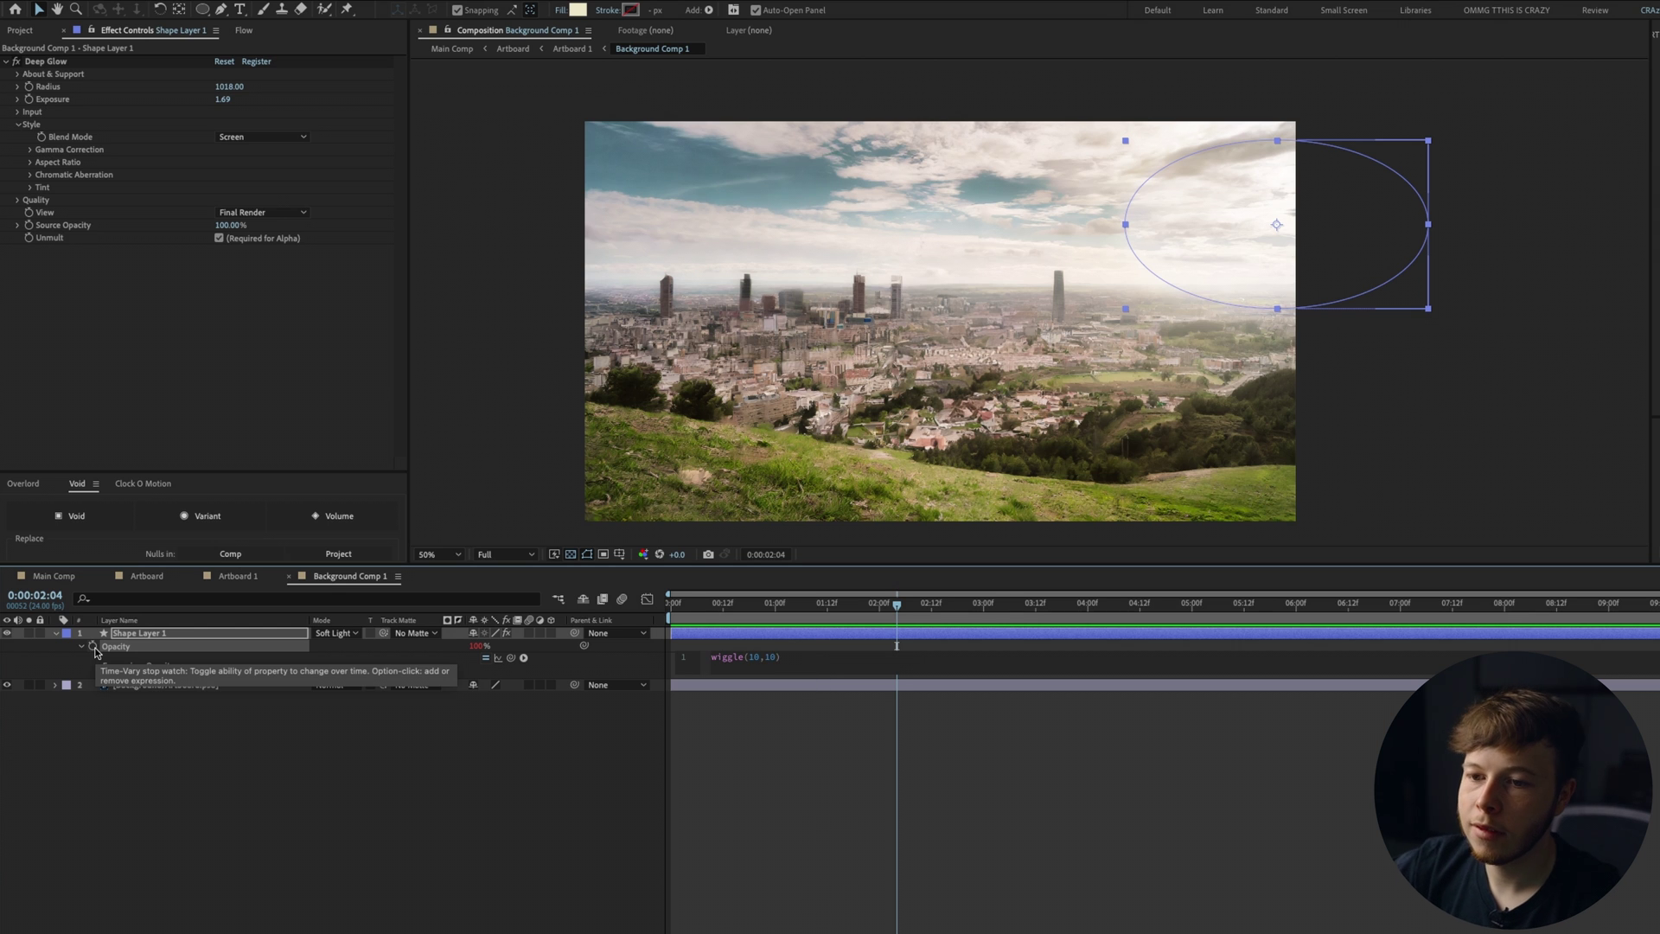
pyautogui.click(941, 792)
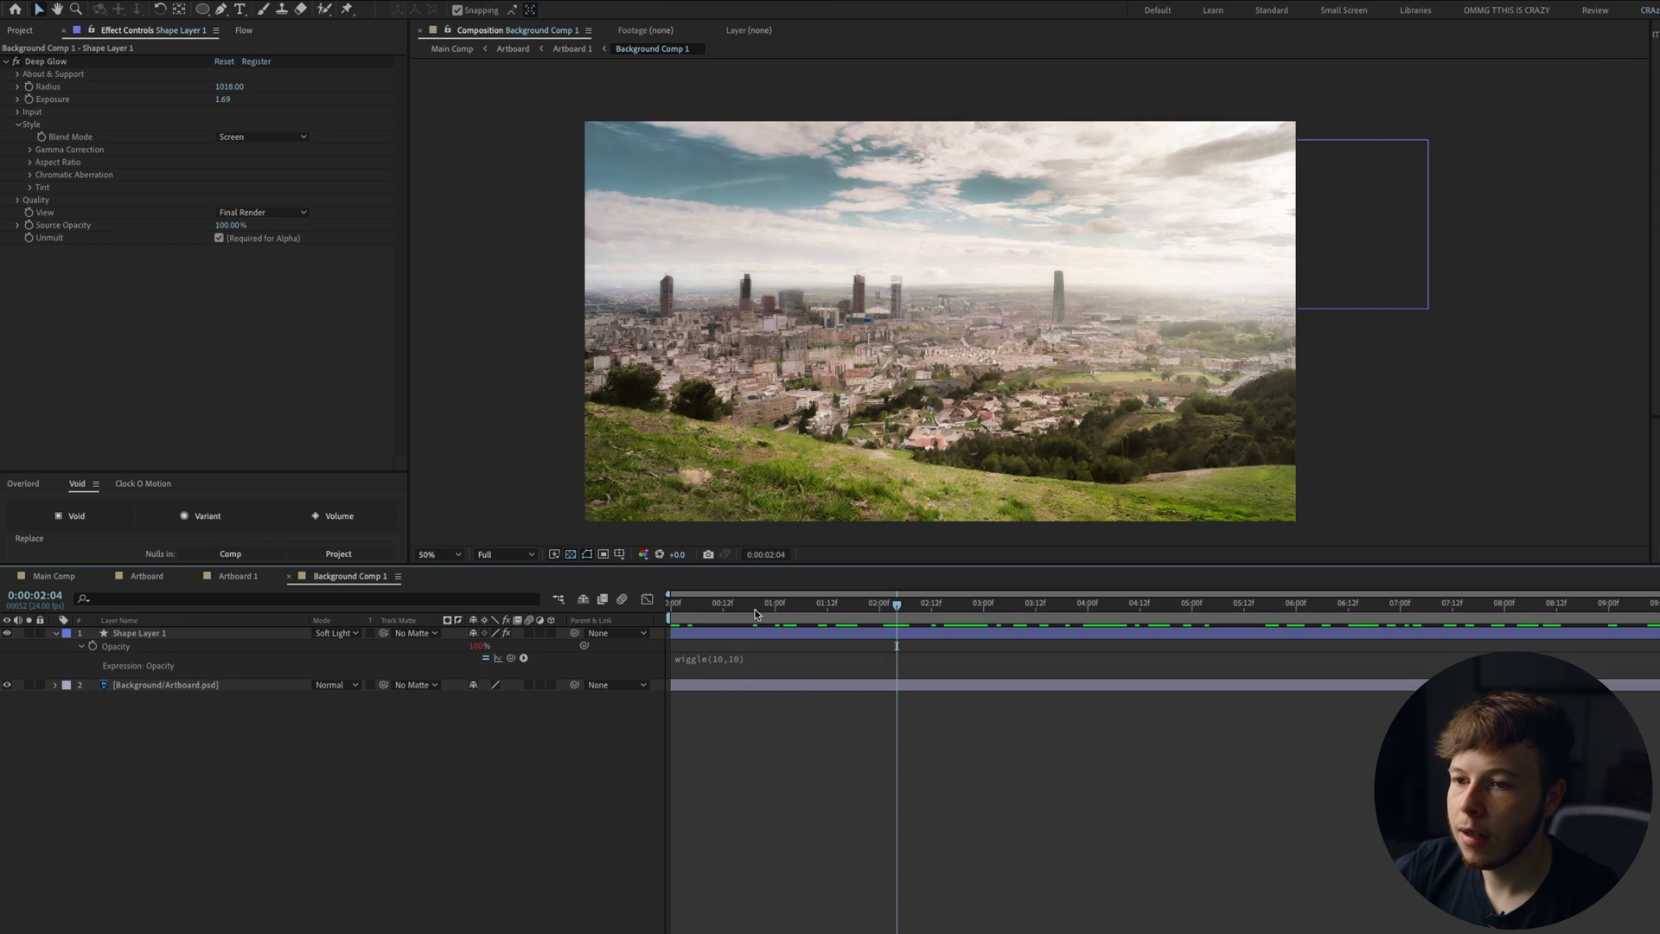
# Play back Background Comp 1 from the start to review the flickering glow.
pyautogui.press('Home')
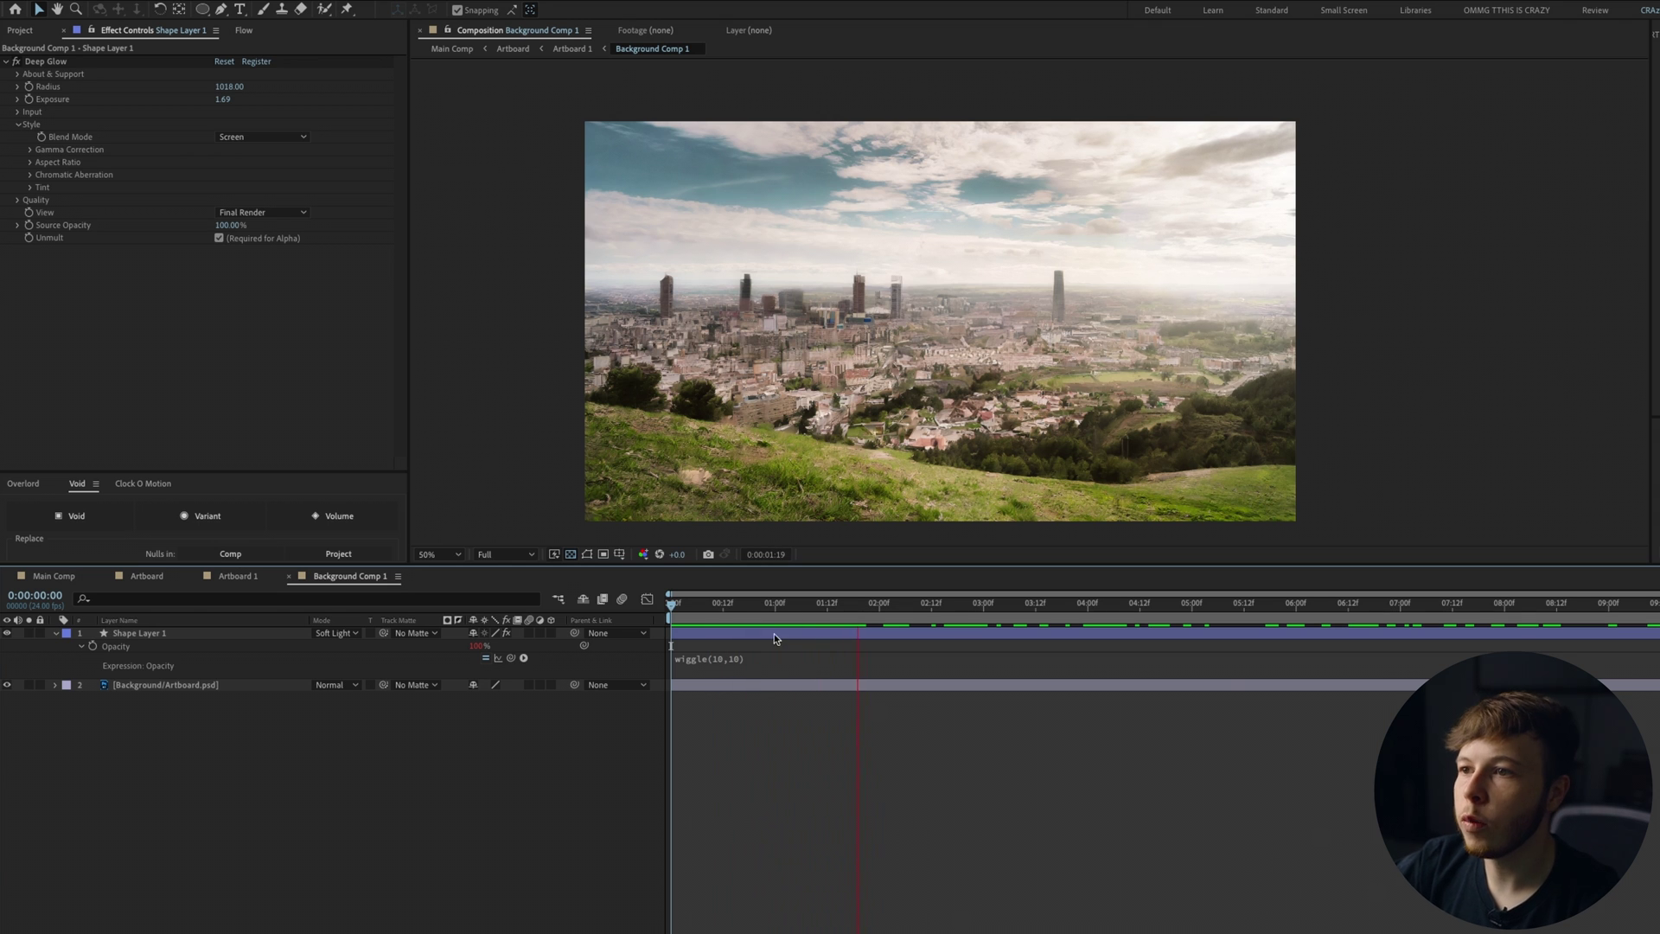
pyautogui.click(637, 630)
pyautogui.press('space')
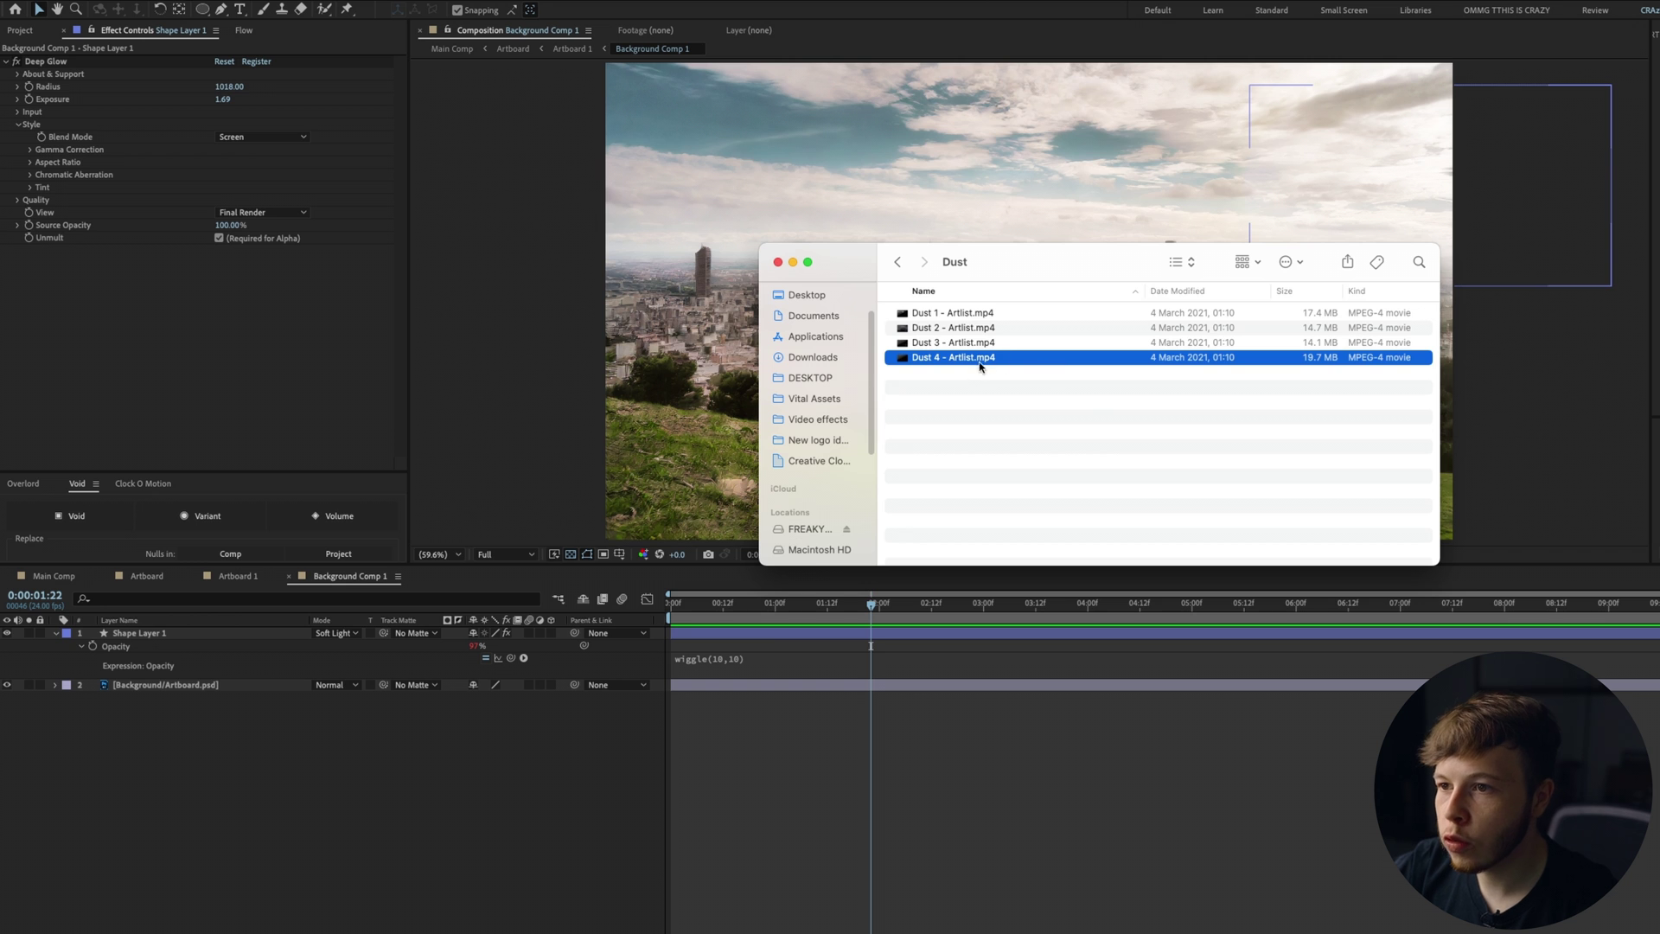
# Add the Dust 4 - Artlist.mp4 clip to Background Comp 1 and scale it to 51%.
pyautogui.moveTo(331, 847); pyautogui.dragTo(303, 773)
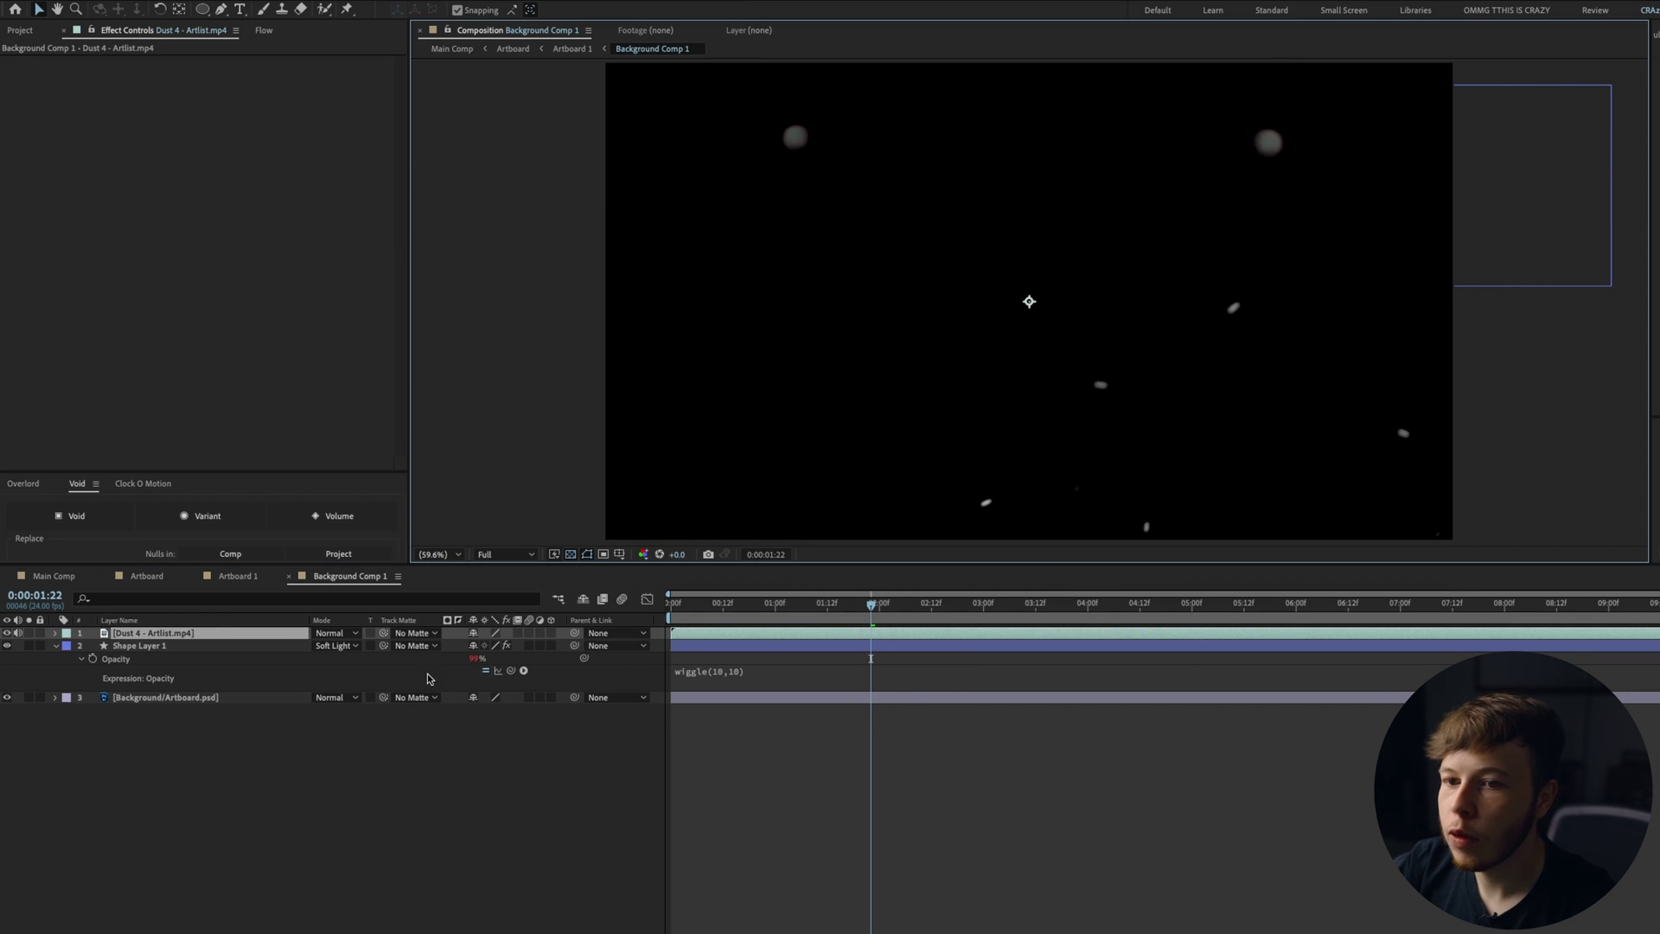
pyautogui.press('s')
pyautogui.moveTo(499, 646); pyautogui.dragTo(469, 659)
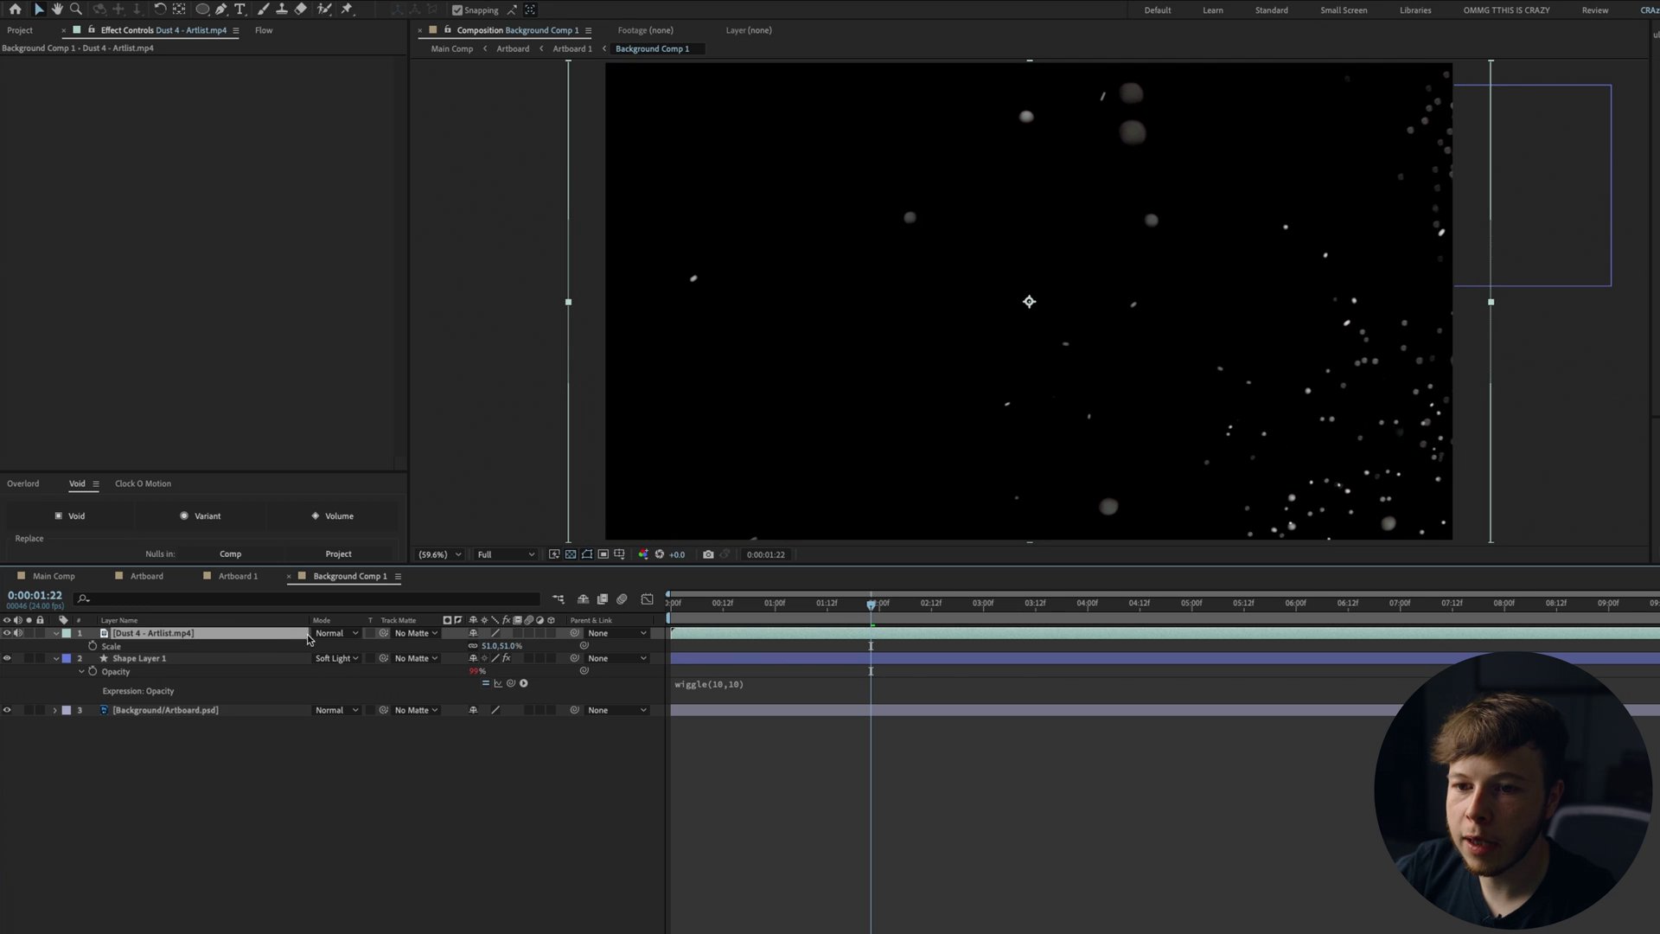
# Set the blending mode of the Dust 4 layer to Add.
pyautogui.click(335, 633)
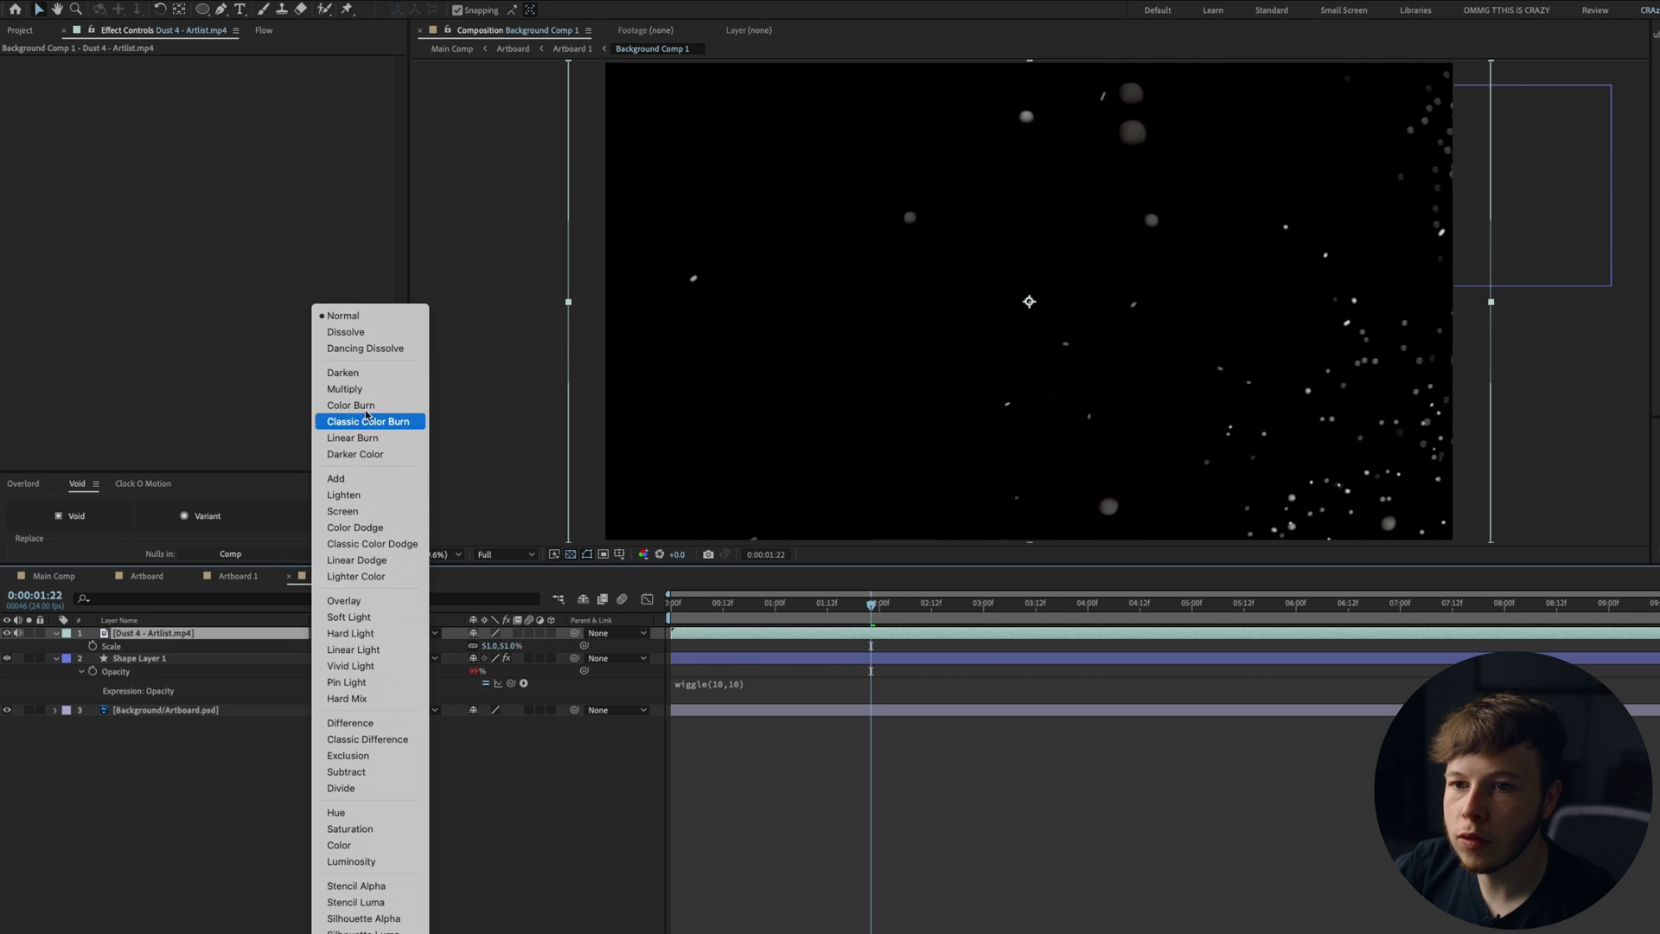
pyautogui.click(342, 479)
pyautogui.click(925, 689)
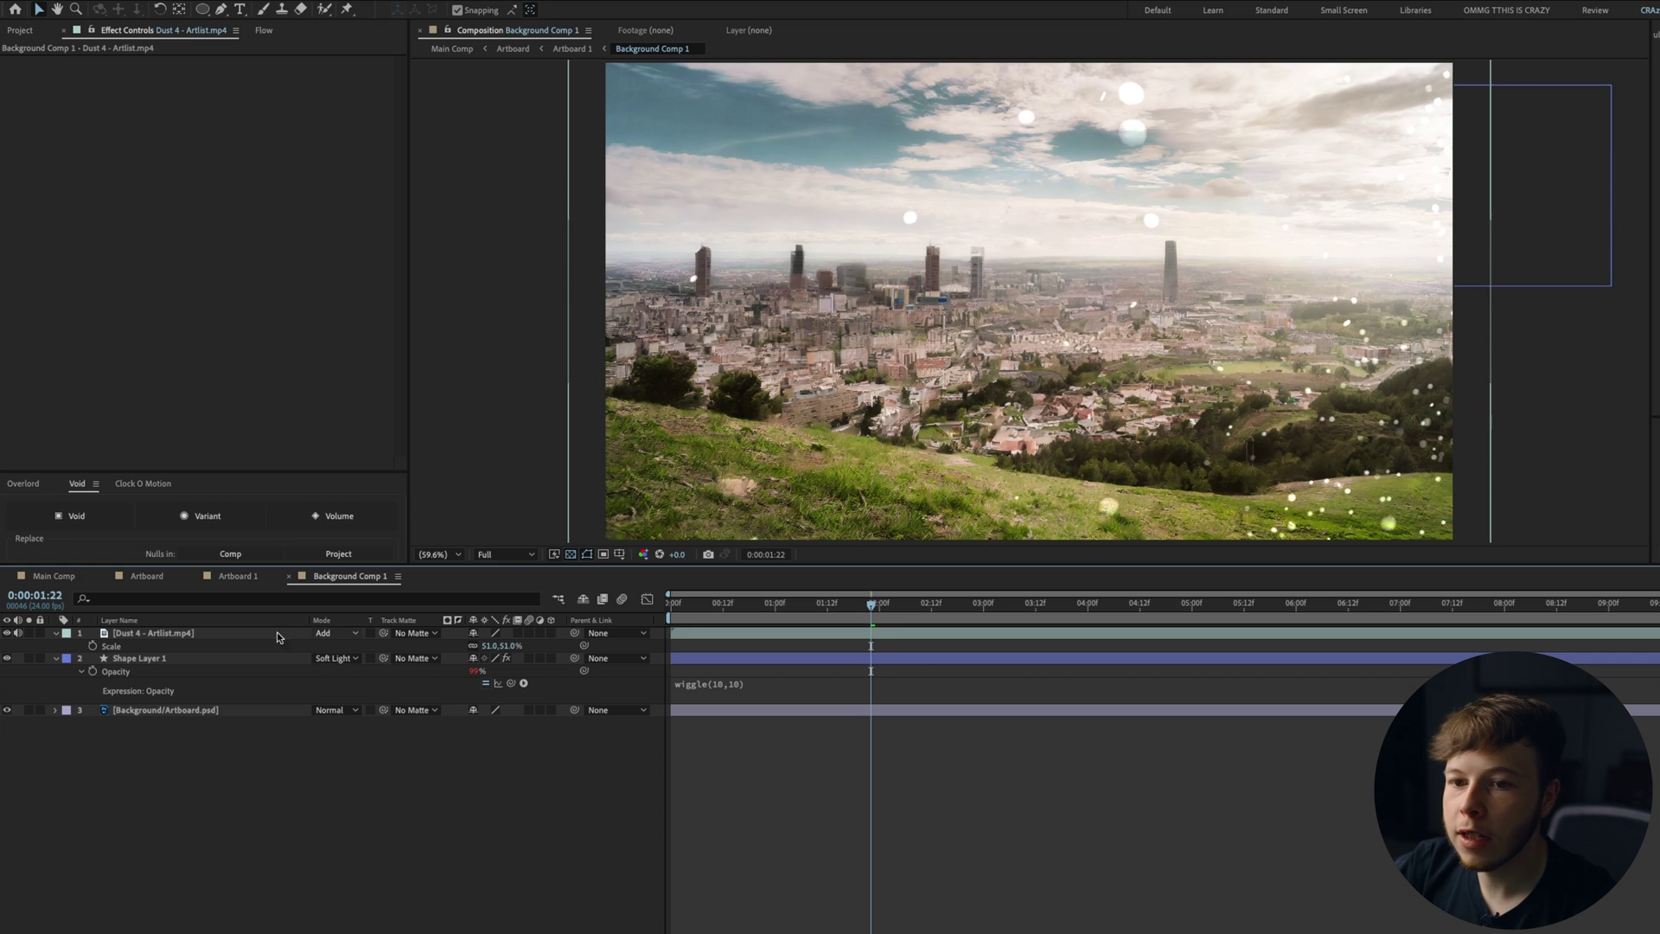
# Lower the Dust 4 layer's opacity to 38%, place it beneath Shape Layer 1, and check the composition around 0:00:04:07.
pyautogui.click(182, 635)
pyautogui.press('t')
pyautogui.moveTo(481, 650); pyautogui.dragTo(442, 656)
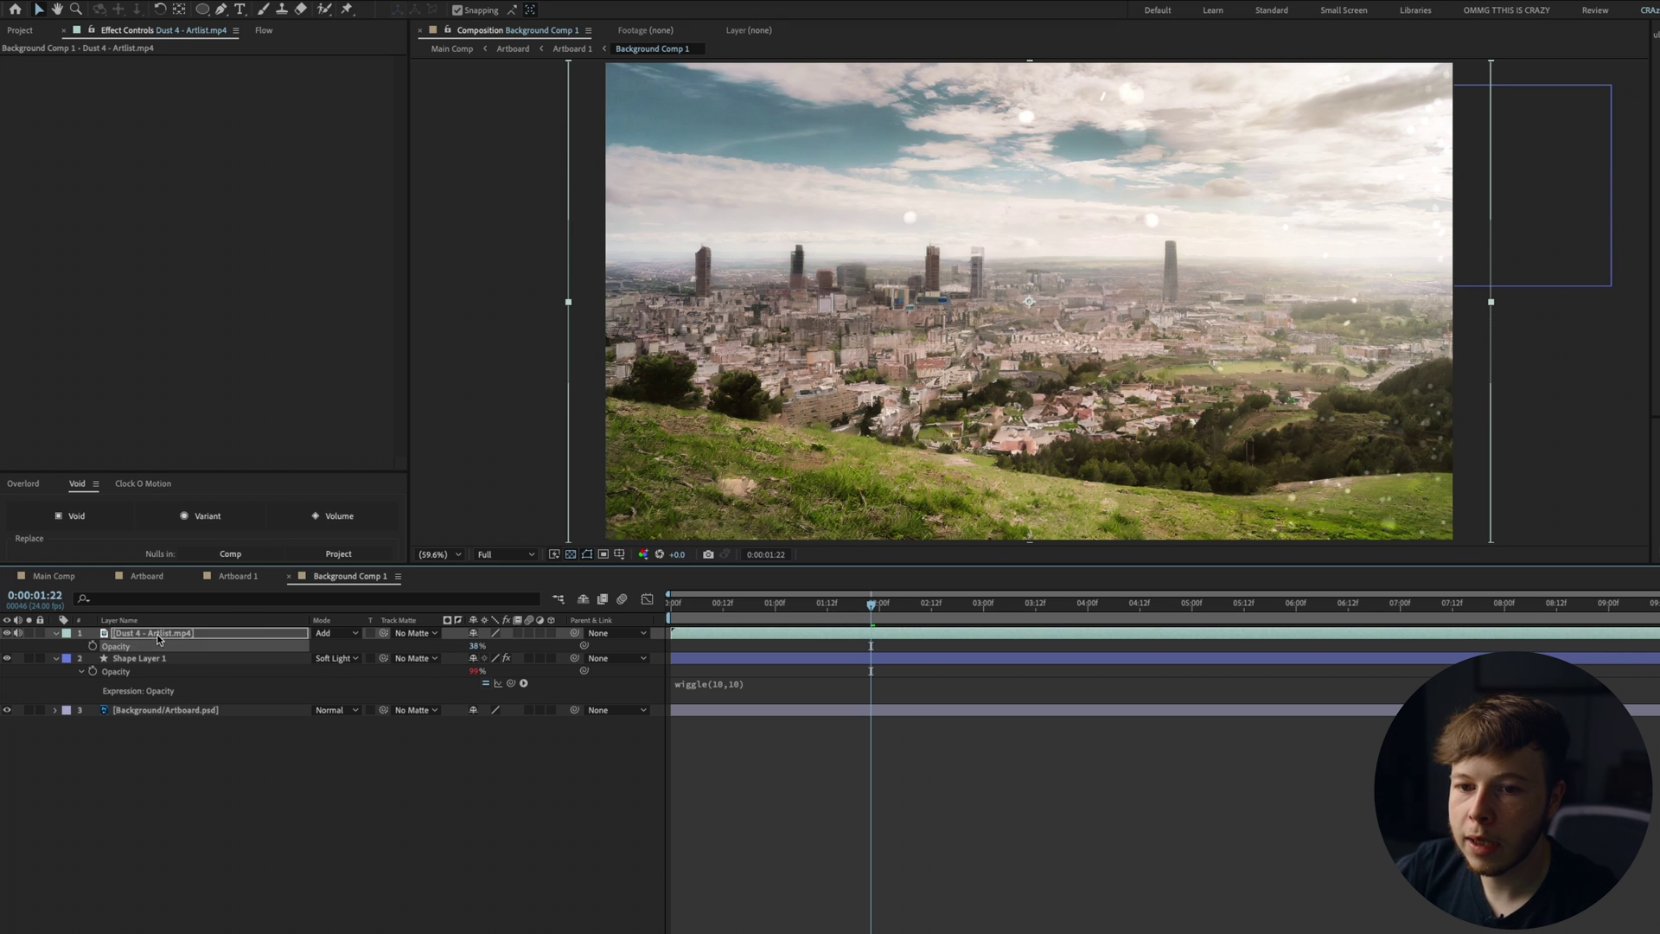
pyautogui.moveTo(159, 640); pyautogui.dragTo(277, 709)
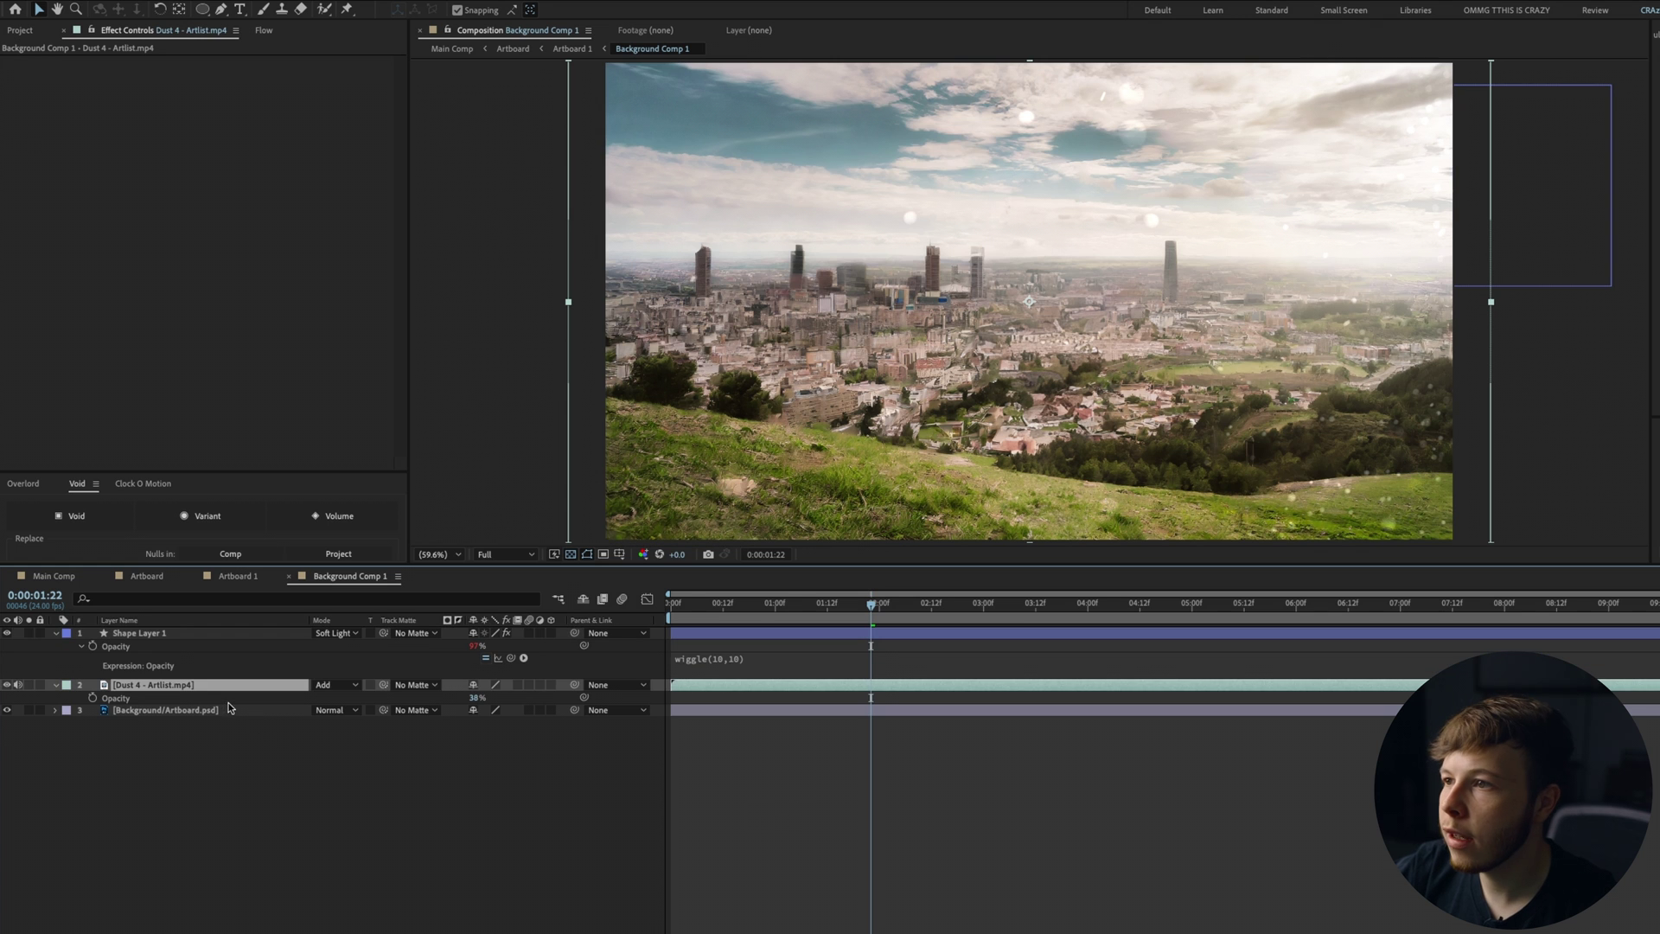
pyautogui.moveTo(726, 602); pyautogui.dragTo(1115, 603)
# Switch to the Dust folder in Finder and preview the Dust 1 - Artlist.mp4 clip.
pyautogui.press('super+Tab')
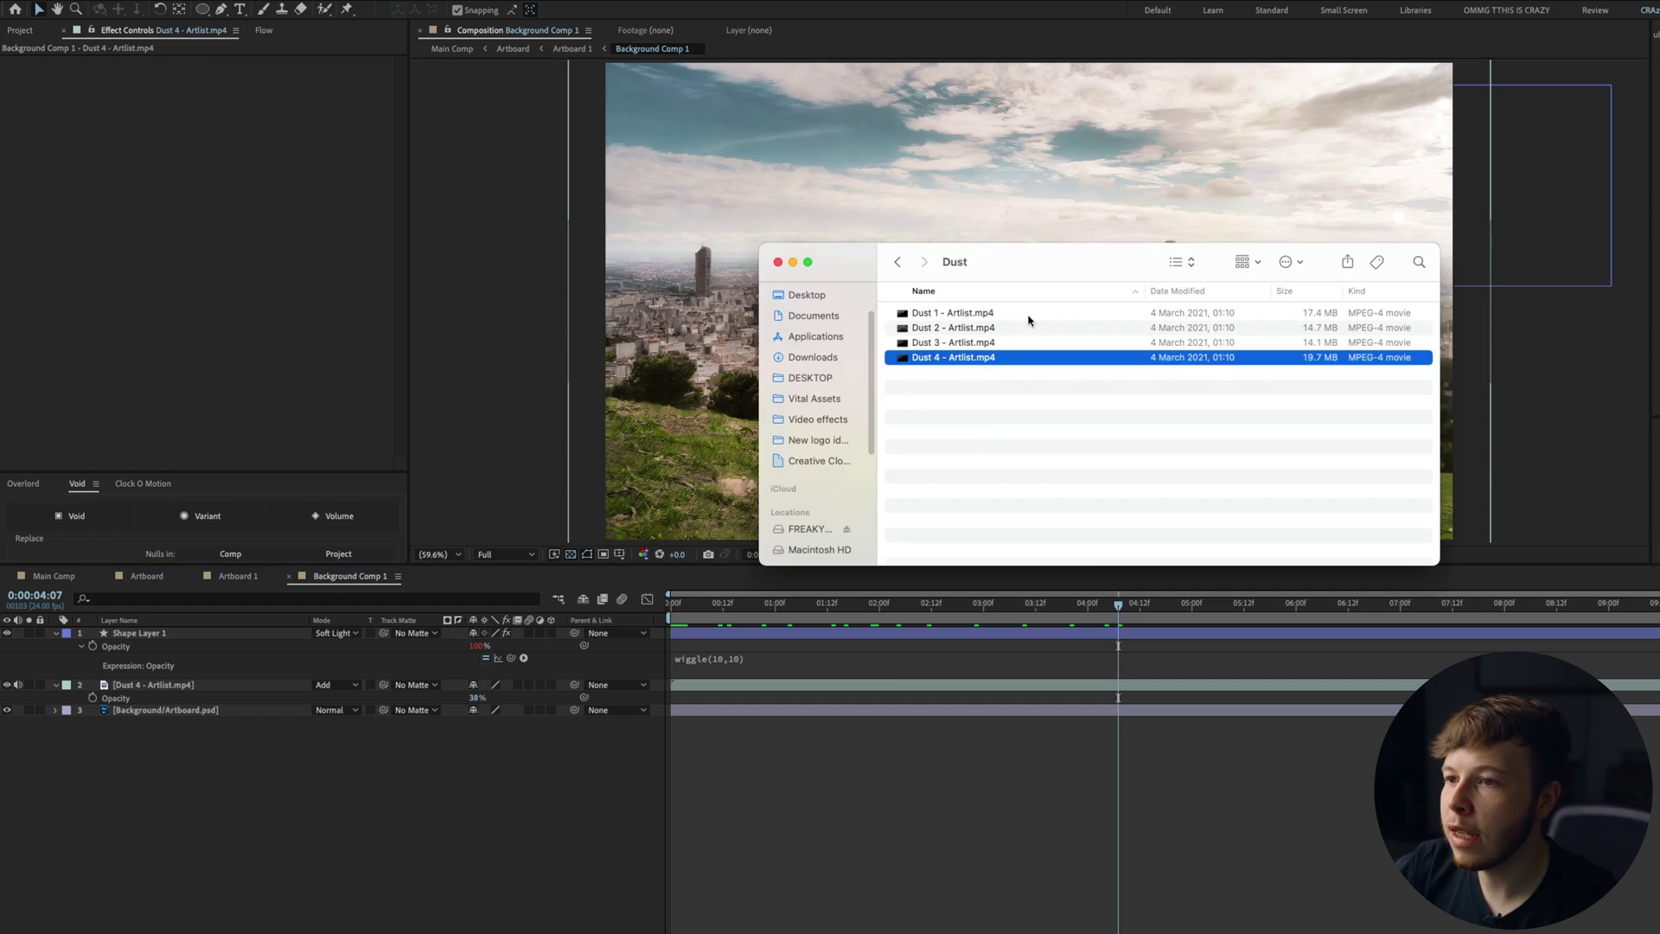
pyautogui.click(936, 315)
pyautogui.press('space')
pyautogui.press('space')
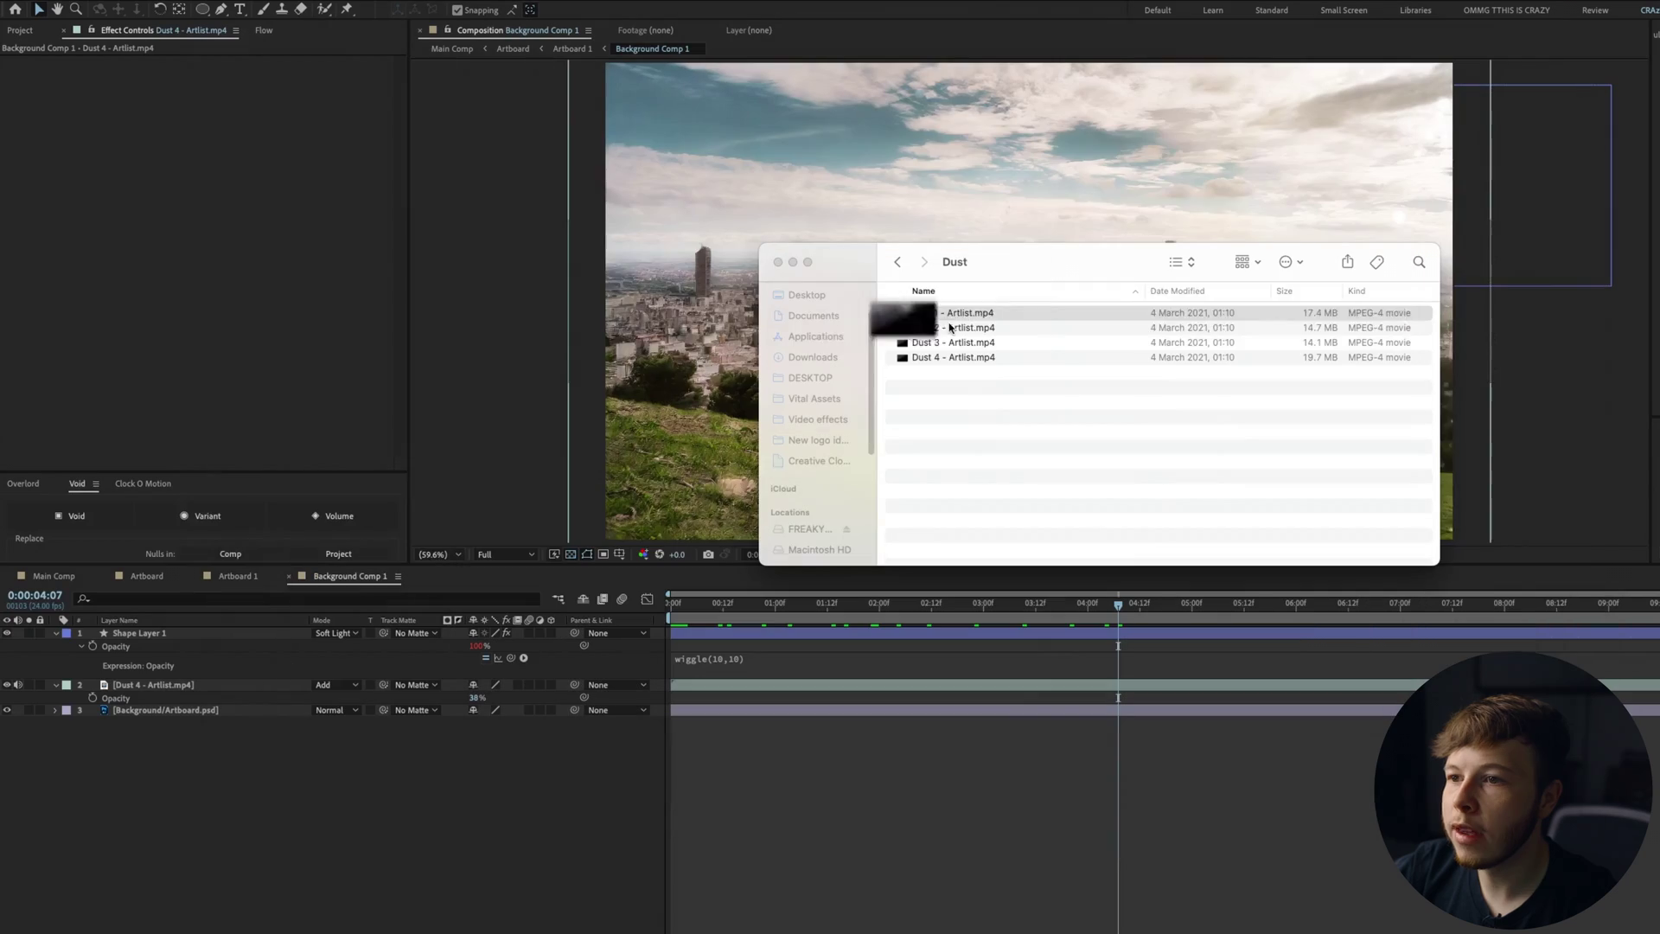
# Add the Dust 1 - Artlist.mp4 clip to Background Comp 1 and scale it to 76%.
pyautogui.moveTo(736, 781); pyautogui.dragTo(739, 783)
pyautogui.press('s')
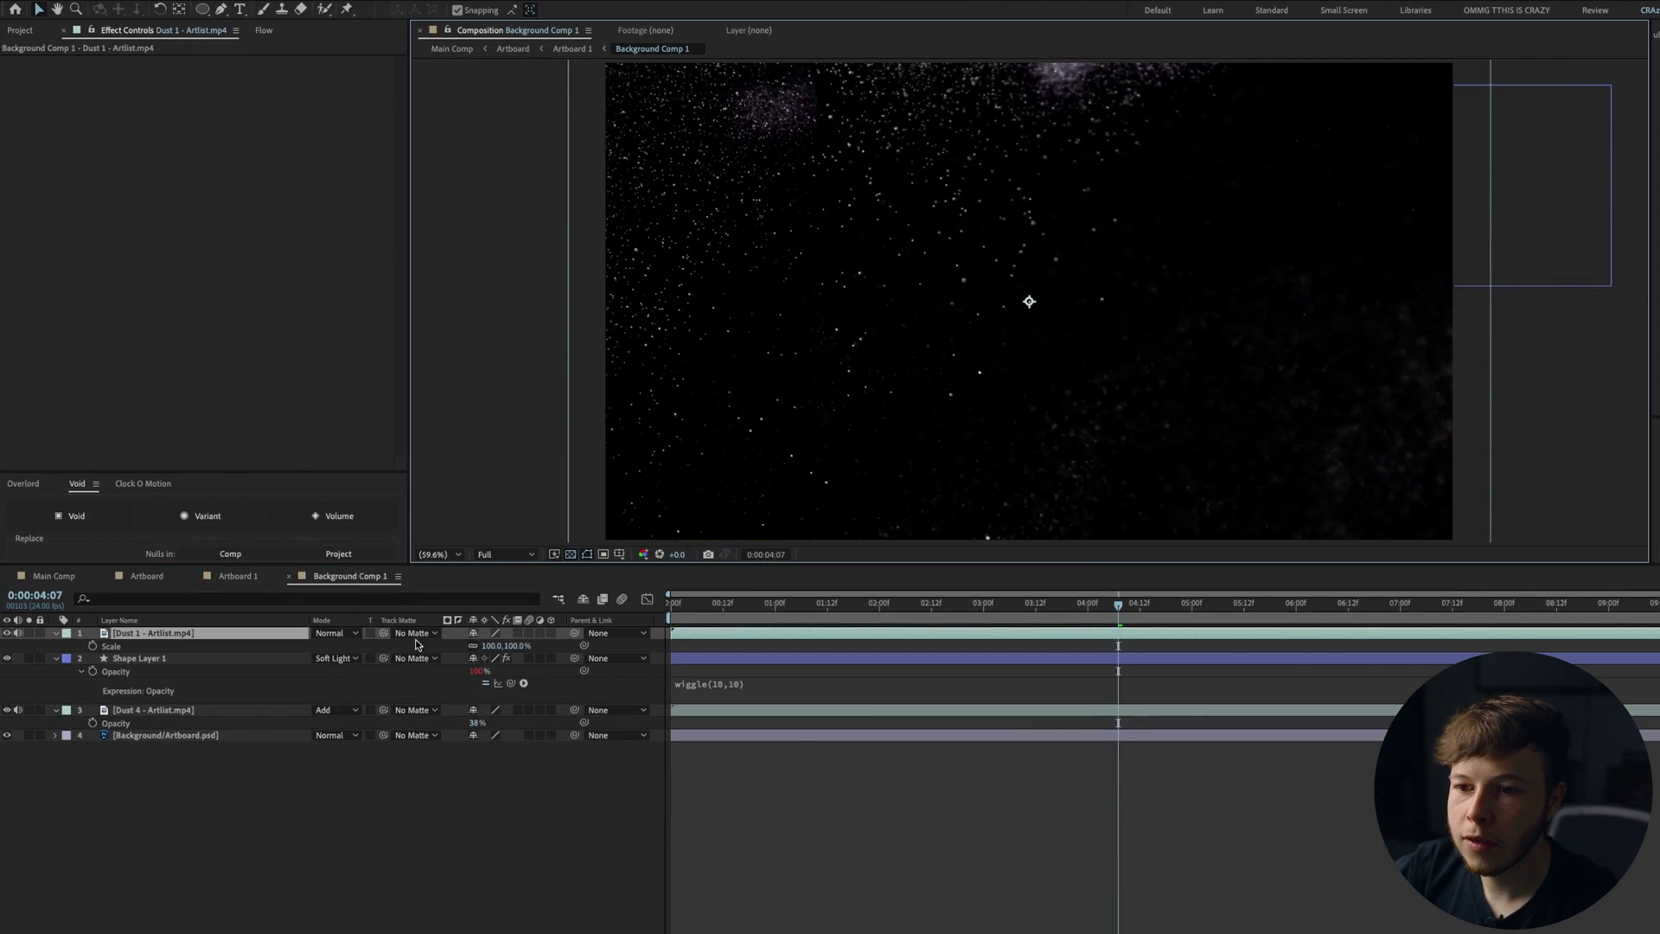
pyautogui.moveTo(496, 650); pyautogui.dragTo(475, 650)
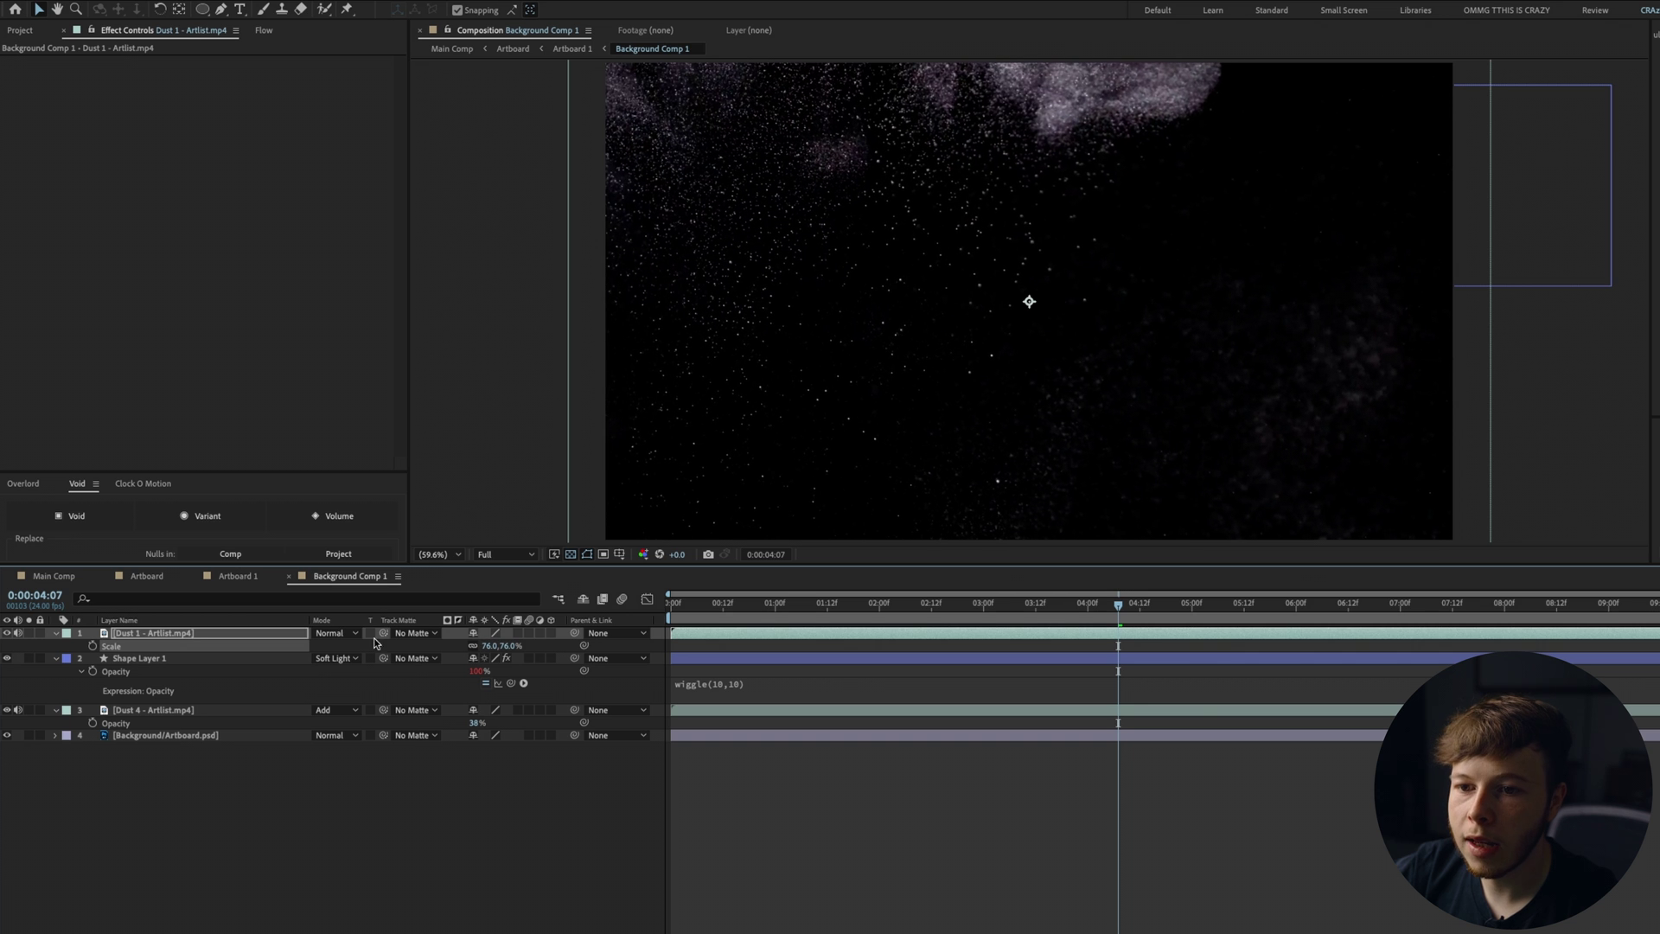
# Set the blending mode of the Dust 1 layer to Add and reveal its Opacity property.
pyautogui.click(333, 634)
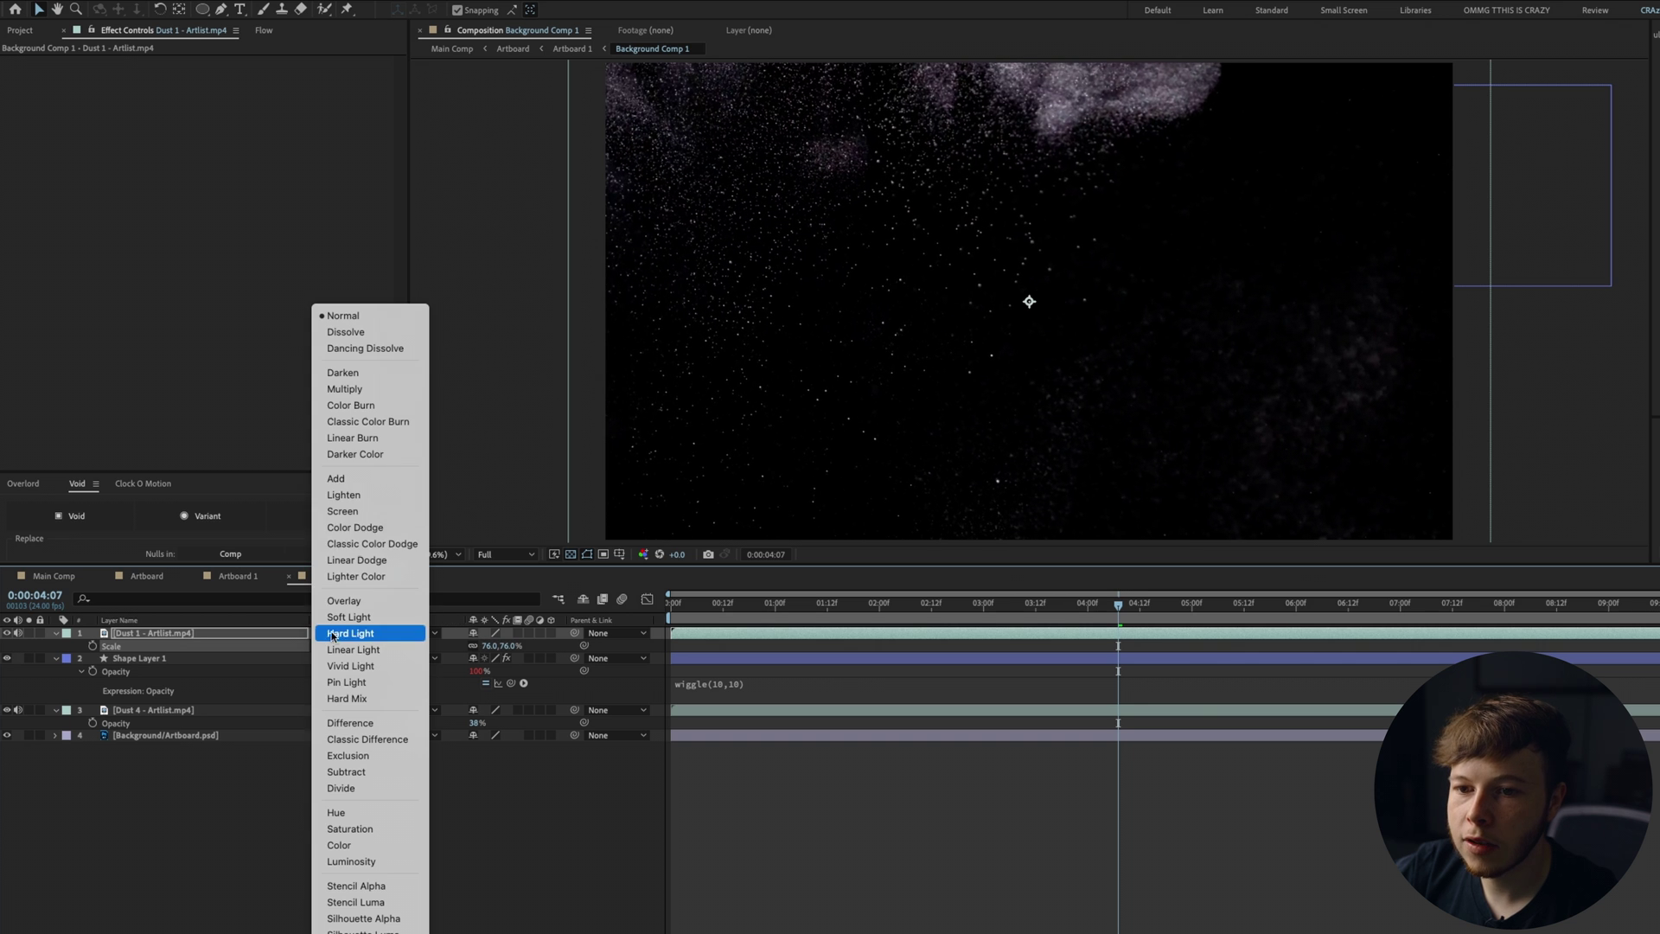
pyautogui.click(363, 478)
pyautogui.press('t')
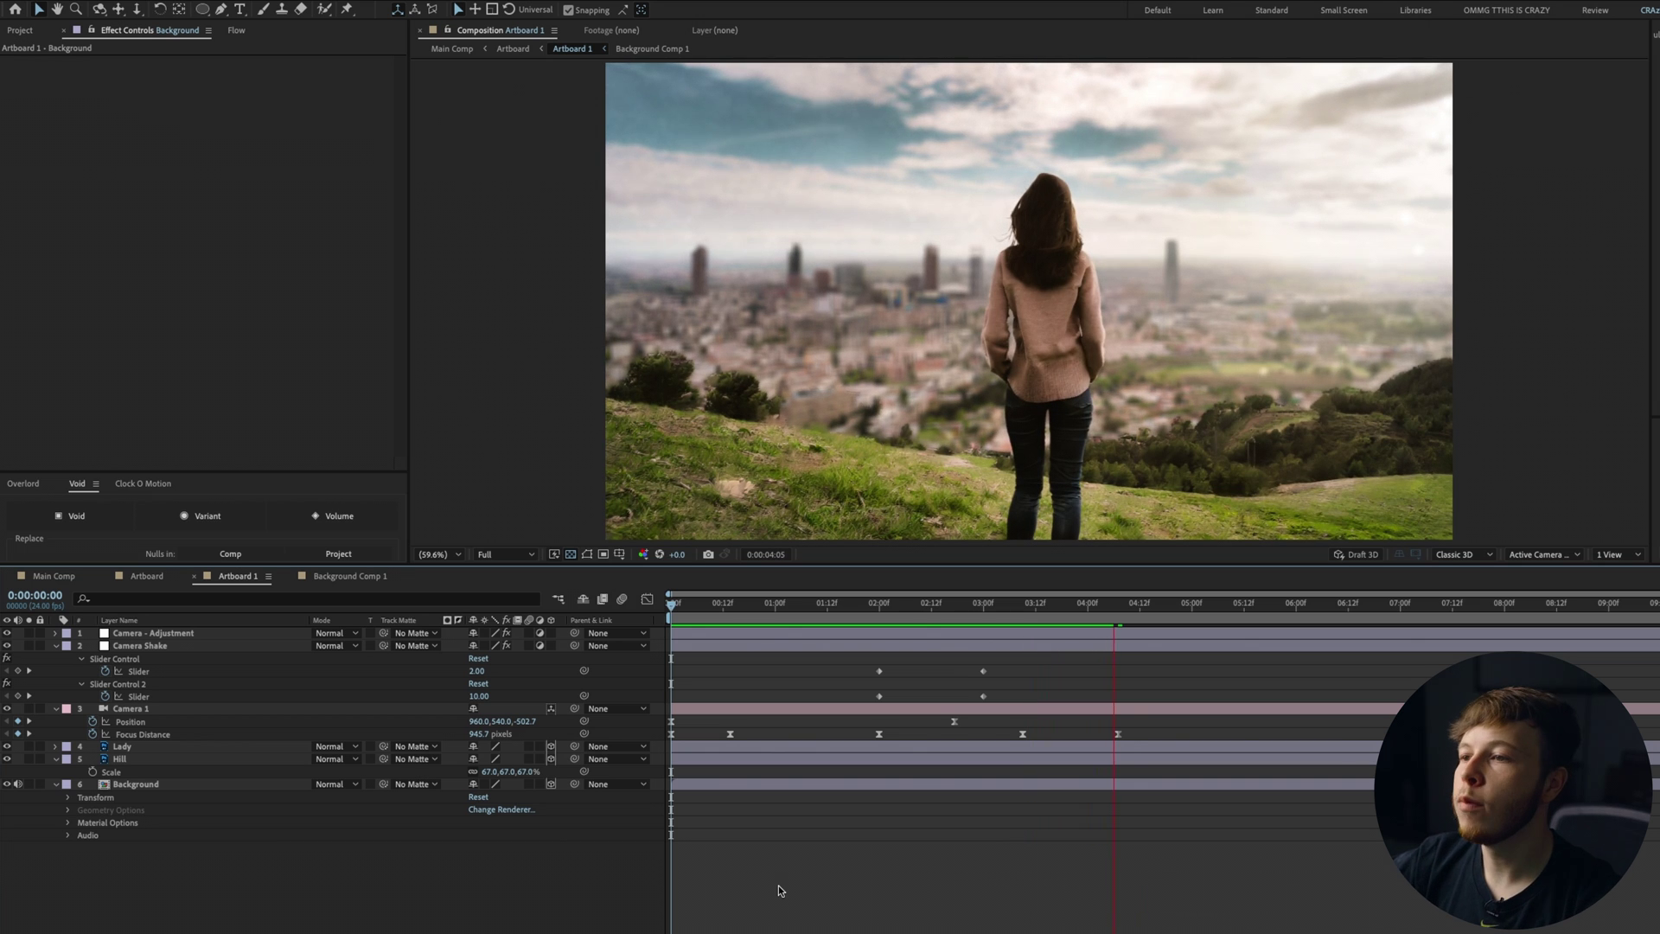
# Move to 0:00:01:22 in Artboard 1, add the Fog 7 - Artlist.mp4 clip, and scale it to 47%.
pyautogui.moveTo(992, 610); pyautogui.dragTo(871, 605)
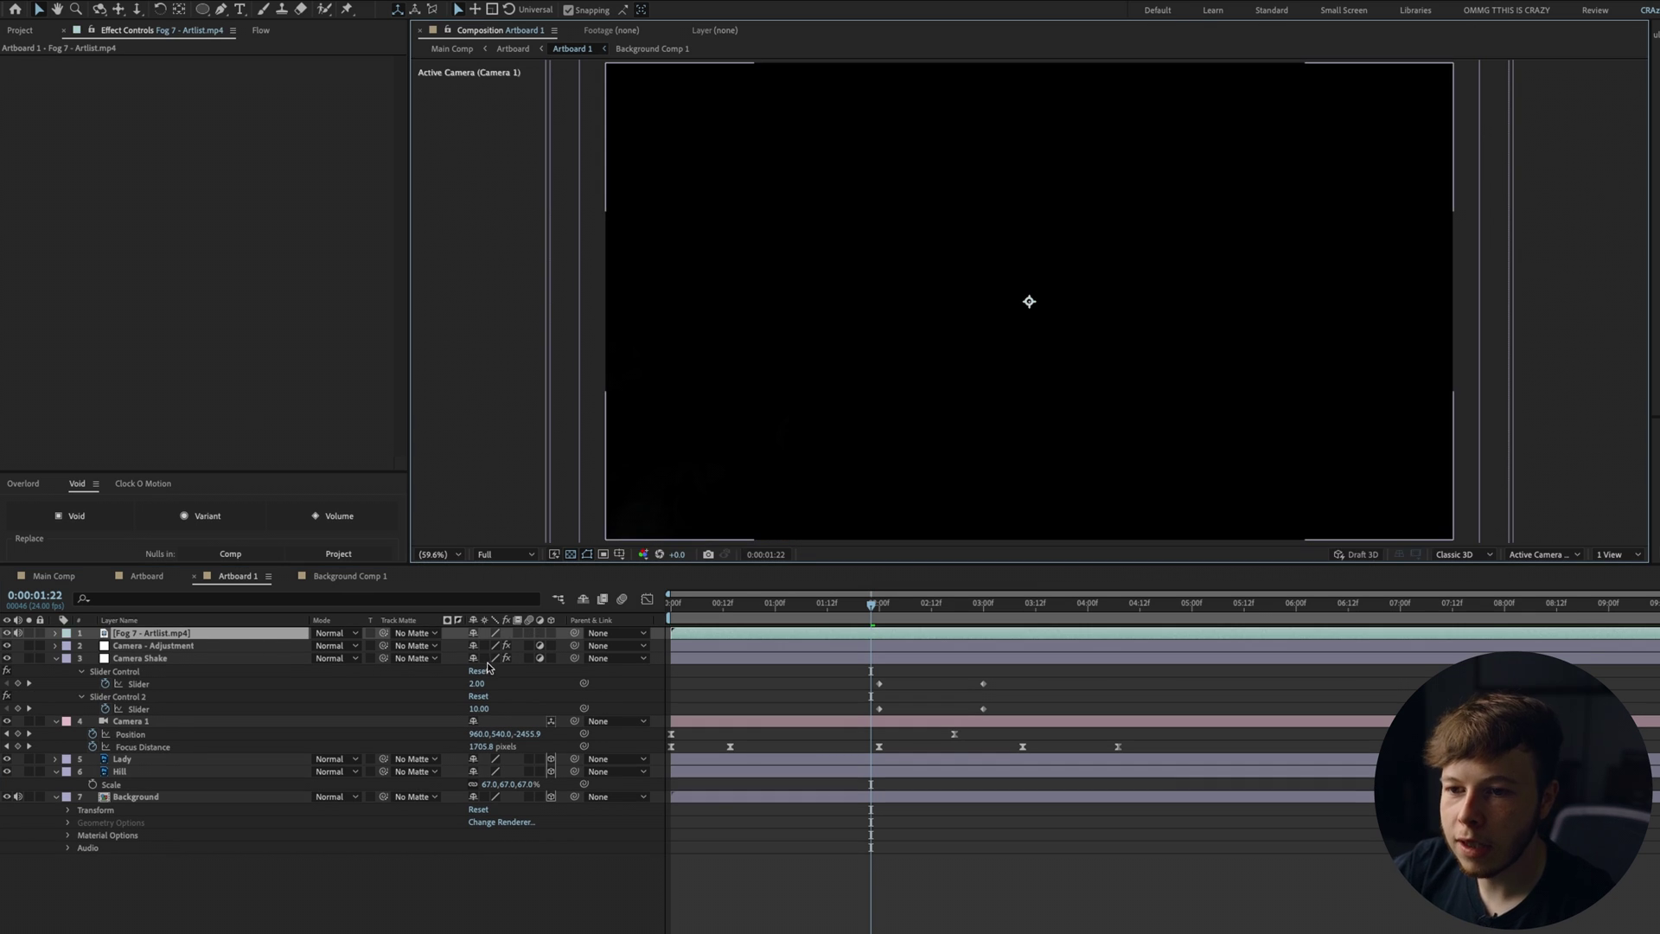
pyautogui.press('s')
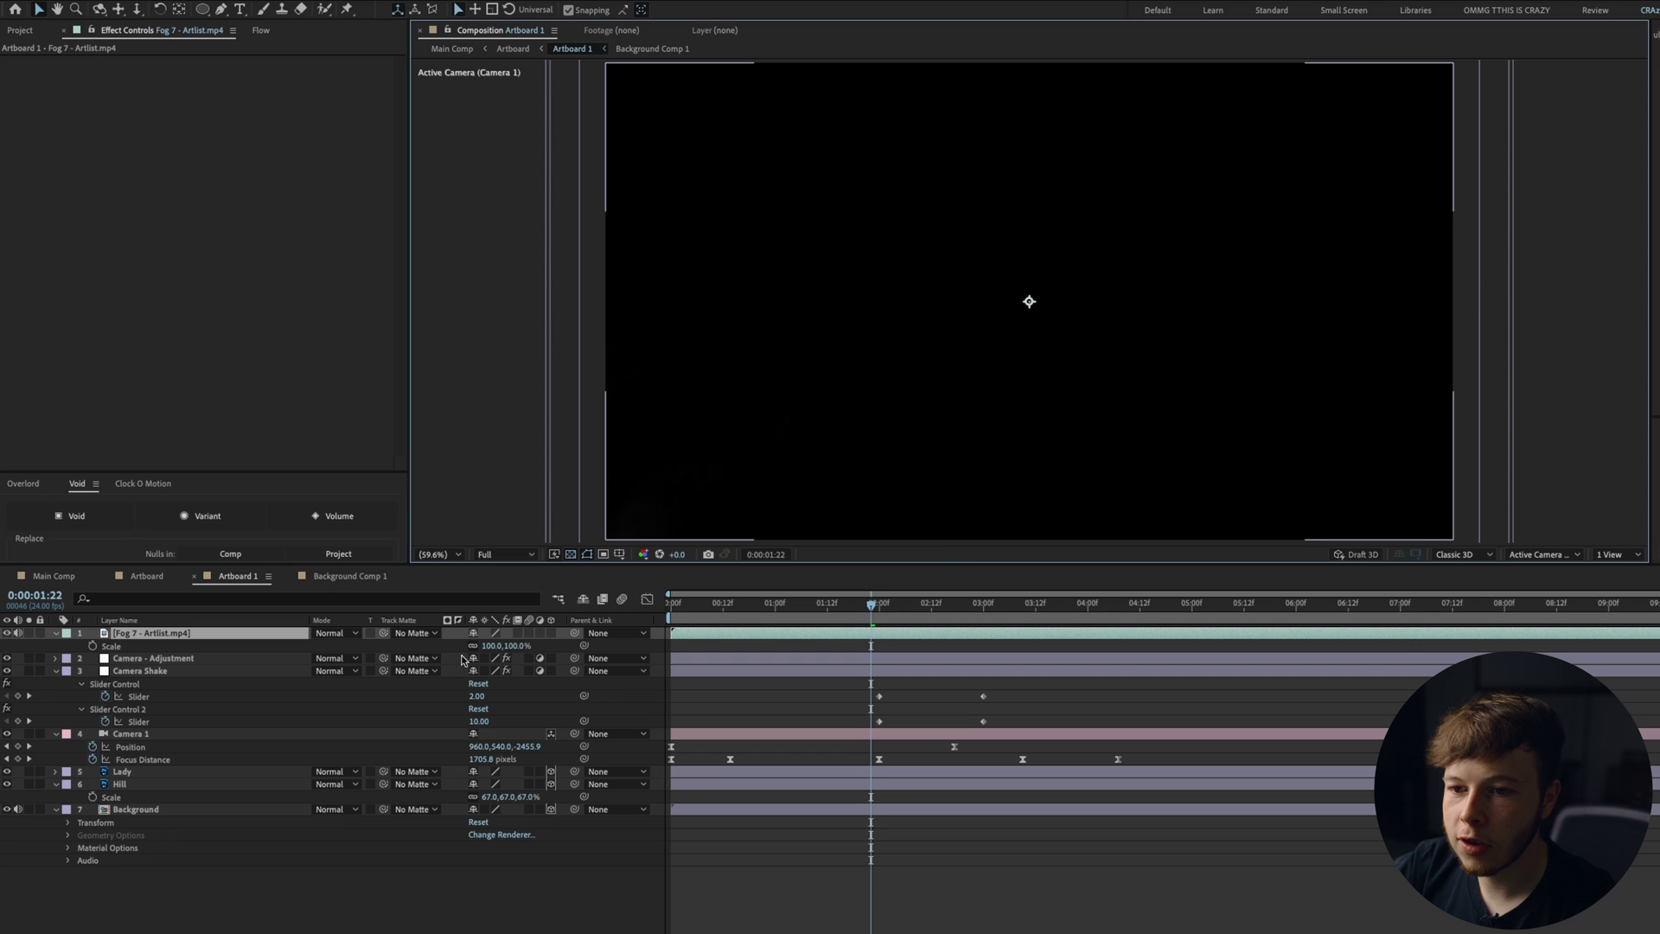
pyautogui.moveTo(501, 646); pyautogui.dragTo(462, 658)
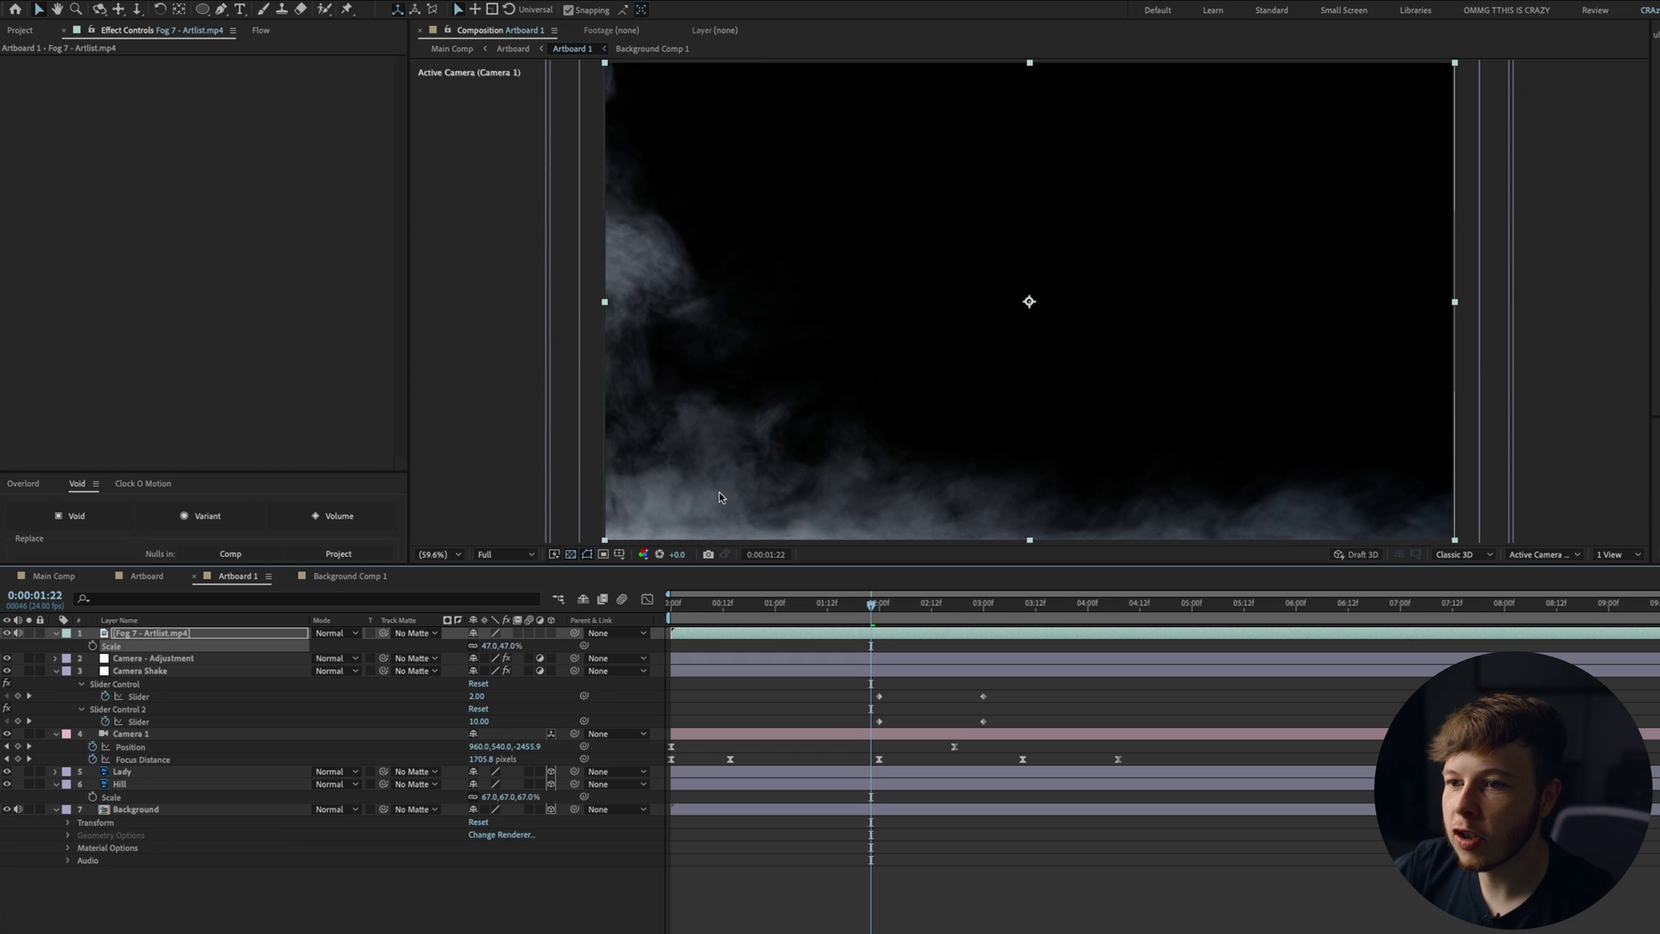
# Set the Fog 7 layer's blending mode to Add and place it between Camera 1 and the Lady layer.
pyautogui.click(335, 633)
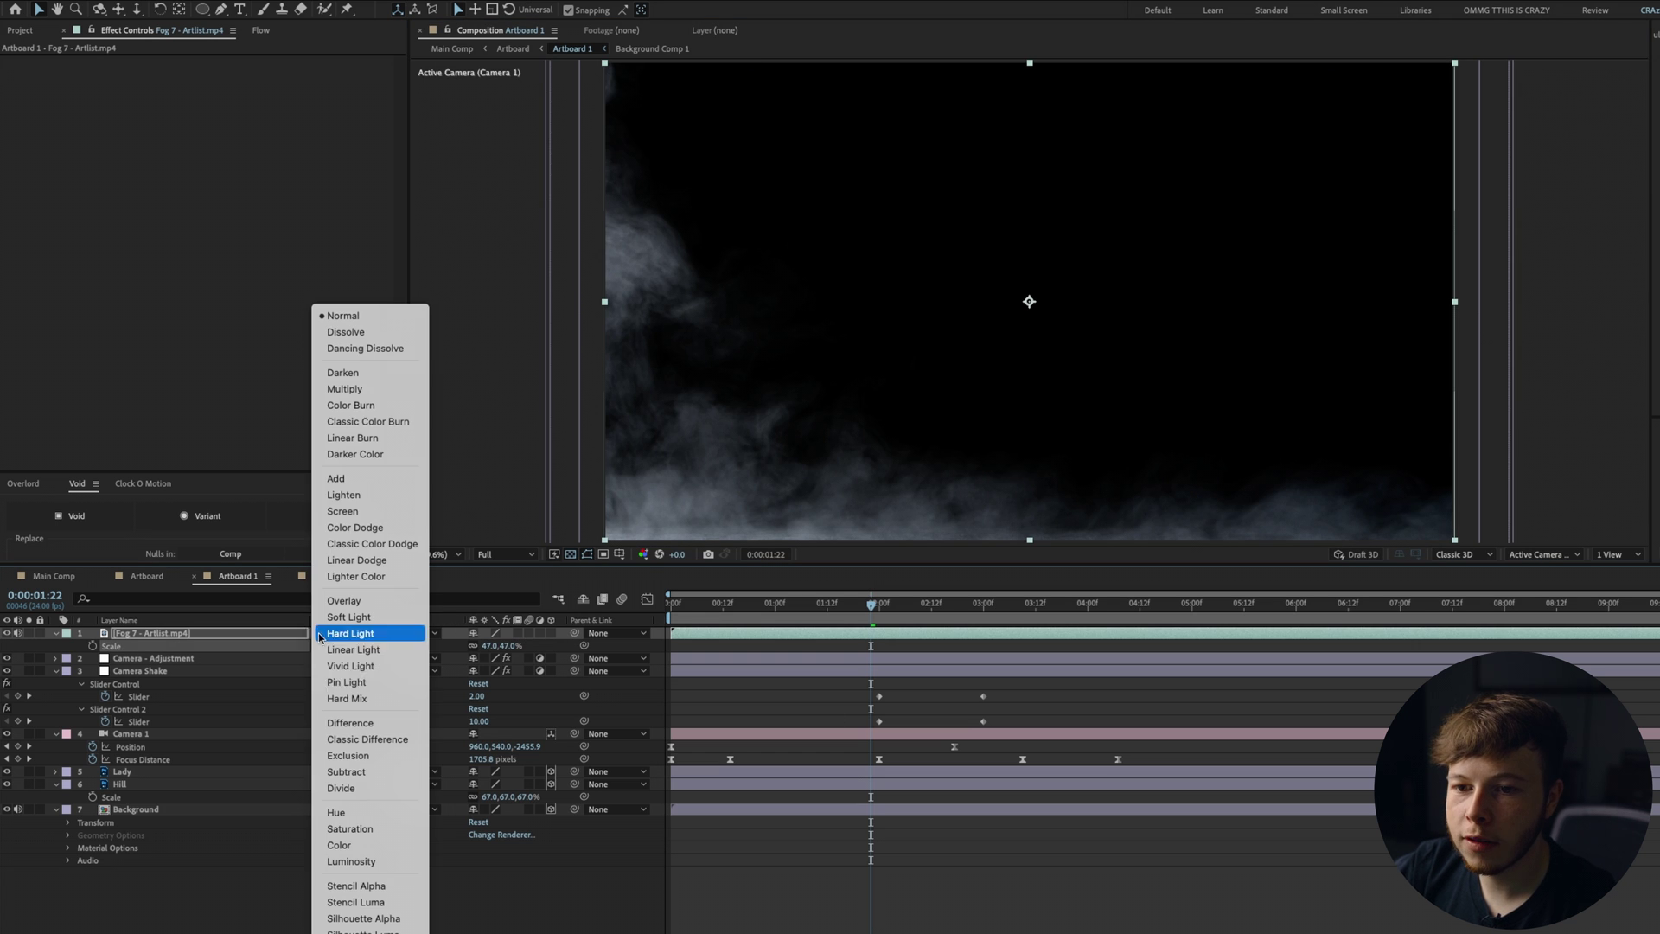
pyautogui.click(381, 479)
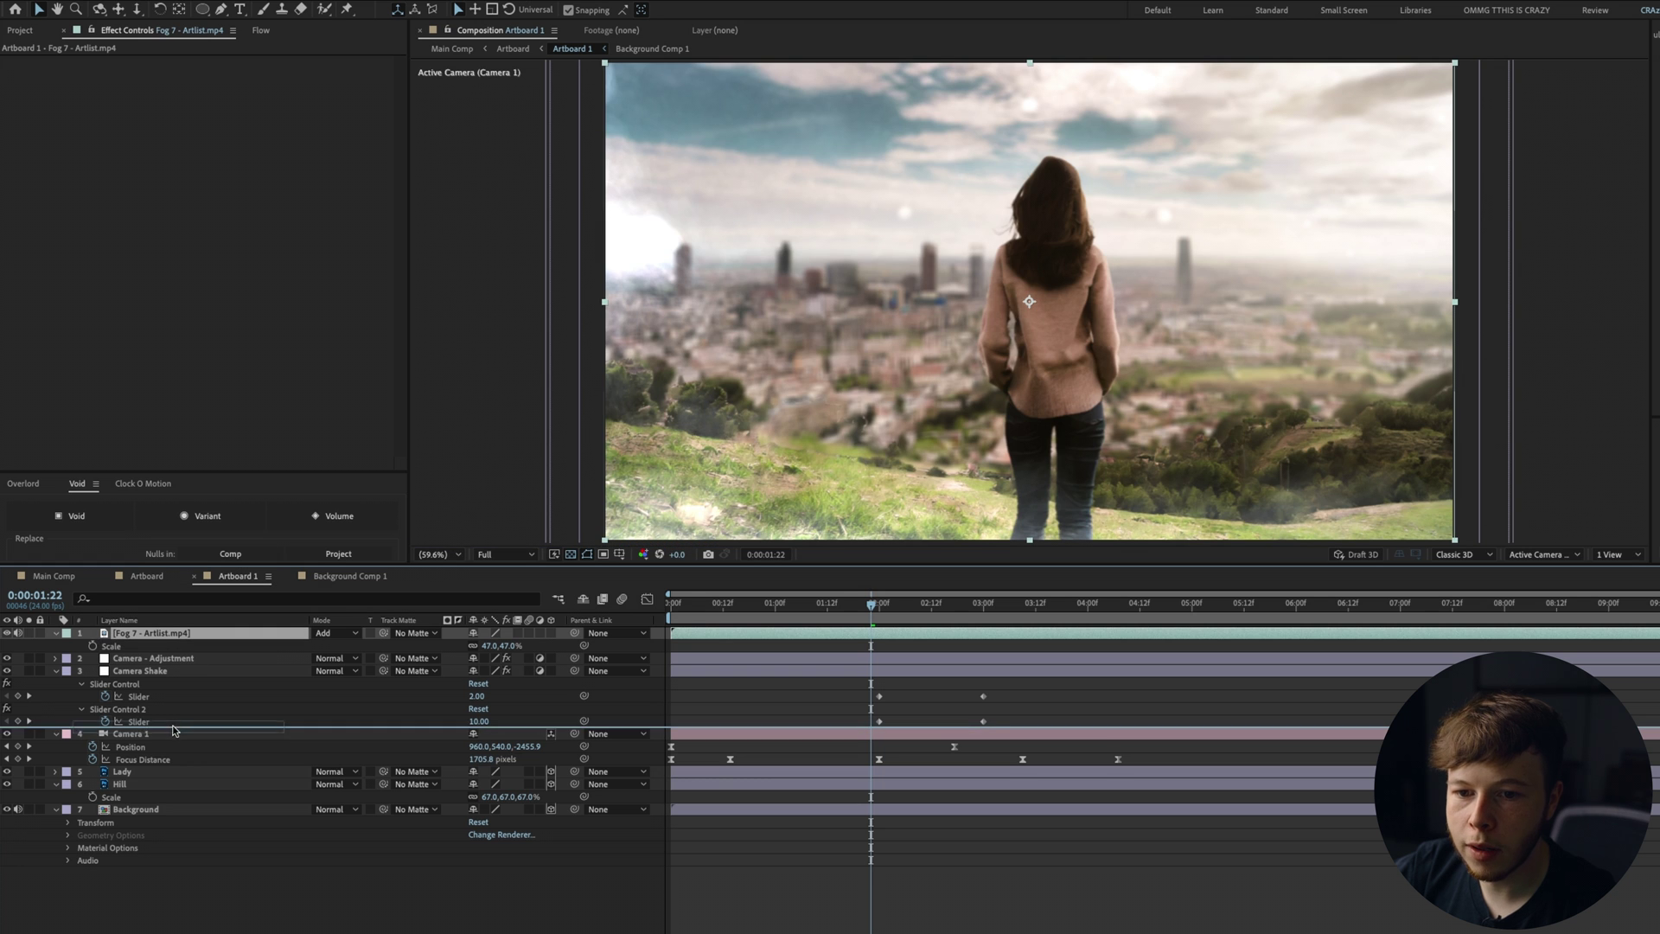
pyautogui.moveTo(174, 768); pyautogui.dragTo(173, 766)
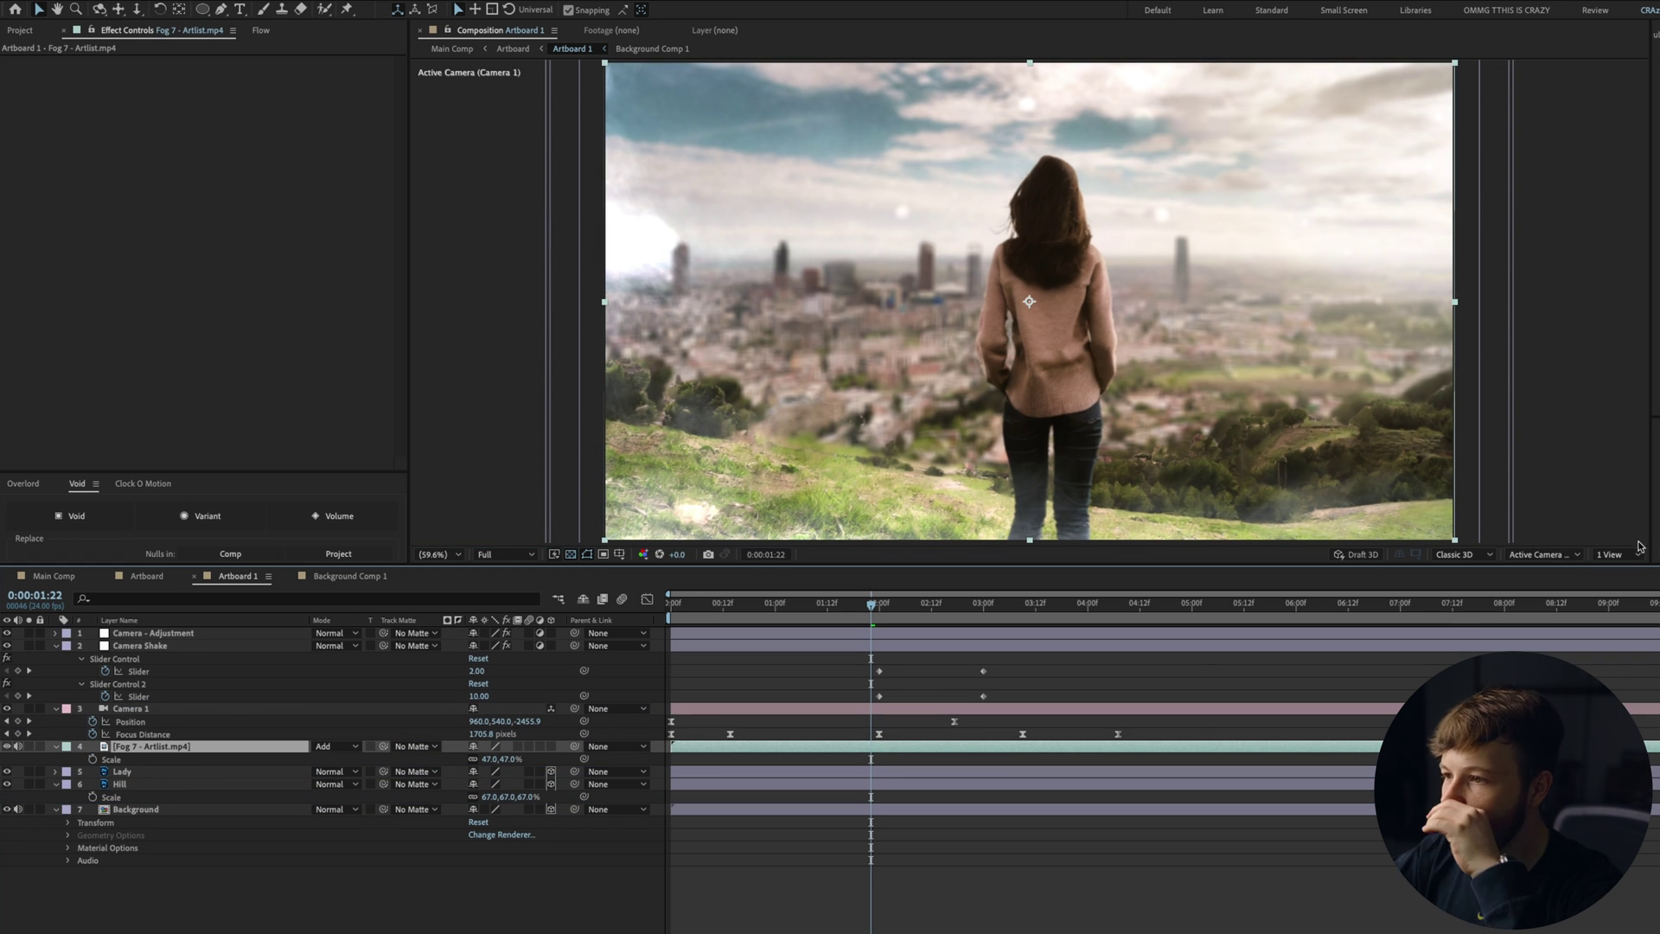
# Display the composition in 2 Views and make the Fog 7 layer 3D.
pyautogui.click(1614, 554)
pyautogui.click(1622, 588)
pyautogui.click(551, 746)
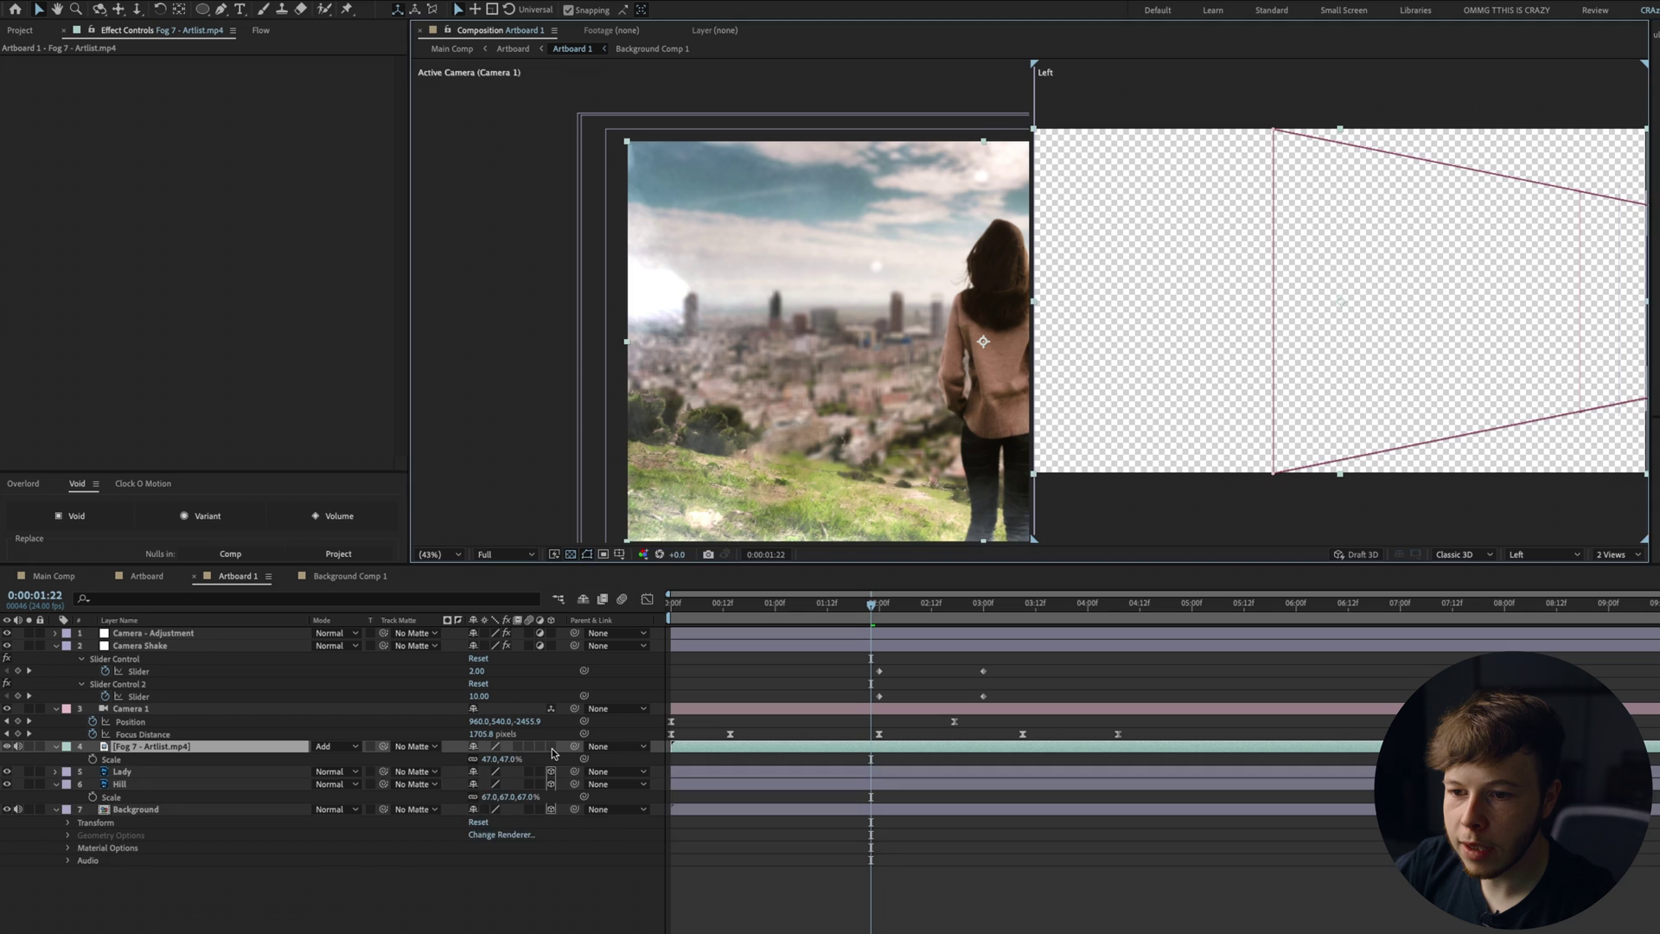
# Move the Fog 7 layer along the Z axis toward the camera using the side view, and return to the 1 View layout.
pyautogui.scroll(-3, 1444, 334)
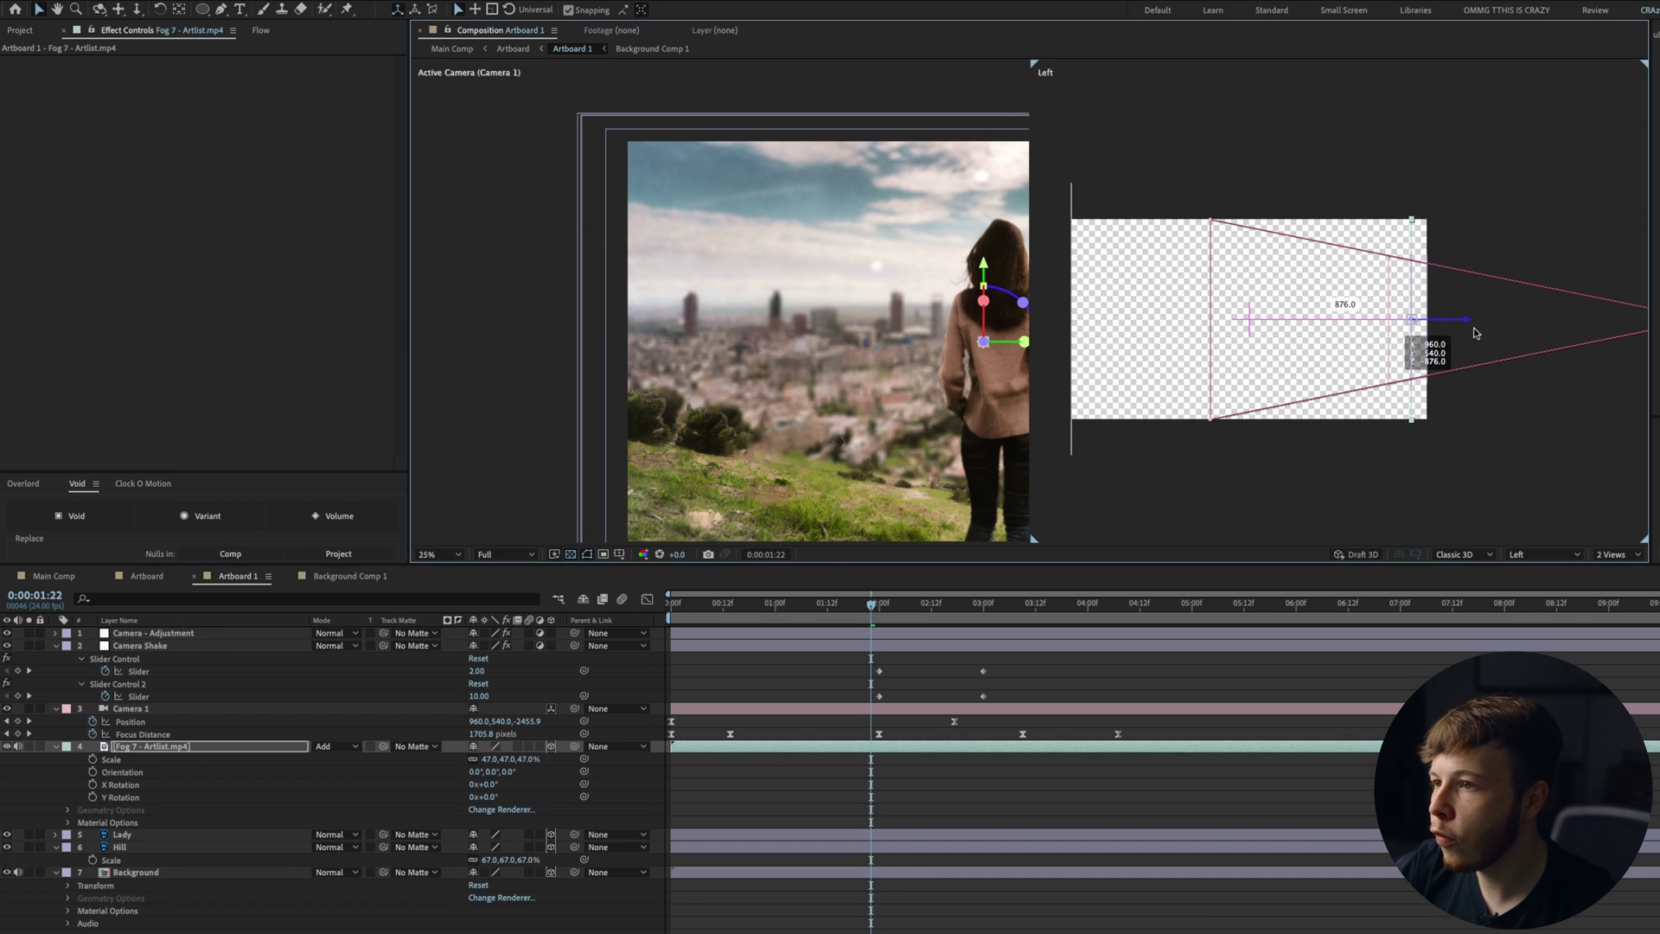
pyautogui.scroll(3, 1475, 333)
pyautogui.moveTo(1563, 344); pyautogui.dragTo(1625, 346)
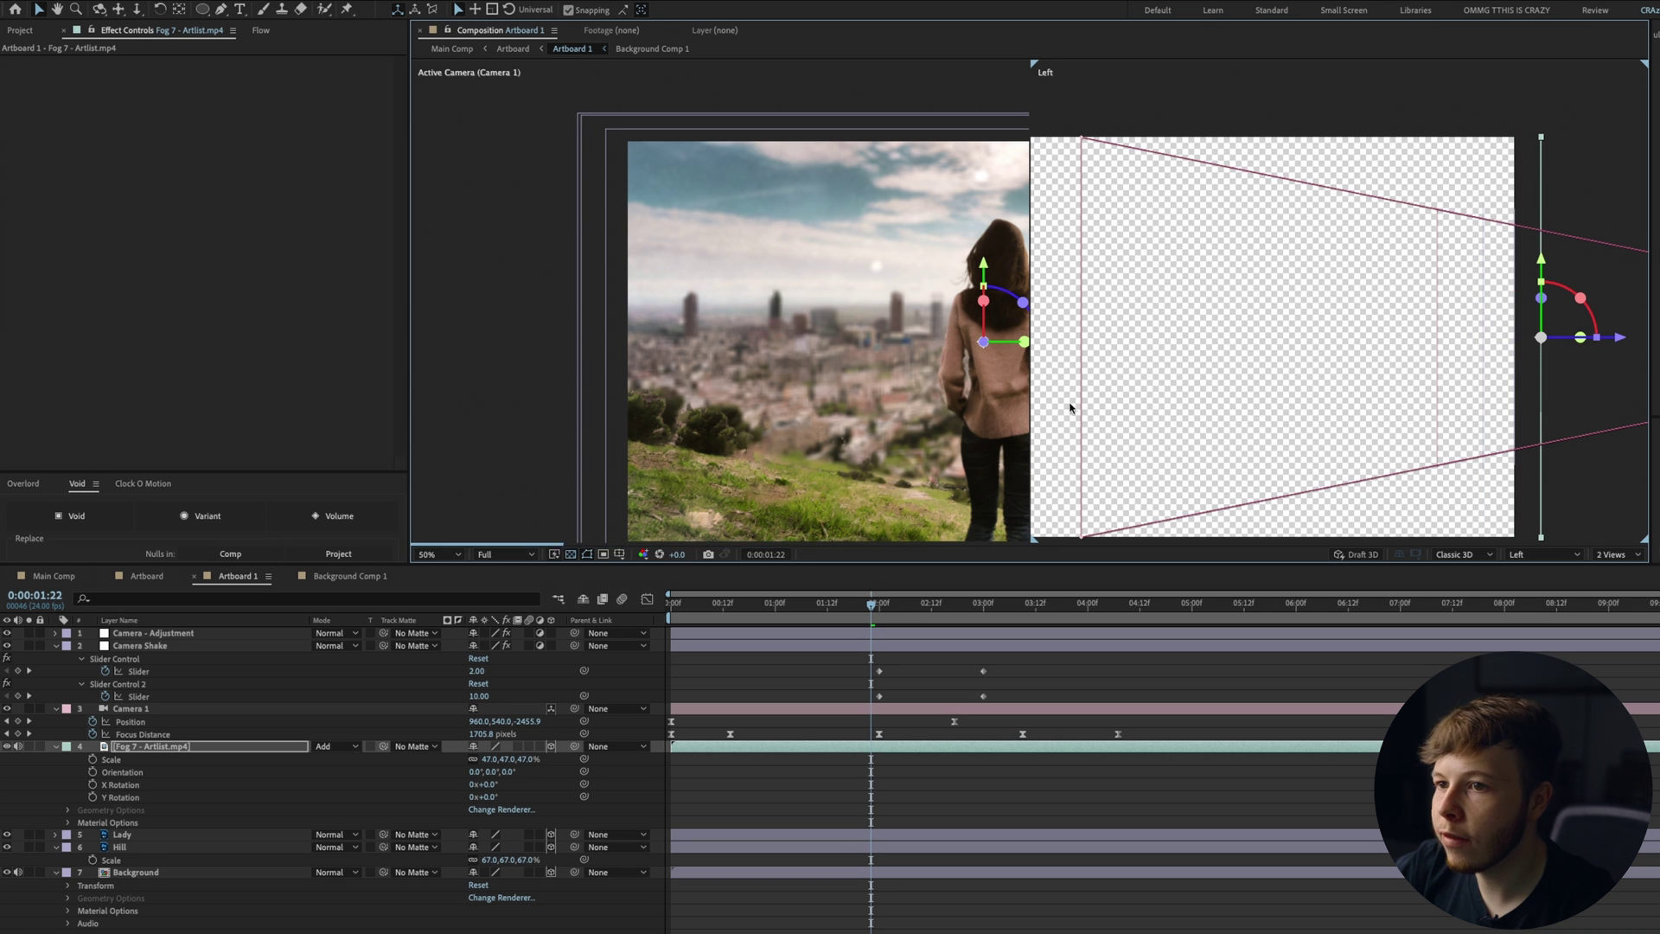
pyautogui.click(1631, 556)
pyautogui.click(1620, 571)
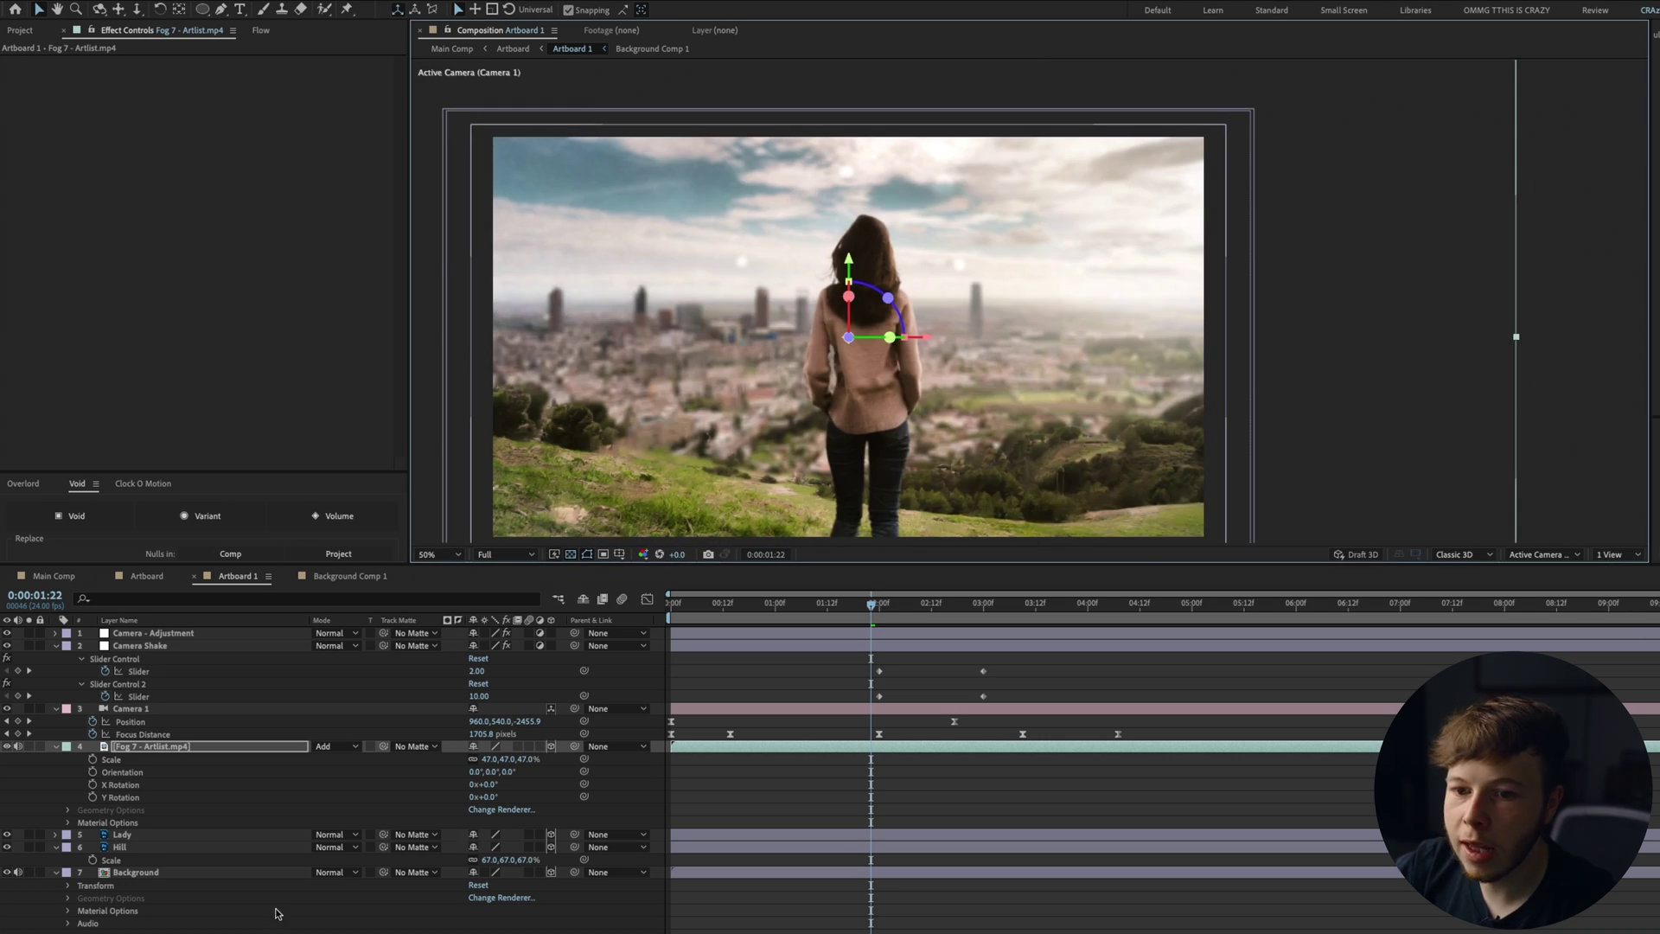